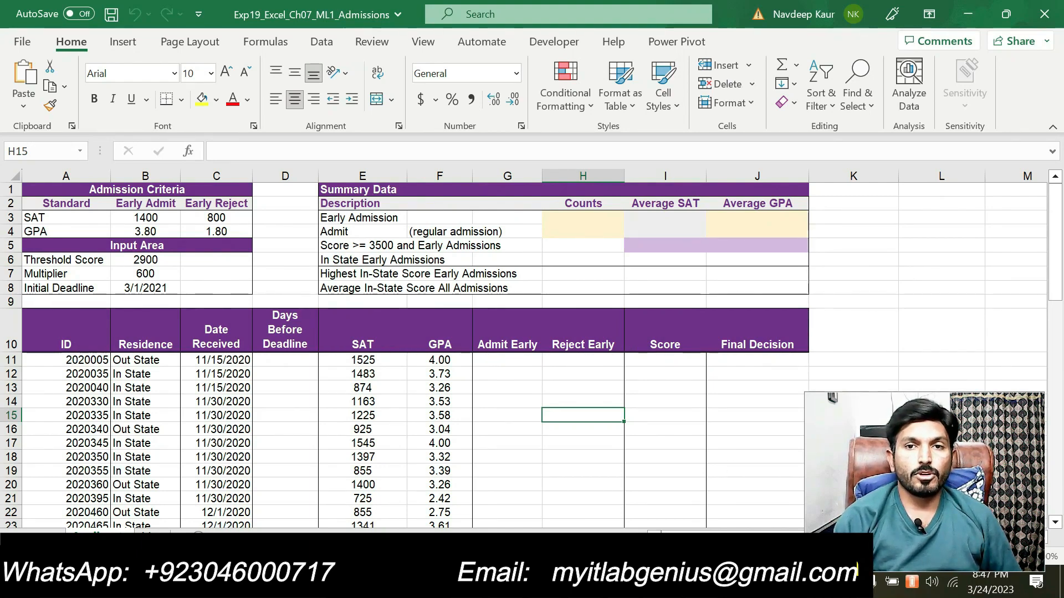
# Step: Switch to the Word instructions document and highlight the file name Exp19_Excel_Ch07_ML1_Admissions.xlsx in step 1
pyautogui.hotkey('alt', 'Tab')
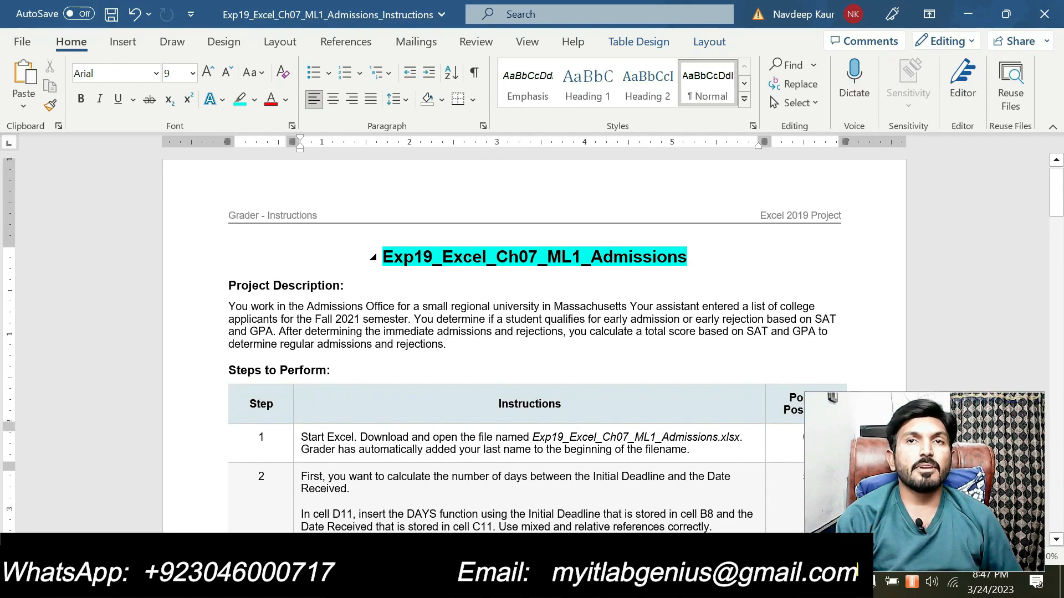
pyautogui.scroll(-1, 533, 343)
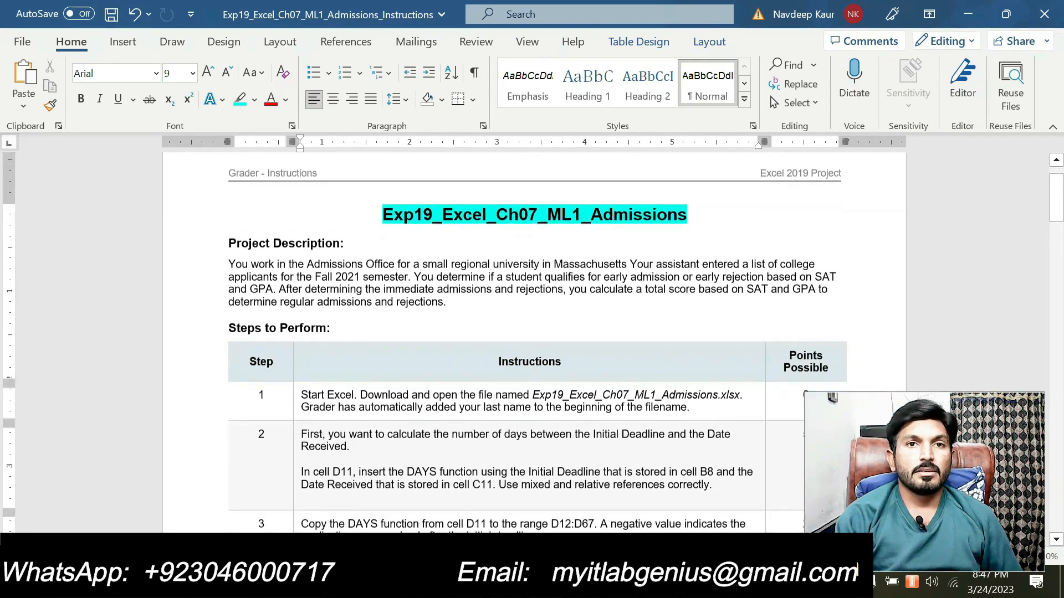
pyautogui.moveTo(532, 394); pyautogui.dragTo(745, 394)
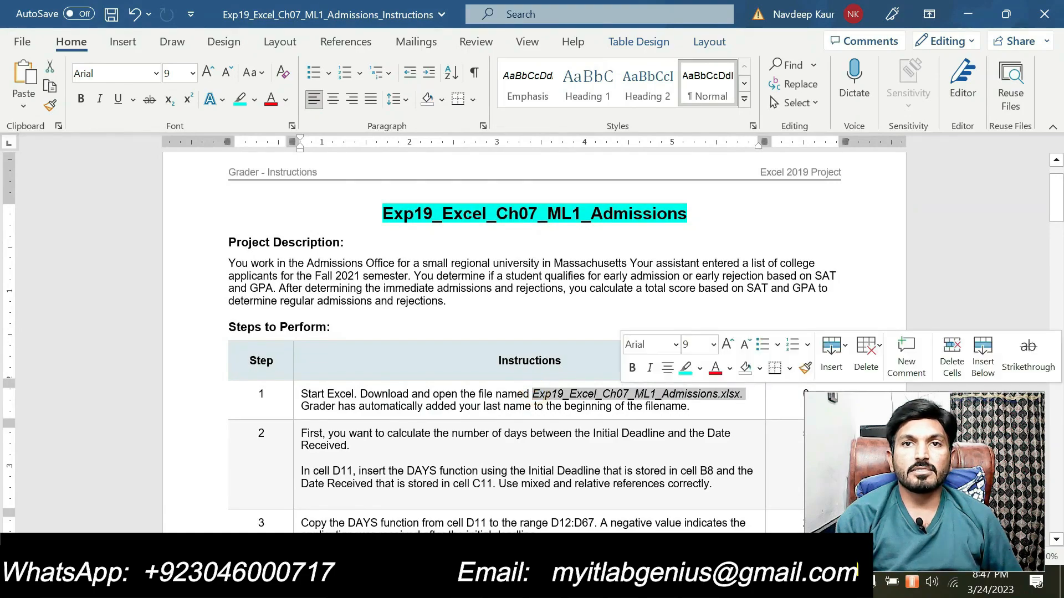
pyautogui.click(686, 368)
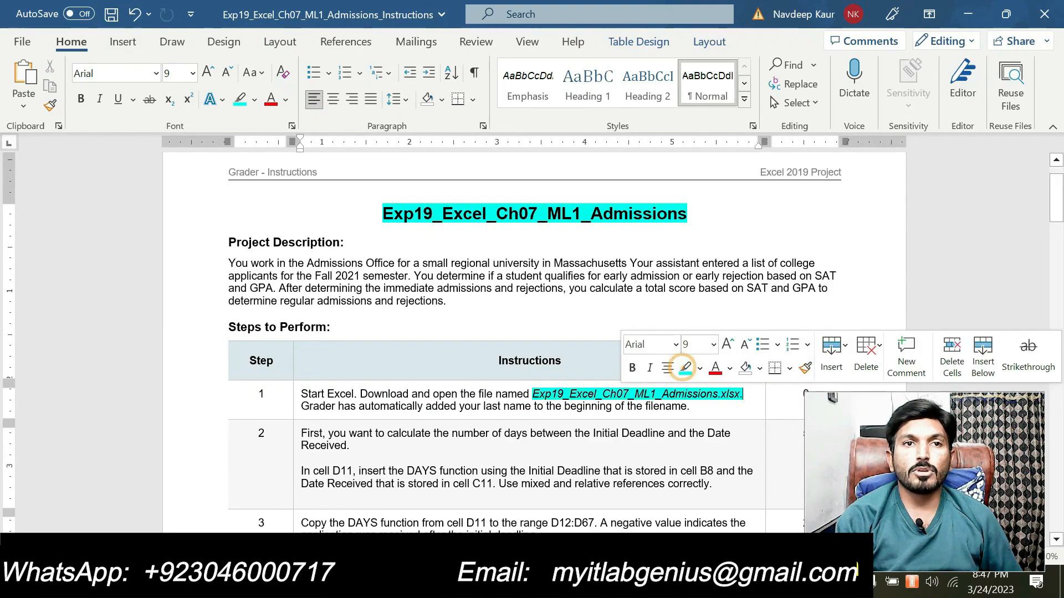
# Step: Skim the remaining steps in the instructions document and look at the Admissions workbook in Excel
pyautogui.scroll(-15, 534, 343)
pyautogui.scroll(-15, 534, 344)
pyautogui.scroll(-15, 534, 343)
pyautogui.scroll(15, 533, 344)
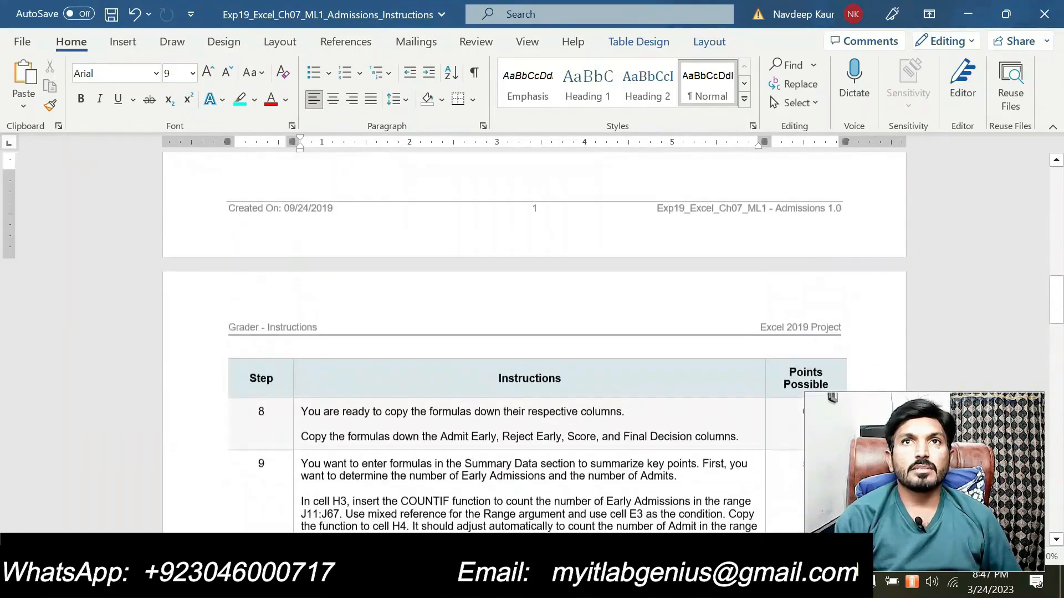
pyautogui.scroll(15, 534, 344)
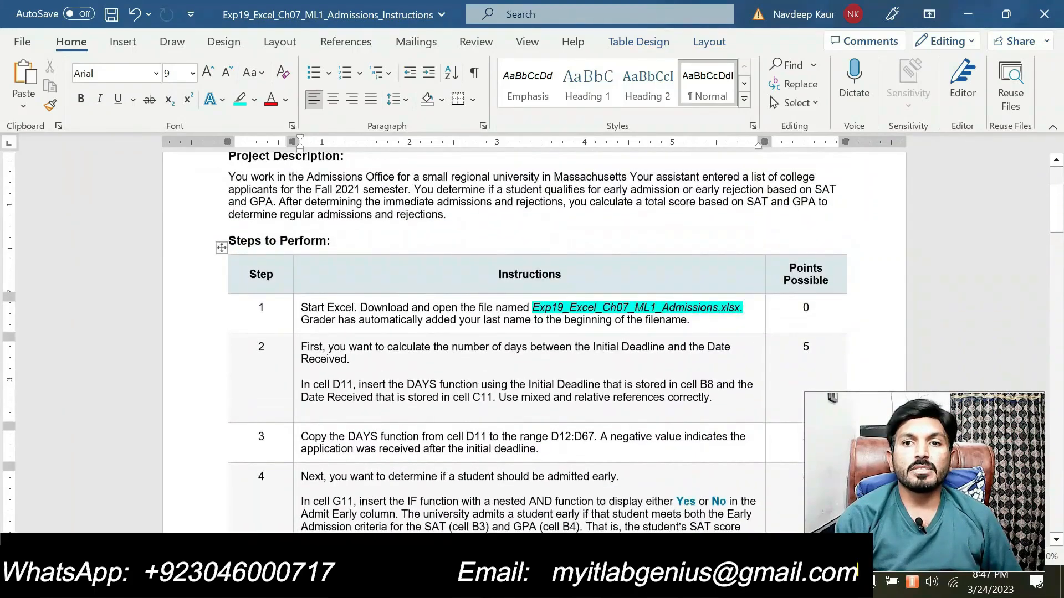
pyautogui.hotkey('alt', 'Tab')
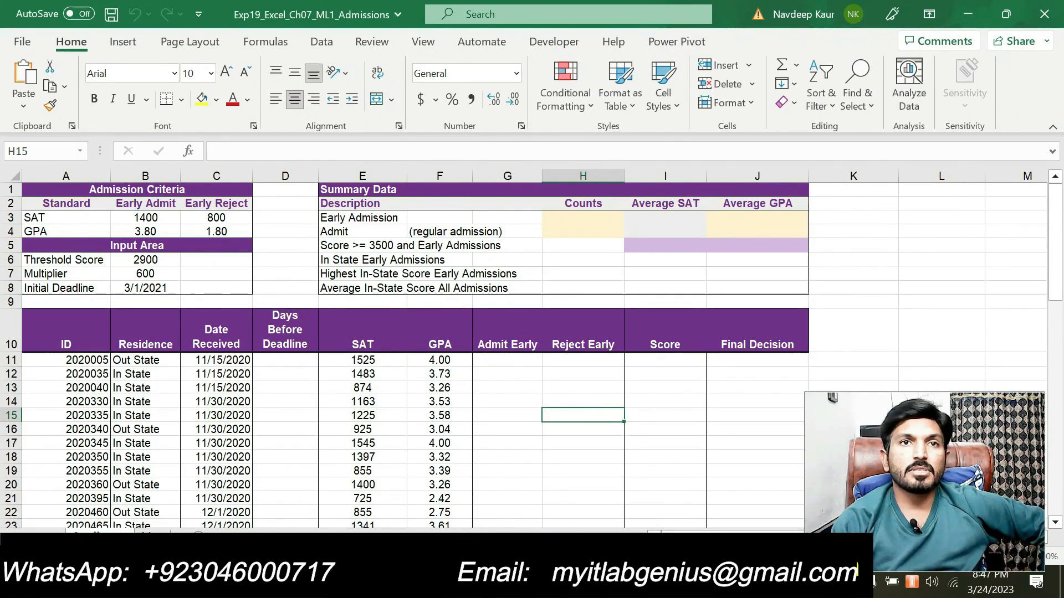
# Step: In the Word instructions, clear the highlight from the step 1 file name and highlight the step 2 DAYS function instruction for cell D11
pyautogui.click(703, 582)
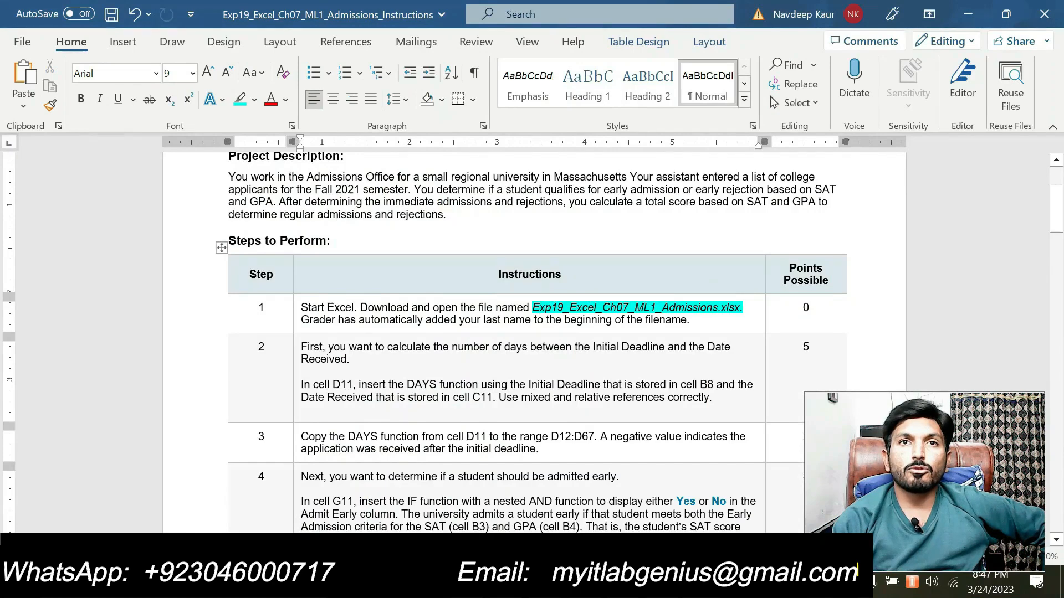
pyautogui.moveTo(532, 308); pyautogui.dragTo(736, 314)
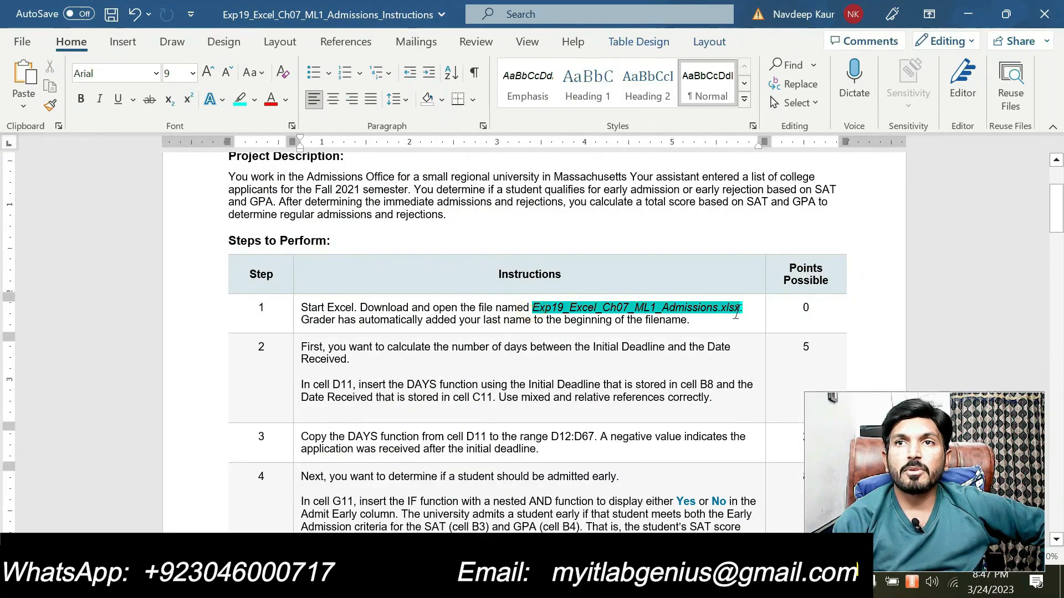
pyautogui.click(686, 337)
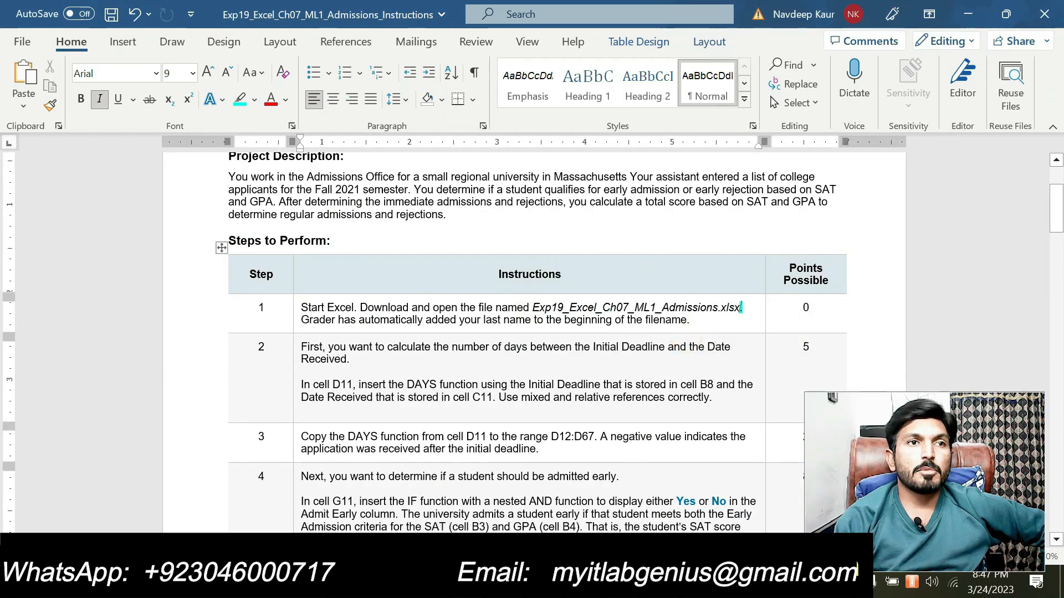
pyautogui.moveTo(301, 385); pyautogui.dragTo(724, 398)
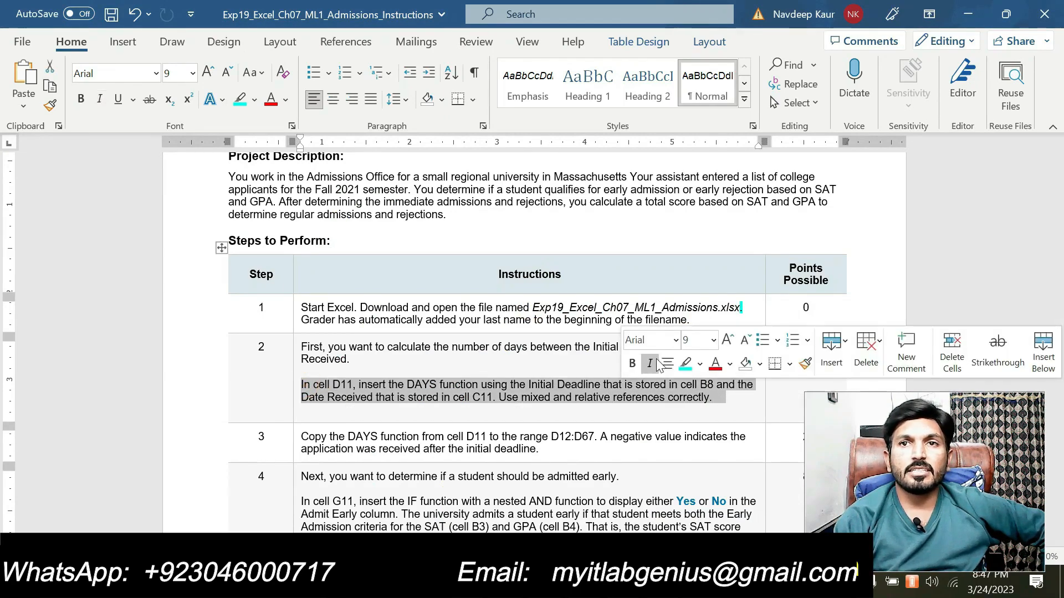
pyautogui.click(686, 363)
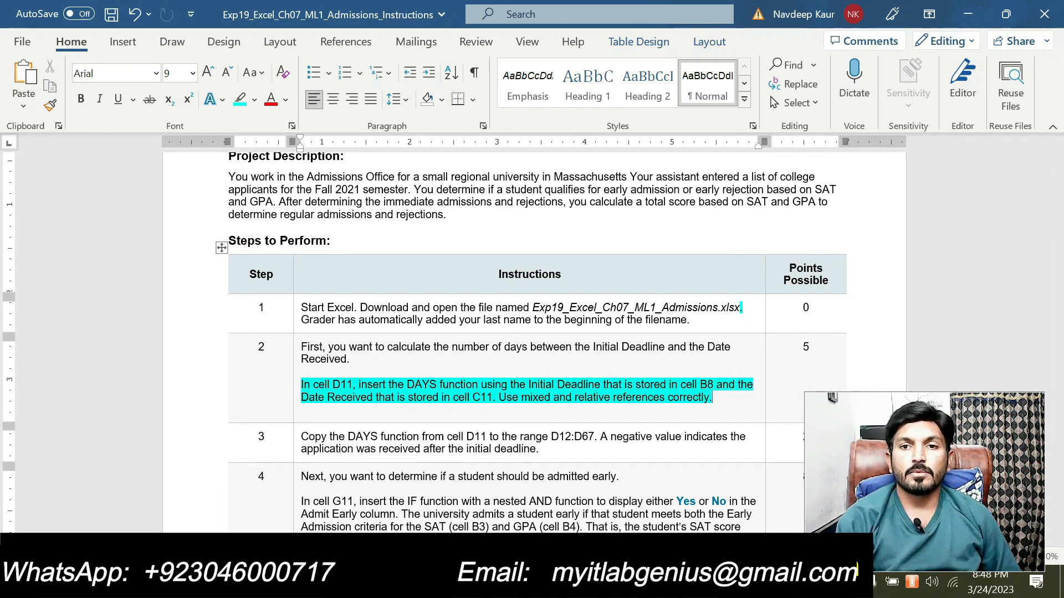
# Step: Switch to the Excel workbook and start a DAYS function in cell D11 with its function arguments dialog open
pyautogui.hotkey('alt', 'Tab')
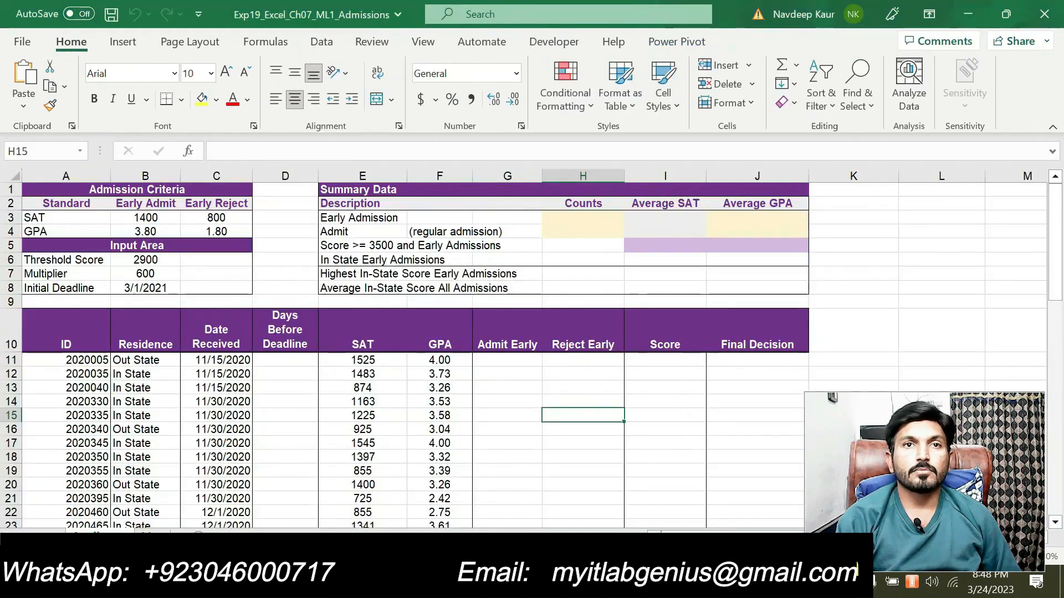
pyautogui.click(297, 361)
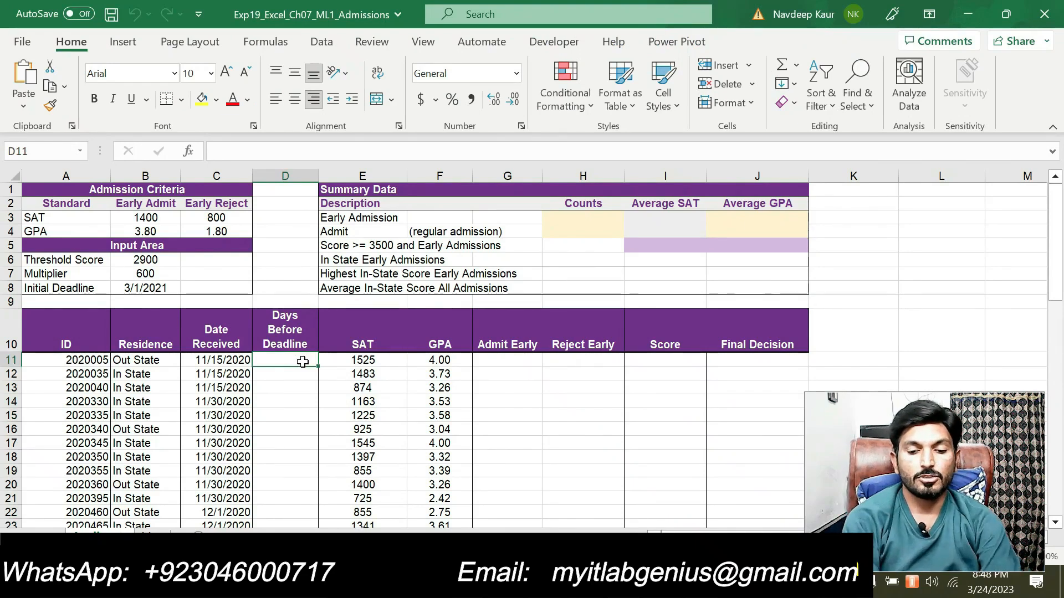
pyautogui.write('=days')
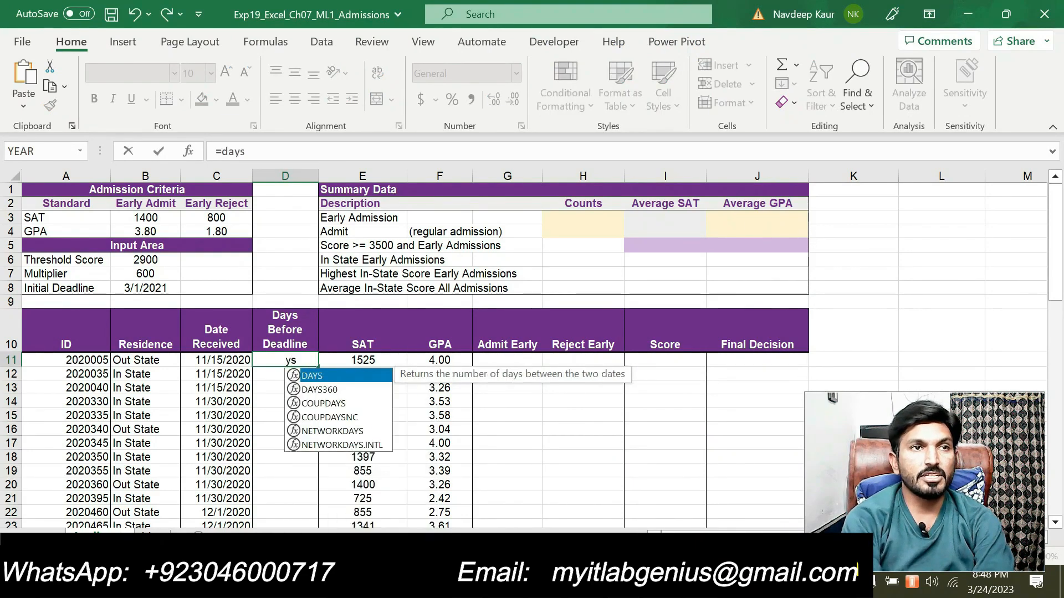
pyautogui.doubleClick(317, 377)
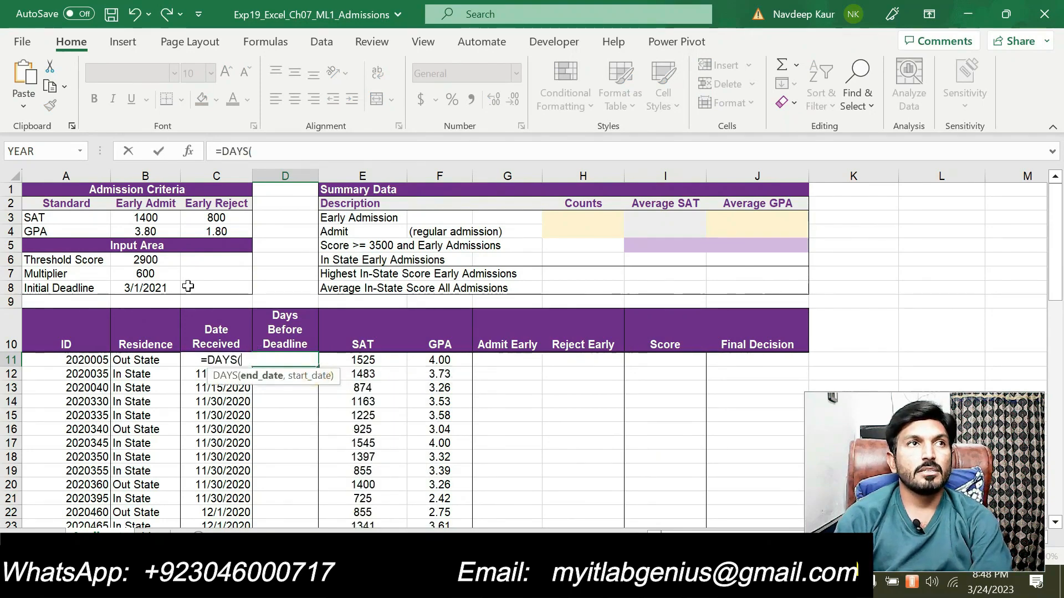
pyautogui.click(189, 151)
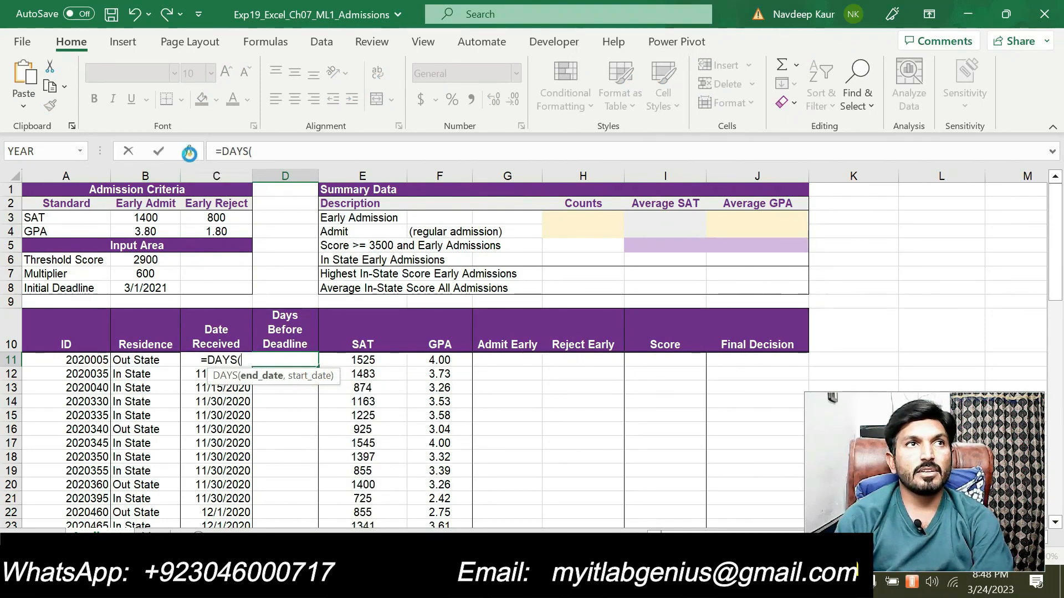
pyautogui.moveTo(537, 254); pyautogui.dragTo(442, 268)
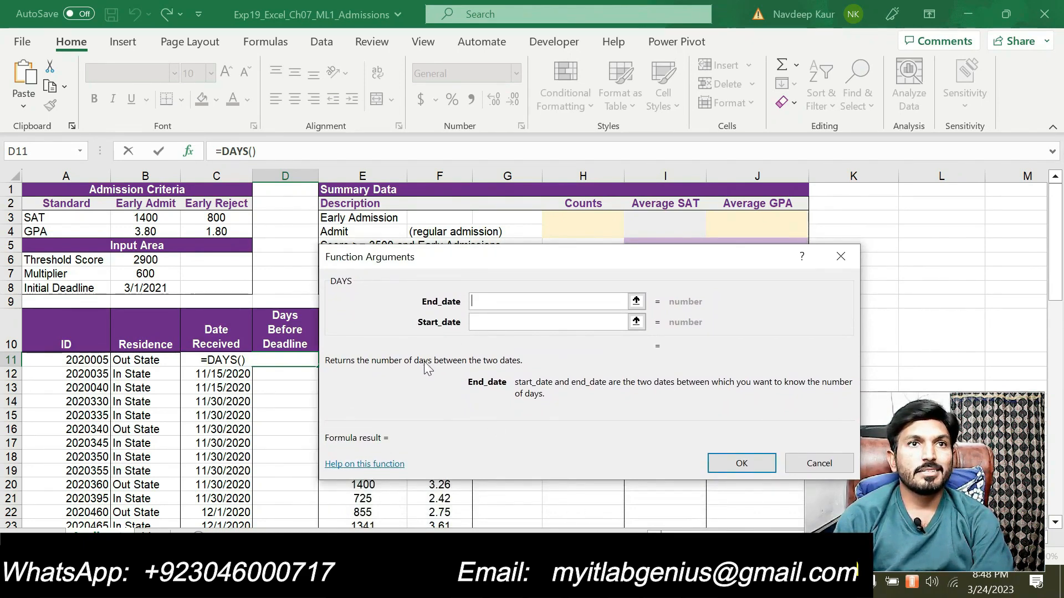
# Step: Recheck the step 2 instruction in Word, and in Excel set the DAYS End_date to B8 and the Start_date to C11
pyautogui.click(651, 582)
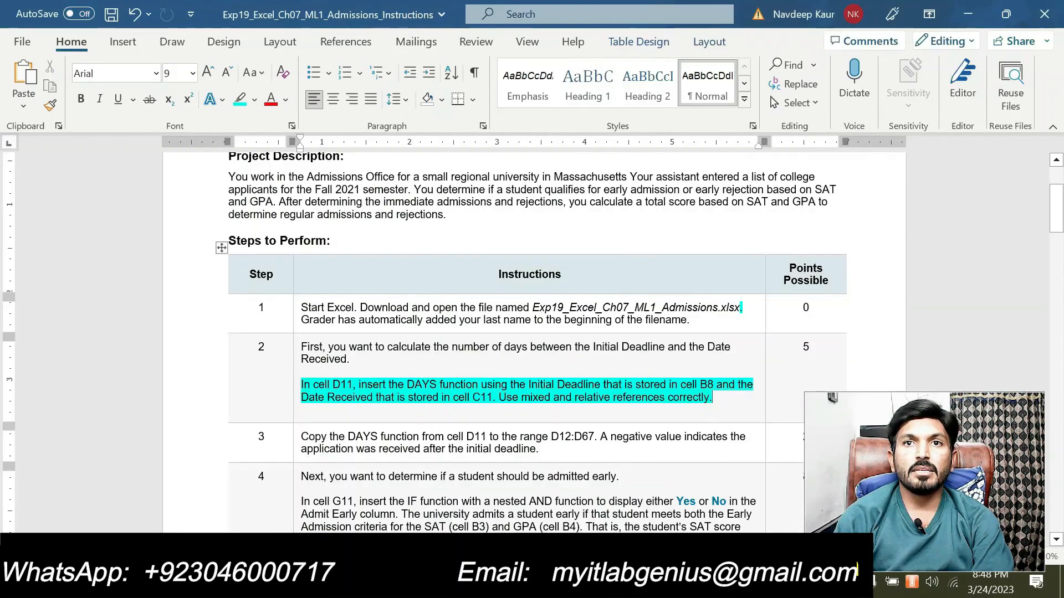
pyautogui.click(637, 582)
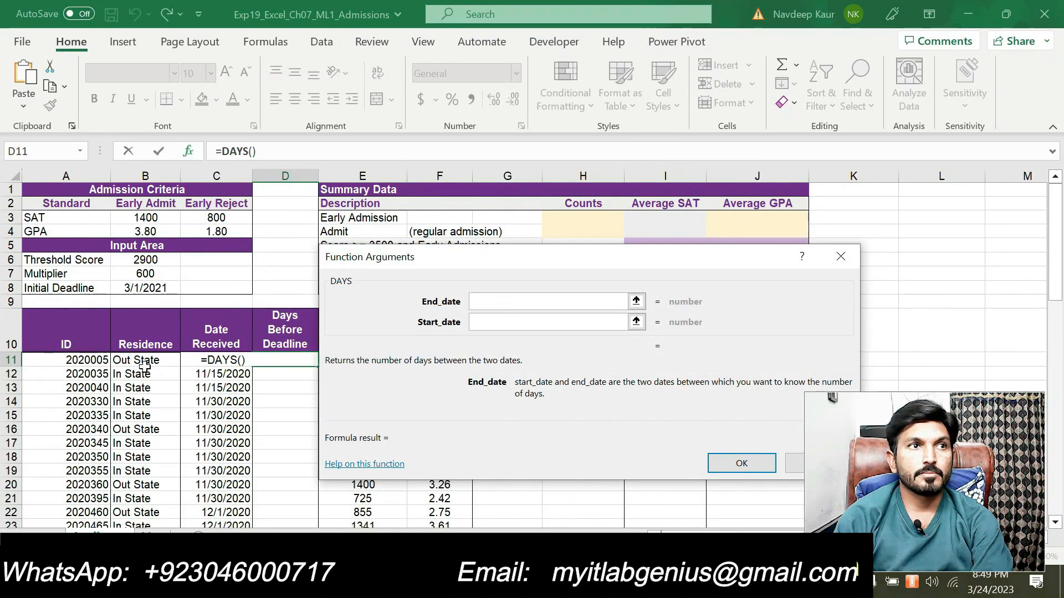
pyautogui.click(169, 289)
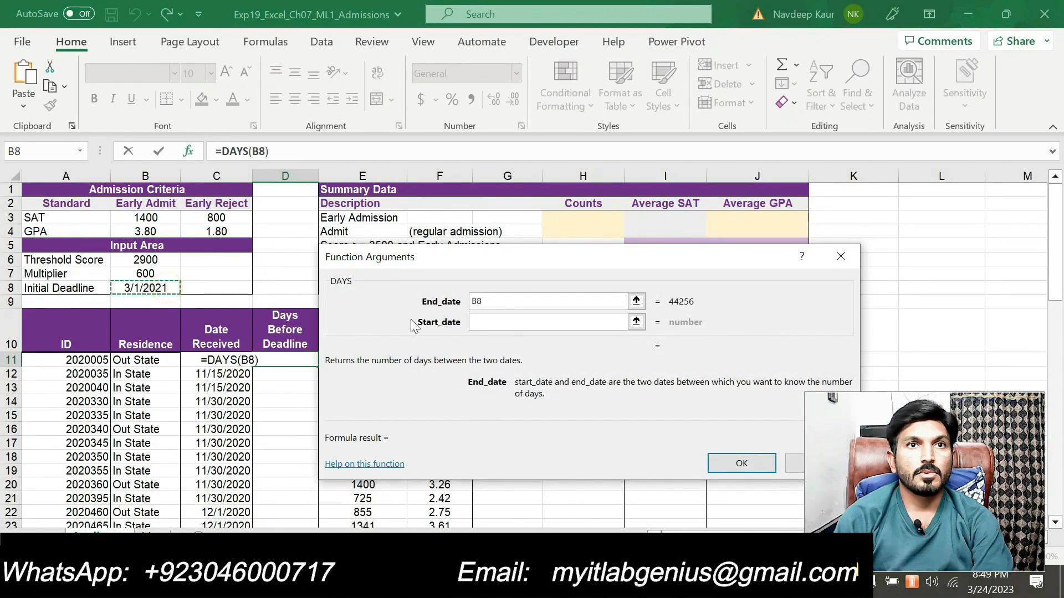
pyautogui.click(472, 323)
pyautogui.click(197, 358)
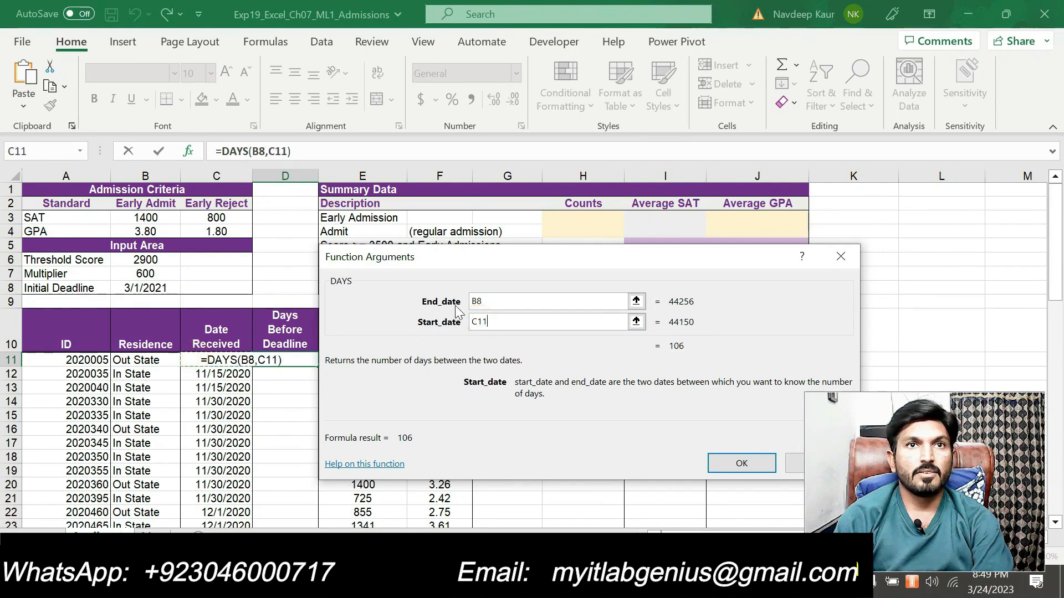
# Step: Make the End_date reference absolute as $B$8 and enter the DAYS function in cell D11
pyautogui.click(477, 302)
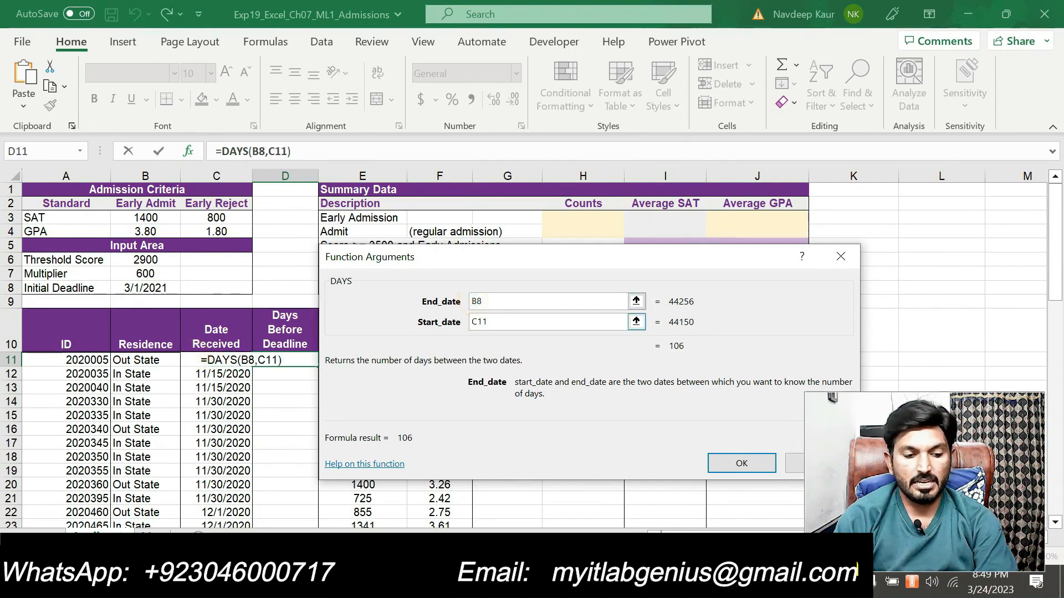
pyautogui.write('$')
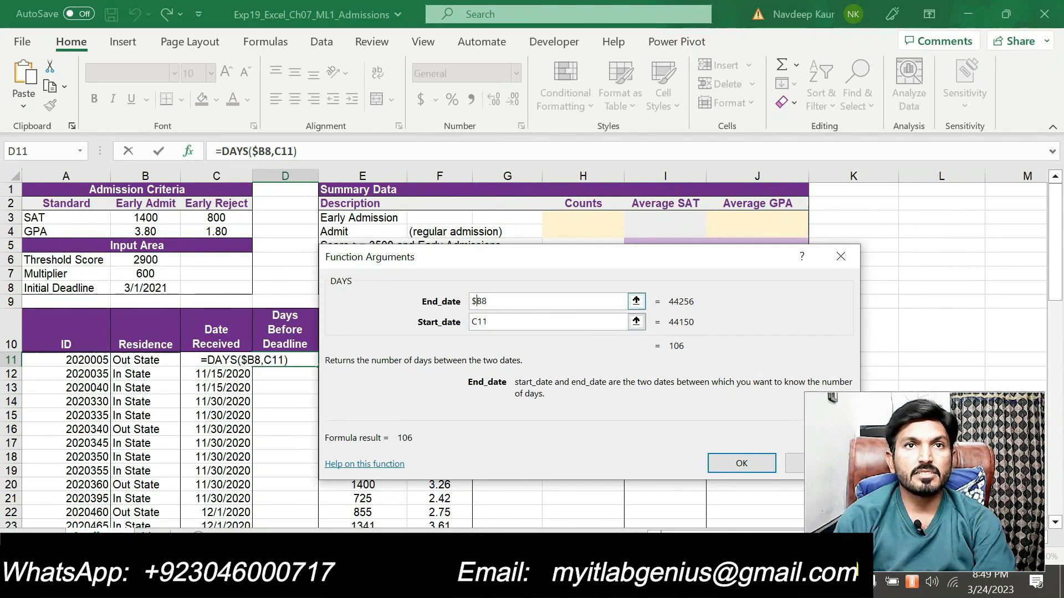
pyautogui.click(481, 301)
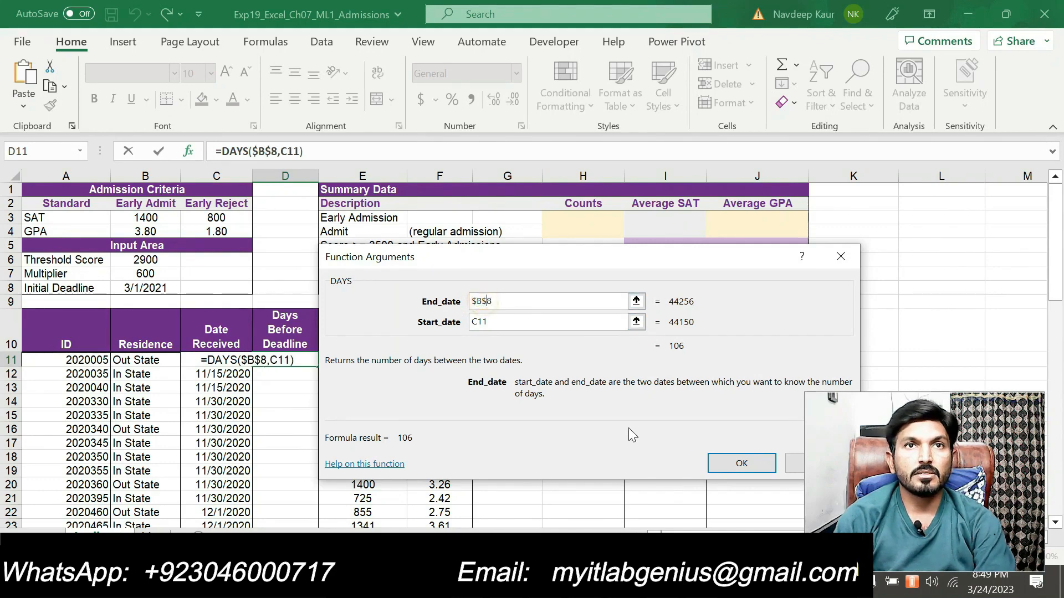
pyautogui.click(721, 461)
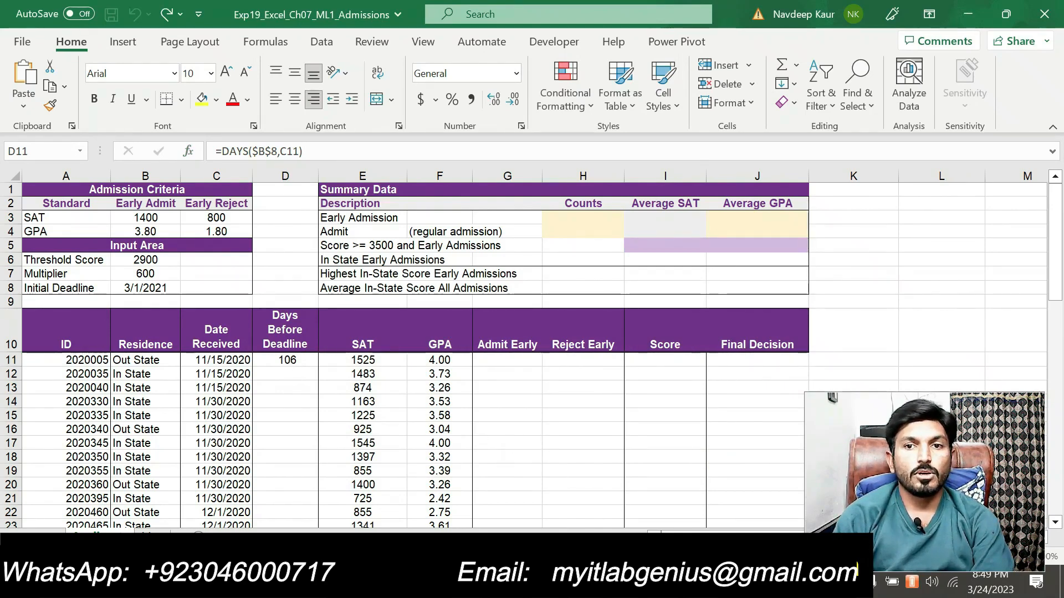
# Step: Switch to the Word instructions and remove the highlight from the step 2 paragraph about the DAYS function
pyautogui.hotkey('alt', 'Tab')
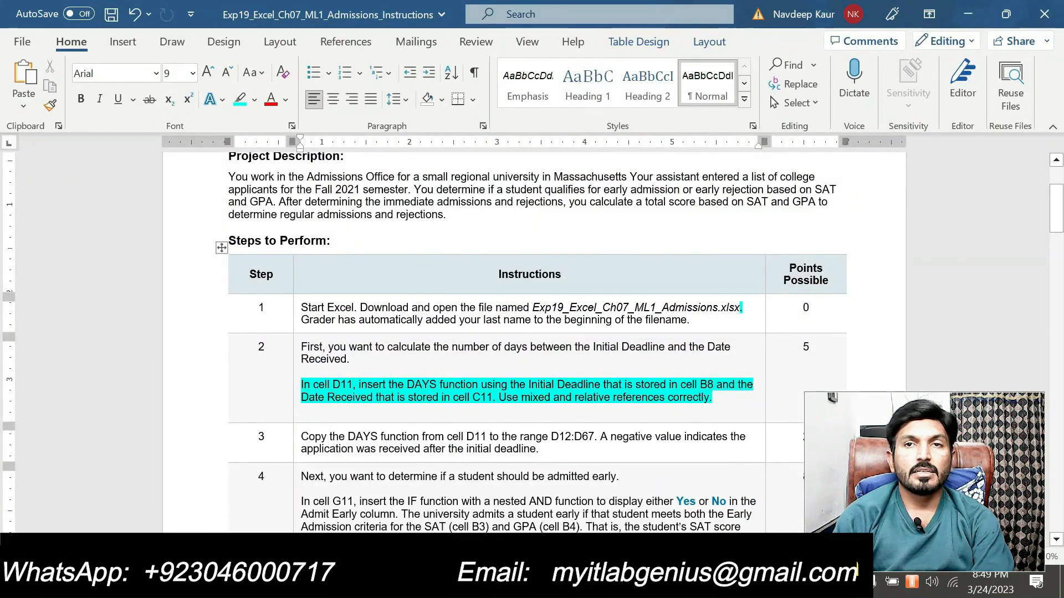
pyautogui.hotkey('alt', 'Tab')
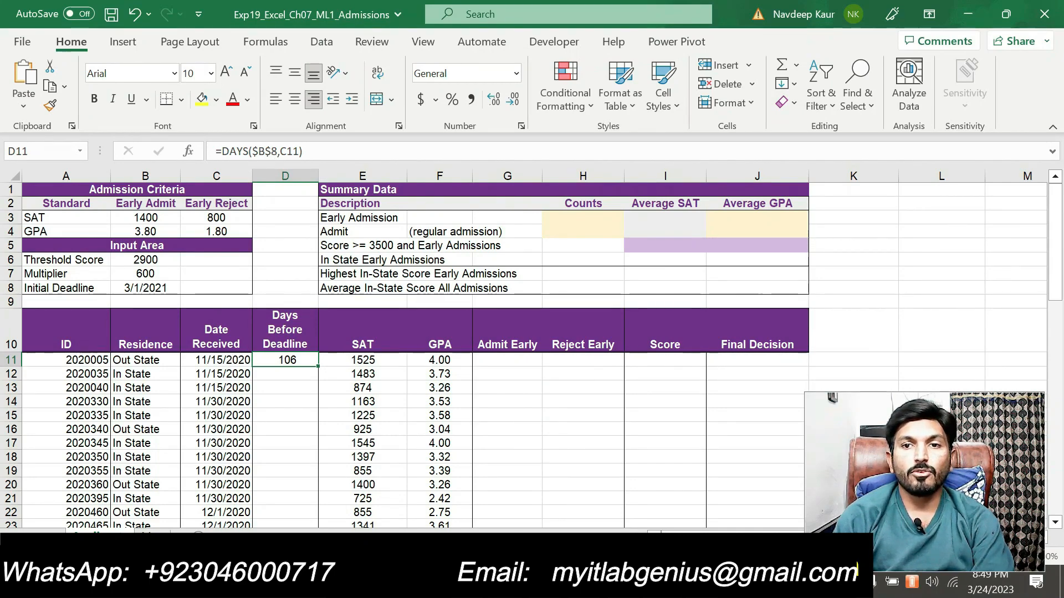
pyautogui.hotkey('alt', 'Tab')
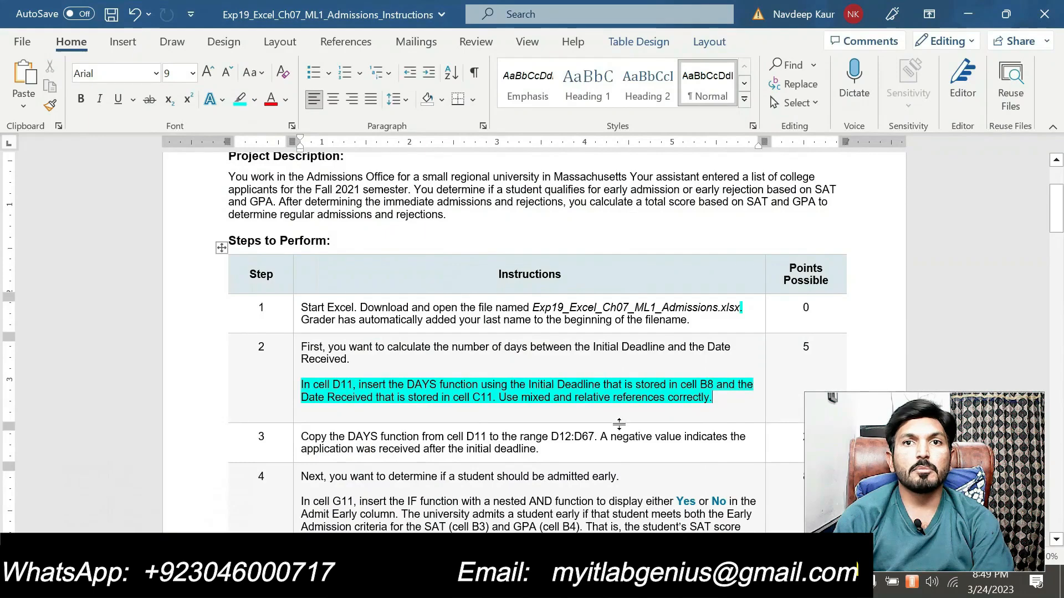
pyautogui.hotkey('ctrl', 'shift', 'Left')
pyautogui.hotkey('ctrl', 'shift', 'Left')
pyautogui.hotkey('ctrl', 'shift', 'Left')
pyautogui.hotkey('ctrl', 'shift', 'Left')
pyautogui.hotkey('ctrl', 'shift', 'Left')
pyautogui.hotkey('ctrl', 'shift', 'Left')
pyautogui.hotkey('ctrl', 'shift', 'Left')
pyautogui.hotkey('ctrl', 'shift', 'Left')
pyautogui.hotkey('ctrl', 'shift', 'Left')
pyautogui.hotkey('ctrl', 'shift', 'Left')
pyautogui.hotkey('ctrl', 'shift', 'Left')
pyautogui.hotkey('ctrl', 'shift', 'Left')
pyautogui.hotkey('ctrl', 'shift', 'Left')
pyautogui.hotkey('ctrl', 'shift', 'Left')
pyautogui.hotkey('ctrl', 'shift', 'Left')
pyautogui.hotkey('ctrl', 'shift', 'Left')
pyautogui.hotkey('ctrl', 'shift', 'Left')
pyautogui.hotkey('ctrl', 'shift', 'Left')
pyautogui.hotkey('ctrl', 'shift', 'Left')
pyautogui.hotkey('ctrl', 'shift', 'Left')
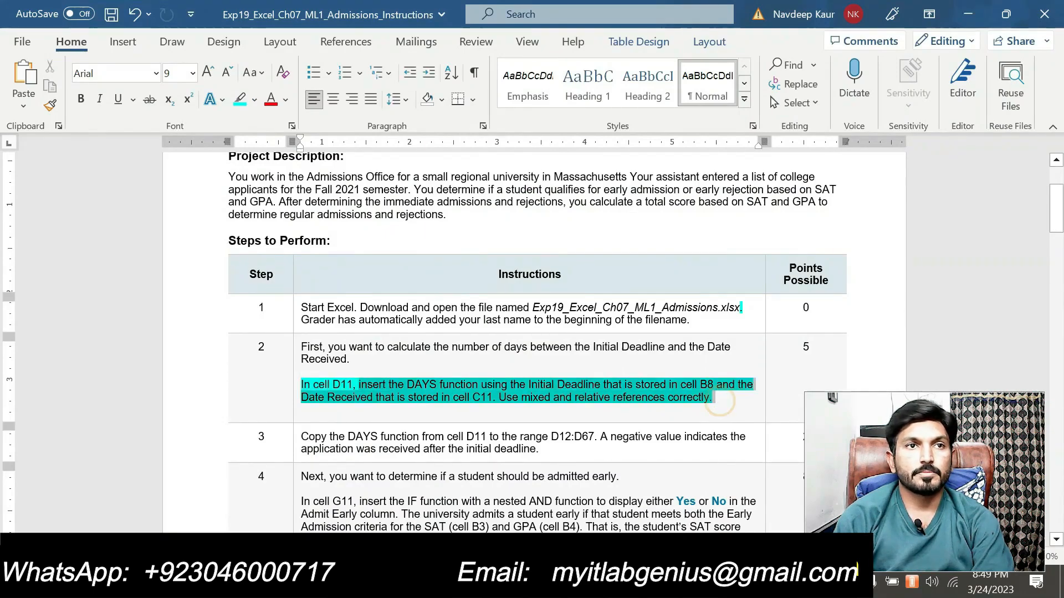
pyautogui.hotkey('ctrl', 'shift', 'Left')
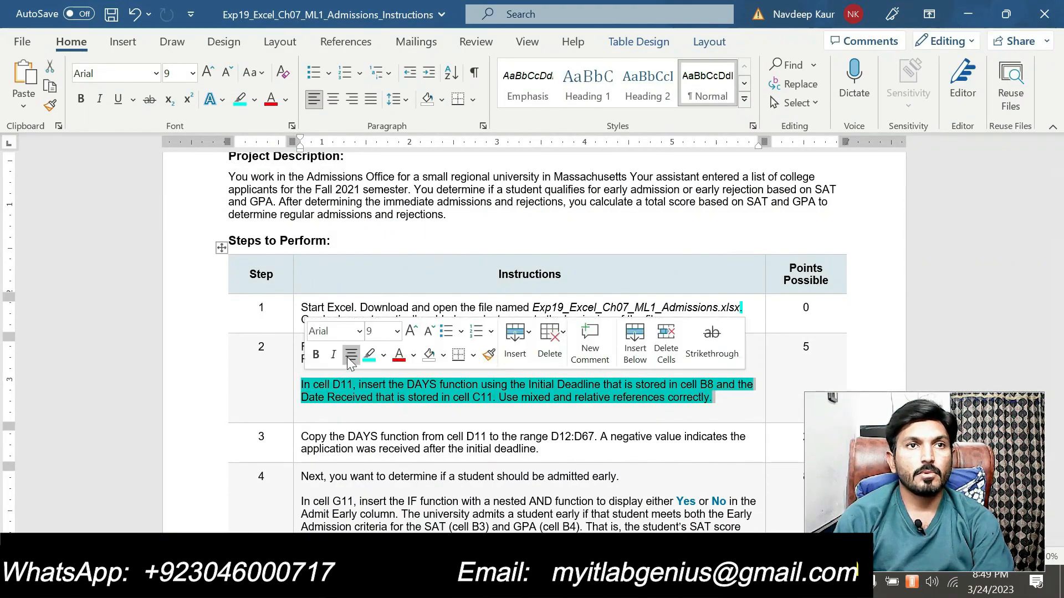
pyautogui.click(369, 358)
# Step: Highlight the step 3 instruction about copying the DAYS function to D12:D67 and switch back to the Excel workbook
pyautogui.scroll(-2, 370, 349)
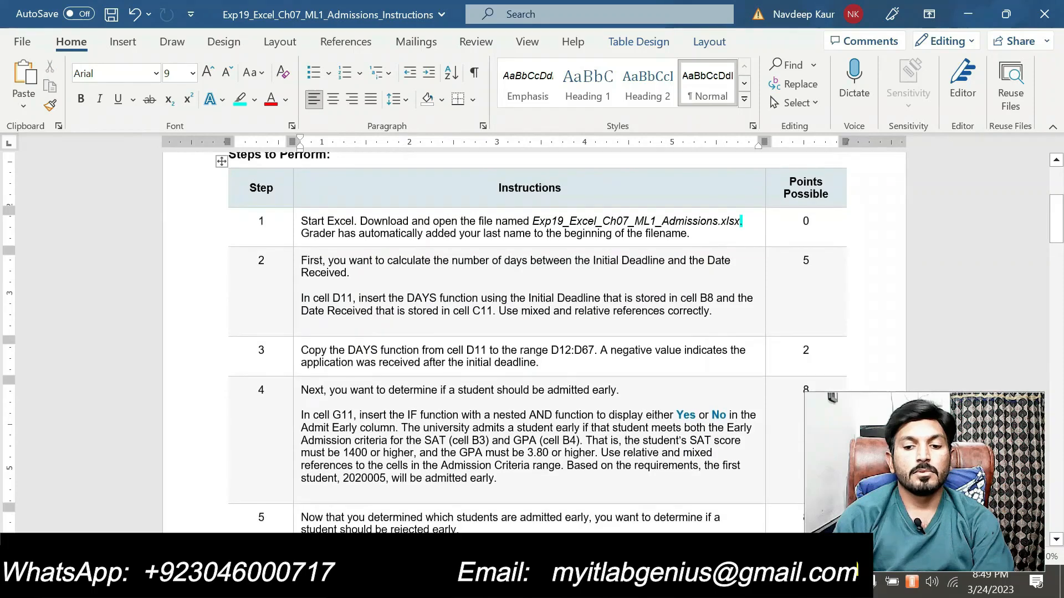
pyautogui.moveTo(539, 363); pyautogui.dragTo(301, 351)
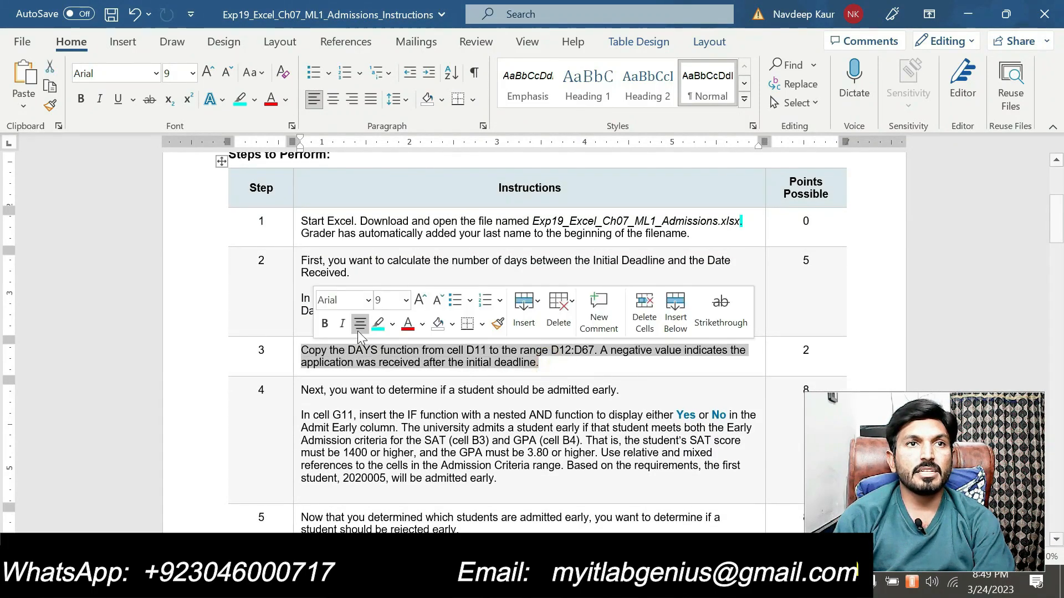
pyautogui.click(378, 323)
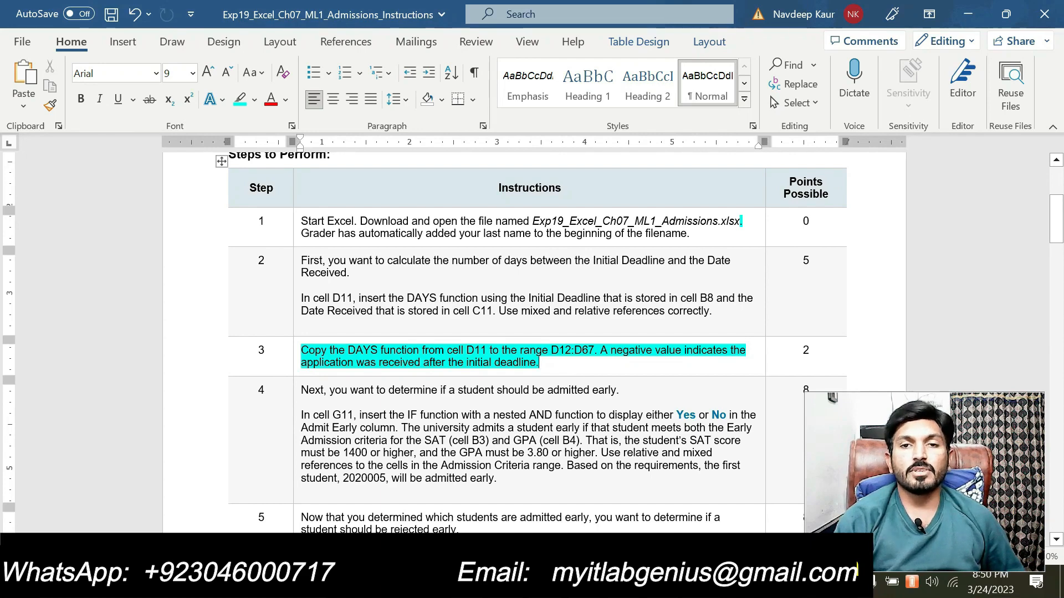
pyautogui.click(660, 491)
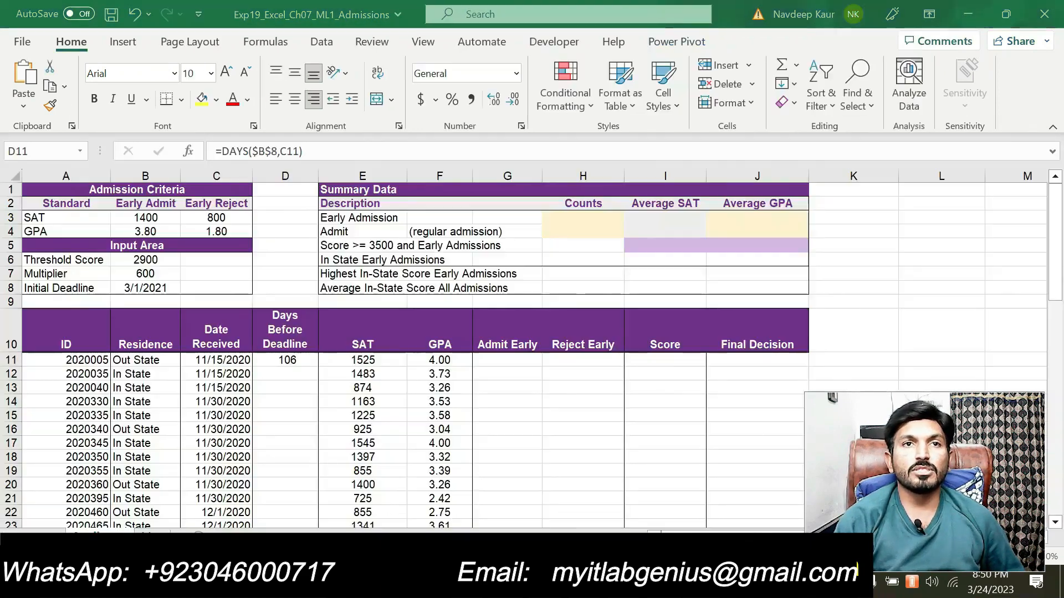
# Step: Copy the DAYS function from cell D11 down through D67 and check the filled column
pyautogui.doubleClick(317, 366)
pyautogui.scroll(-11, 361, 398)
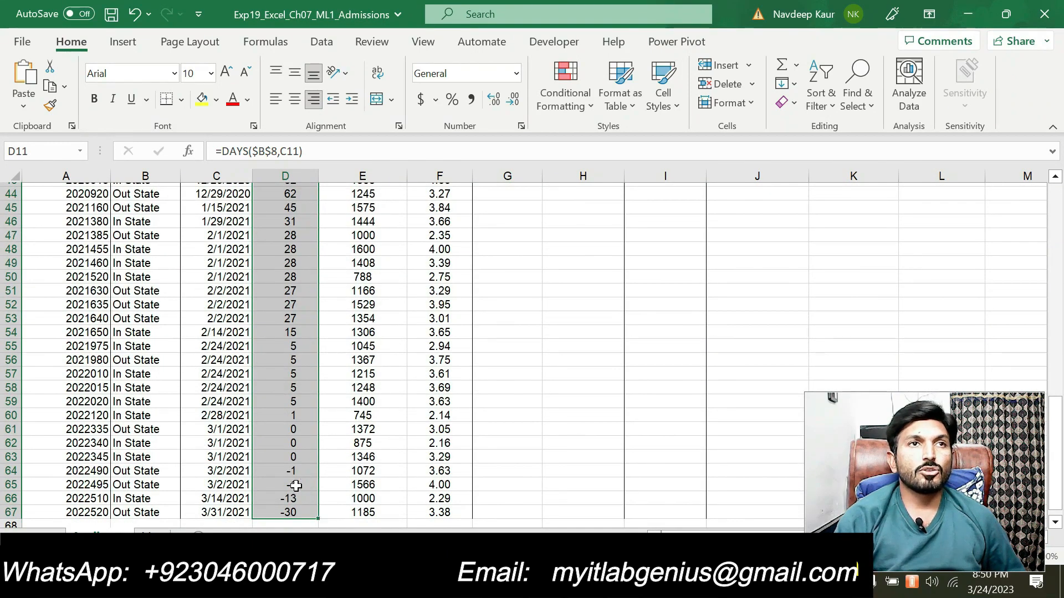
pyautogui.scroll(12, 289, 495)
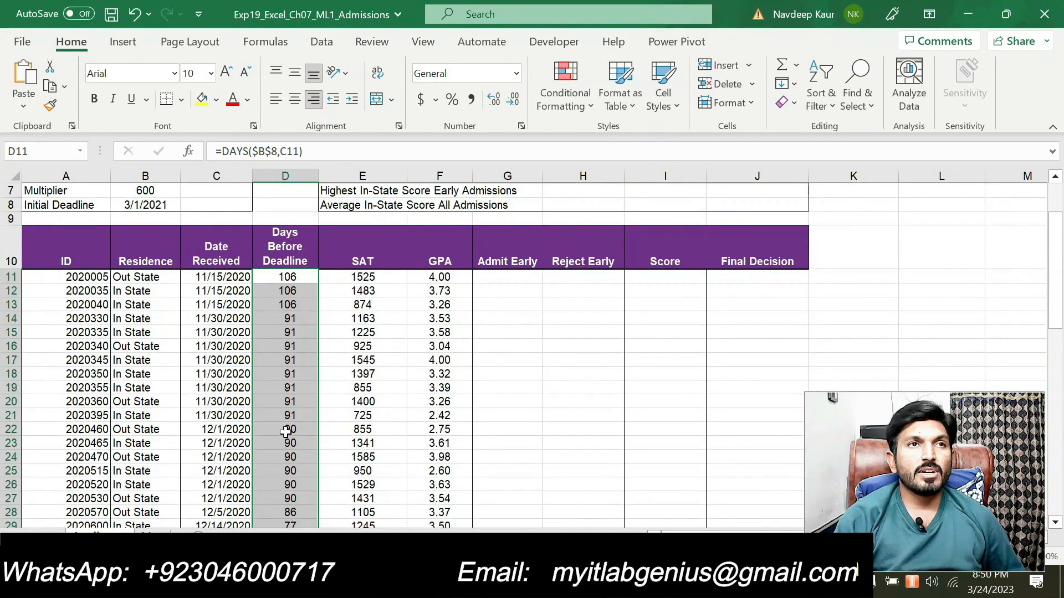
pyautogui.scroll(1, 287, 410)
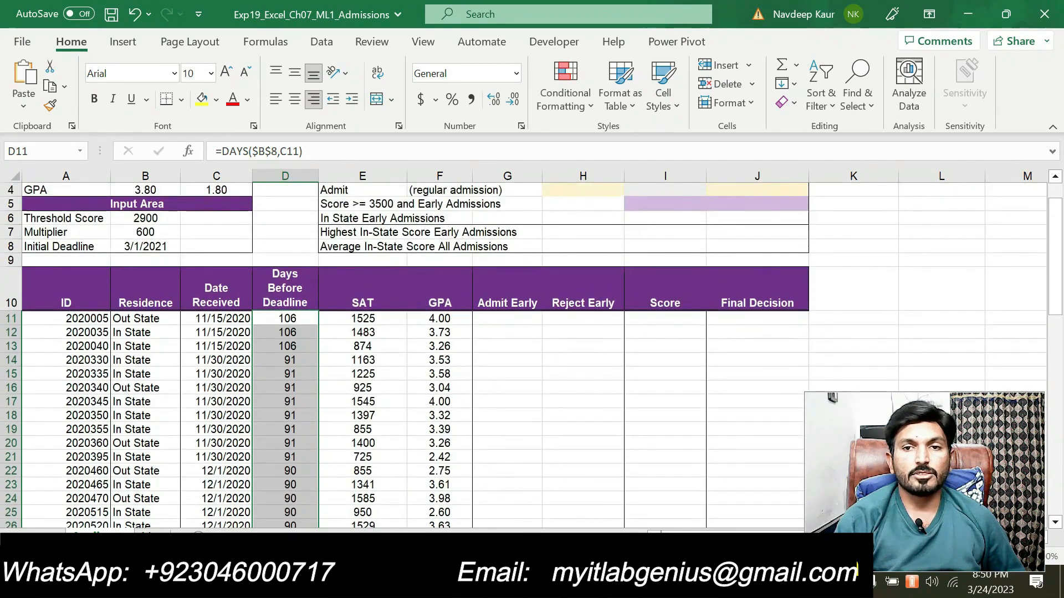
# Step: Switch to the Word instructions, remove the highlight from the step 3 paragraph, and close the Editor pane
pyautogui.hotkey('alt', 'Tab')
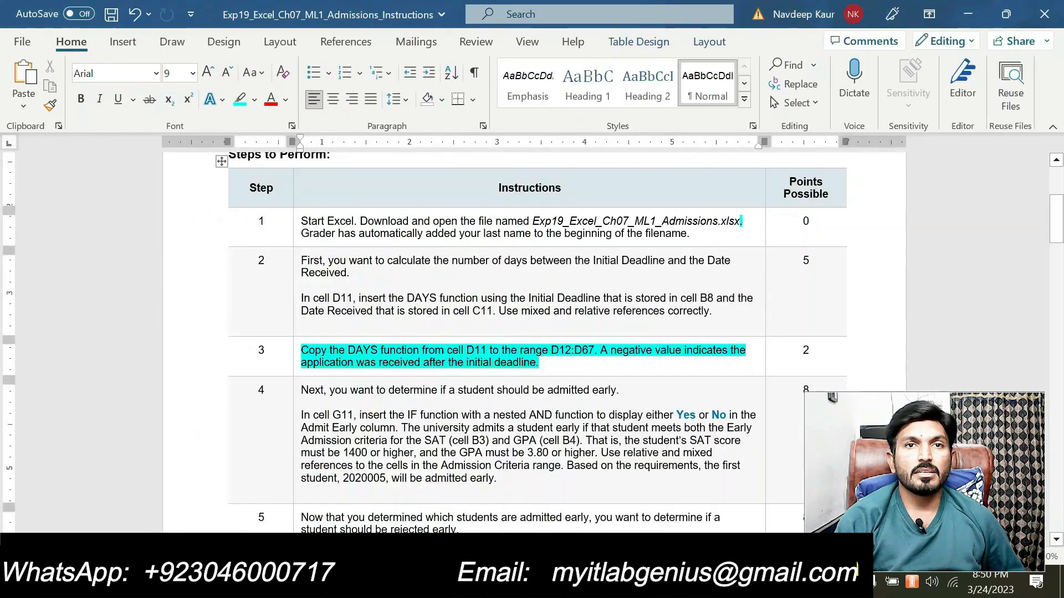
pyautogui.moveTo(540, 363); pyautogui.dragTo(302, 349)
pyautogui.click(382, 310)
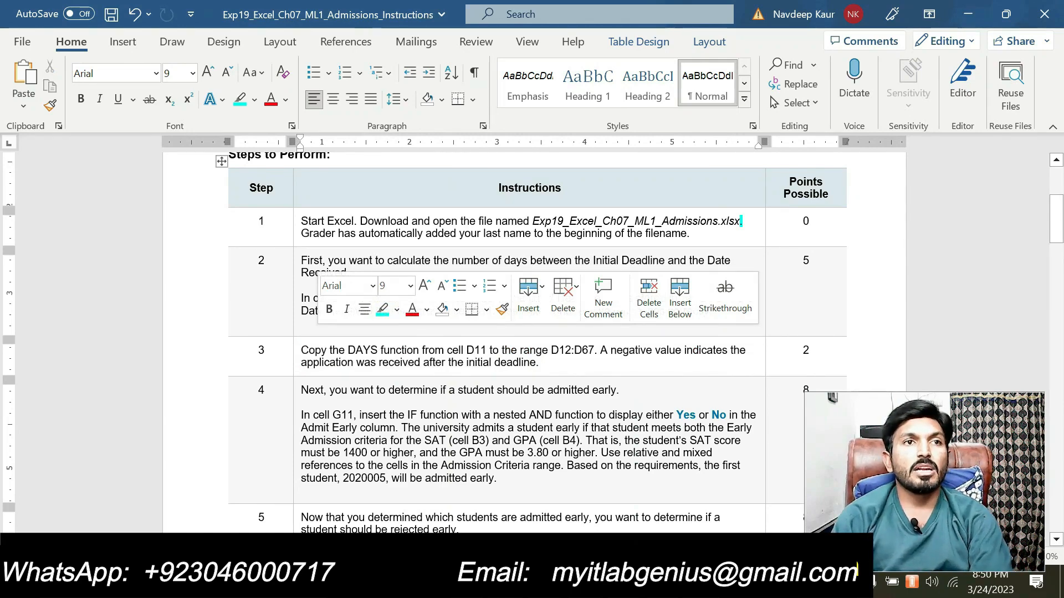
pyautogui.click(540, 362)
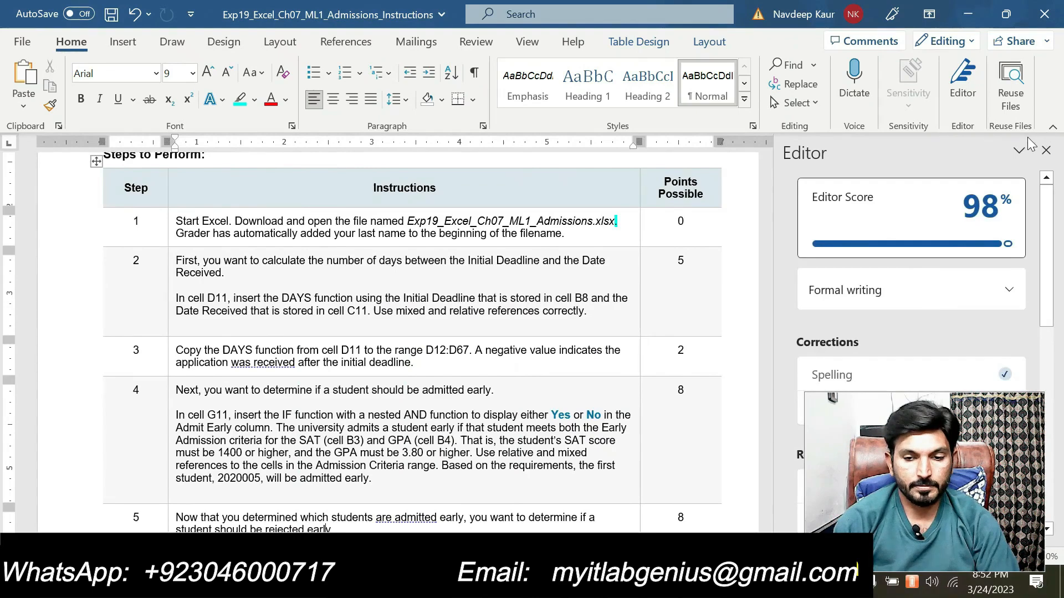
pyautogui.click(1046, 150)
# Step: Highlight the step 4 paragraph about the IF function with nested AND, and return to cell G11 in the Excel workbook
pyautogui.scroll(-3, 452, 443)
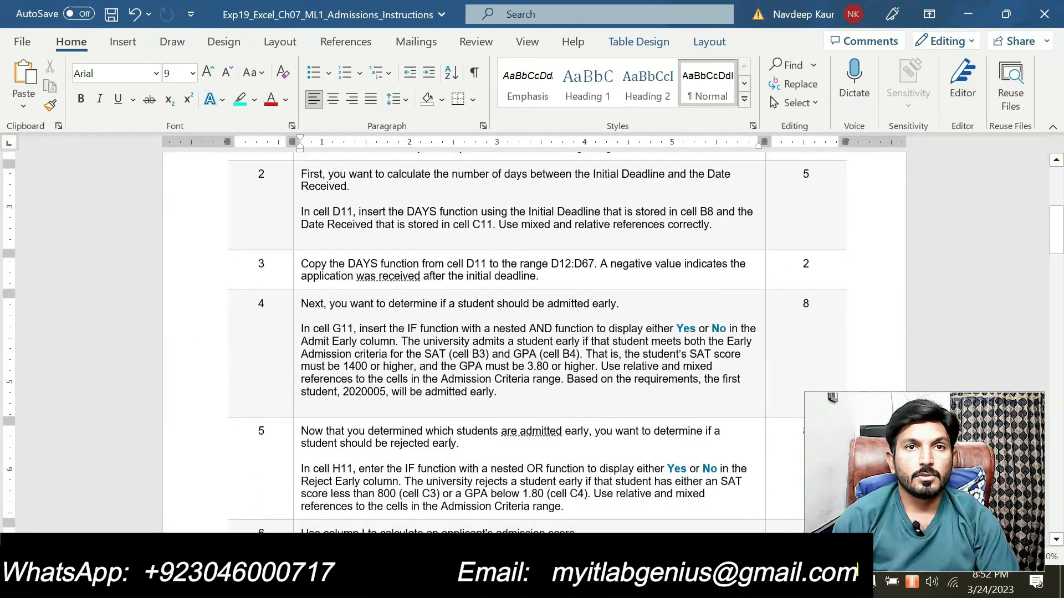
pyautogui.moveTo(499, 392); pyautogui.dragTo(302, 330)
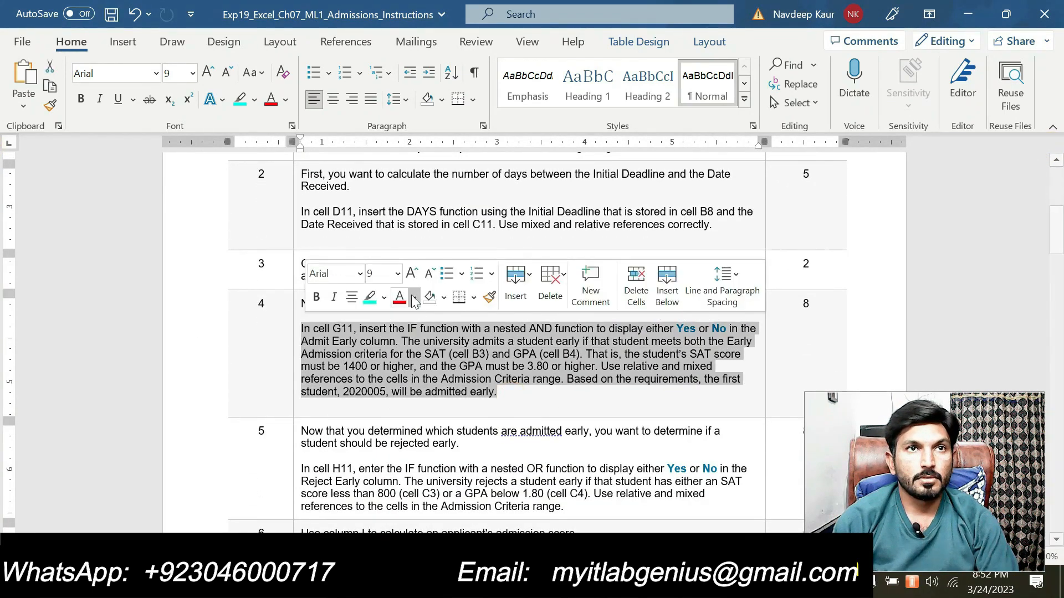
pyautogui.click(369, 298)
pyautogui.click(373, 392)
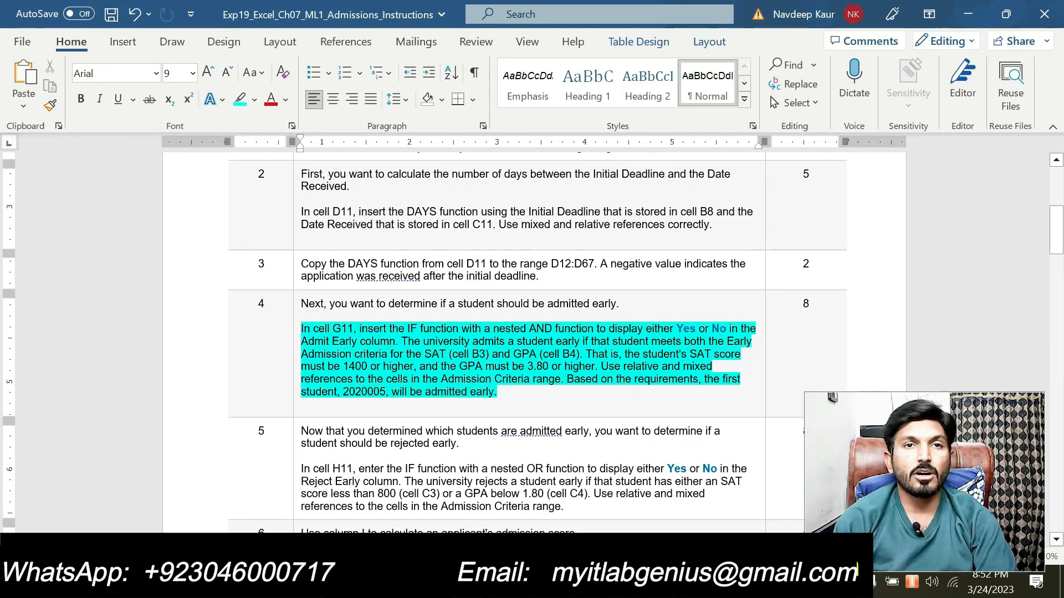
pyautogui.hotkey('alt', 'Tab')
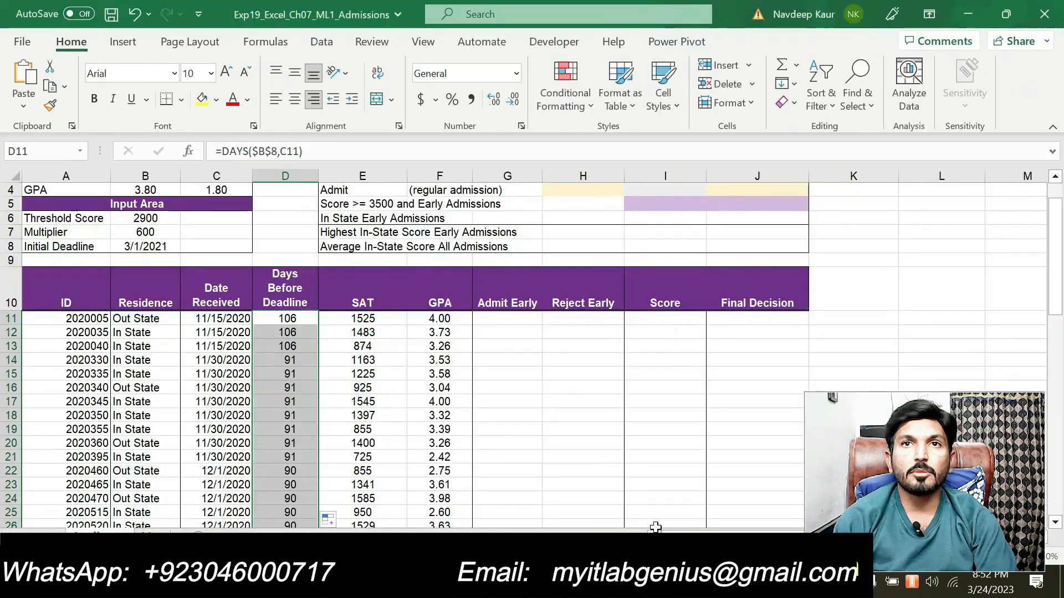
pyautogui.click(511, 319)
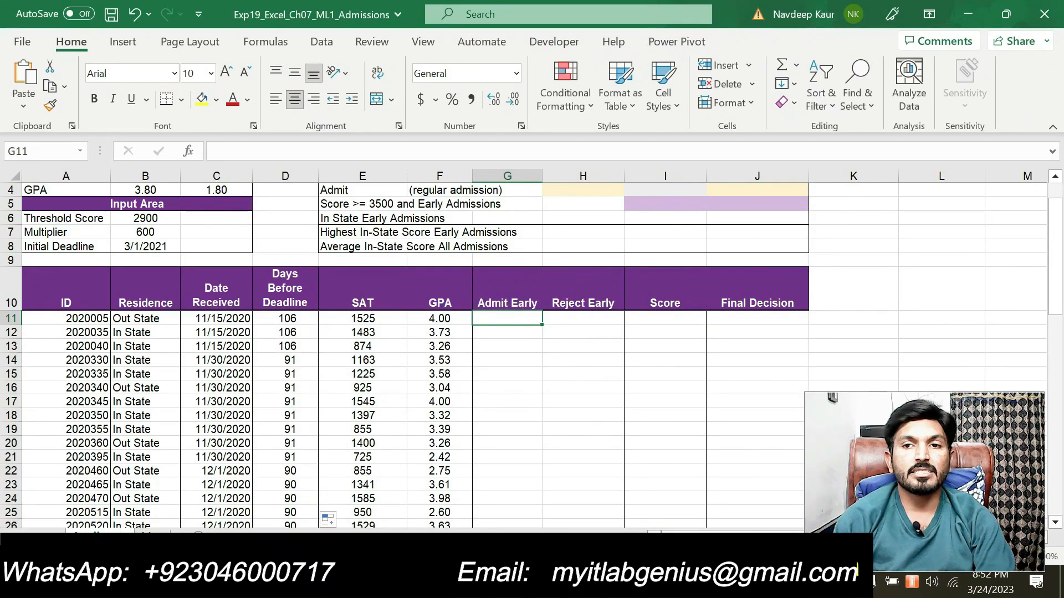
# Step: Review the step 4 SAT and GPA criteria for early admission in the Word instructions and switch back to Excel
pyautogui.hotkey('alt', 'Tab')
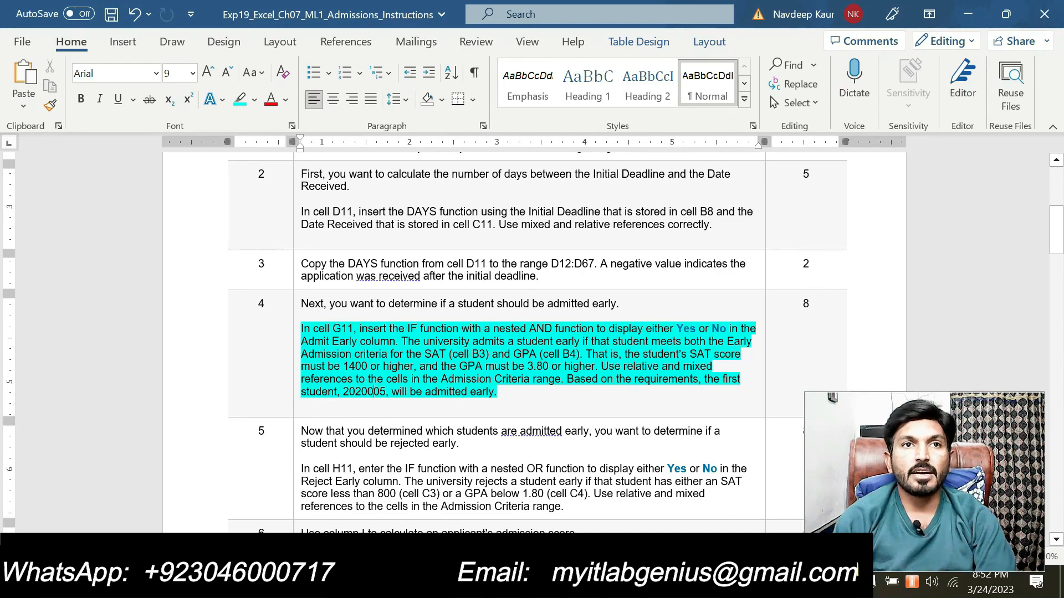
pyautogui.moveTo(419, 366); pyautogui.dragTo(343, 367)
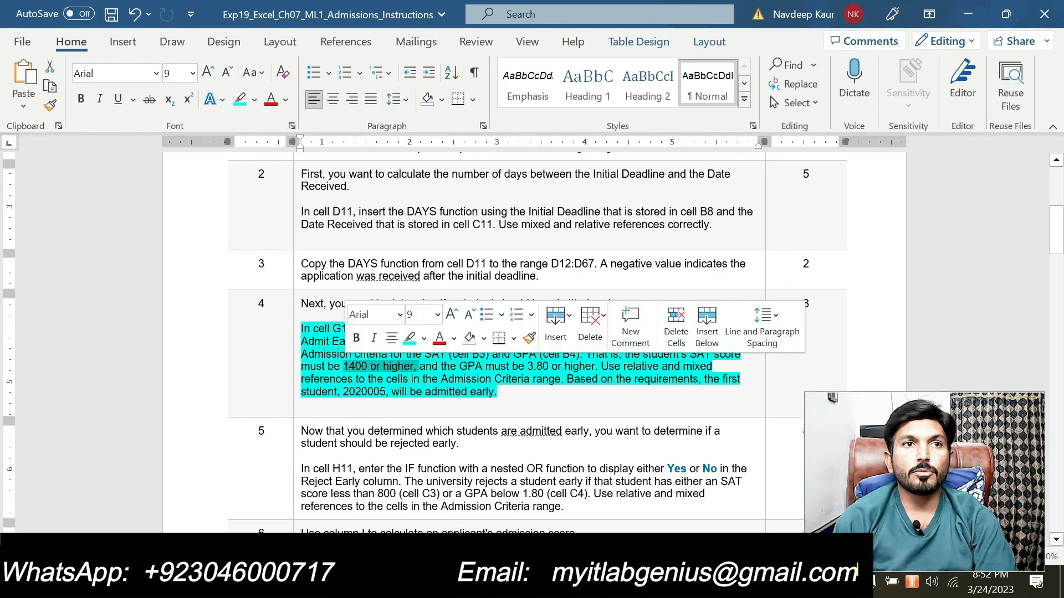
pyautogui.click(367, 373)
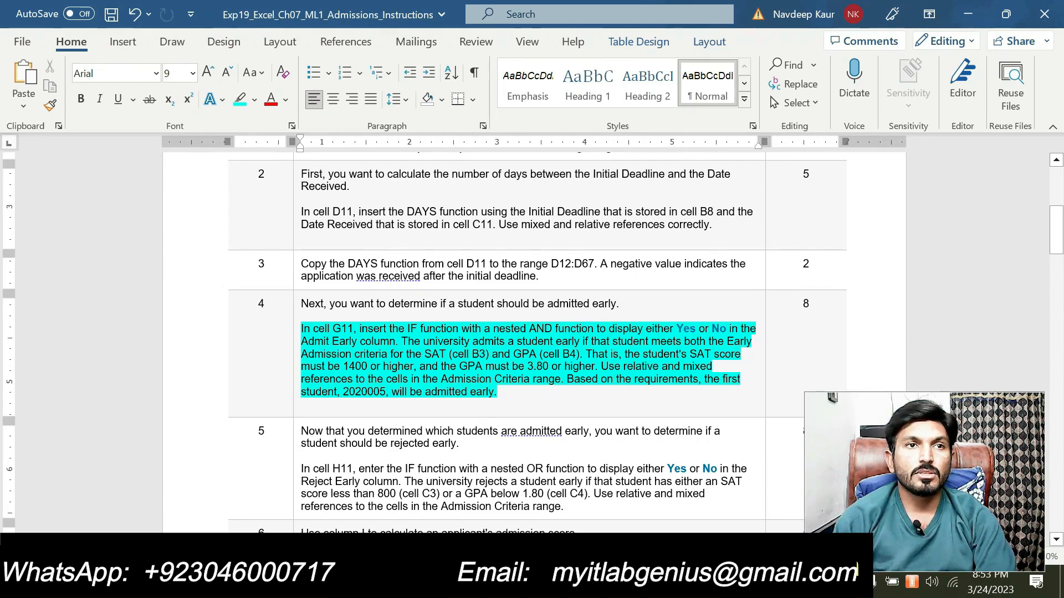
pyautogui.rightClick(382, 396)
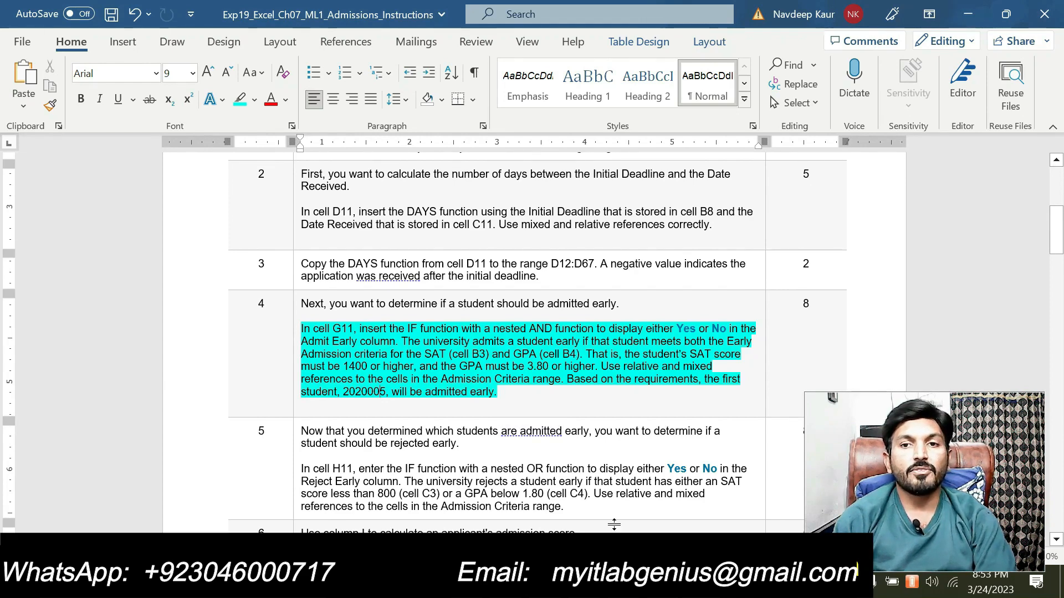
pyautogui.hotkey('alt', 'Tab')
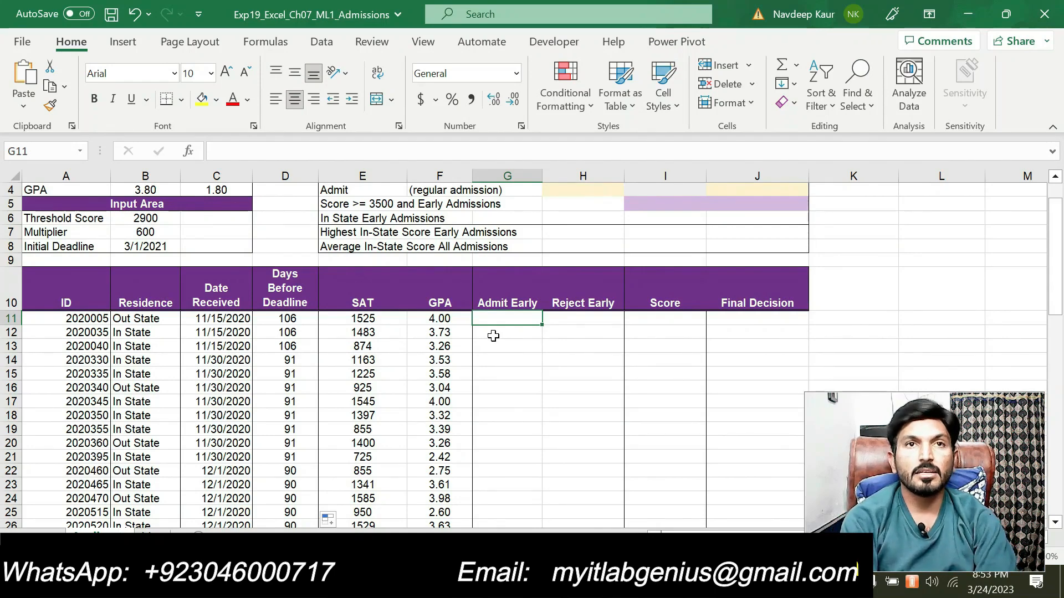
# Step: Start an IF function in cell G11 with its Function Arguments dialog and begin the Logical_test with a nested AND(
pyautogui.write('=if')
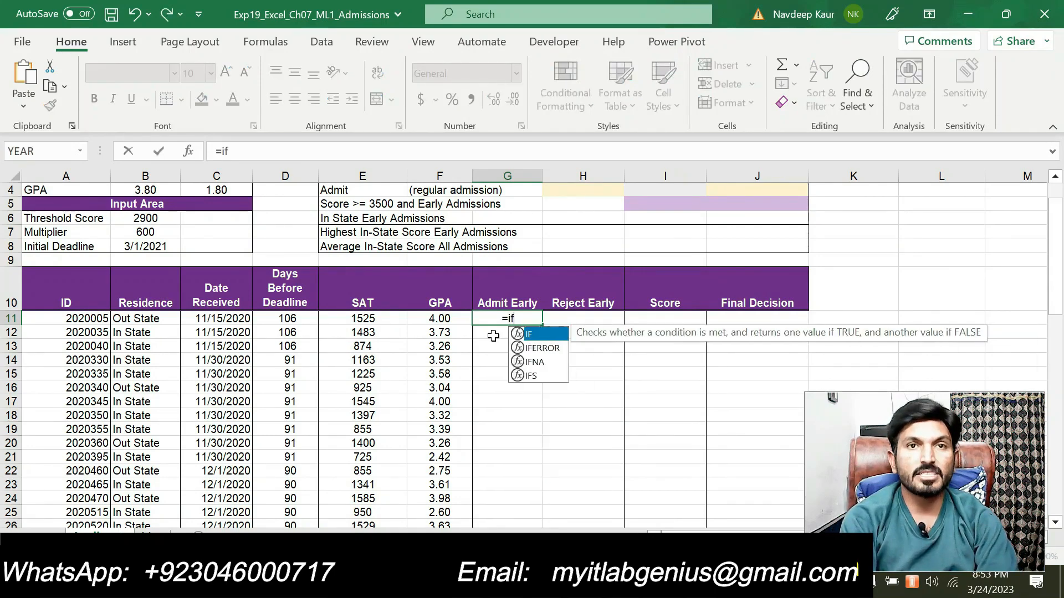
pyautogui.doubleClick(530, 332)
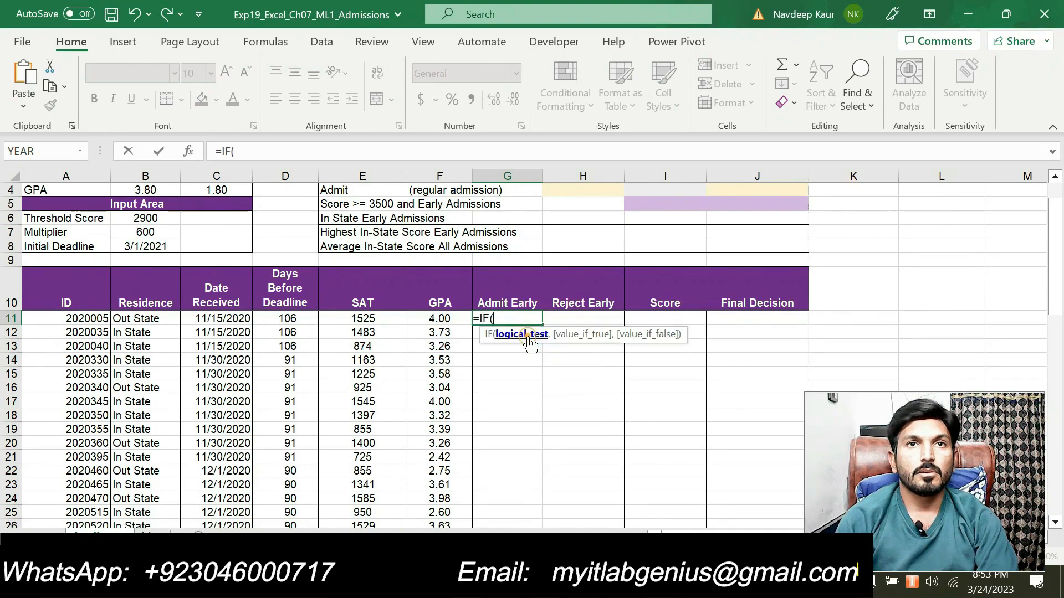
pyautogui.click(187, 151)
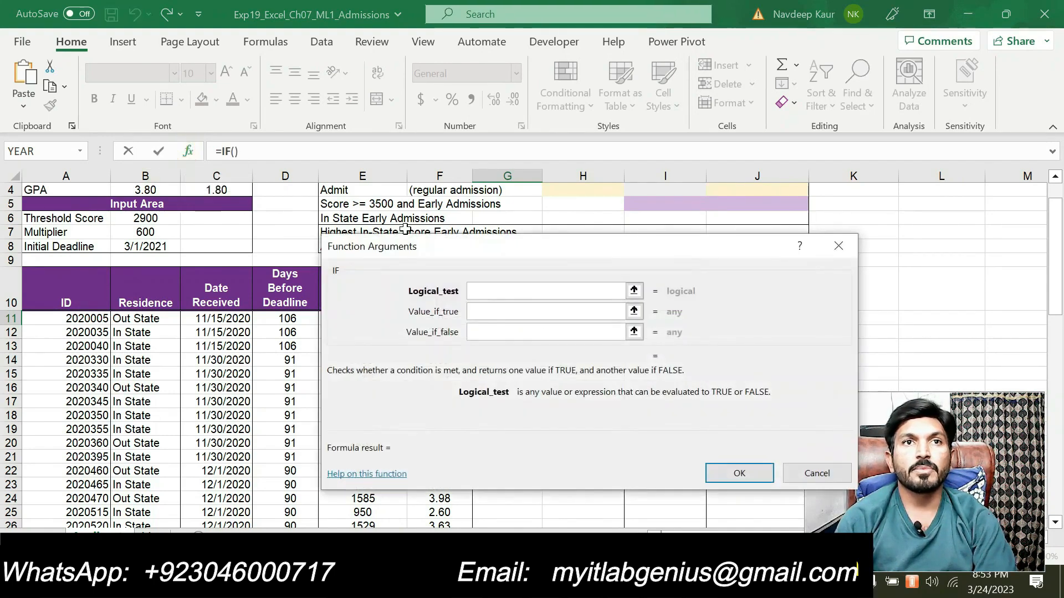
pyautogui.moveTo(431, 248); pyautogui.dragTo(346, 208)
pyautogui.click(395, 251)
pyautogui.write('A')
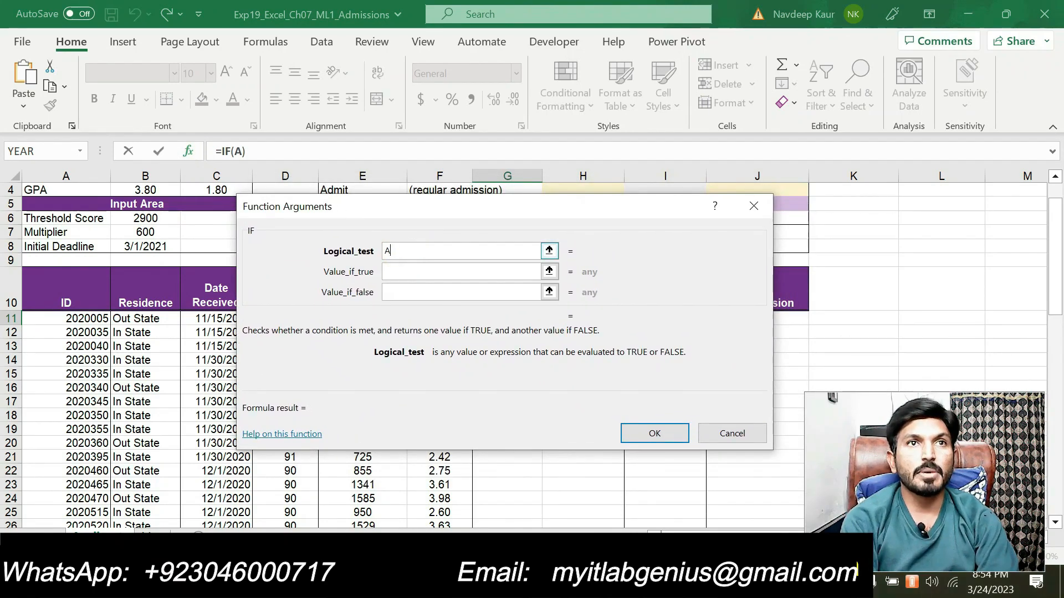
pyautogui.write('ND(')
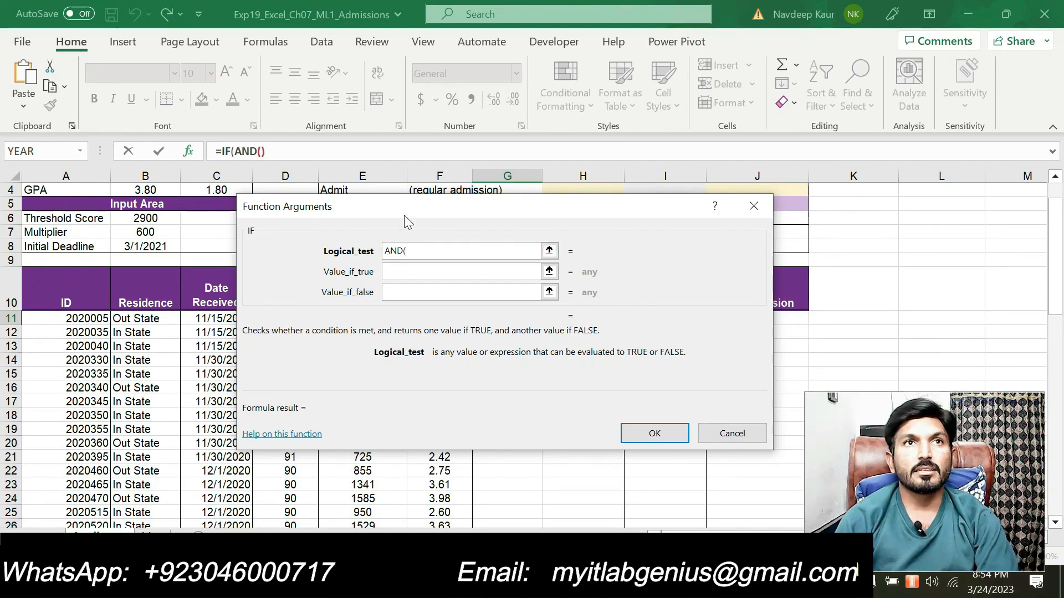
pyautogui.moveTo(404, 221); pyautogui.dragTo(292, 235)
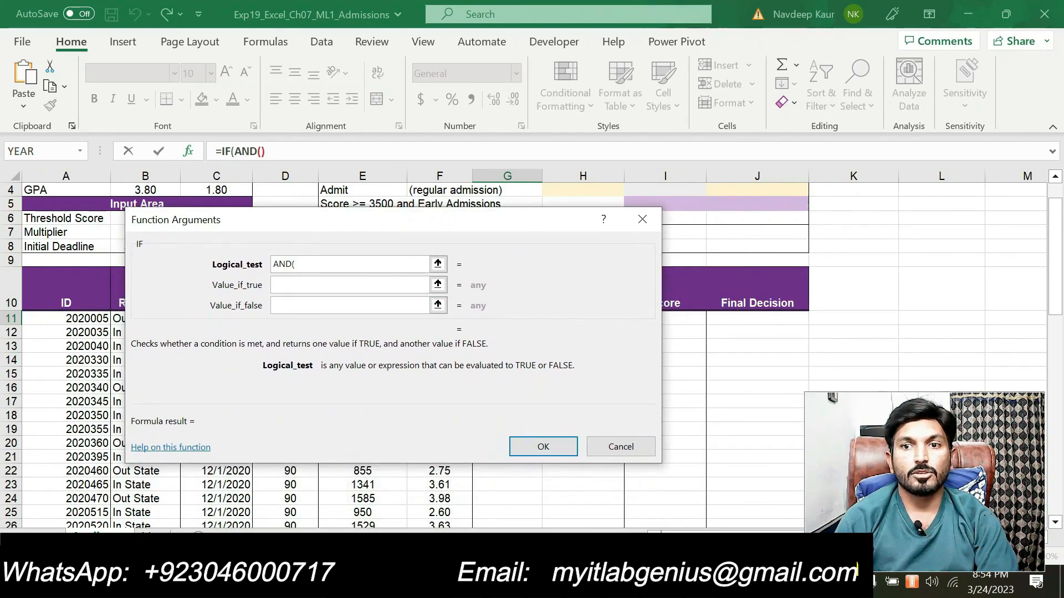
# Step: Recheck the step 4 instruction in Word, and in Excel begin the first AND condition with E11>=
pyautogui.hotkey('alt', 'Tab')
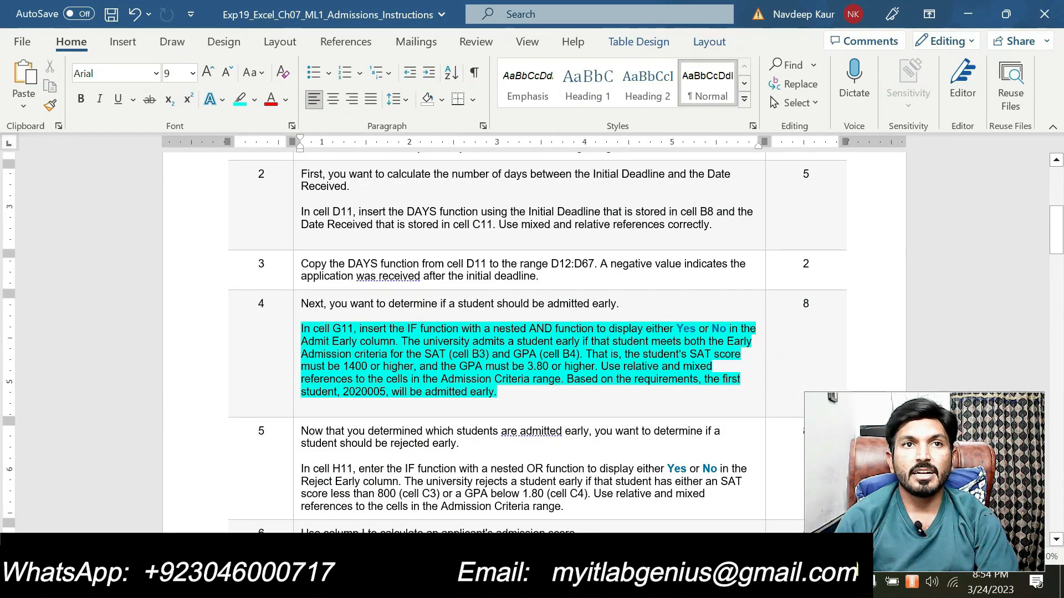
pyautogui.hotkey('alt', 'Tab')
pyautogui.moveTo(410, 227); pyautogui.dragTo(771, 198)
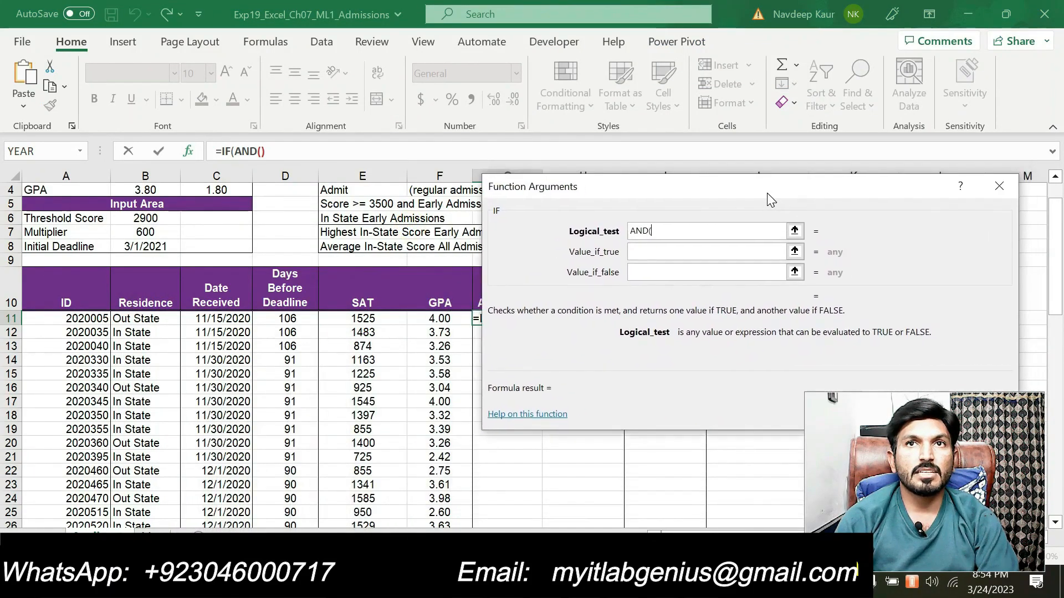
pyautogui.click(397, 319)
pyautogui.write('>=')
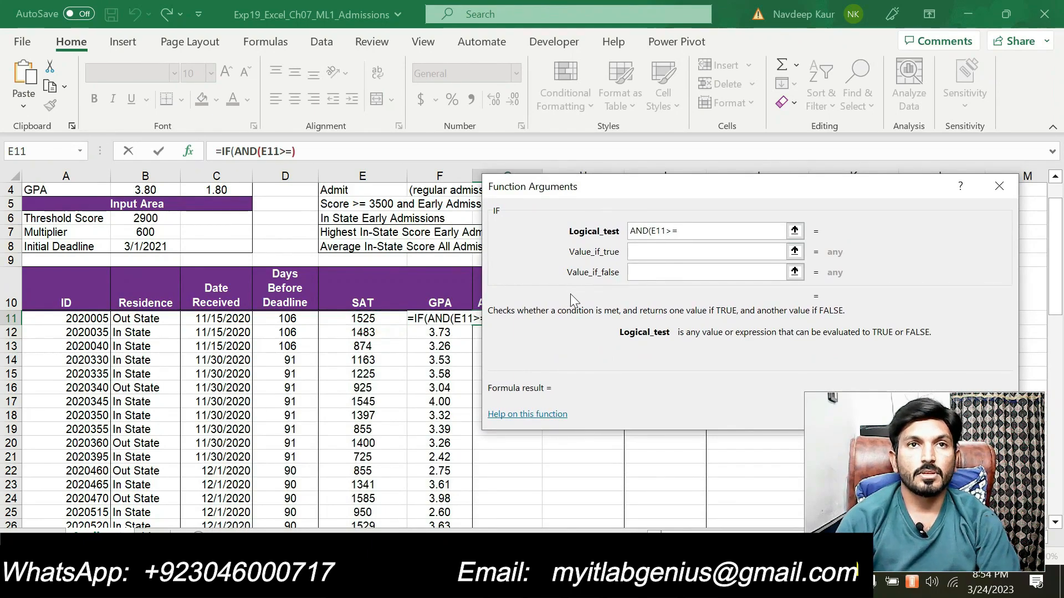
# Step: Recheck the SAT criterion in Word and complete the first AND condition in Excel with the absolute reference $B$3
pyautogui.hotkey('alt', 'Tab')
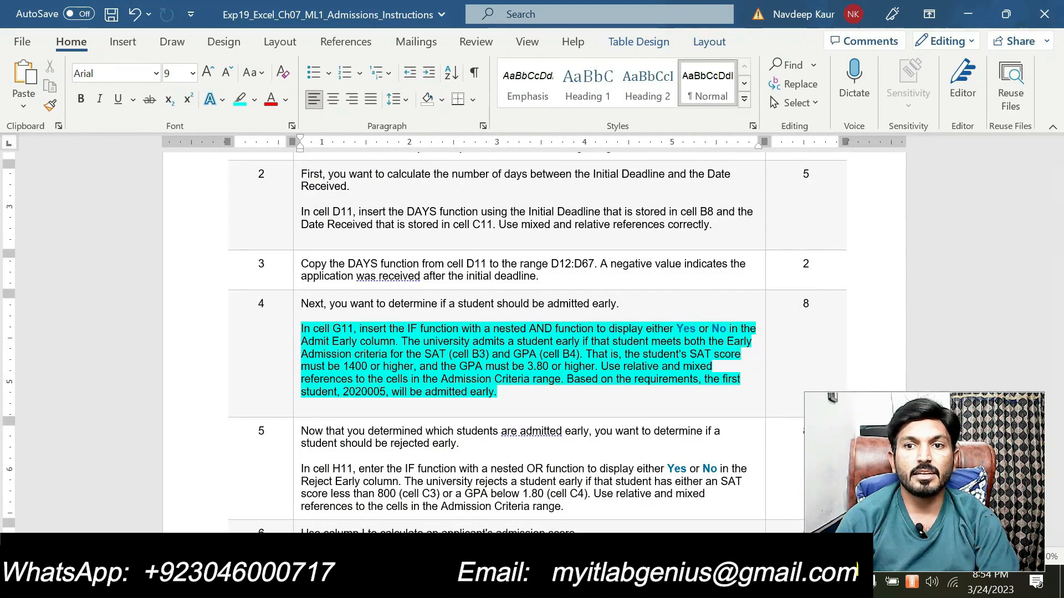
pyautogui.hotkey('alt', 'Tab')
pyautogui.moveTo(583, 192); pyautogui.dragTo(395, 301)
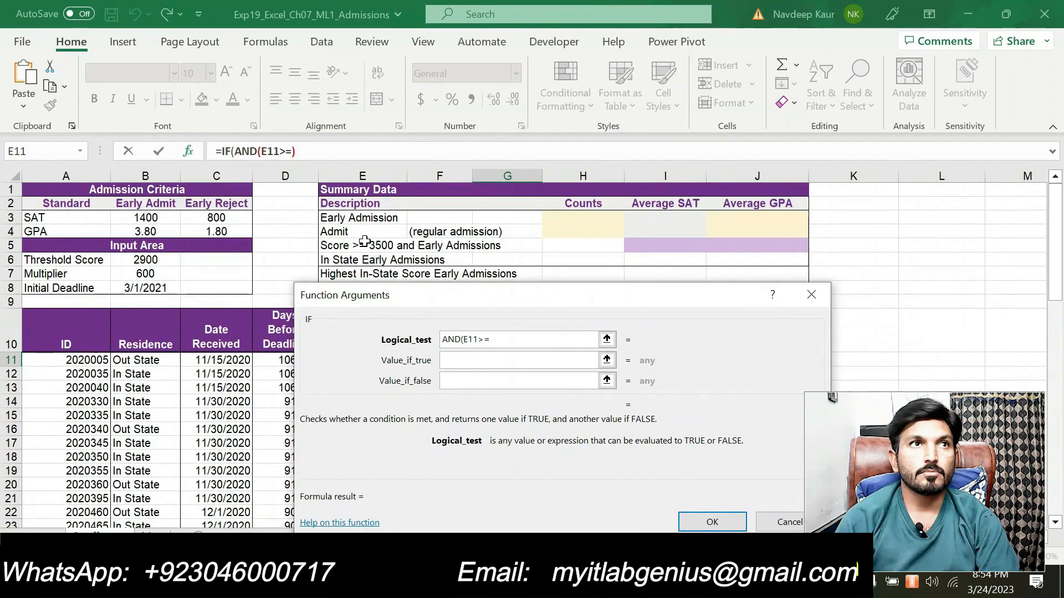
pyautogui.click(159, 218)
pyautogui.click(492, 339)
pyautogui.write('$B3')
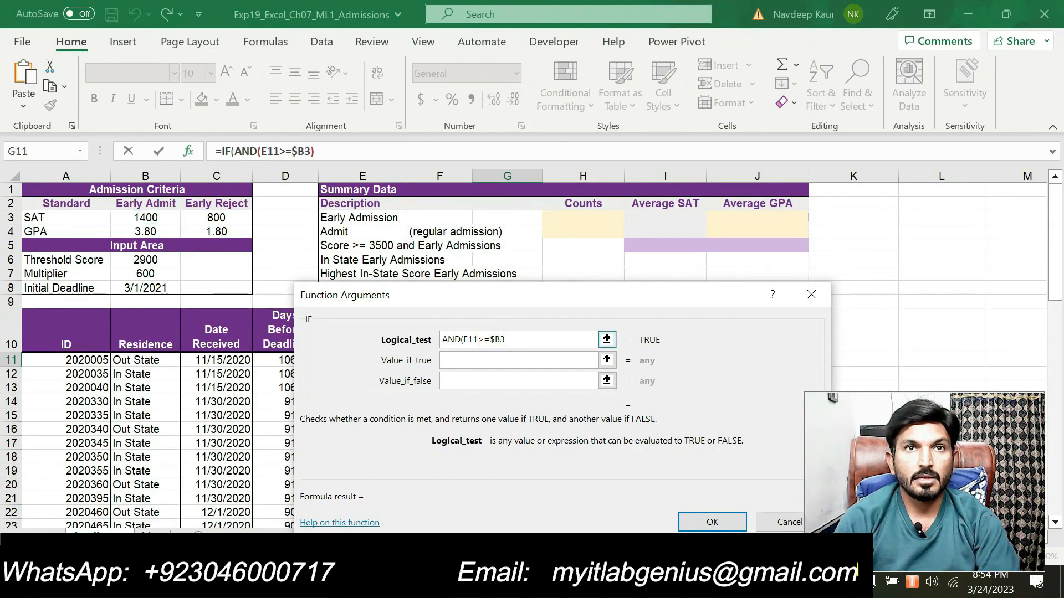
pyautogui.click(499, 339)
pyautogui.write('$')
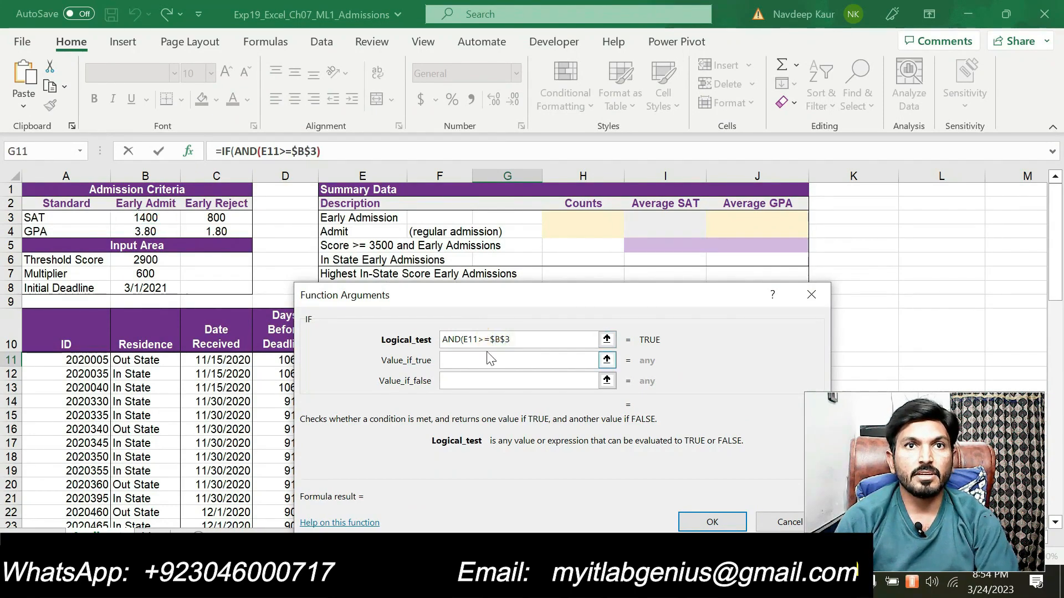
# Step: Add the GPA condition F11>=B4 as the second argument of the nested AND function
pyautogui.click(509, 339)
pyautogui.write(',')
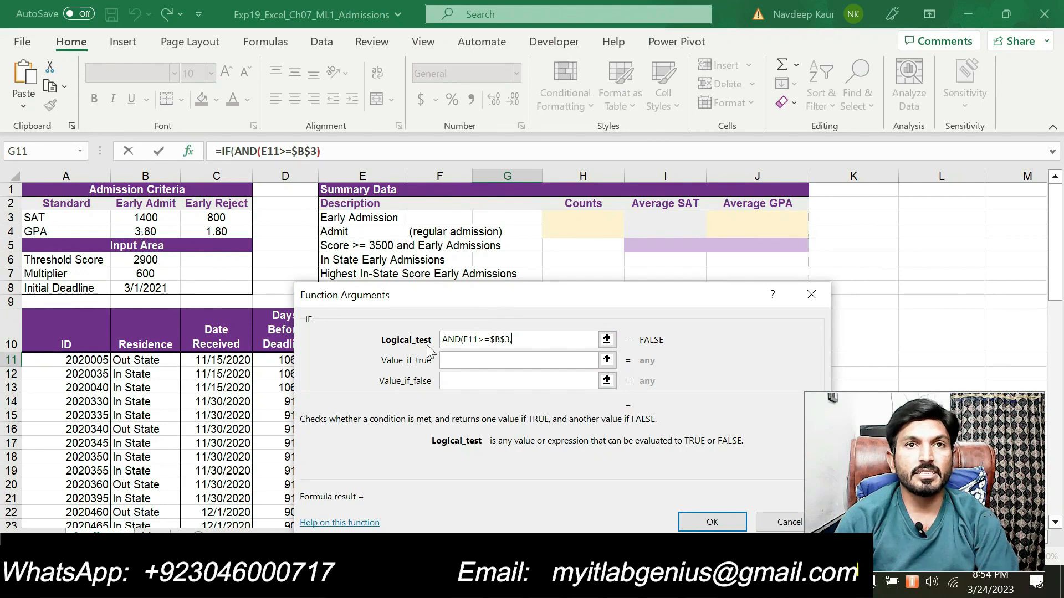
pyautogui.moveTo(463, 301); pyautogui.dragTo(656, 221)
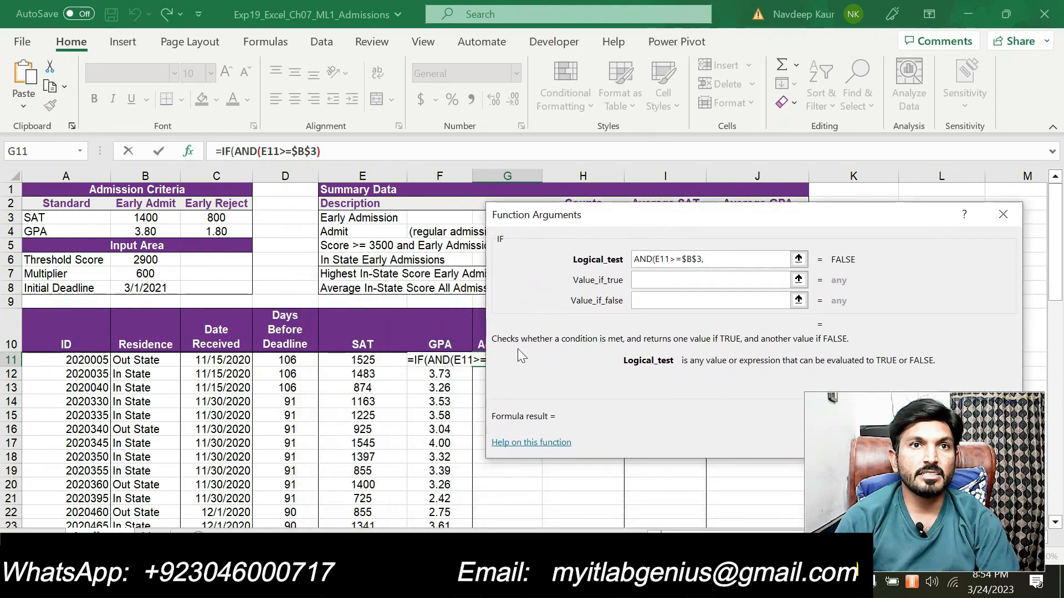
pyautogui.click(430, 364)
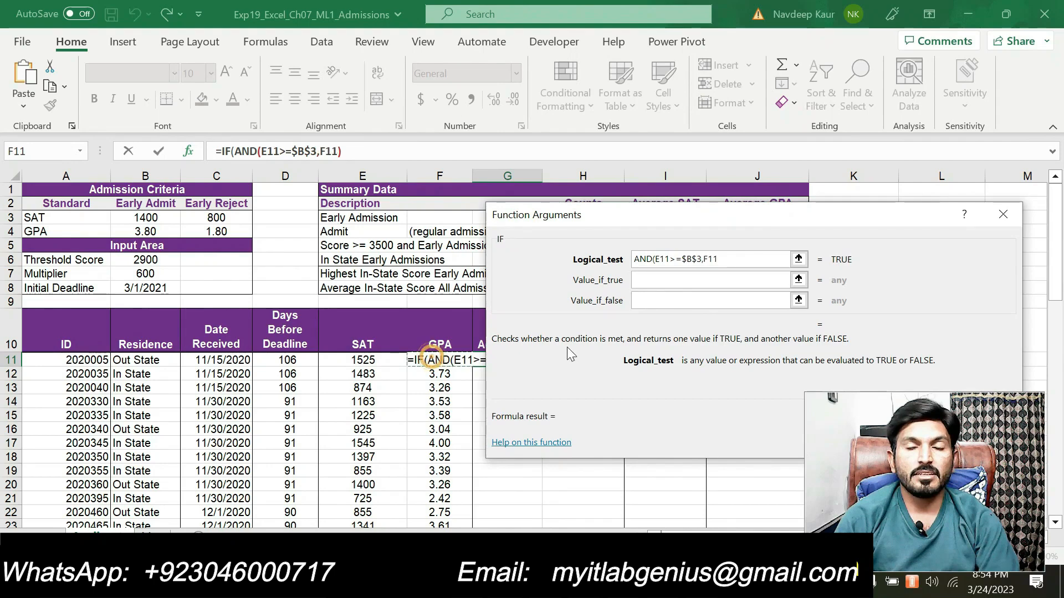
pyautogui.moveTo(610, 225); pyautogui.dragTo(468, 206)
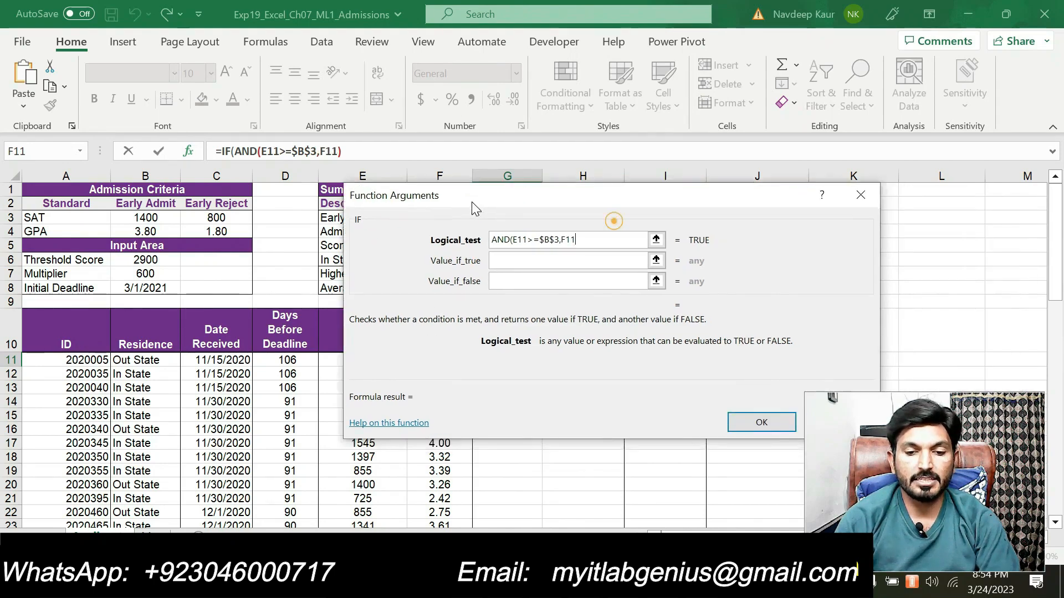
pyautogui.write('>=')
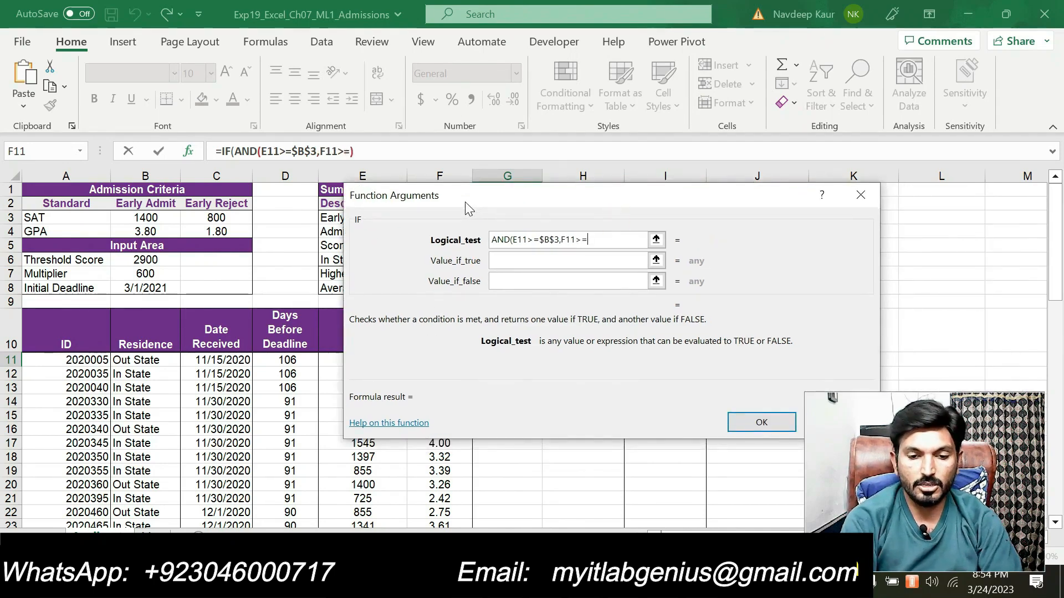
pyautogui.click(143, 232)
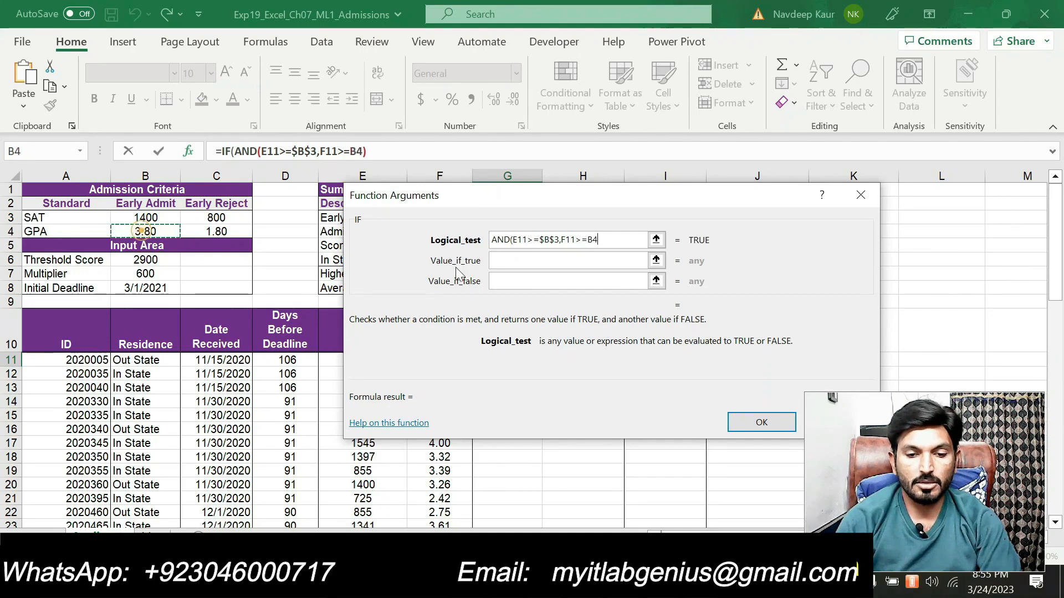
# Step: Make the B4 reference in the Logical_test absolute as $B$4 and close the nested AND function
pyautogui.click(589, 239)
pyautogui.write('$')
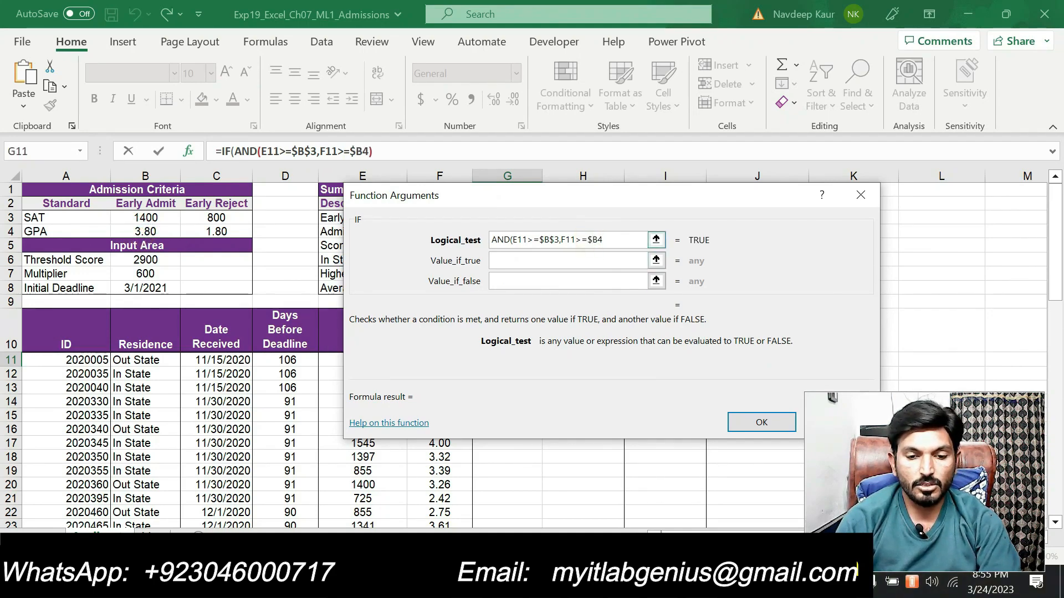
pyautogui.click(598, 239)
pyautogui.write('$4')
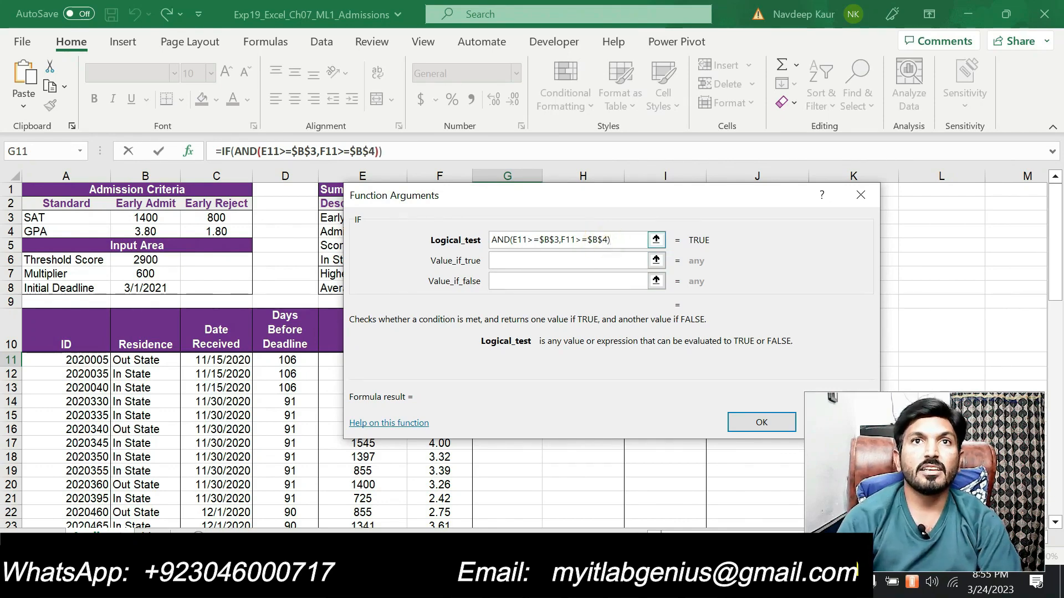
# Step: Set Value_if_true to "Yes", checking the required wording in the Word instructions
pyautogui.click(559, 260)
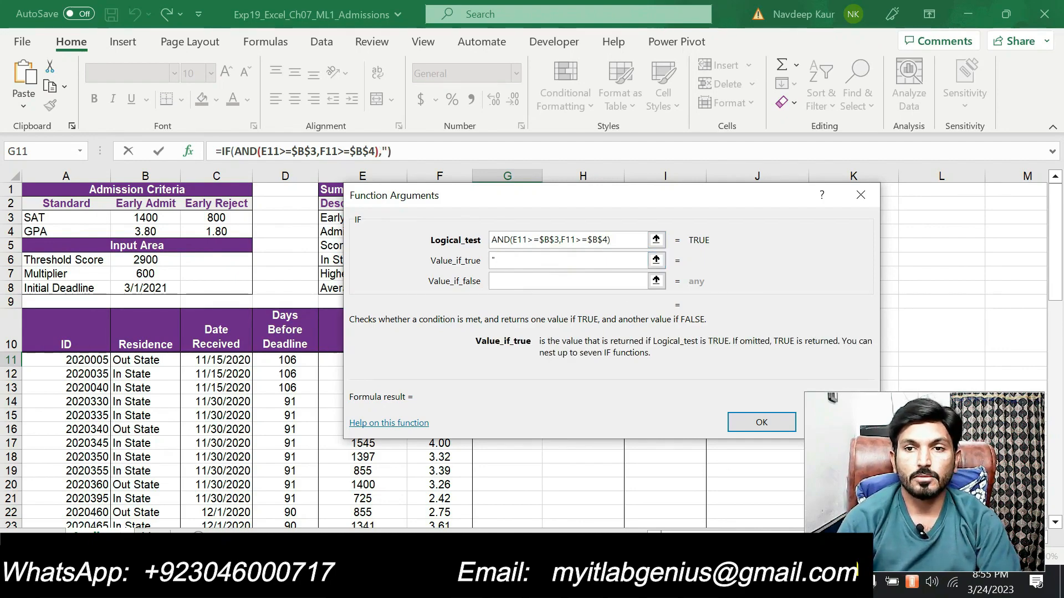
pyautogui.hotkey('alt', 'Tab')
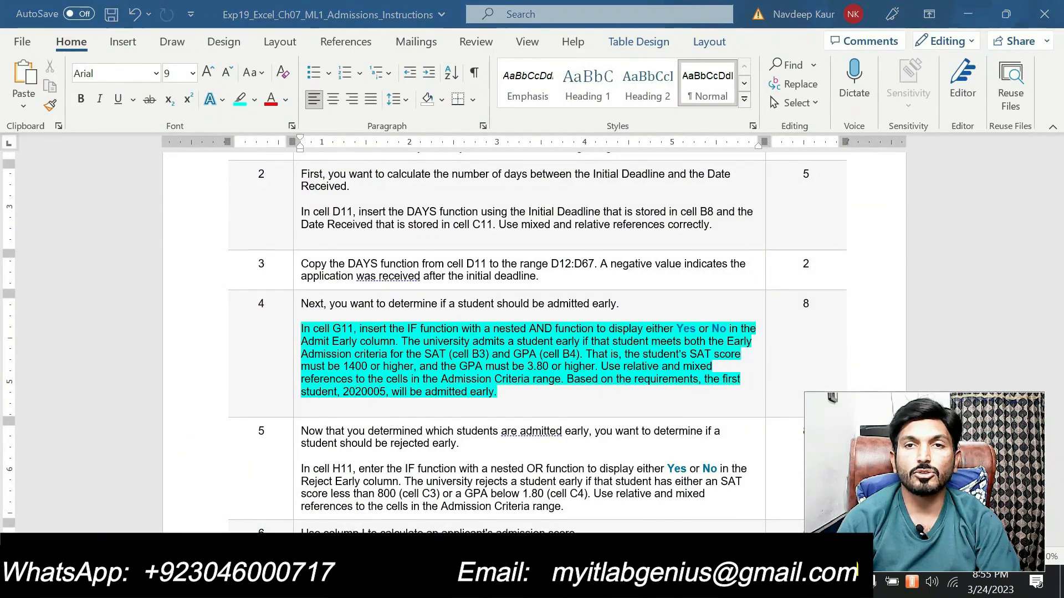
pyautogui.hotkey('alt', 'Tab')
pyautogui.write('"')
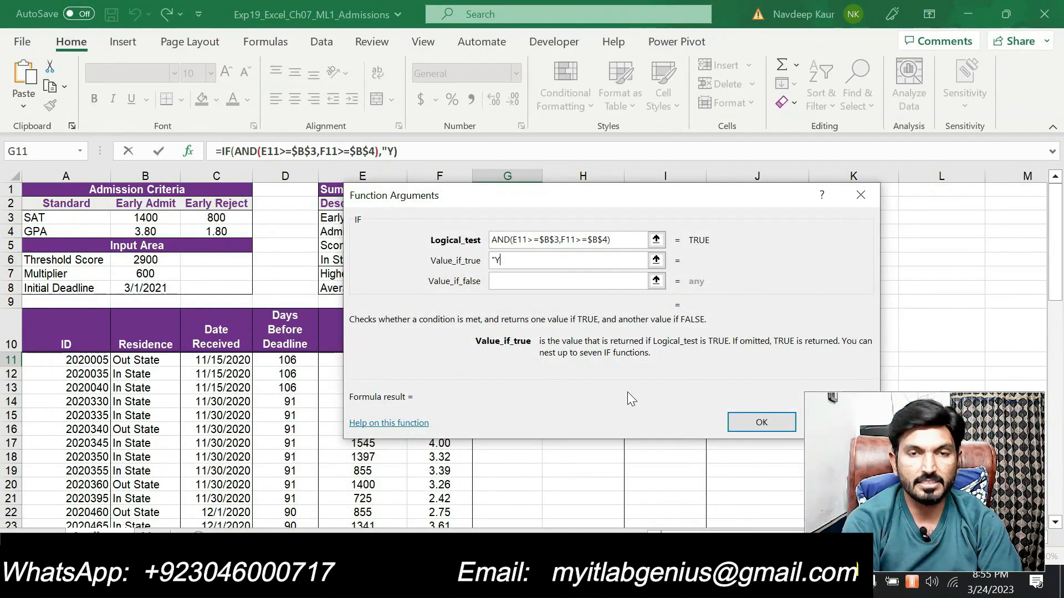
pyautogui.write('Yes"')
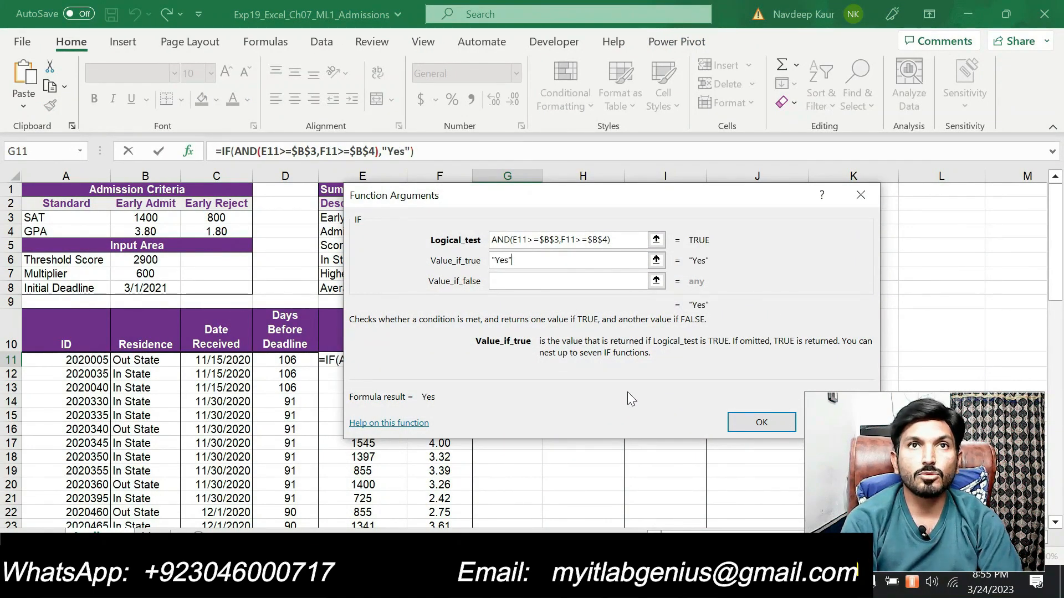
# Step: Set Value_if_false to "No" and insert the finished IF function in cell G11
pyautogui.press('Tab')
pyautogui.write('"No"')
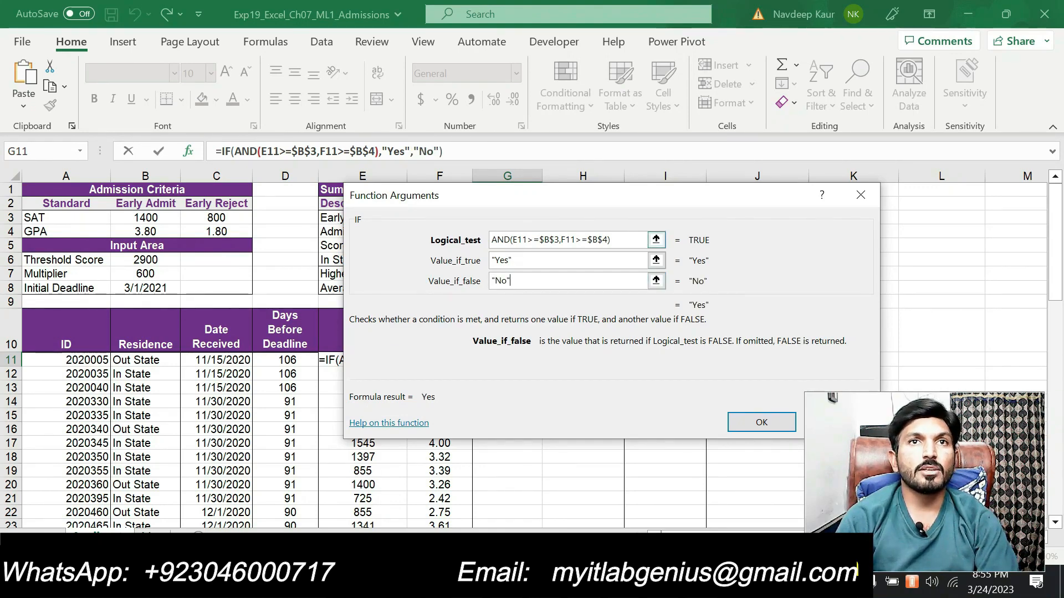
pyautogui.moveTo(501, 198); pyautogui.dragTo(391, 393)
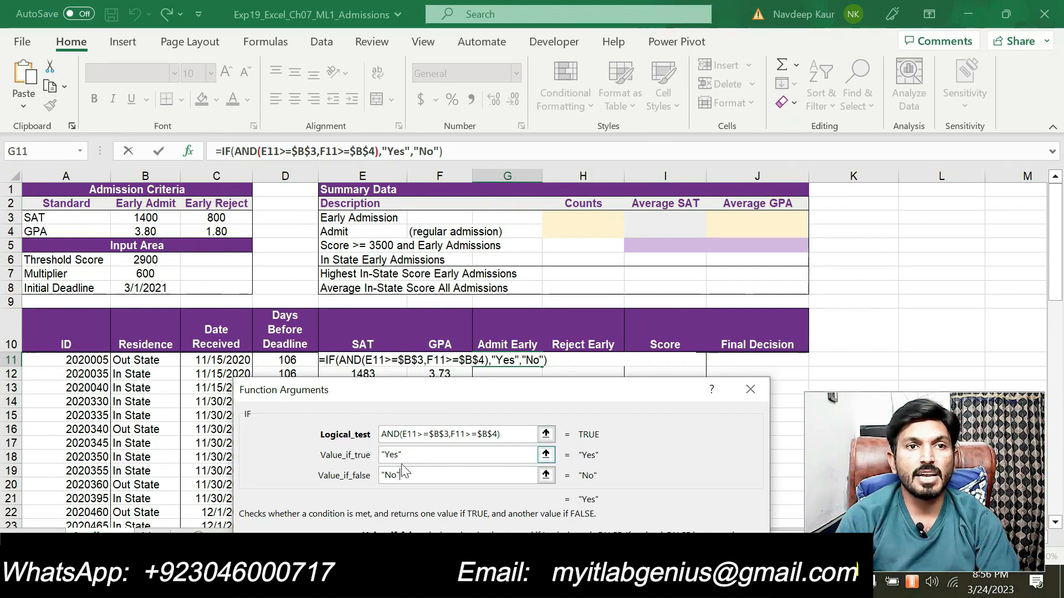
pyautogui.moveTo(408, 389); pyautogui.dragTo(317, 200)
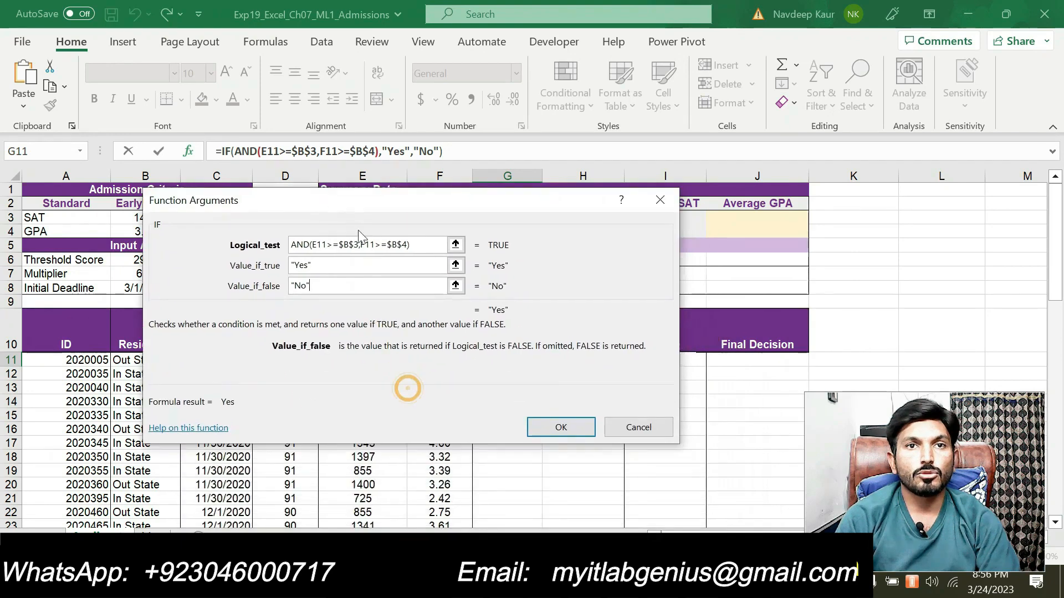
pyautogui.click(561, 427)
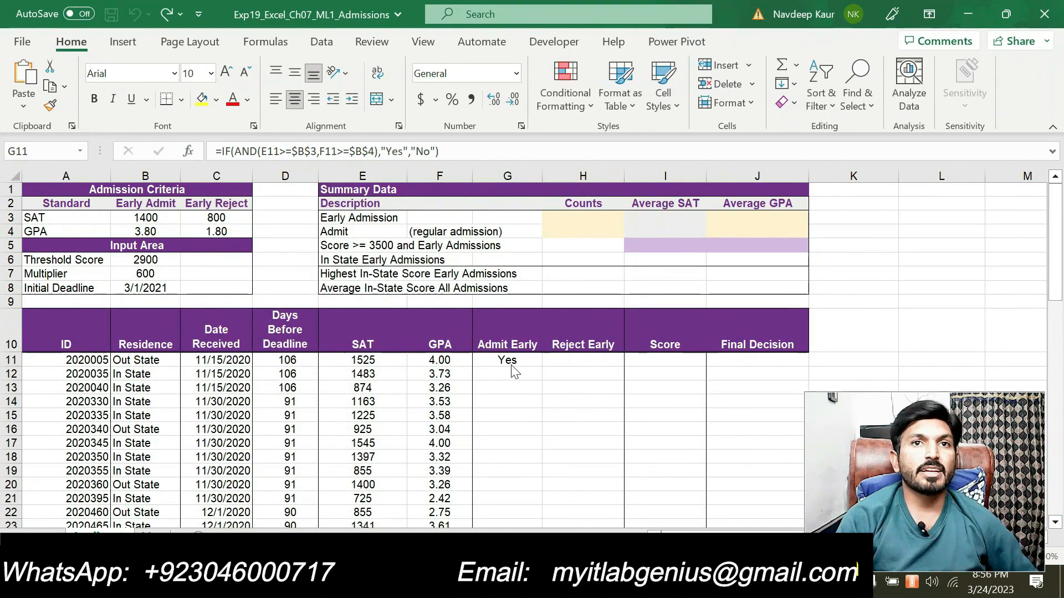
# Step: Switch to the Word instructions, remove the highlight from the step 4 paragraph and highlight the step 5 paragraph about cell H11 in turquoise
pyautogui.hotkey('alt', 'Tab')
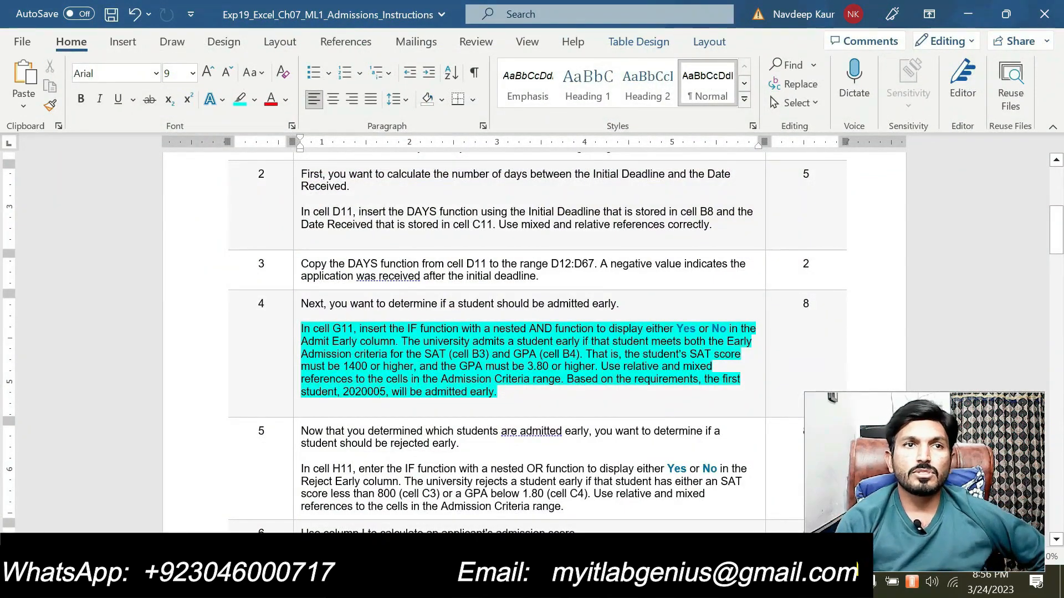
pyautogui.scroll(-3, 532, 333)
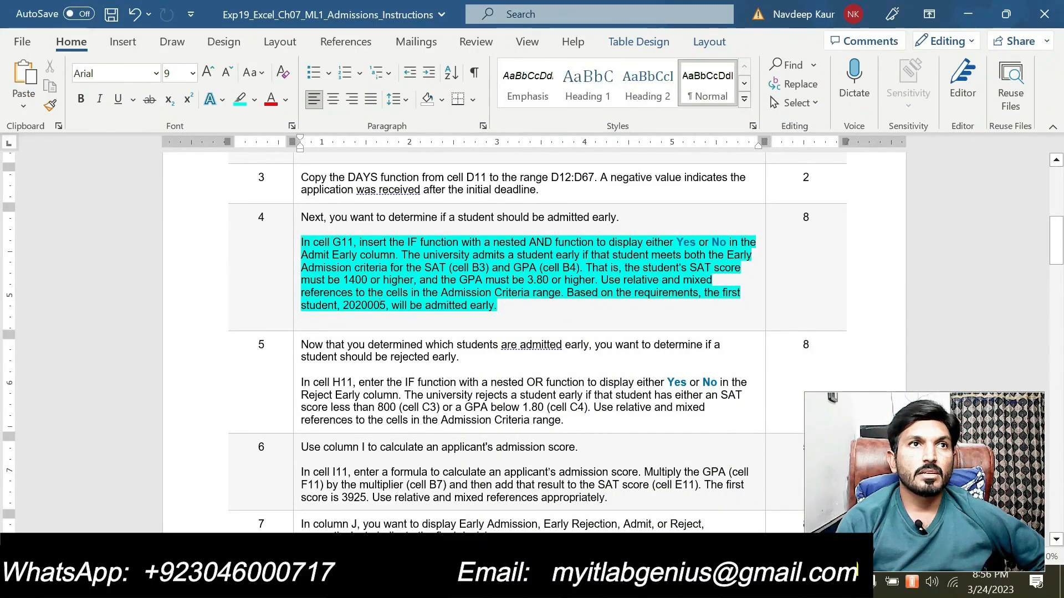
pyautogui.click(509, 309)
pyautogui.moveTo(498, 306)
pyautogui.mouseDown()
pyautogui.moveTo(421, 268)
pyautogui.moveTo(312, 242)
pyautogui.mouseUp()
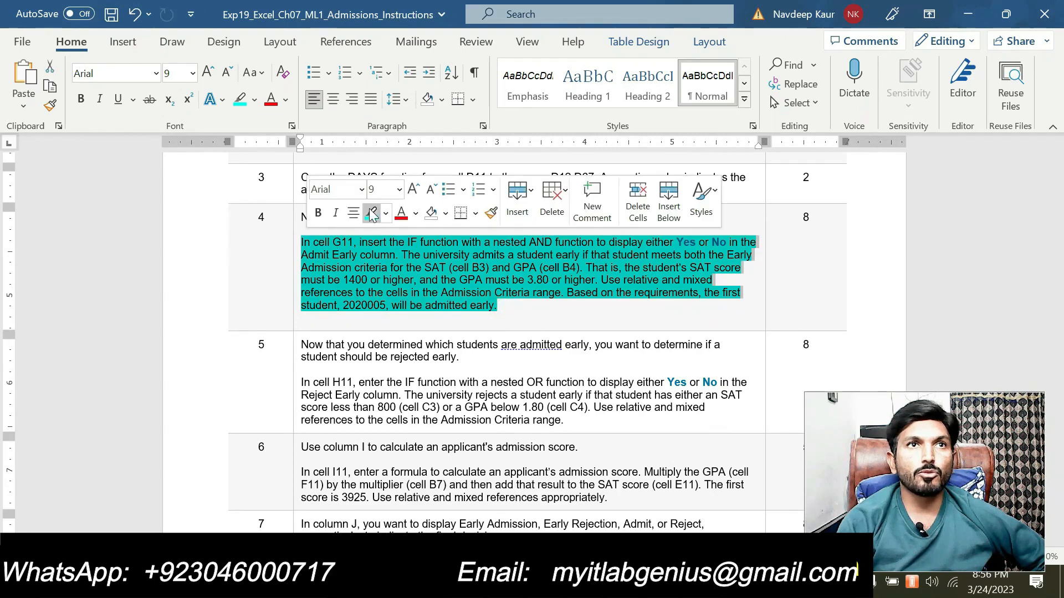
pyautogui.click(371, 213)
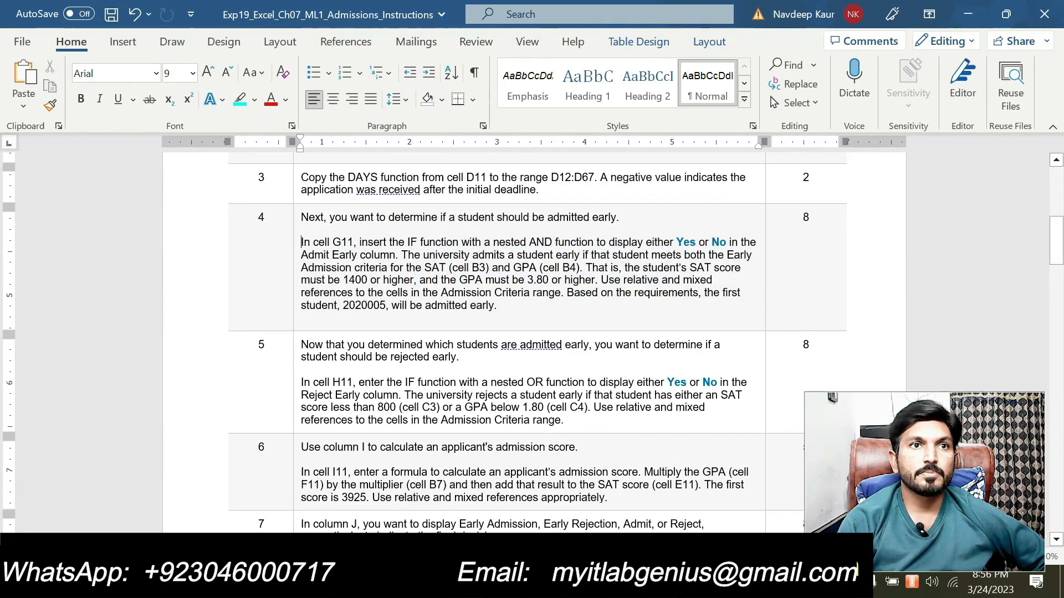
pyautogui.moveTo(571, 420); pyautogui.dragTo(306, 383)
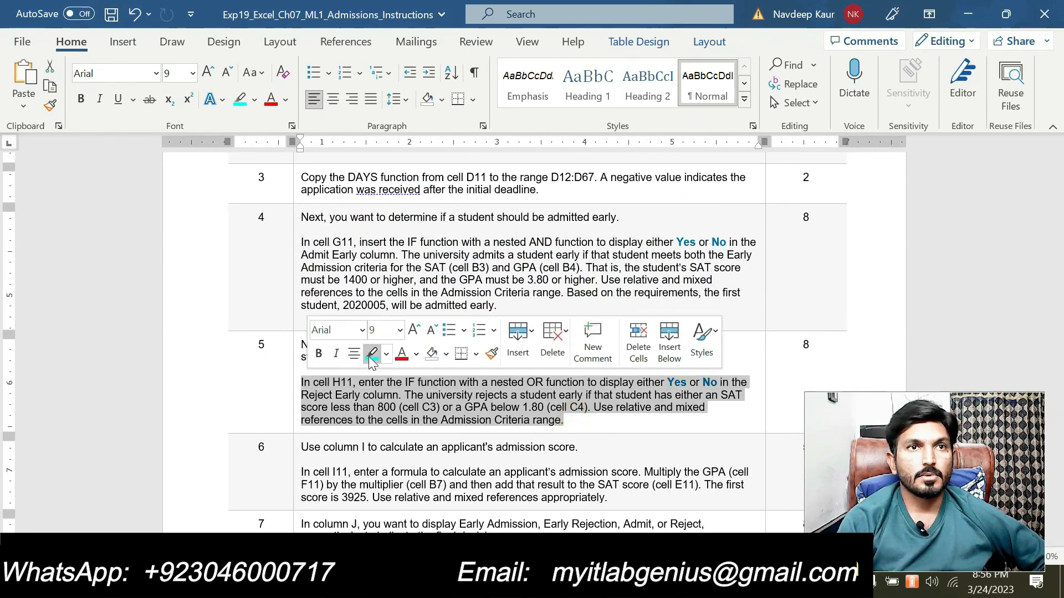
pyautogui.click(368, 357)
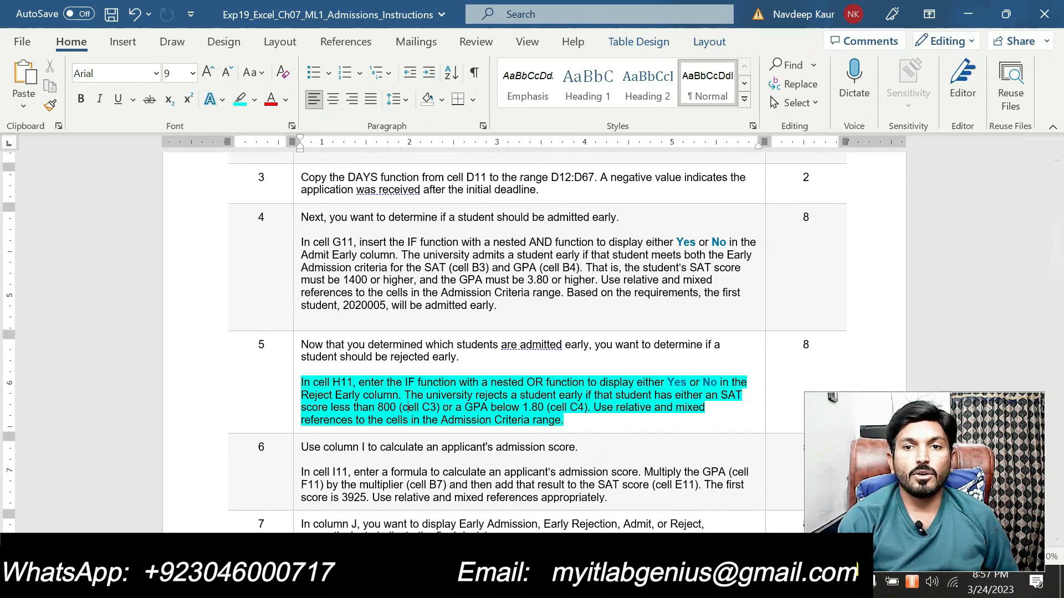
# Step: In Excel, start an IF function in cell H11 with its Function Arguments dialog and begin the Logical_test with a nested OR(
pyautogui.hotkey('alt', 'Tab')
pyautogui.click(569, 359)
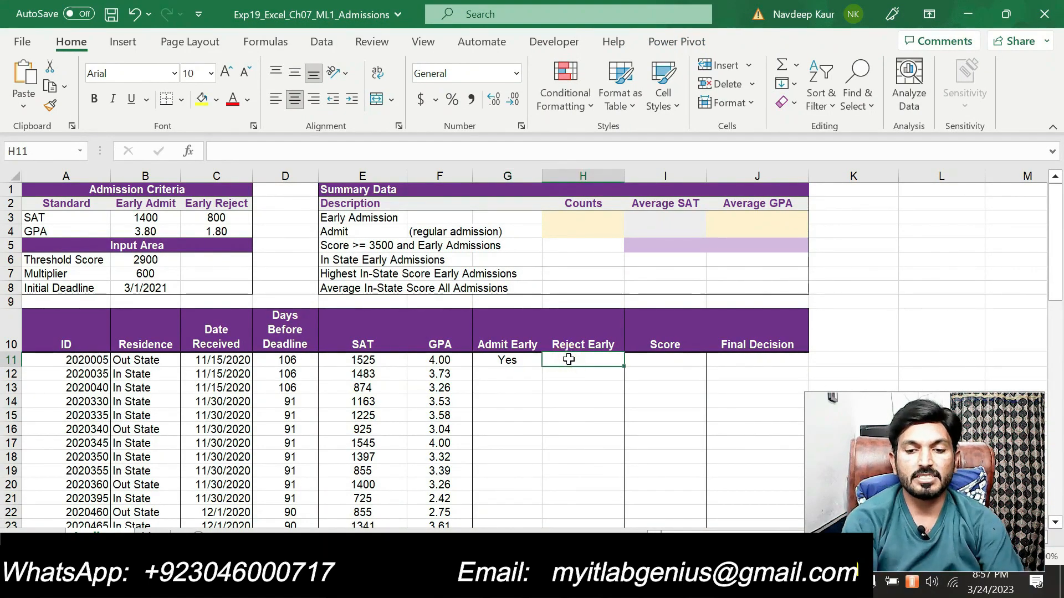
pyautogui.write('=')
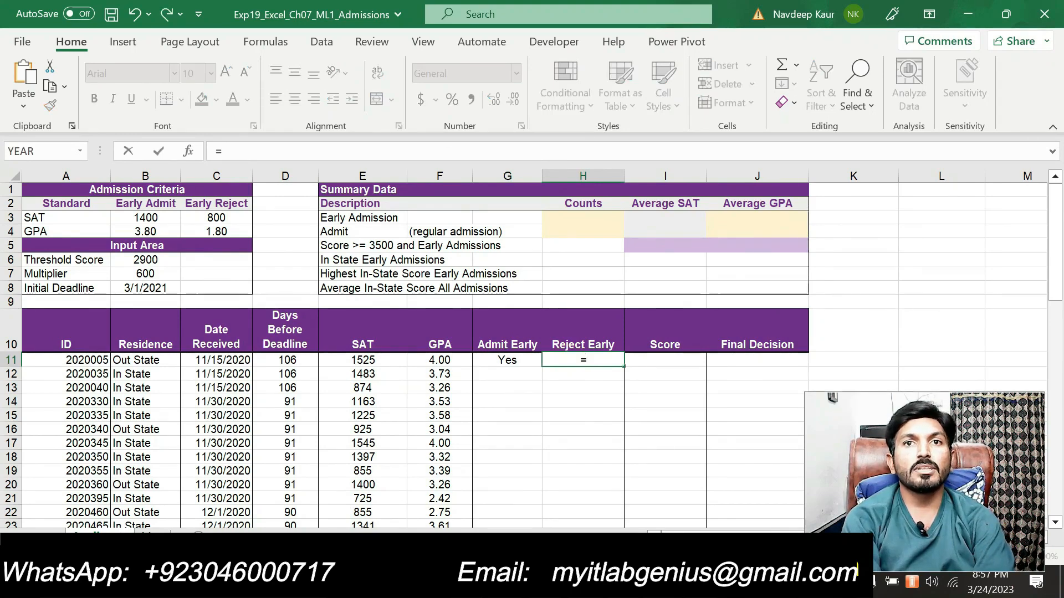
pyautogui.write('if')
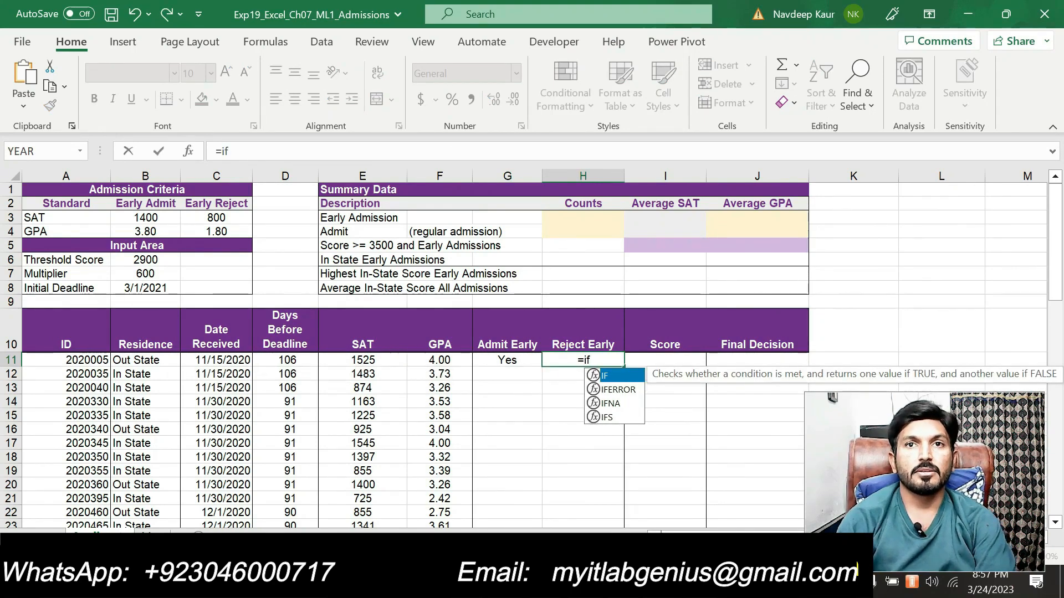
pyautogui.doubleClick(615, 377)
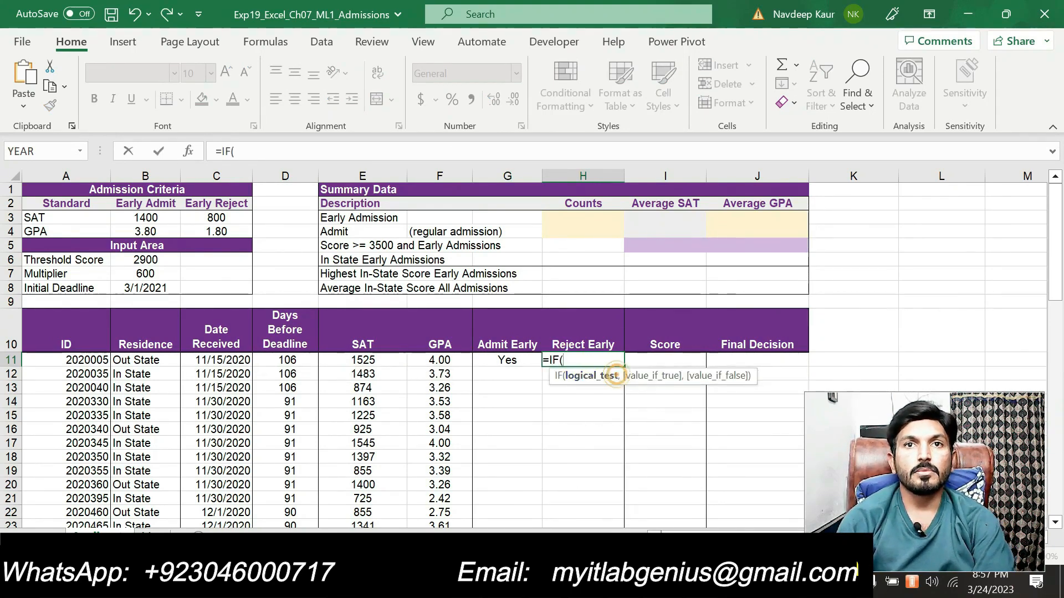
pyautogui.click(192, 151)
pyautogui.moveTo(436, 203); pyautogui.dragTo(601, 201)
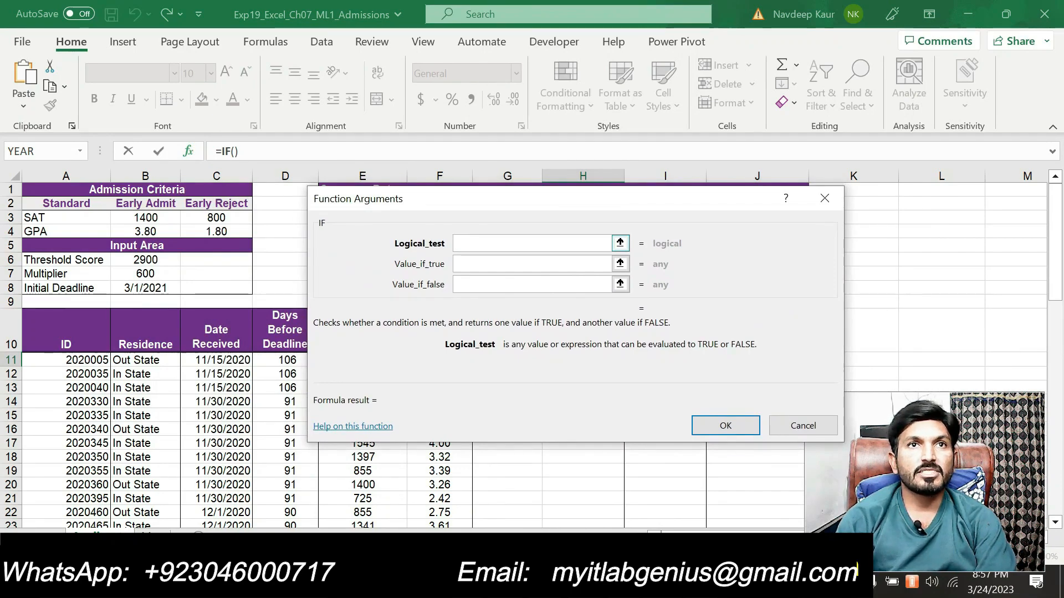
pyautogui.write('ORD')
pyautogui.press('BackSpace')
pyautogui.write('(')
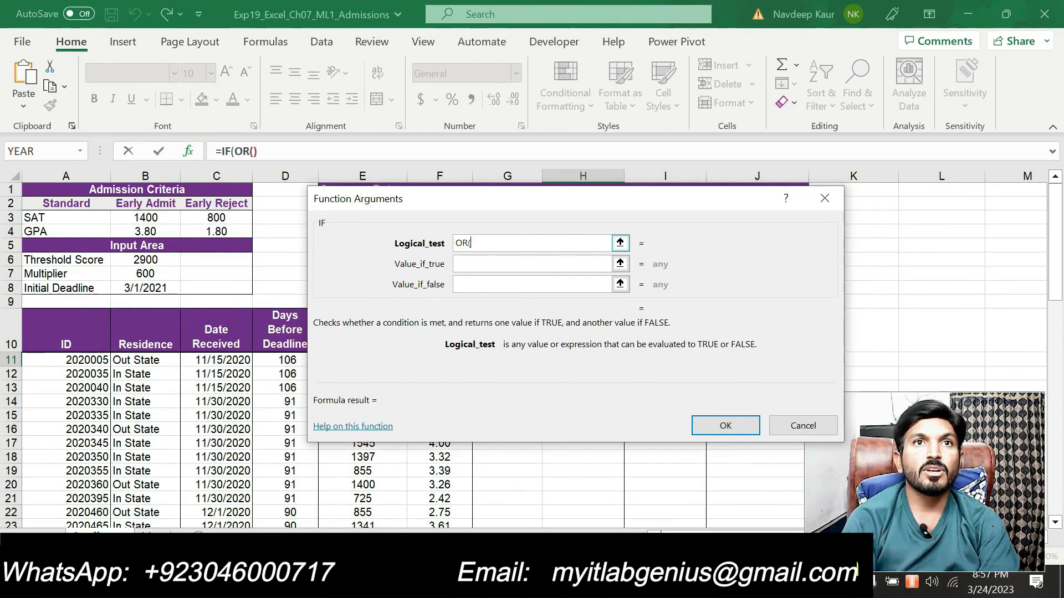
# Step: Enter E11<$C$3 as the first OR condition, followed by a comma for the next condition
pyautogui.moveTo(473, 200); pyautogui.dragTo(601, 249)
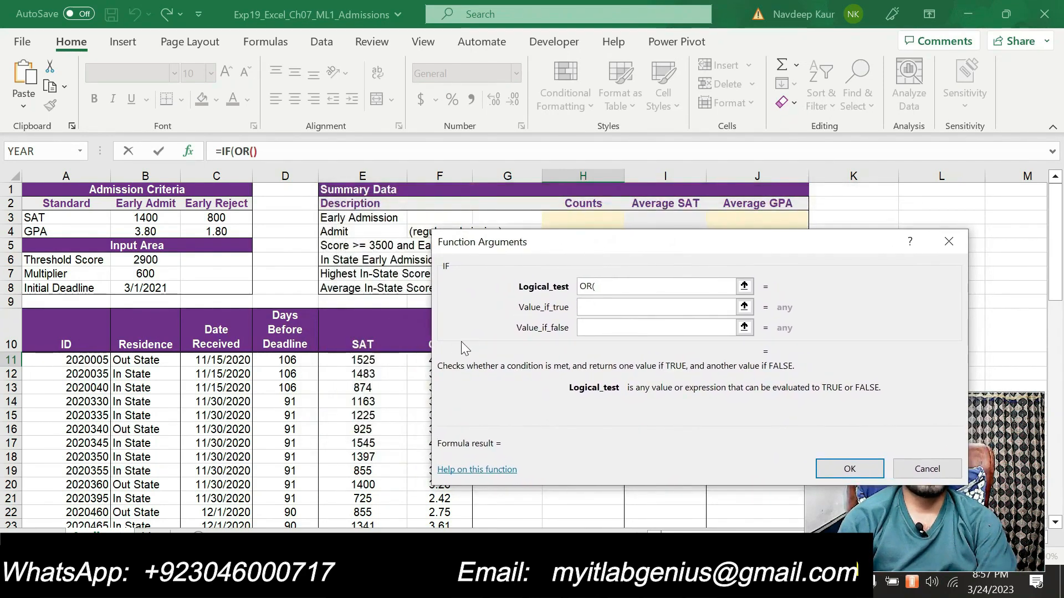
pyautogui.click(363, 361)
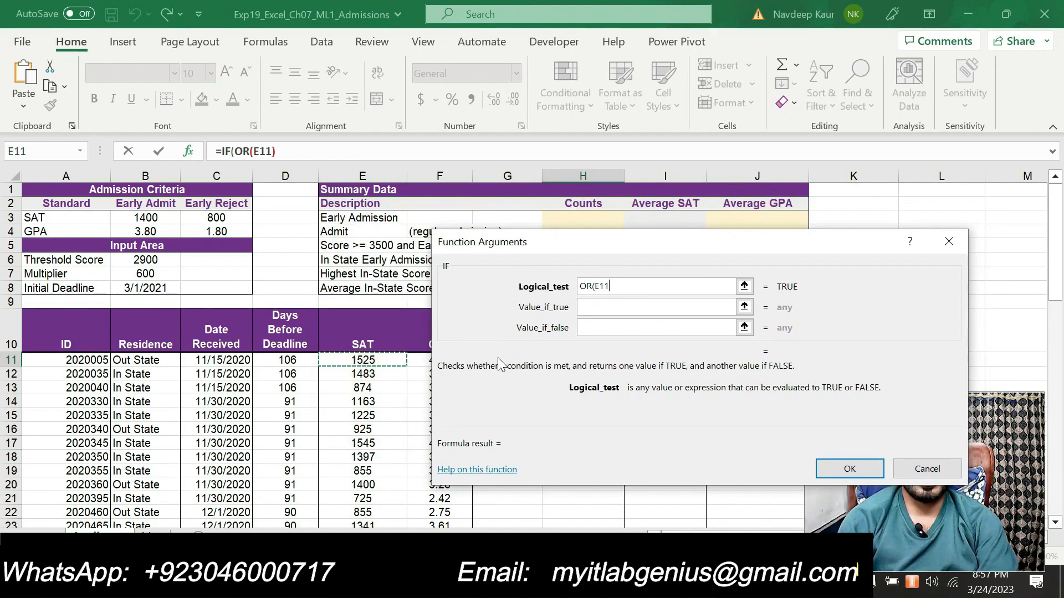
pyautogui.write('<')
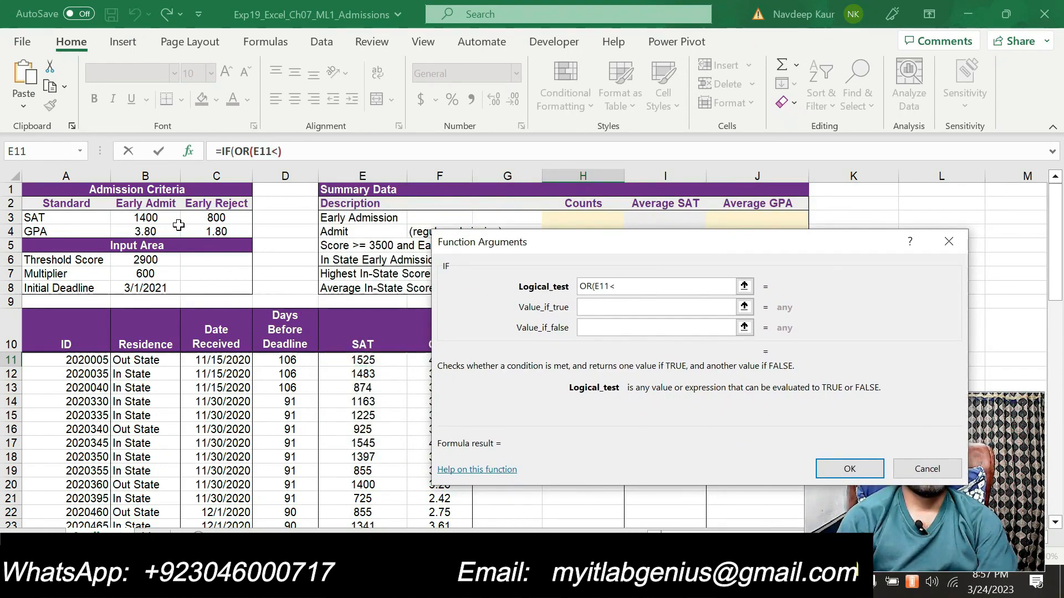
pyautogui.click(218, 218)
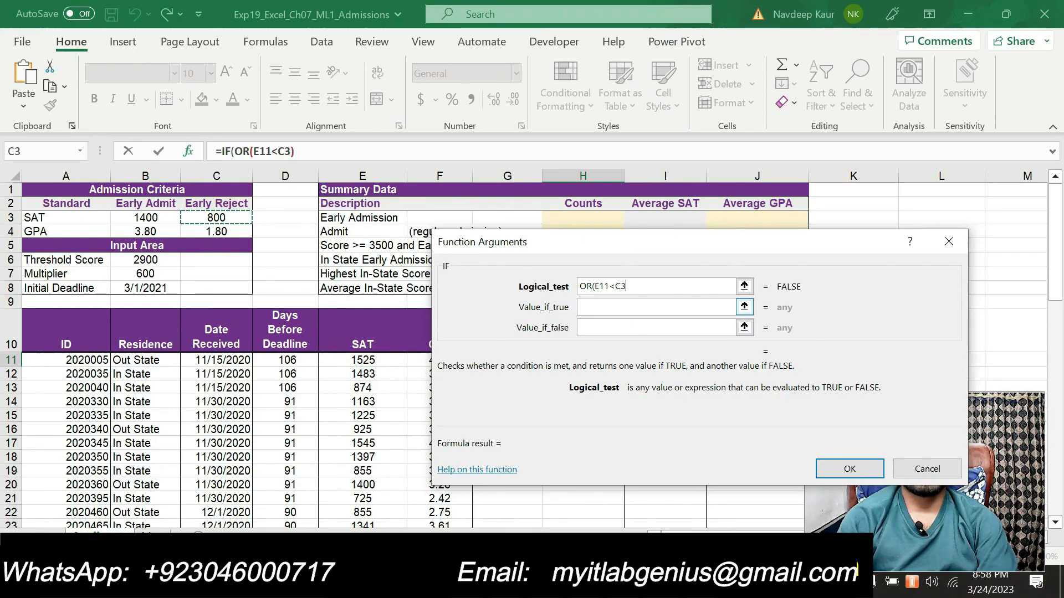
pyautogui.click(615, 289)
pyautogui.write('#')
pyautogui.press('BackSpace')
pyautogui.write('$')
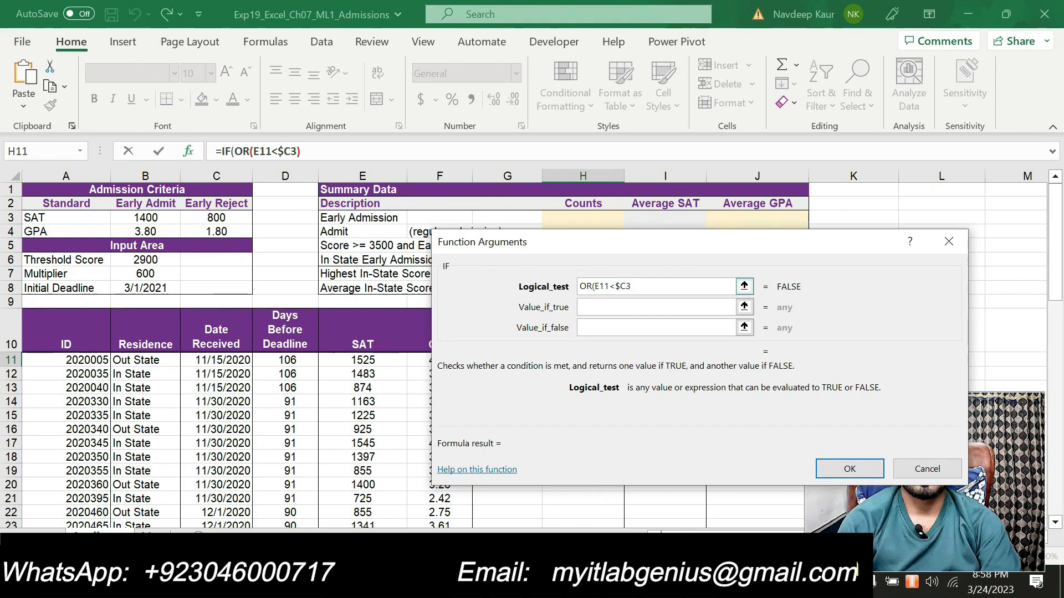
pyautogui.click(631, 286)
pyautogui.write('$')
pyautogui.click(641, 285)
pyautogui.write(',')
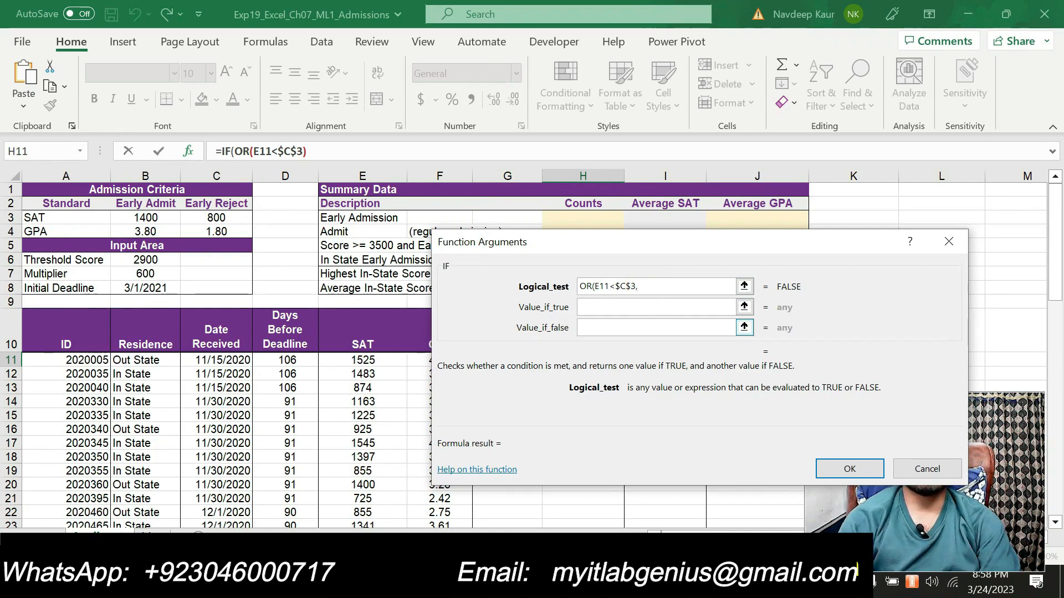
# Step: Add F11<$C$4 as the second OR condition and close the nested OR function
pyautogui.moveTo(493, 242); pyautogui.dragTo(540, 155)
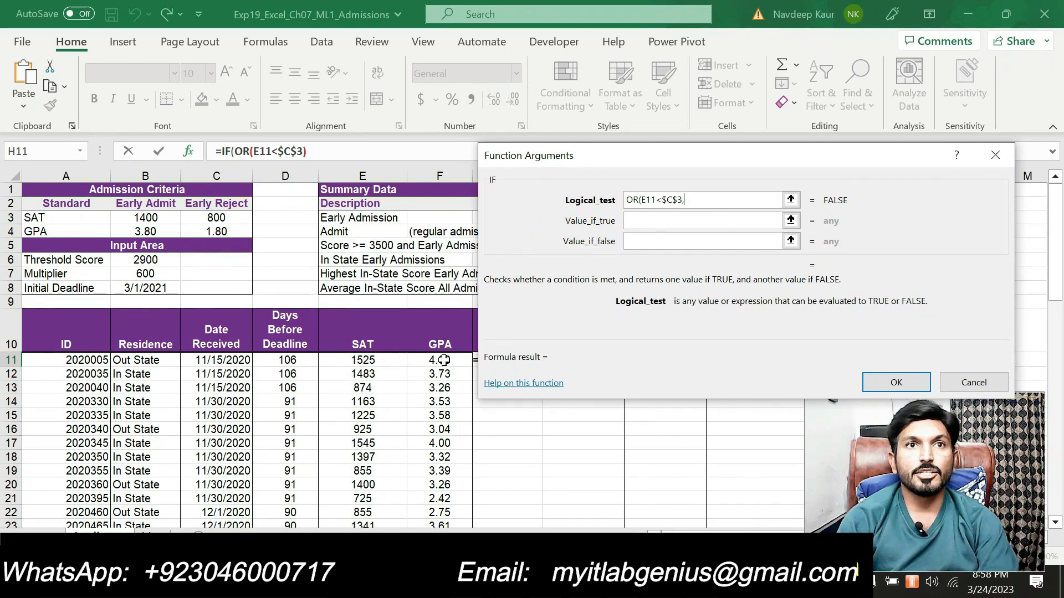
pyautogui.click(444, 360)
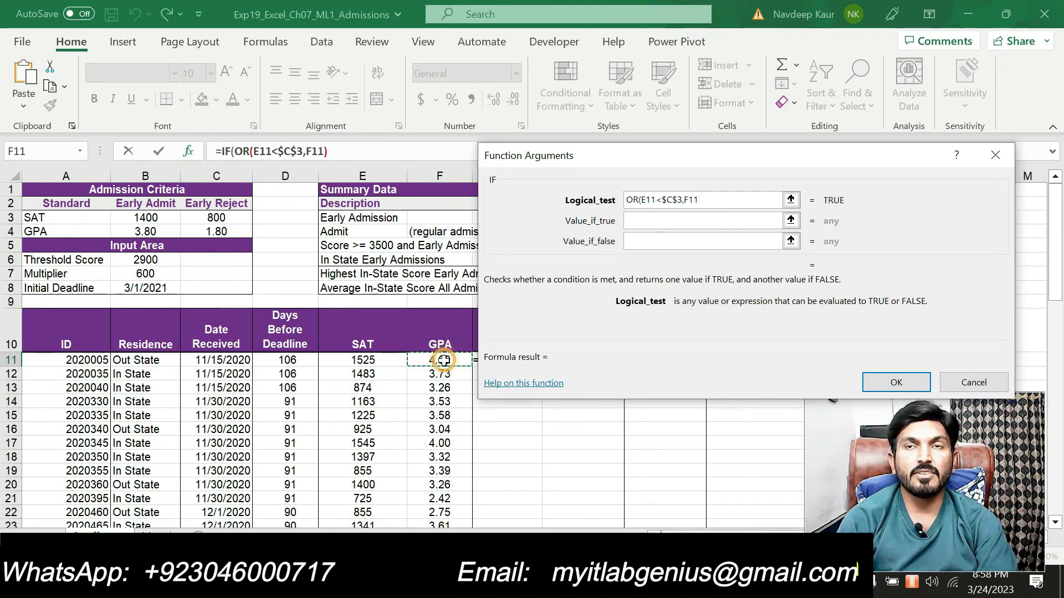
pyautogui.write('<')
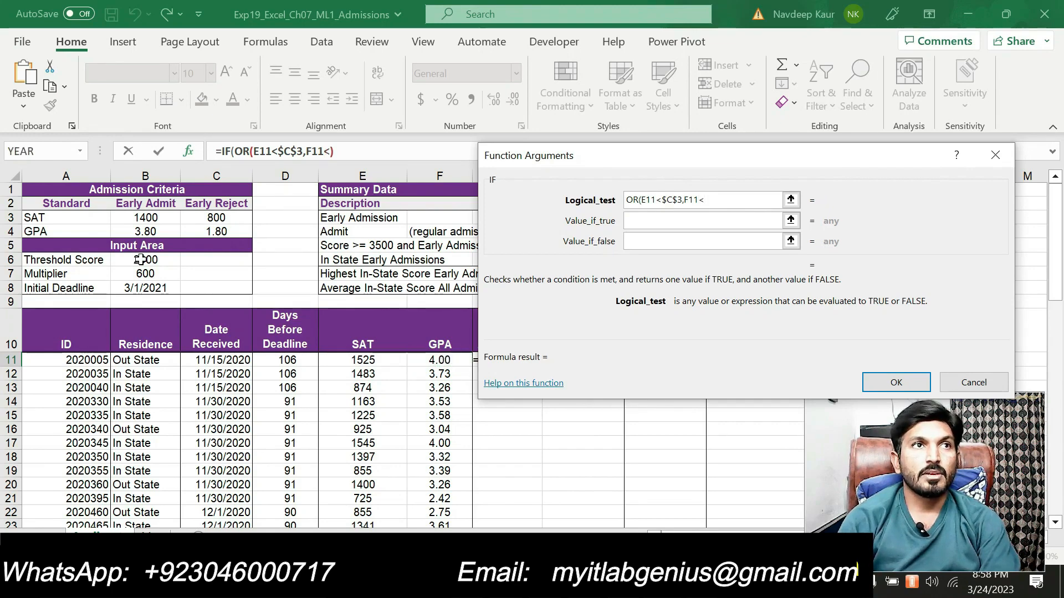
pyautogui.click(207, 231)
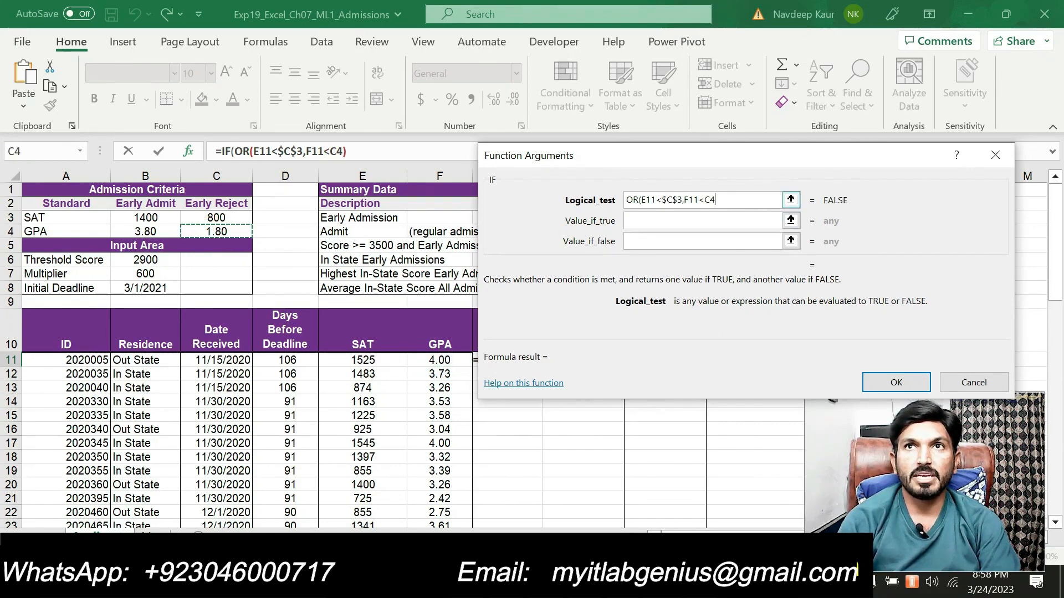
pyautogui.click(707, 200)
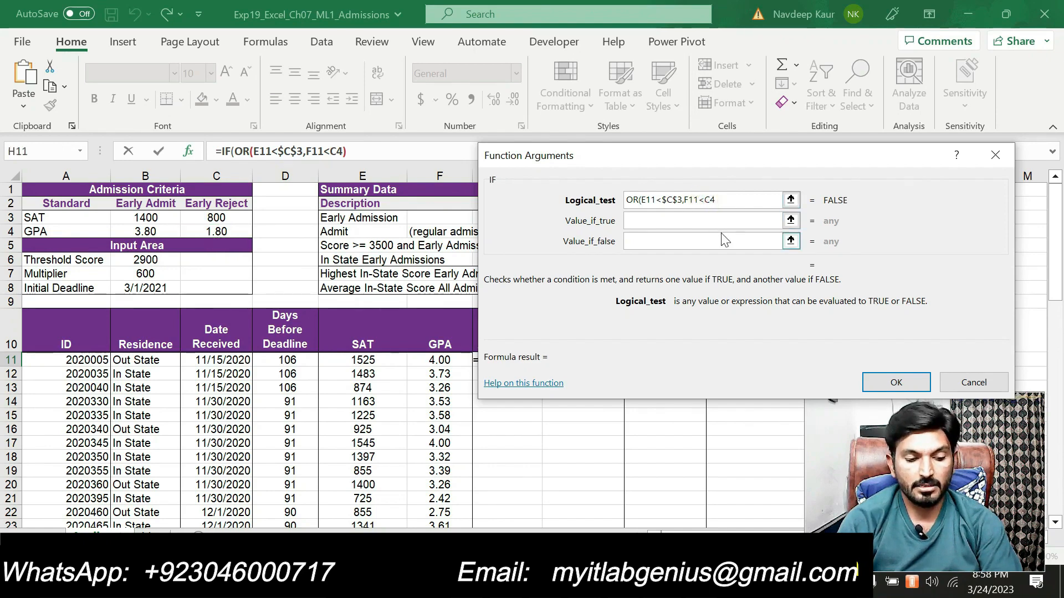
pyautogui.click(714, 199)
pyautogui.press('F4')
pyautogui.click(732, 198)
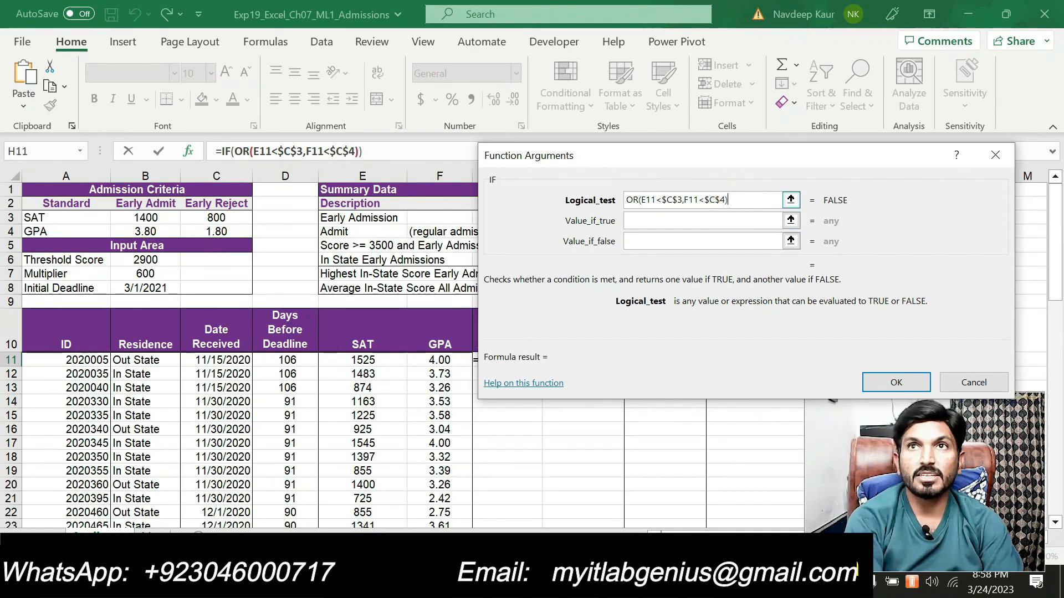
# Step: Check the Word instructions for the IF results and set Value_if_true to "Yes" in the H11 function
pyautogui.moveTo(643, 157); pyautogui.dragTo(332, 247)
pyautogui.click(677, 582)
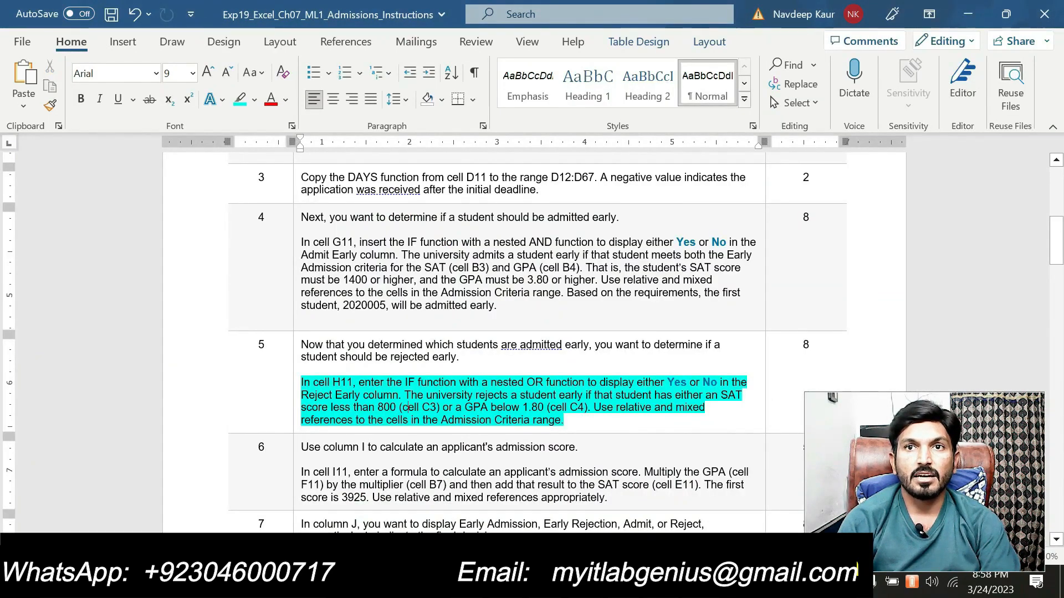
pyautogui.click(670, 582)
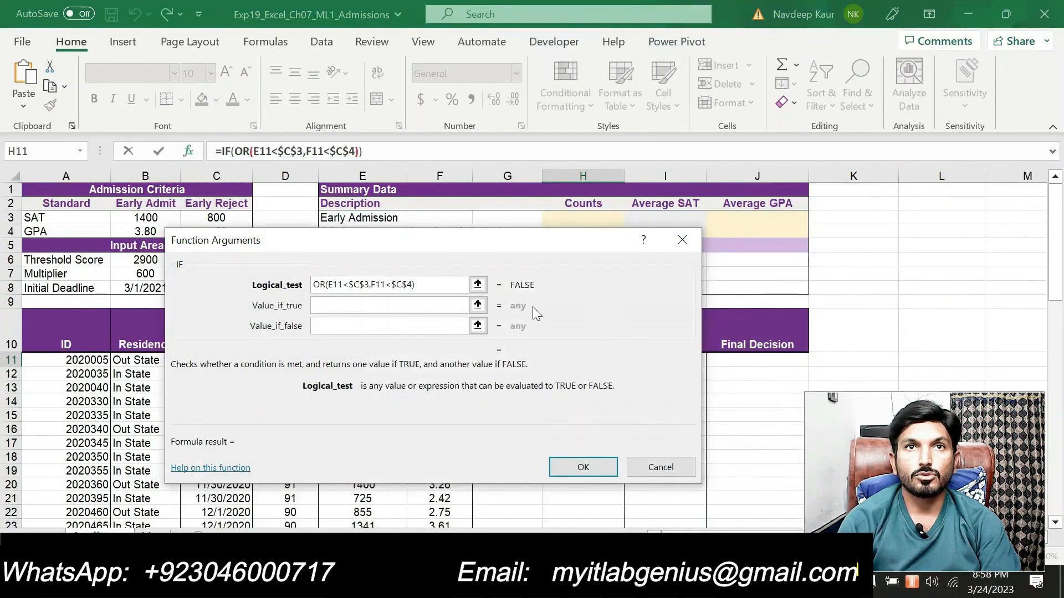
pyautogui.click(334, 306)
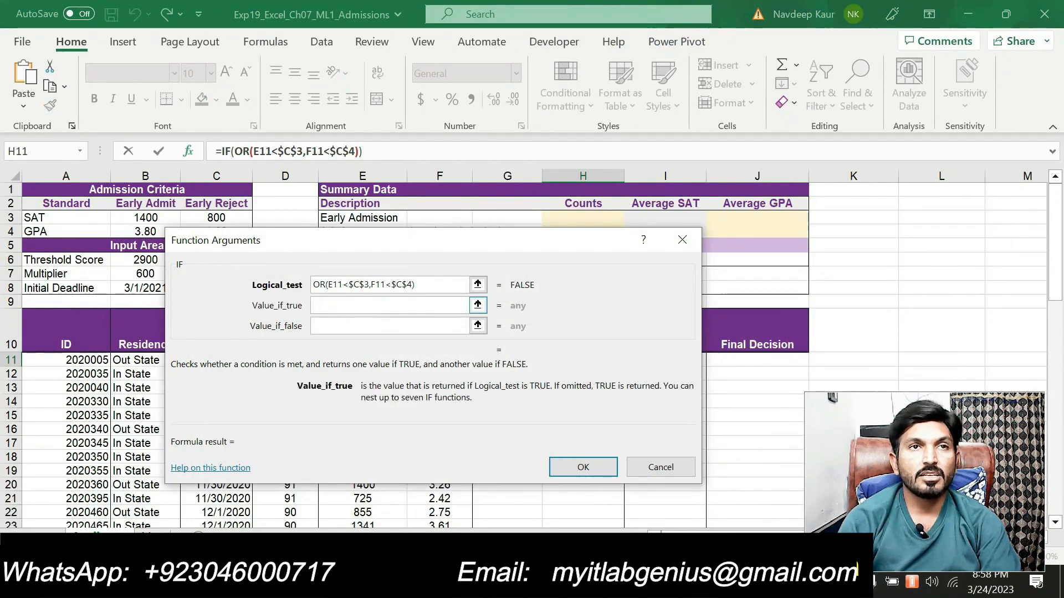
pyautogui.write('"')
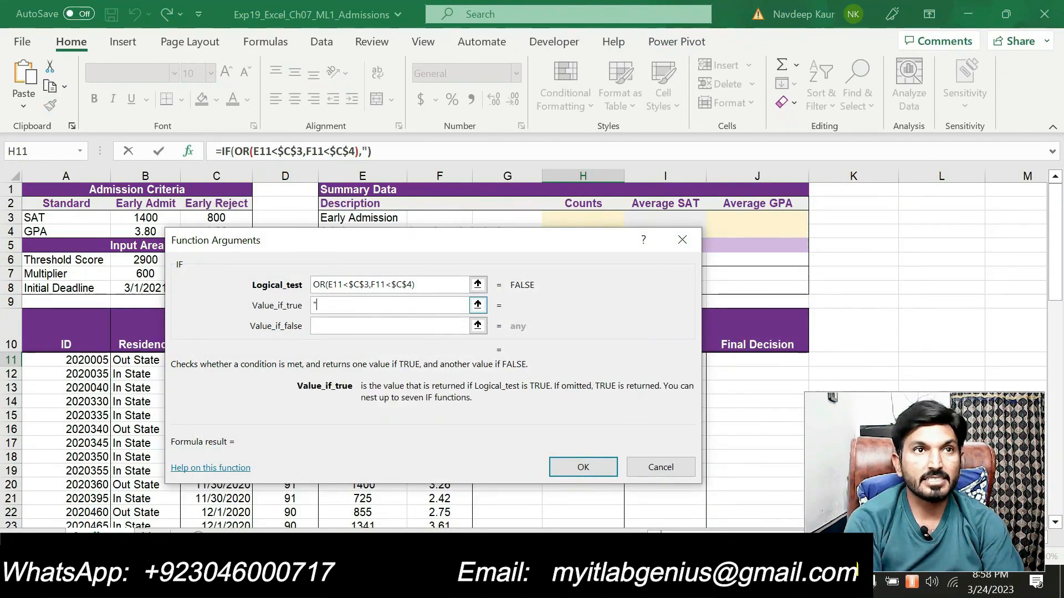
pyautogui.write('Yes"')
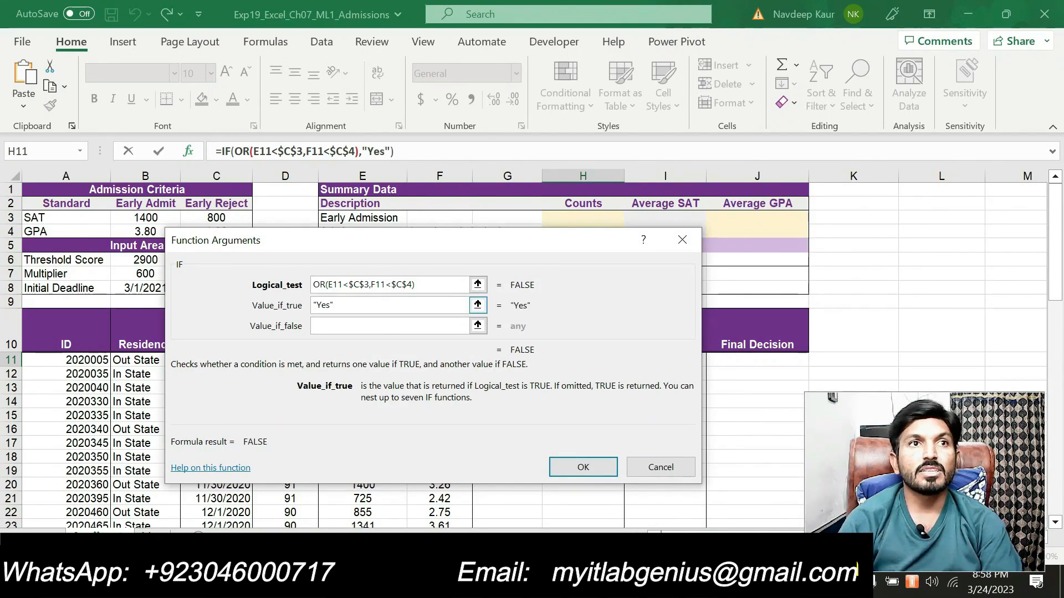
# Step: Set Value_if_false to "No" and finish the IF function in cell H11
pyautogui.click(328, 326)
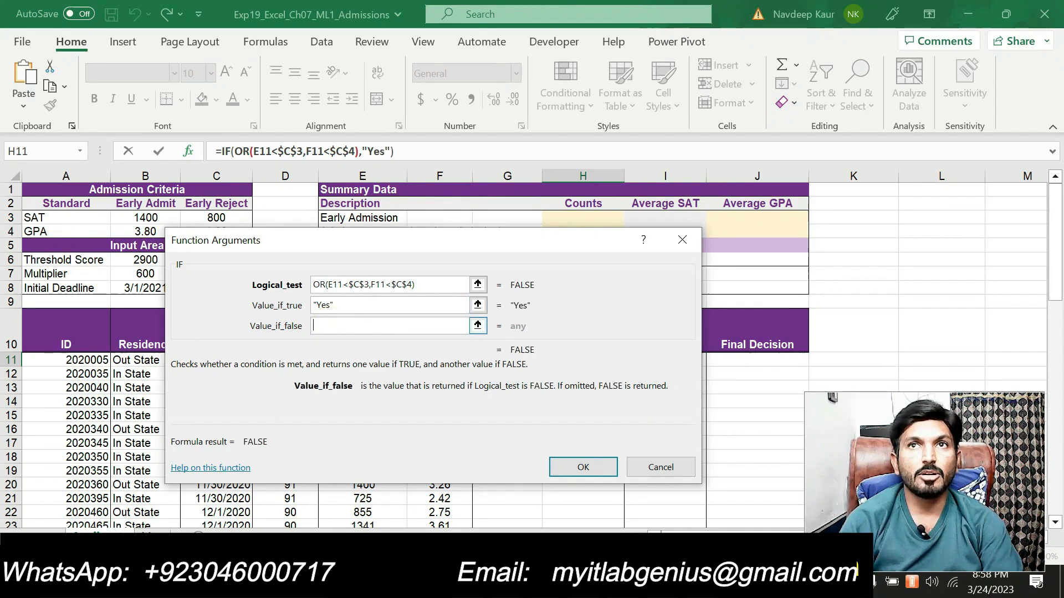
pyautogui.write('"N')
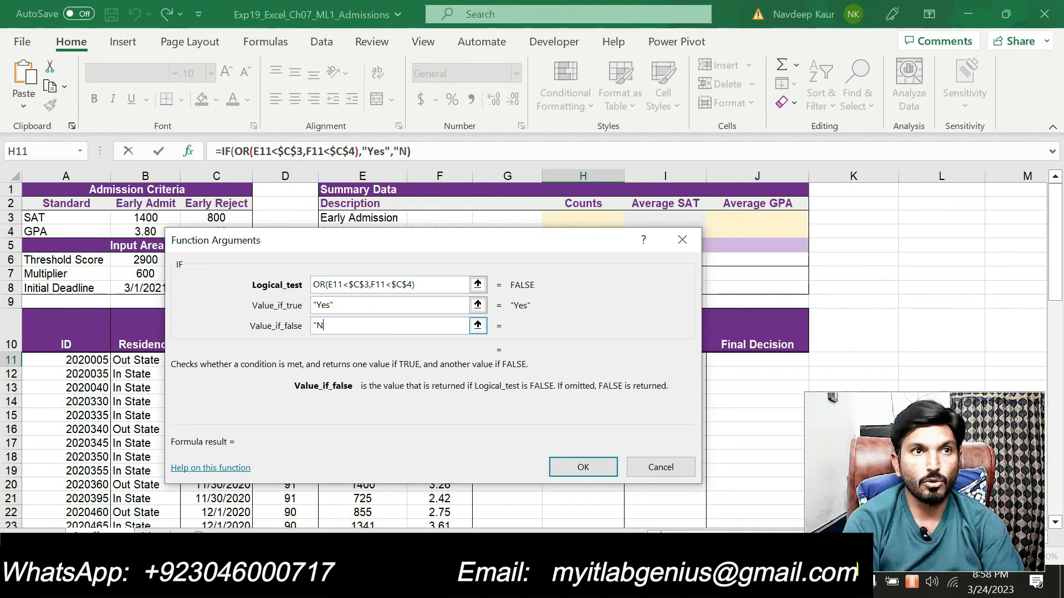
pyautogui.write('o"')
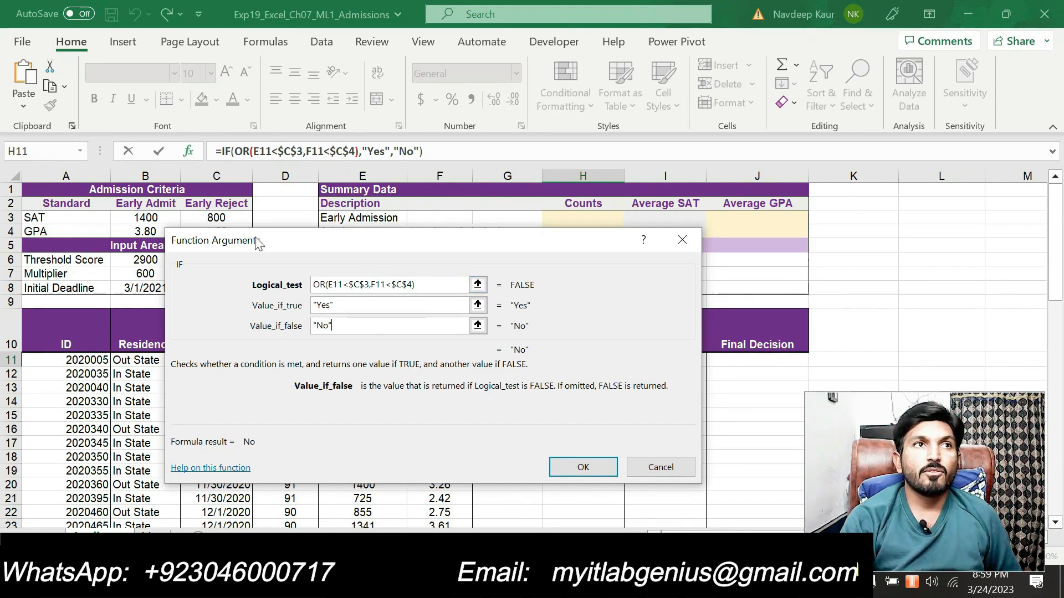
pyautogui.moveTo(257, 244); pyautogui.dragTo(260, 264)
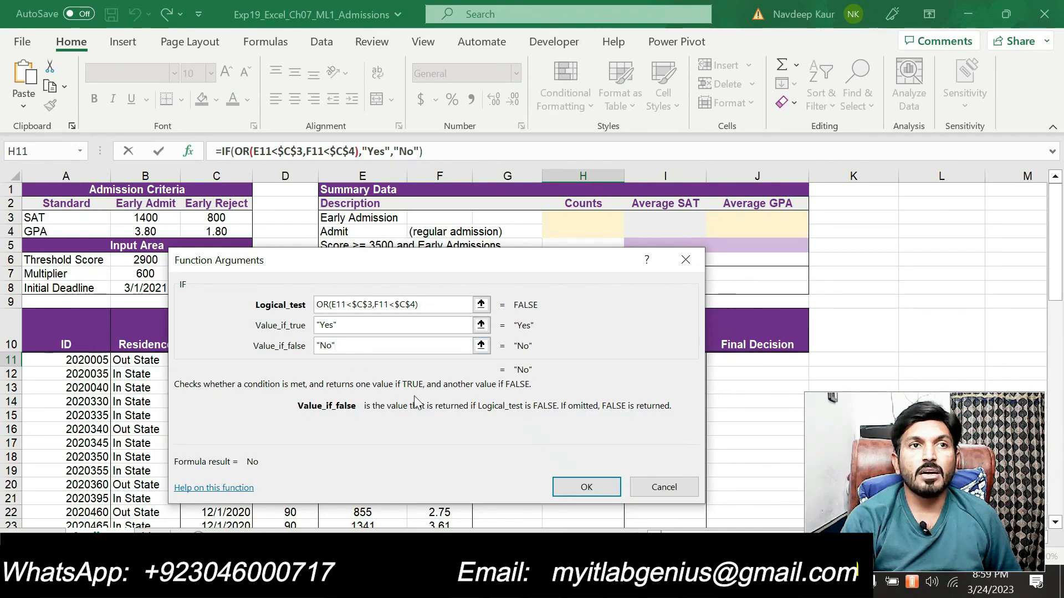
pyautogui.click(587, 487)
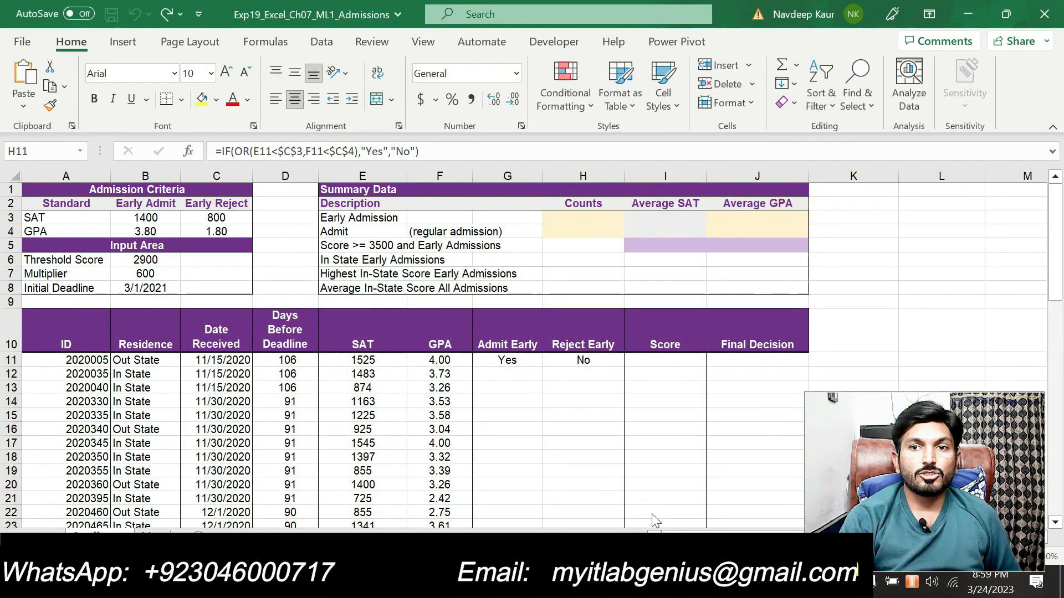
# Step: Switch to the Word instructions and remove the highlight from the step 5 paragraph about cell H11
pyautogui.hotkey('alt', 'Tab')
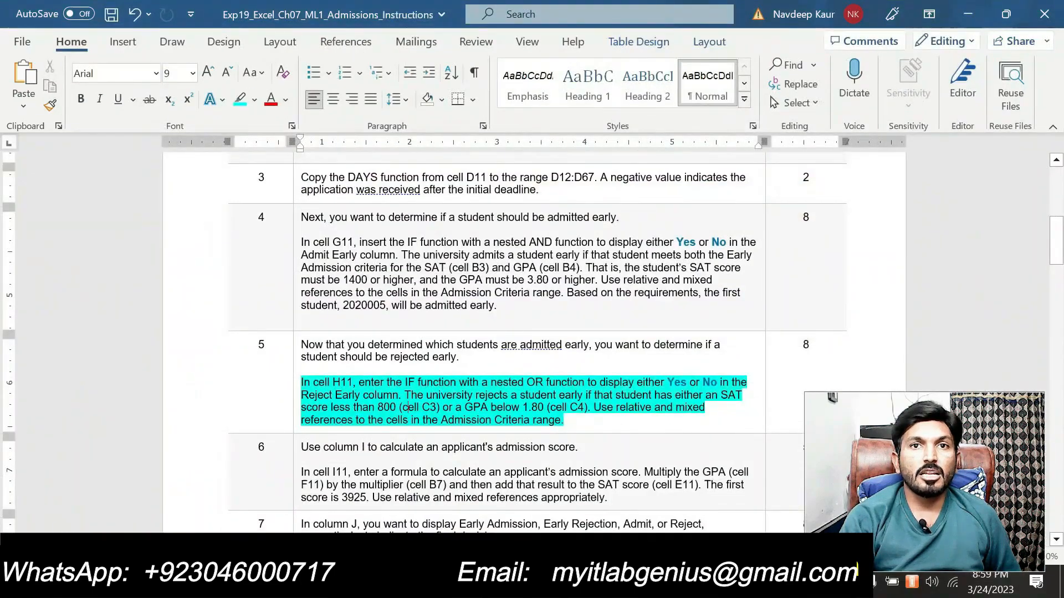
pyautogui.scroll(-1, 532, 343)
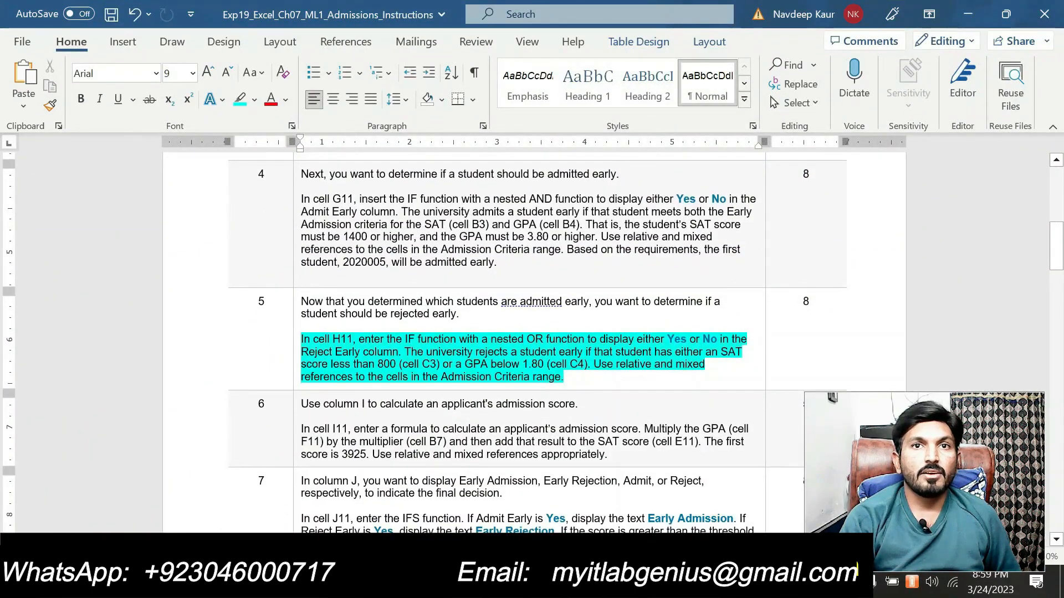
pyautogui.moveTo(569, 380); pyautogui.dragTo(301, 340)
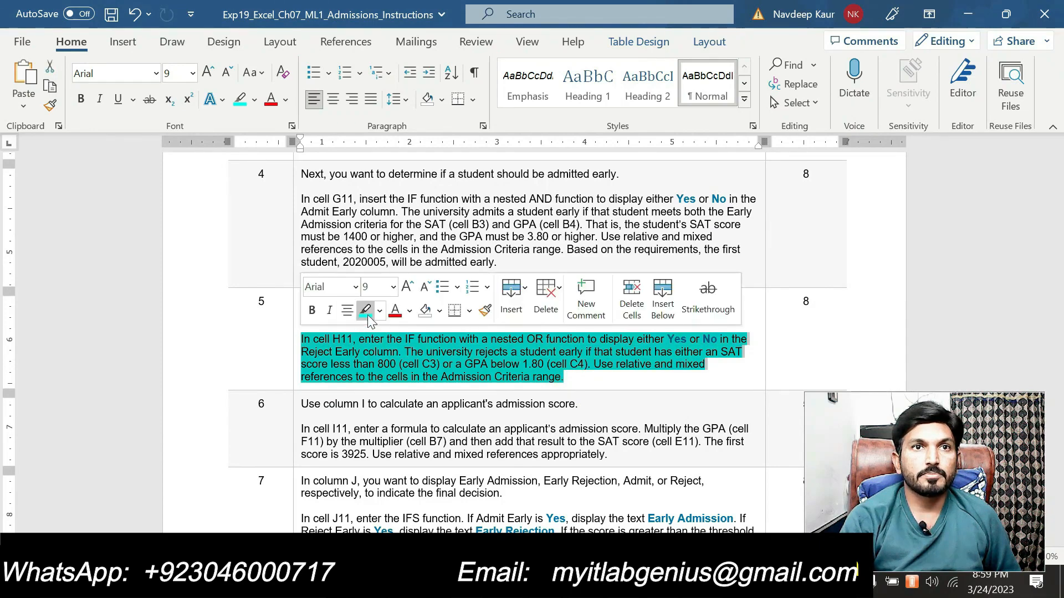
pyautogui.click(367, 315)
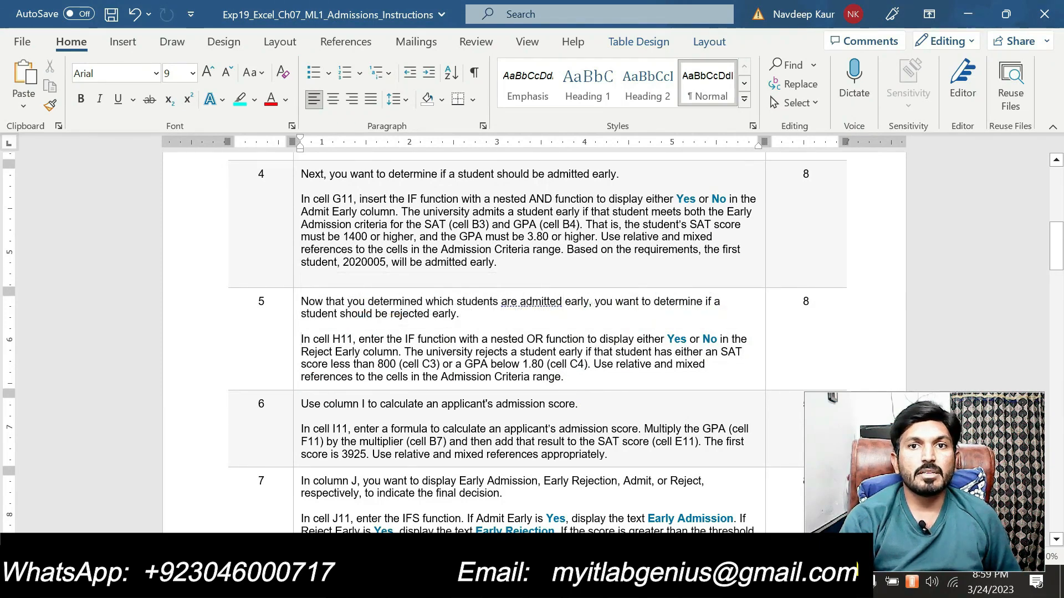
pyautogui.hotkey('ctrl', 'z')
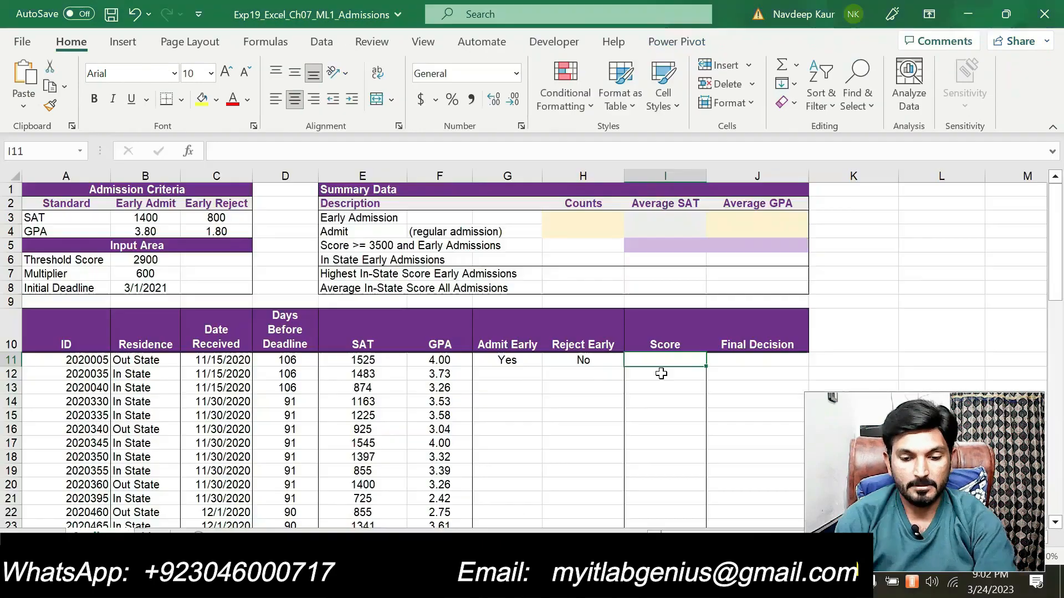
pyautogui.press('F7')
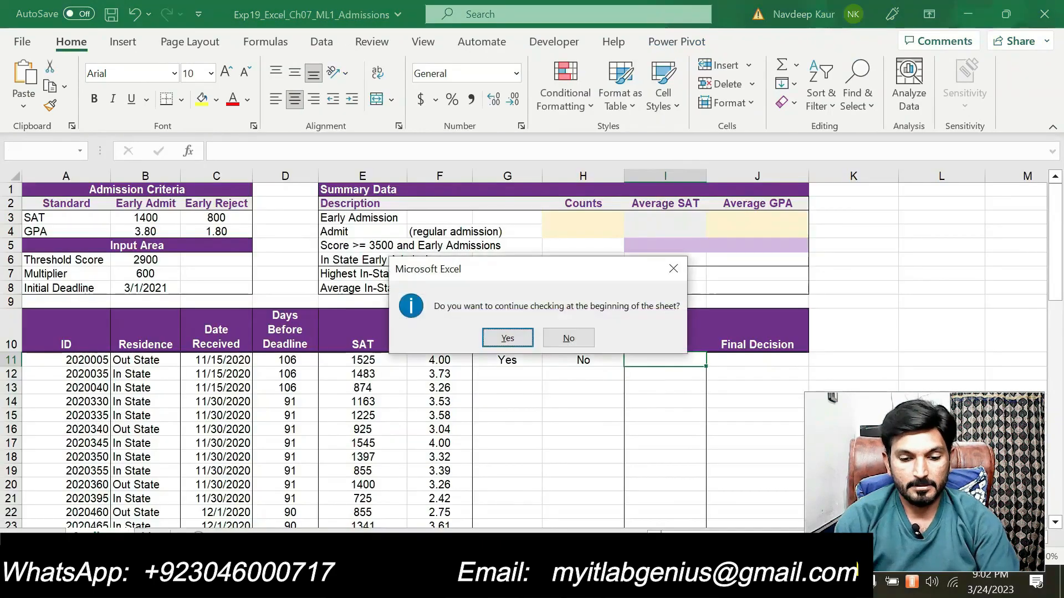
pyautogui.click(673, 271)
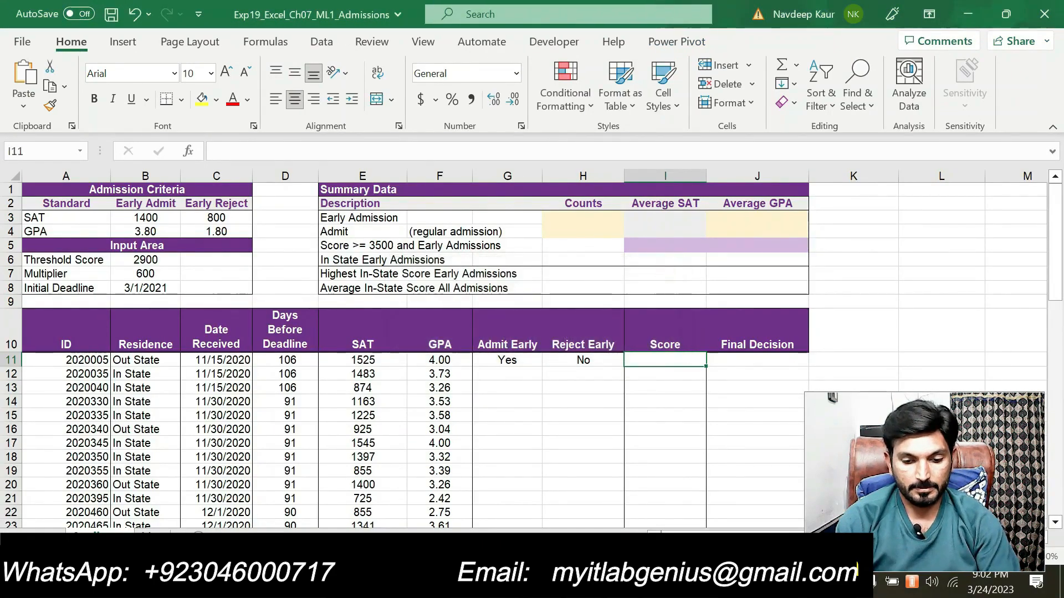
# Step: In the Word instructions, highlight the step 6 paragraph about the cell I11 score formula in turquoise
pyautogui.hotkey('alt', 'Tab')
pyautogui.scroll(-3, 532, 355)
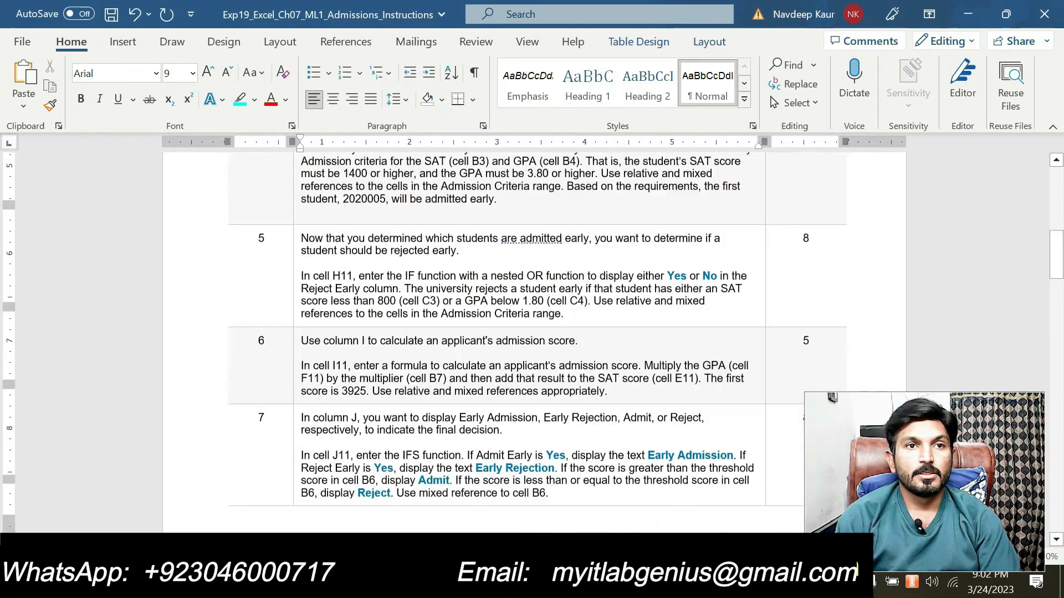
pyautogui.moveTo(611, 368); pyautogui.dragTo(301, 342)
pyautogui.click(370, 315)
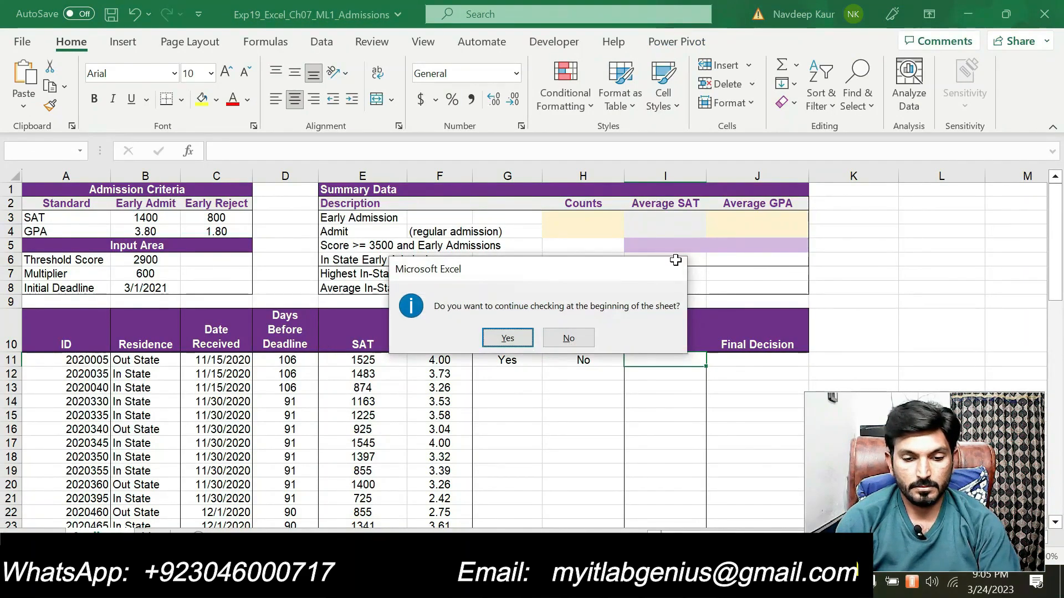
# Step: In Excel, dismiss the spelling check prompt and begin the score formula in cell I11 with =(F11*, consulting the Word instructions
pyautogui.press('Escape')
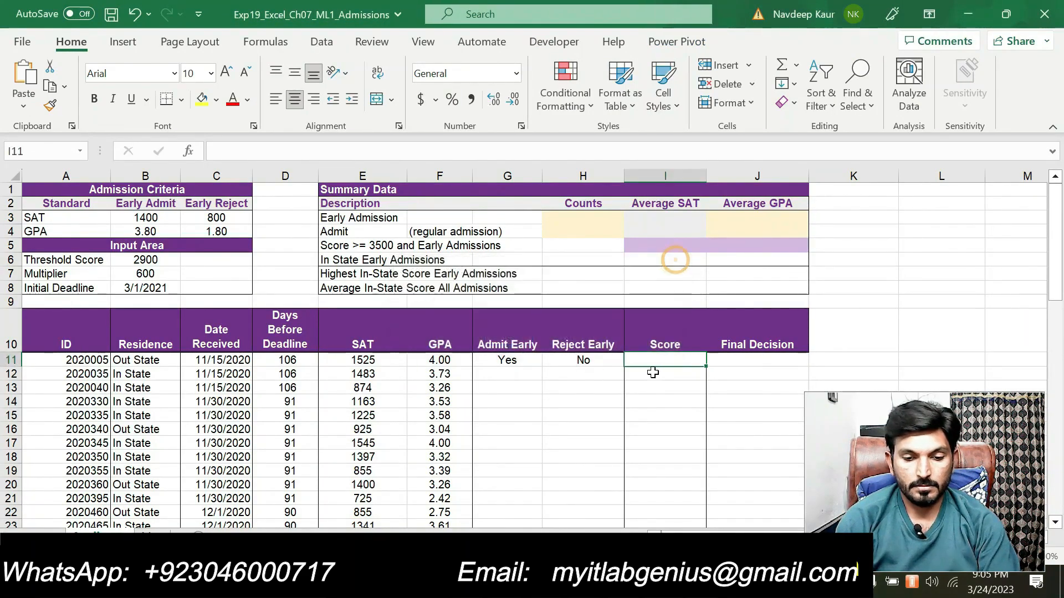
pyautogui.click(656, 361)
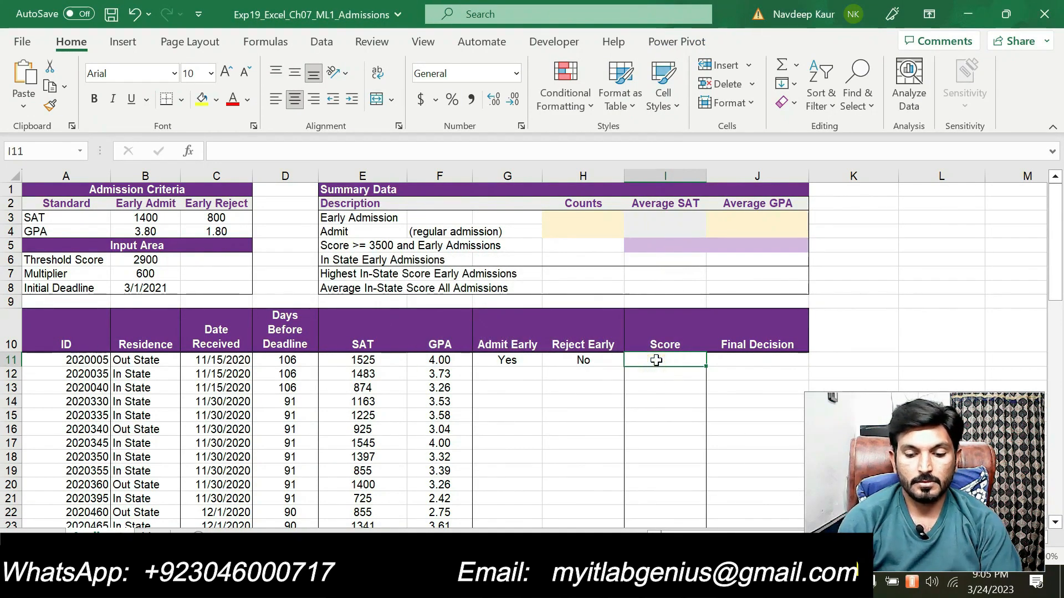
pyautogui.write('=')
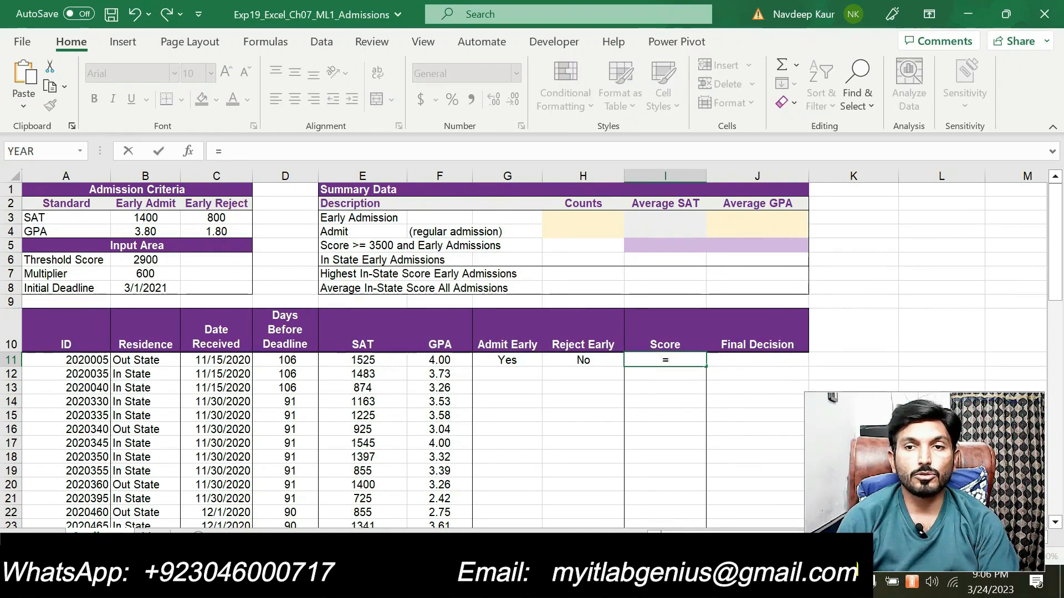
pyautogui.hotkey('alt', 'Tab')
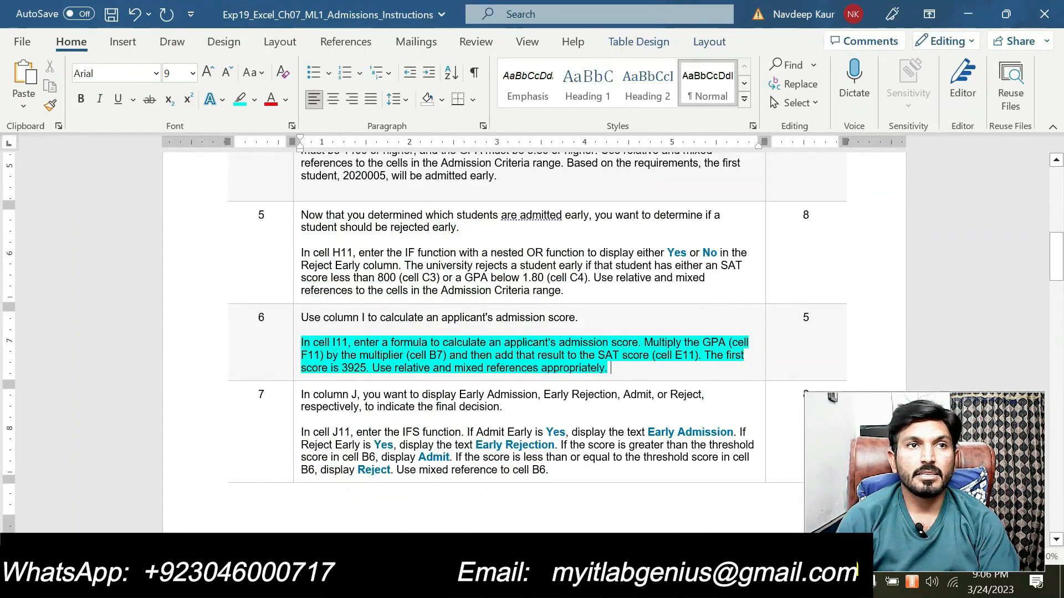
pyautogui.hotkey('alt', 'Tab')
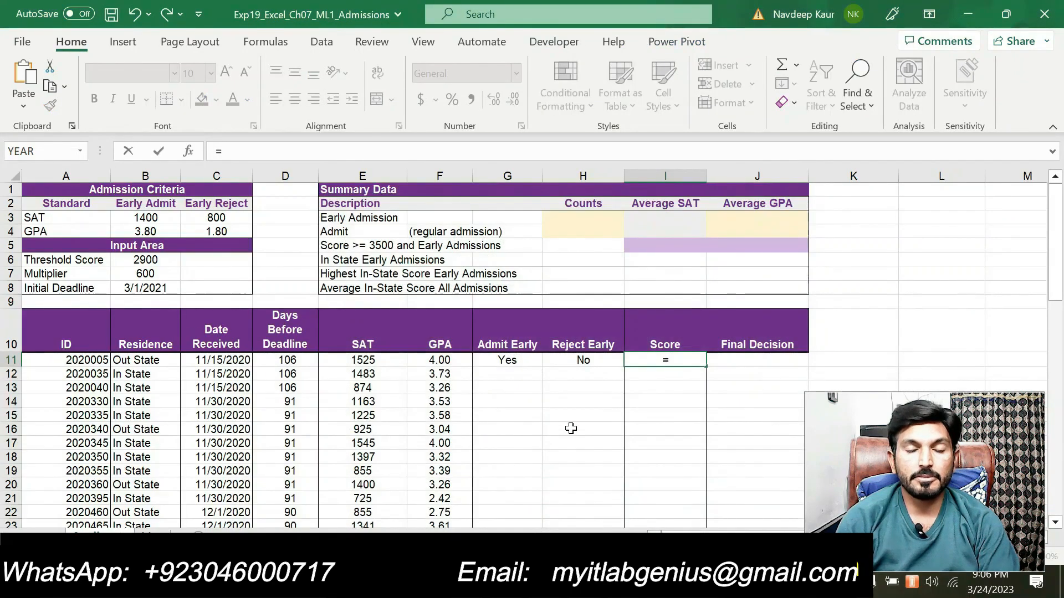
pyautogui.write('(')
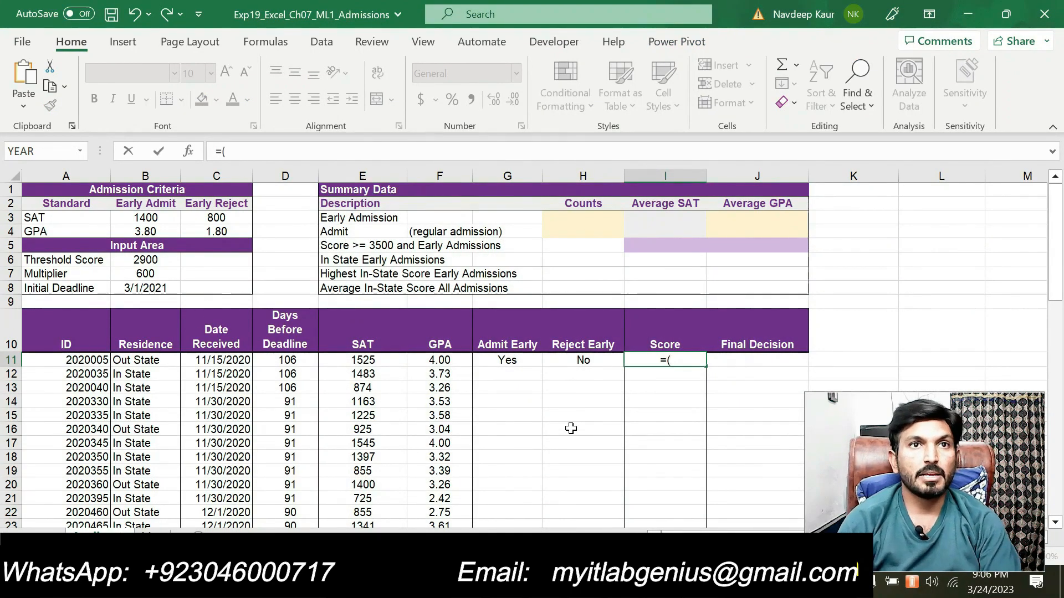
pyautogui.click(447, 359)
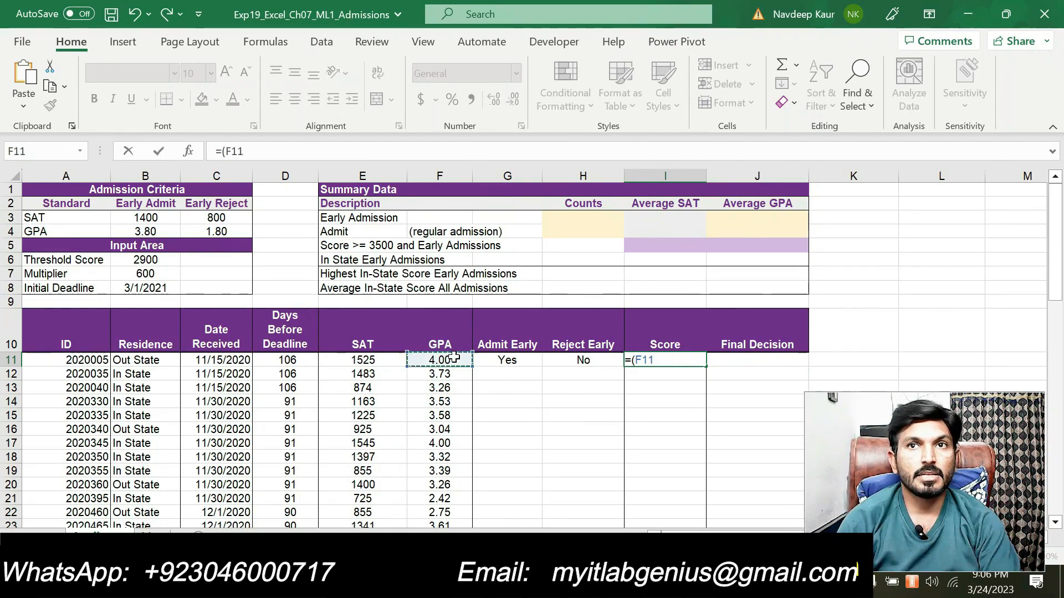
pyautogui.write('*')
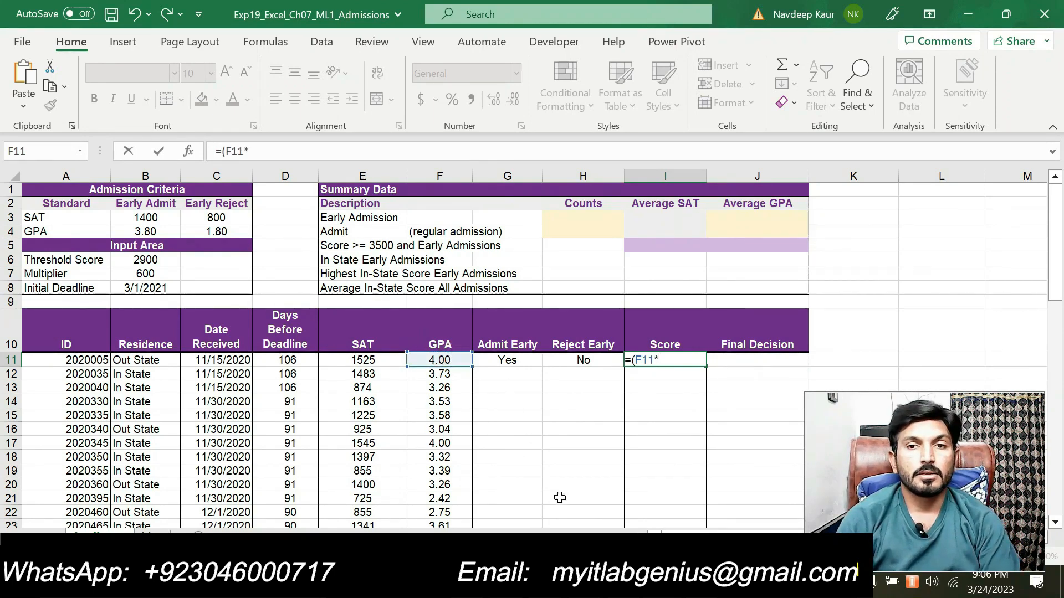
# Step: Check the multiplier cell in the Word instructions, complete the I11 formula as =(F11*$B$7), enter it and reselect I11
pyautogui.hotkey('alt', 'Tab')
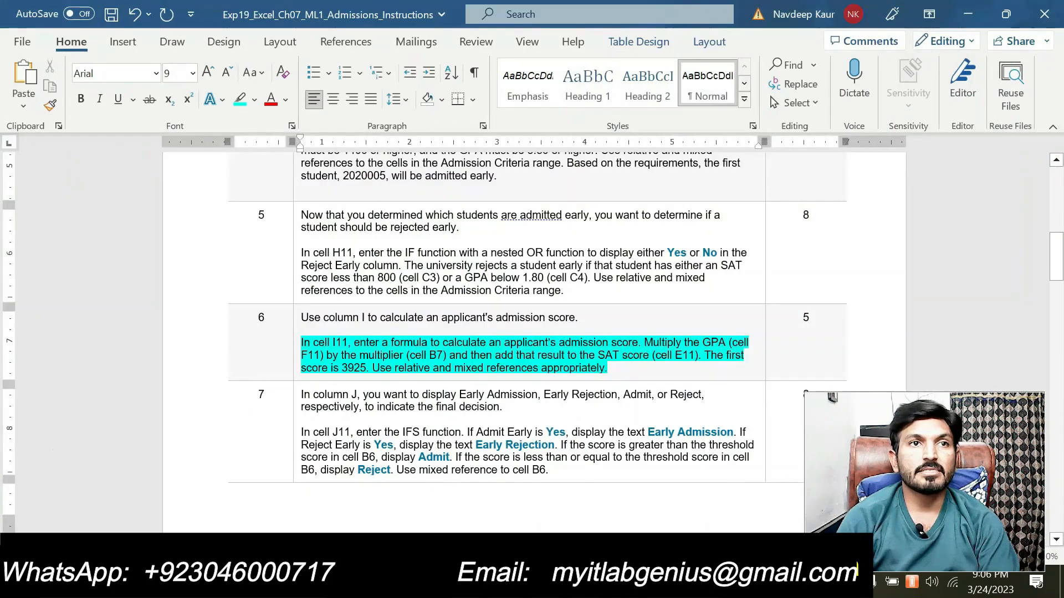
pyautogui.hotkey('alt', 'Tab')
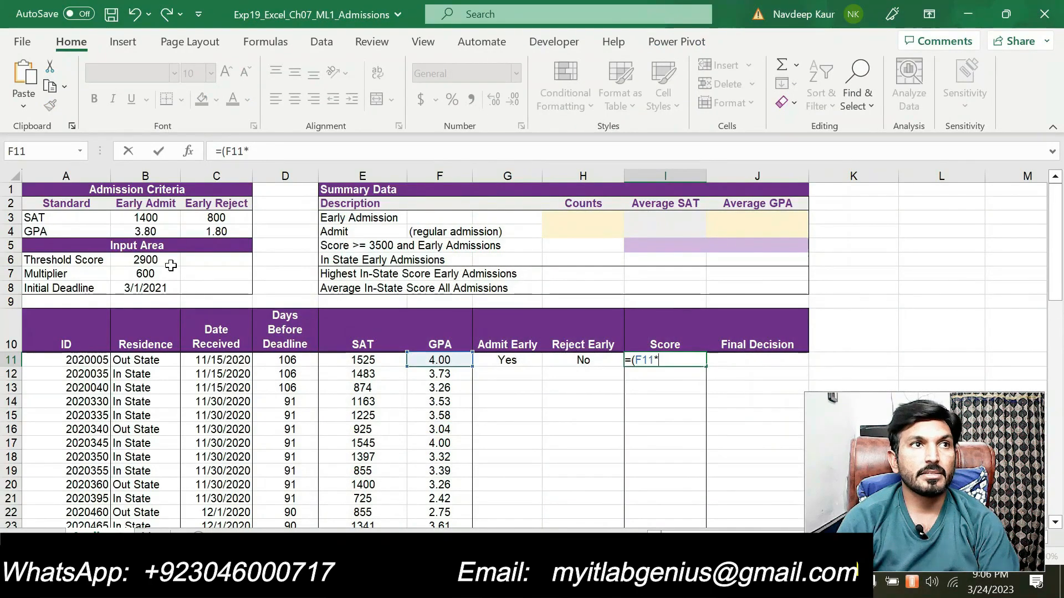
pyautogui.click(160, 274)
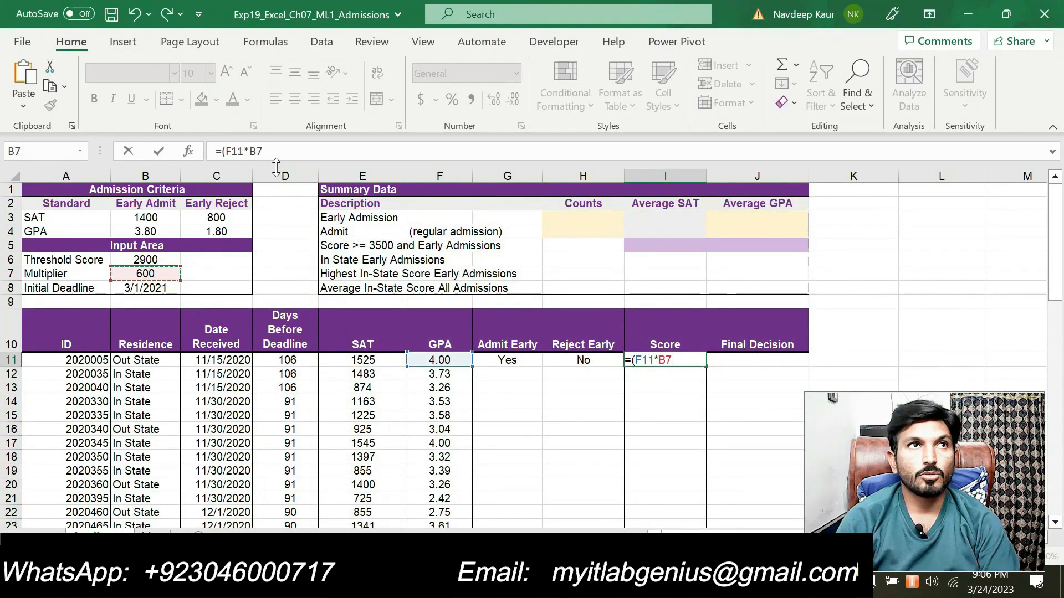
pyautogui.click(249, 150)
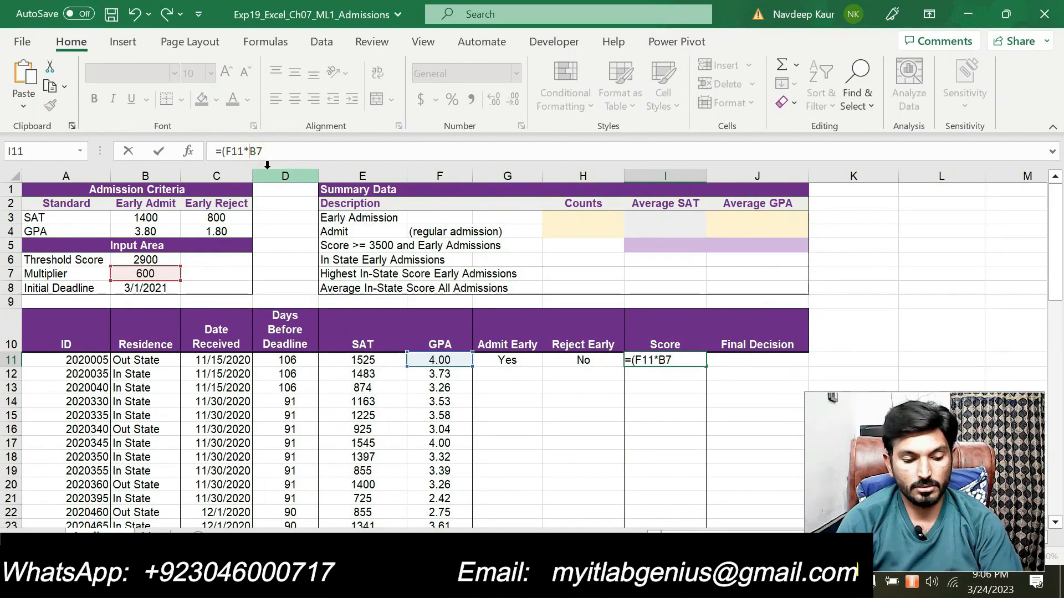
pyautogui.write('$')
pyautogui.click(263, 150)
pyautogui.write('$7')
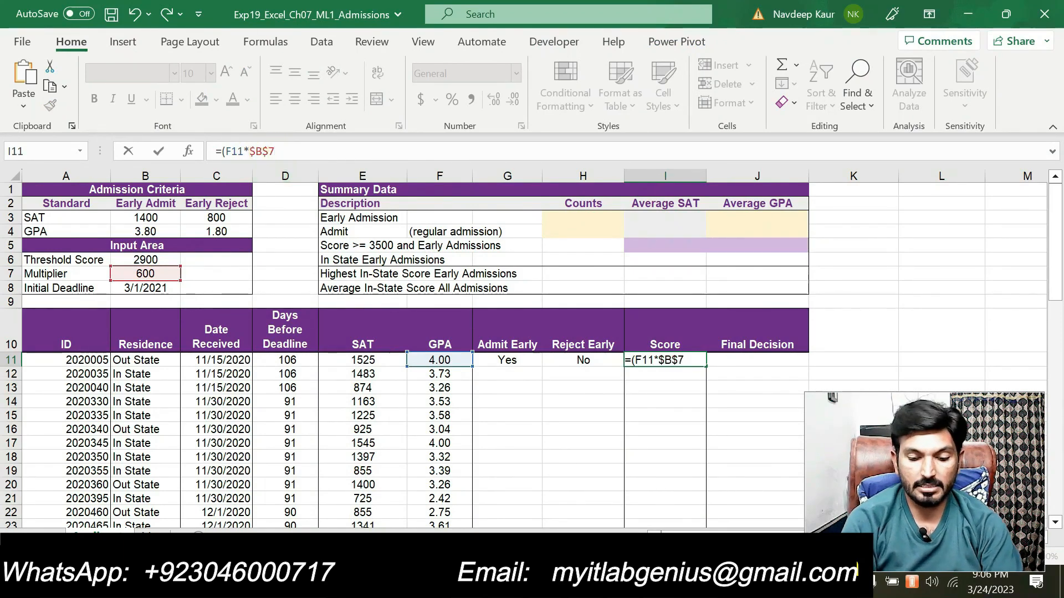
pyautogui.write(')')
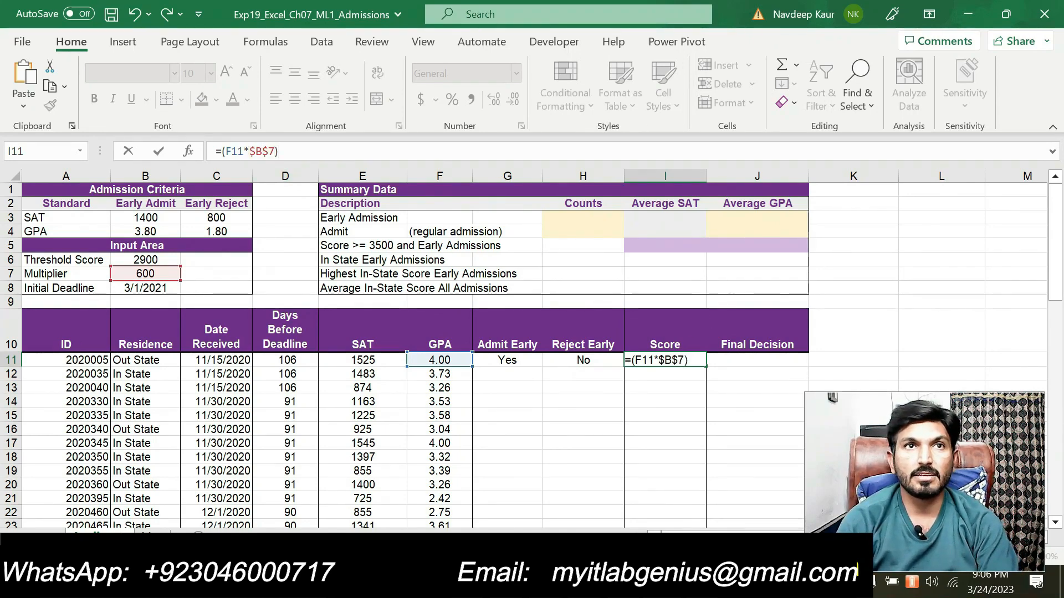
pyautogui.click(394, 359)
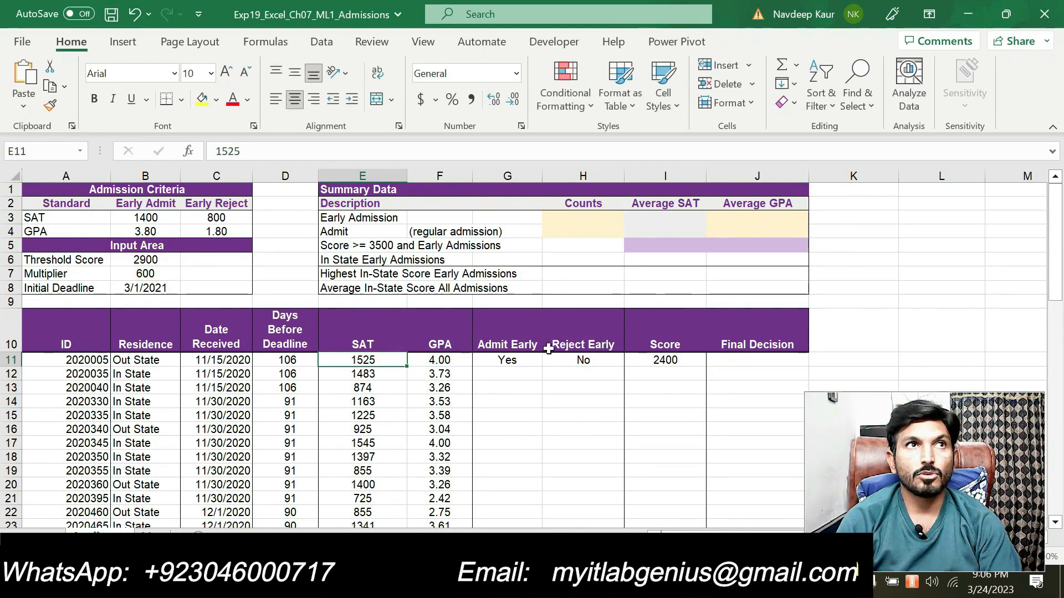
pyautogui.click(645, 363)
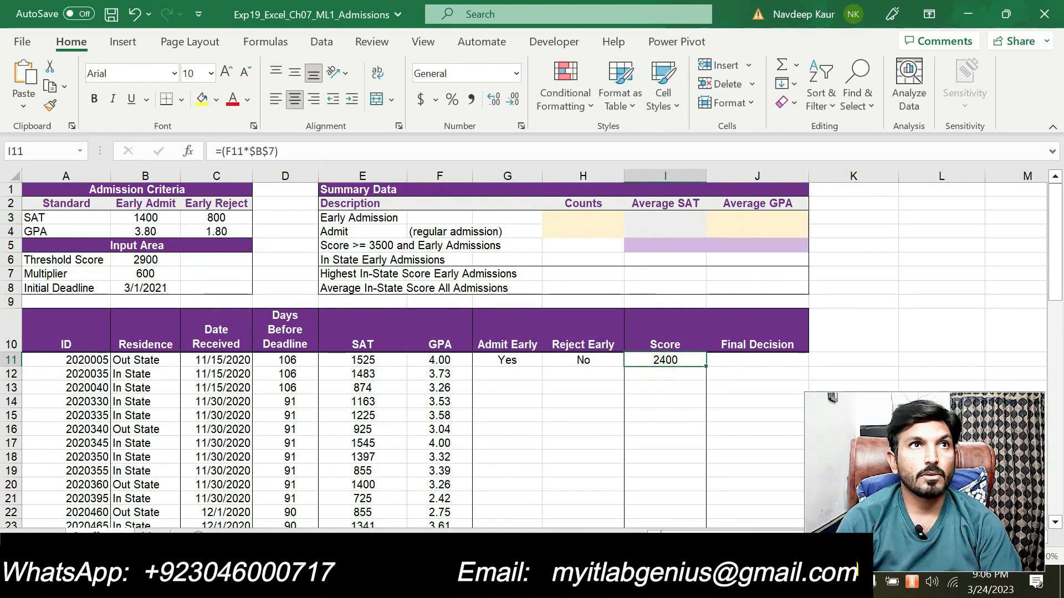
# Step: Extend the score formula in cell I11 to =(F11*$B$7)+E11 and compare its result with the first score given in the Word instructions
pyautogui.click(306, 151)
pyautogui.write('+')
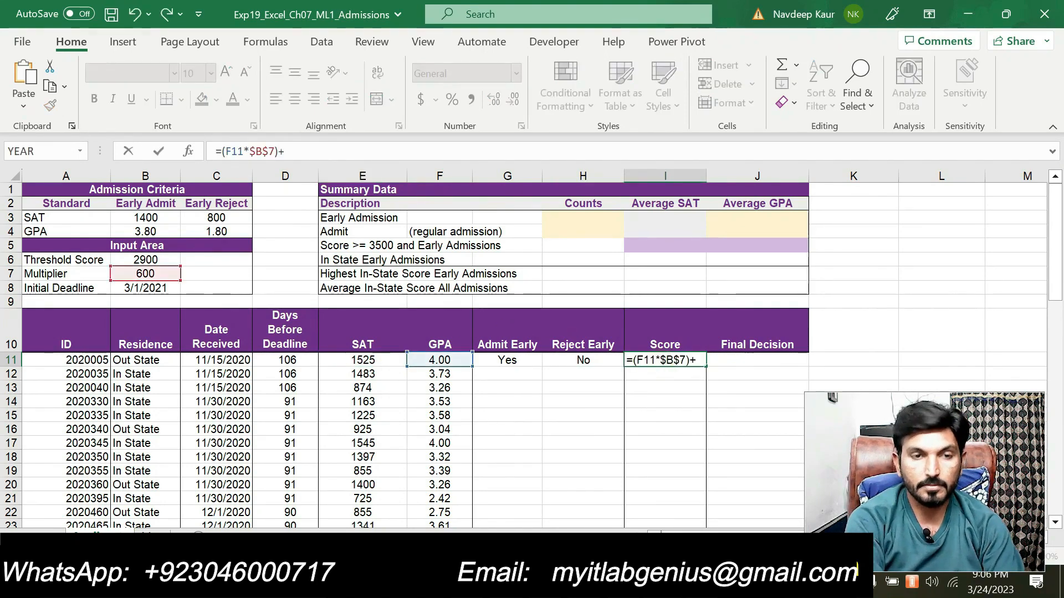
pyautogui.click(393, 359)
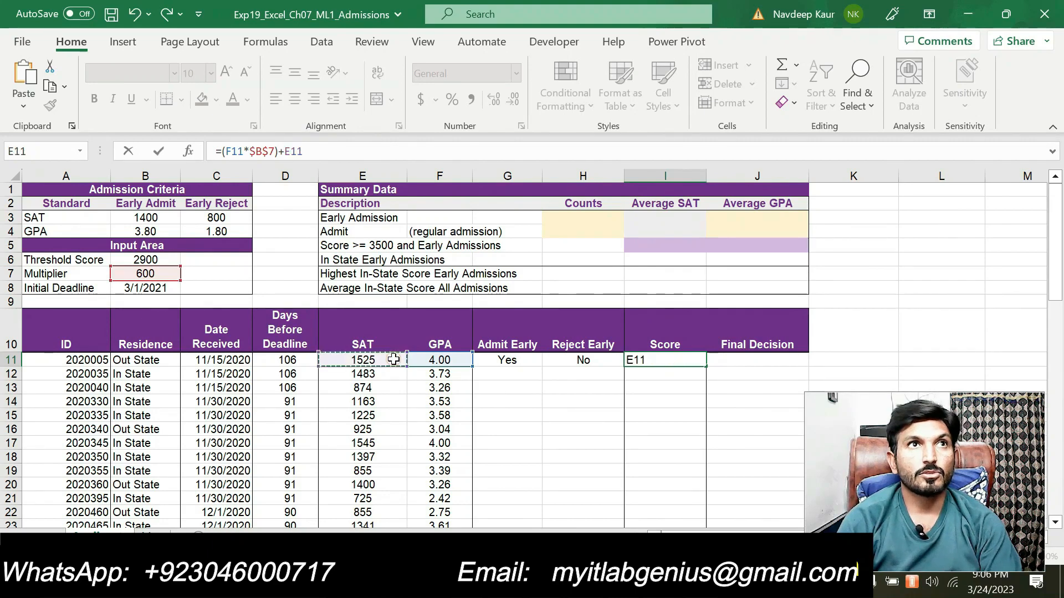
pyautogui.press('Return')
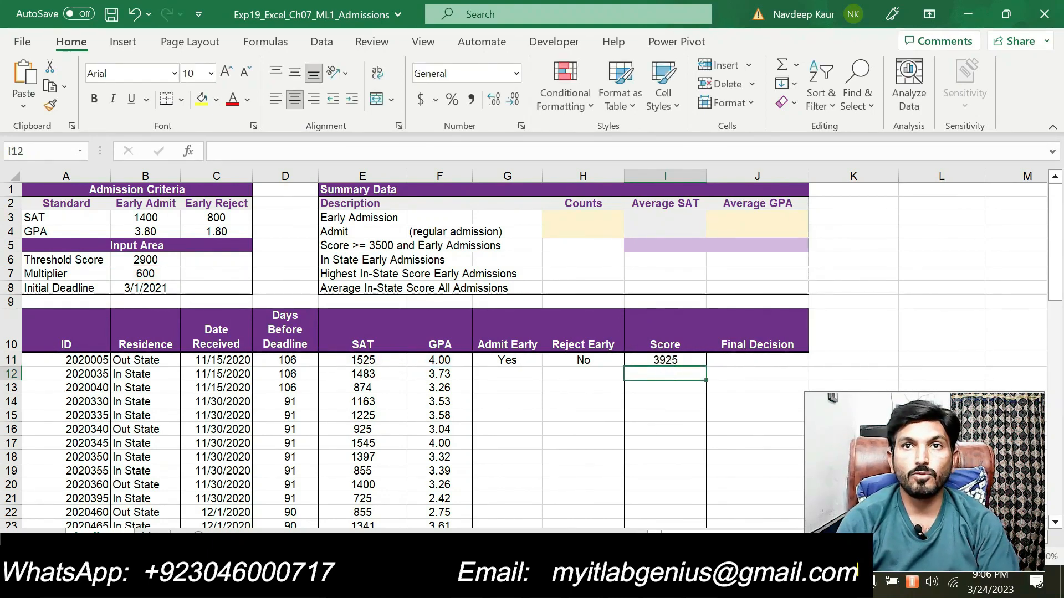
pyautogui.hotkey('alt', 'Tab')
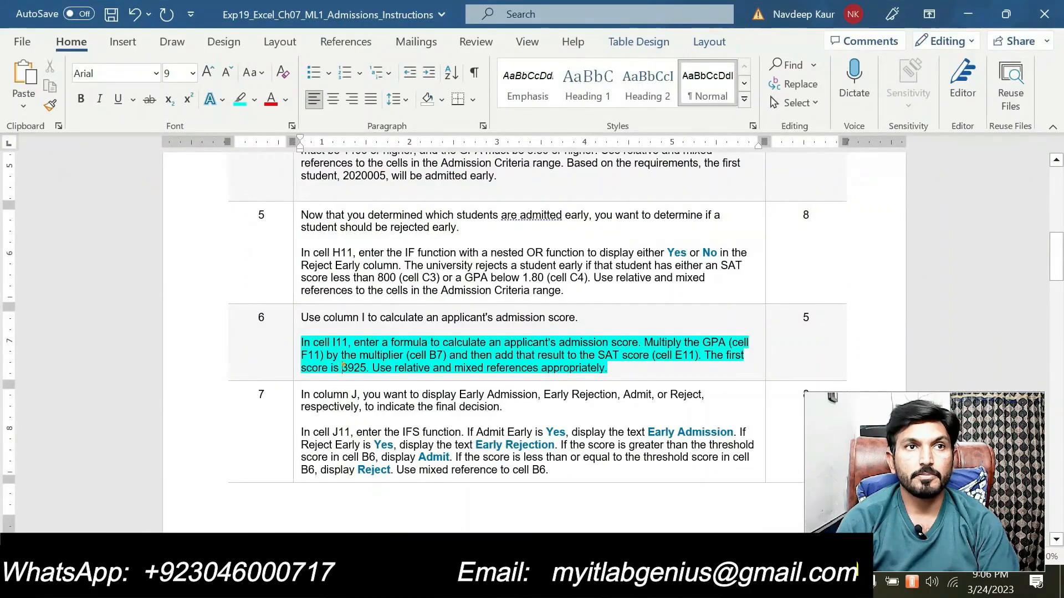
pyautogui.moveTo(360, 369); pyautogui.dragTo(366, 369)
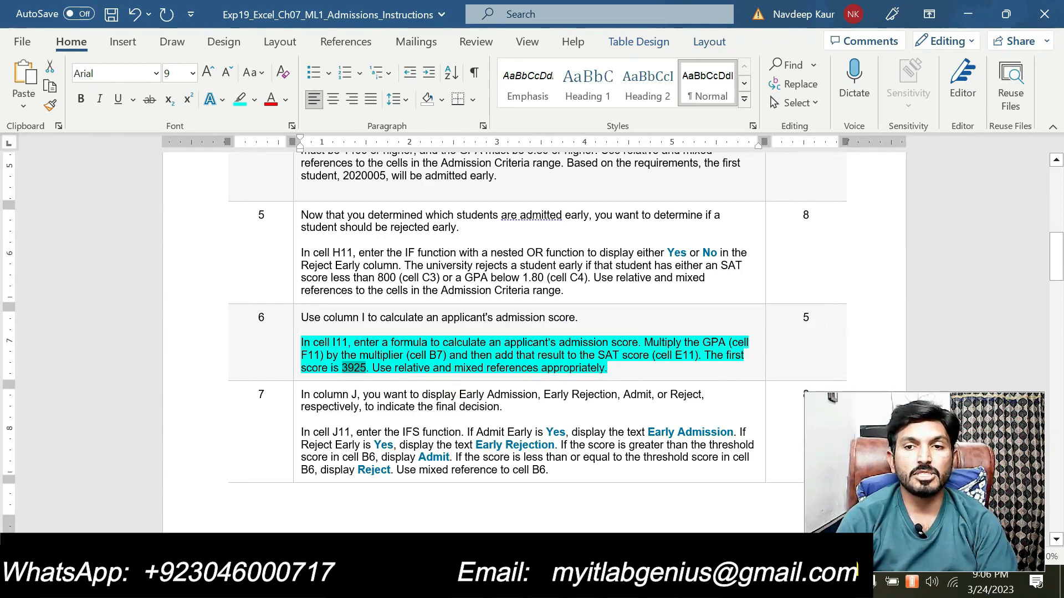
pyautogui.hotkey('alt', 'Tab')
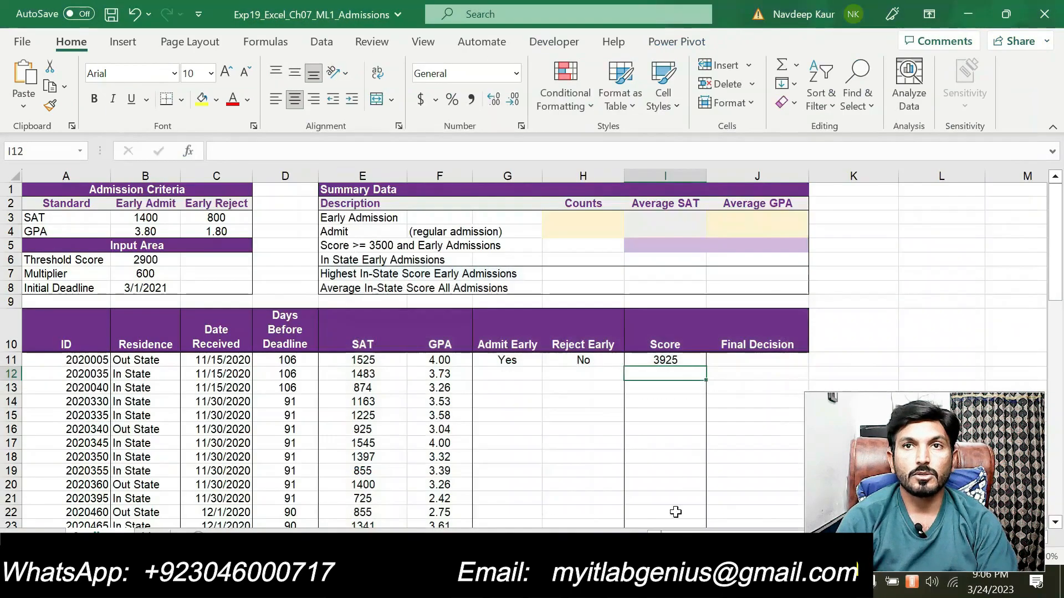
pyautogui.click(656, 360)
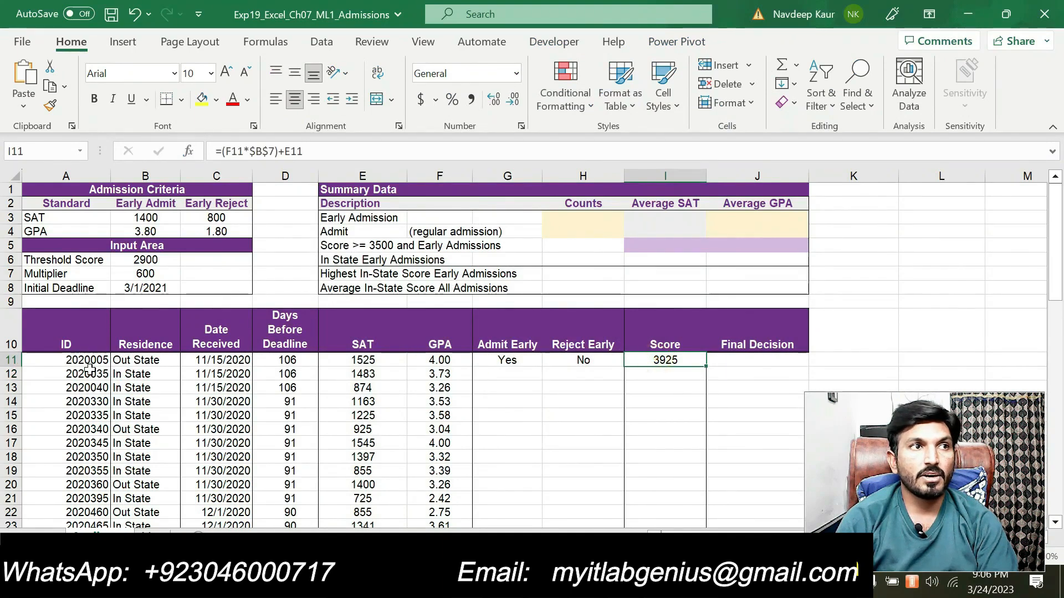
pyautogui.click(73, 359)
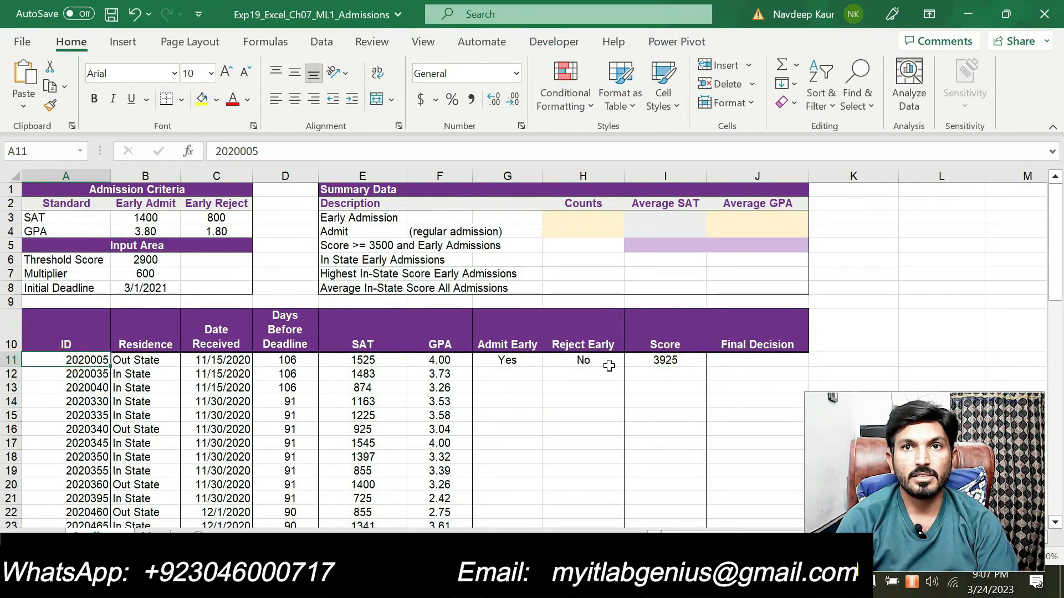
pyautogui.click(658, 363)
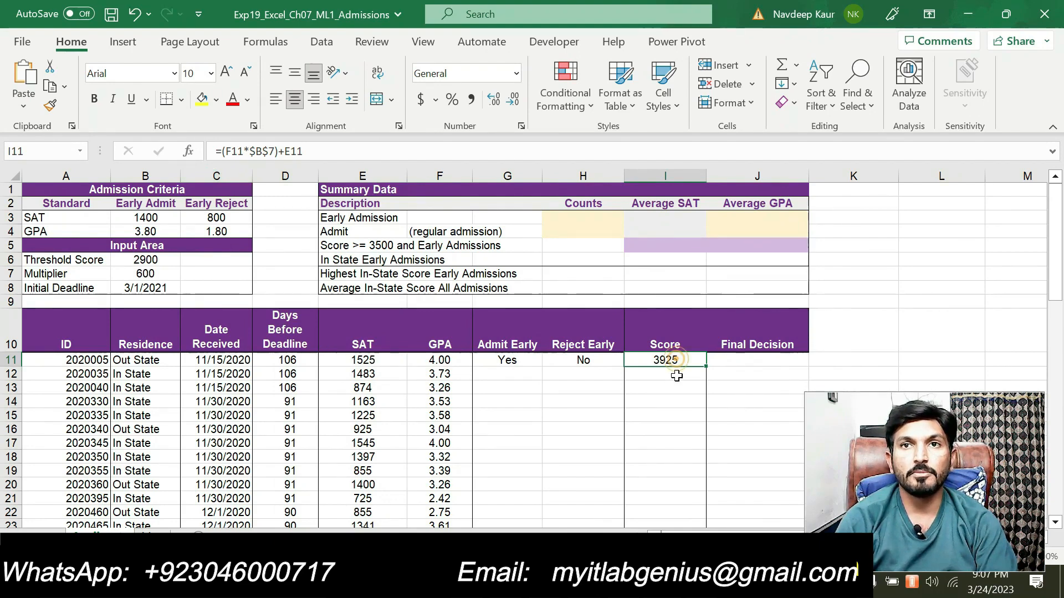
# Step: Switch to the Word instructions and remove the highlight from the step 6 paragraph about cell I11
pyautogui.hotkey('alt', 'Tab')
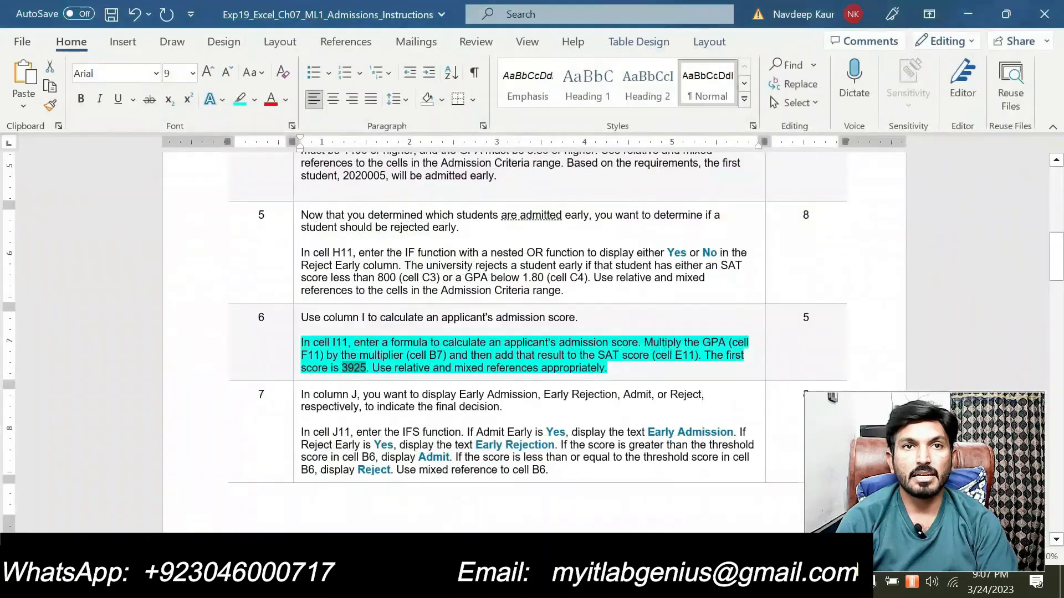
pyautogui.moveTo(610, 369); pyautogui.dragTo(302, 343)
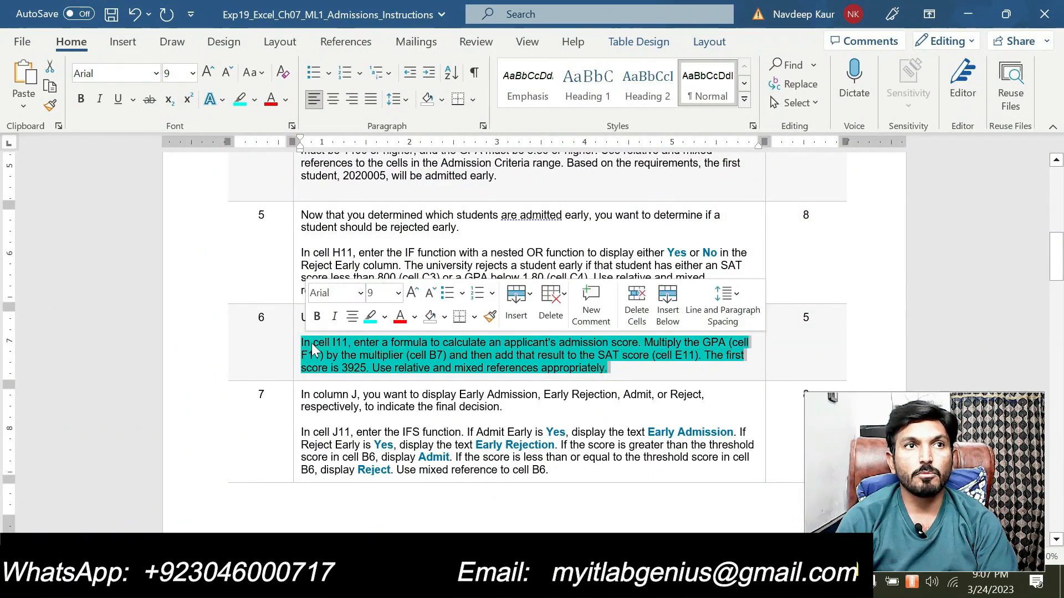
pyautogui.click(370, 318)
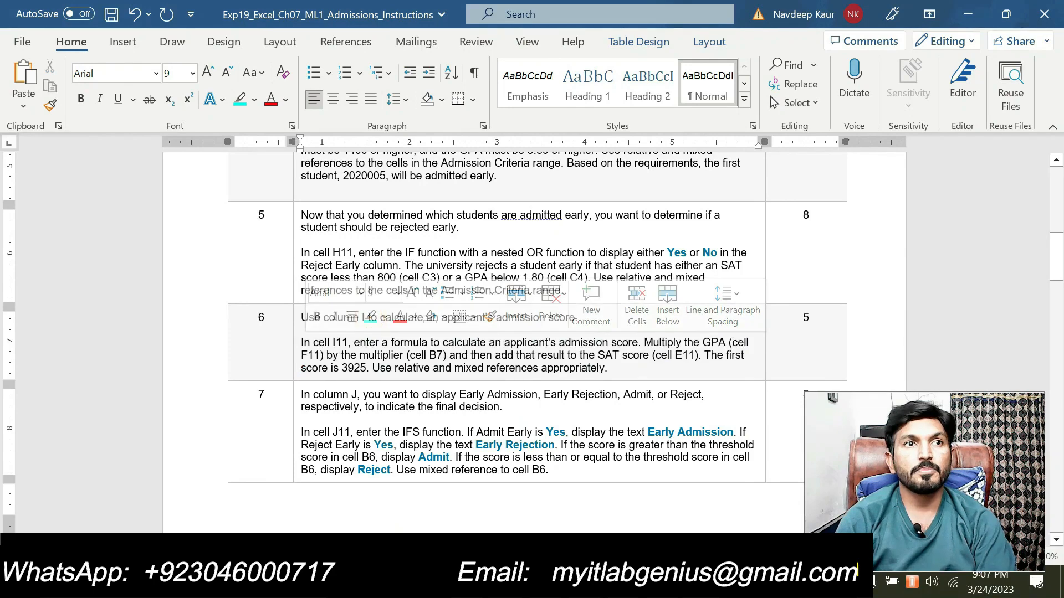
# Step: In the Word instructions, highlight the step 7 paragraph about the cell J11 IFS function in turquoise
pyautogui.scroll(-1, 532, 332)
pyautogui.moveTo(548, 427); pyautogui.dragTo(300, 389)
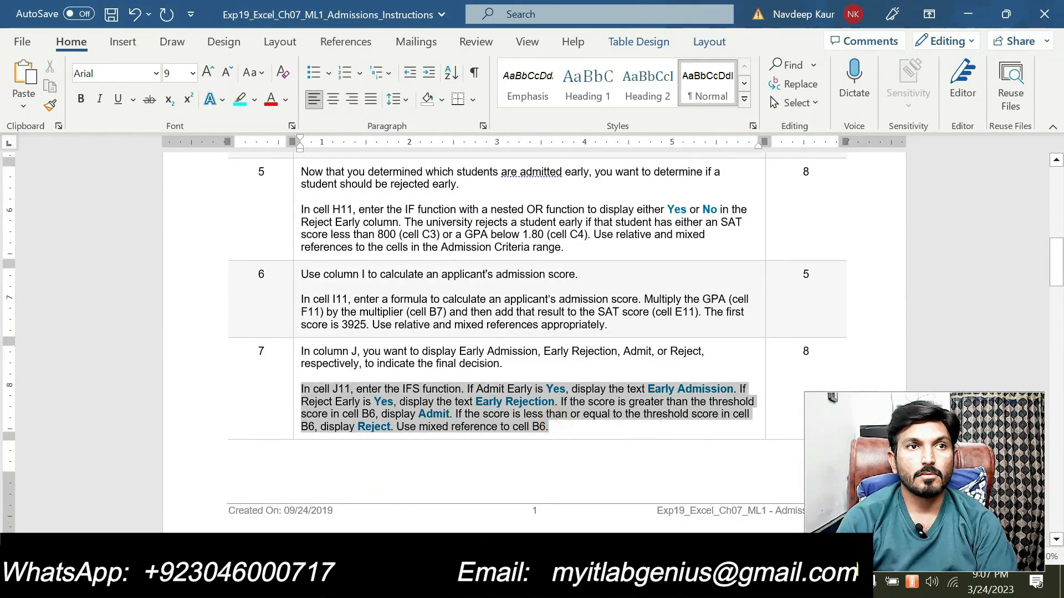
pyautogui.click(373, 364)
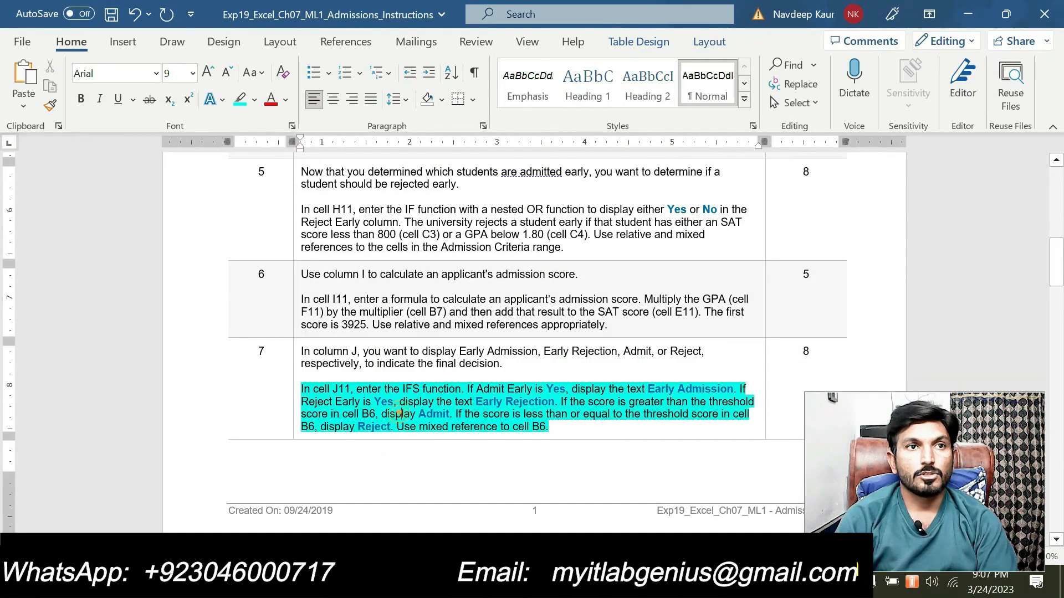
pyautogui.click(402, 413)
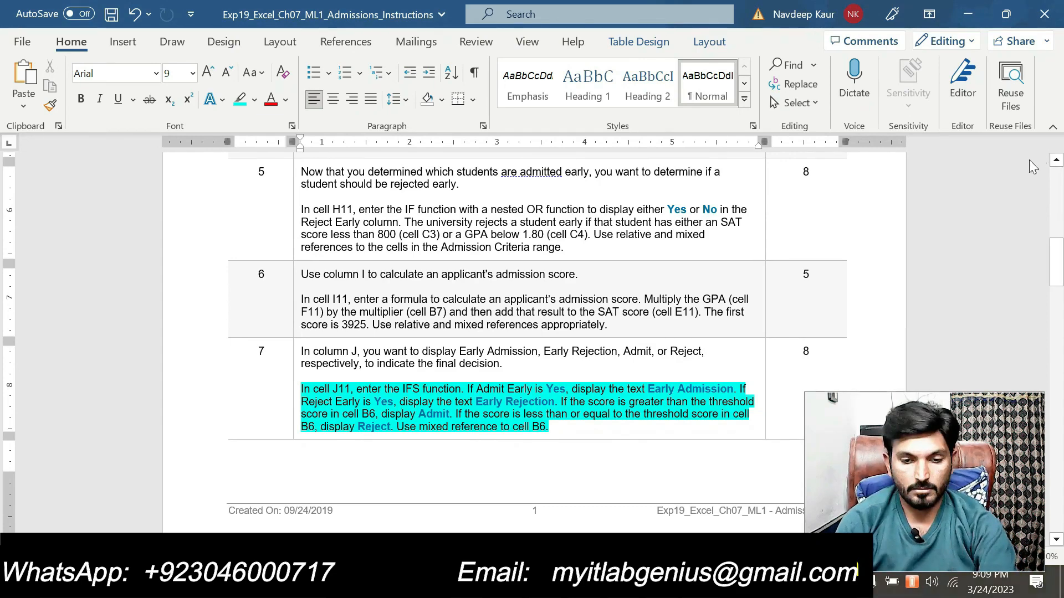
pyautogui.press('F7')
pyautogui.click(1046, 150)
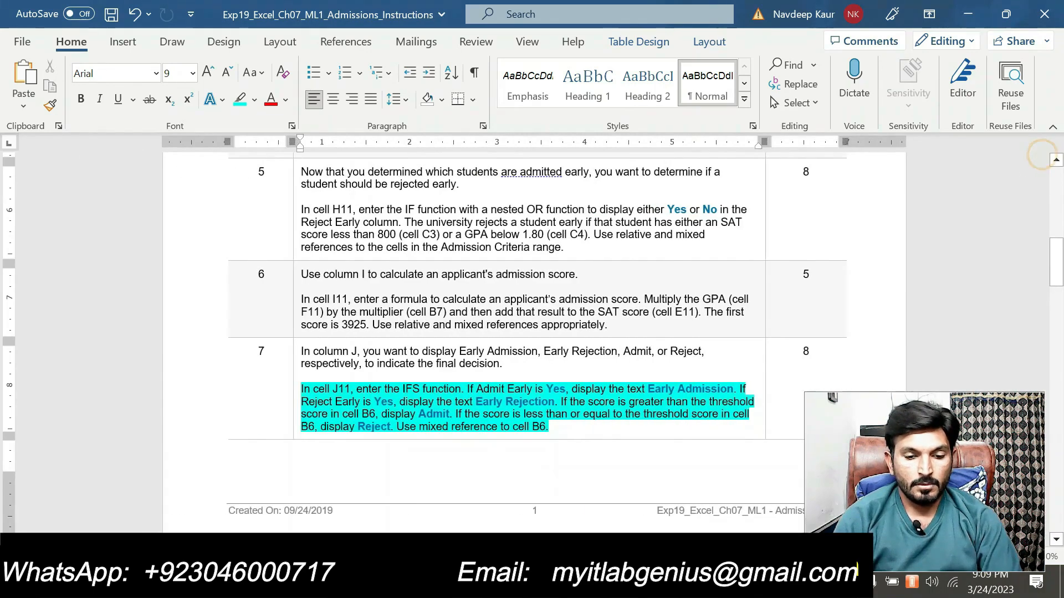
# Step: Switch to Excel, start an IFS function in cell J11 and open its function arguments dialog
pyautogui.hotkey('alt', 'Tab')
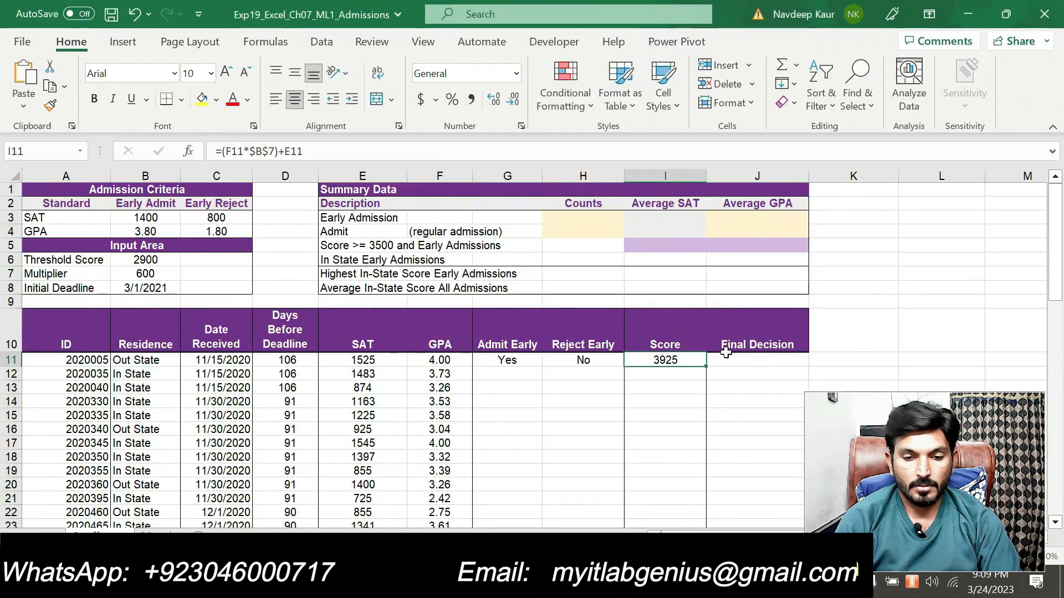
pyautogui.click(730, 361)
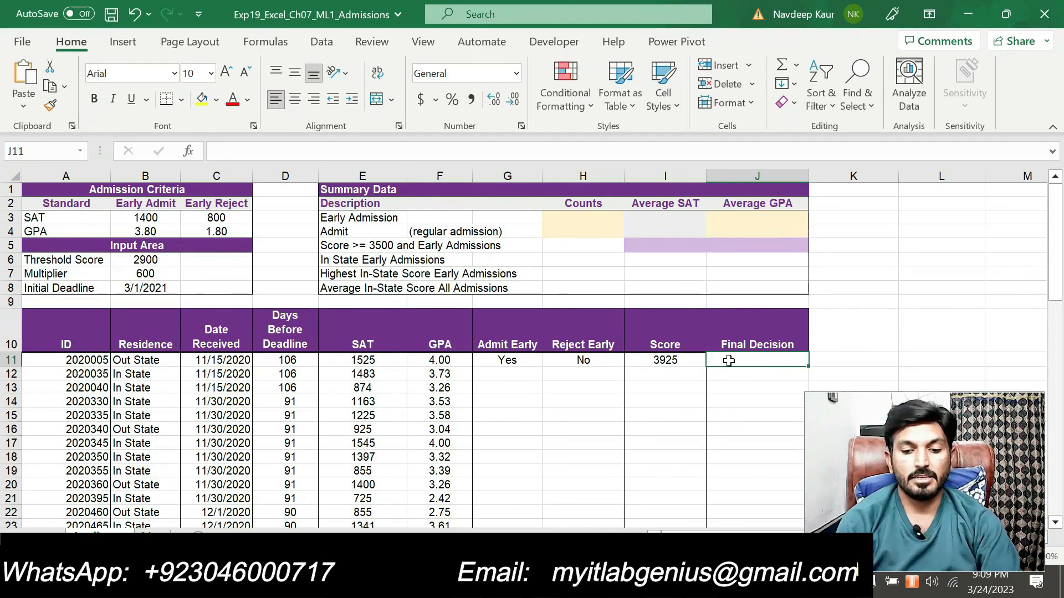
pyautogui.write('=ifs')
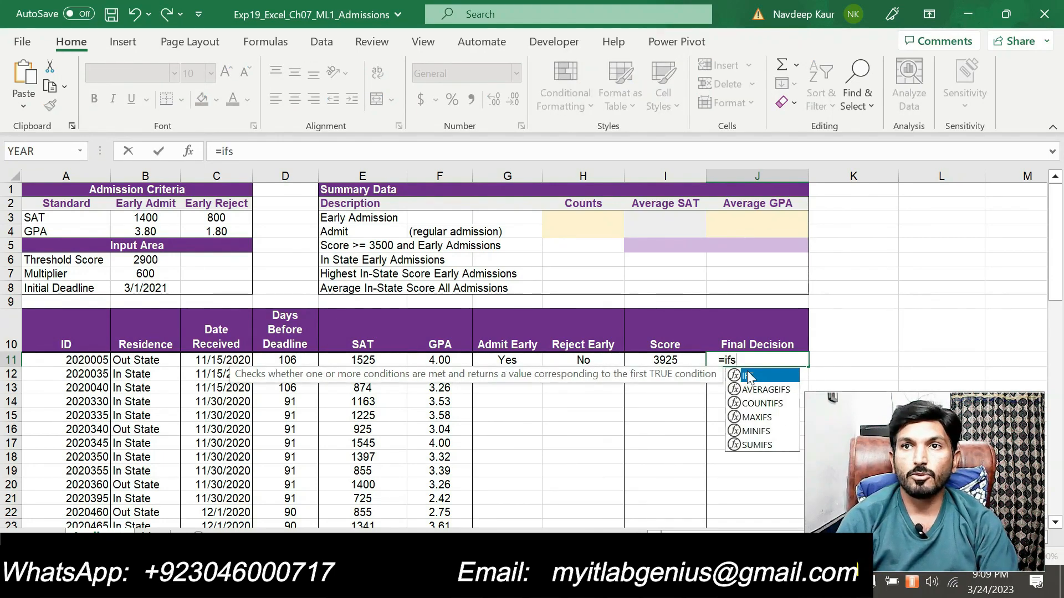
pyautogui.press('Tab')
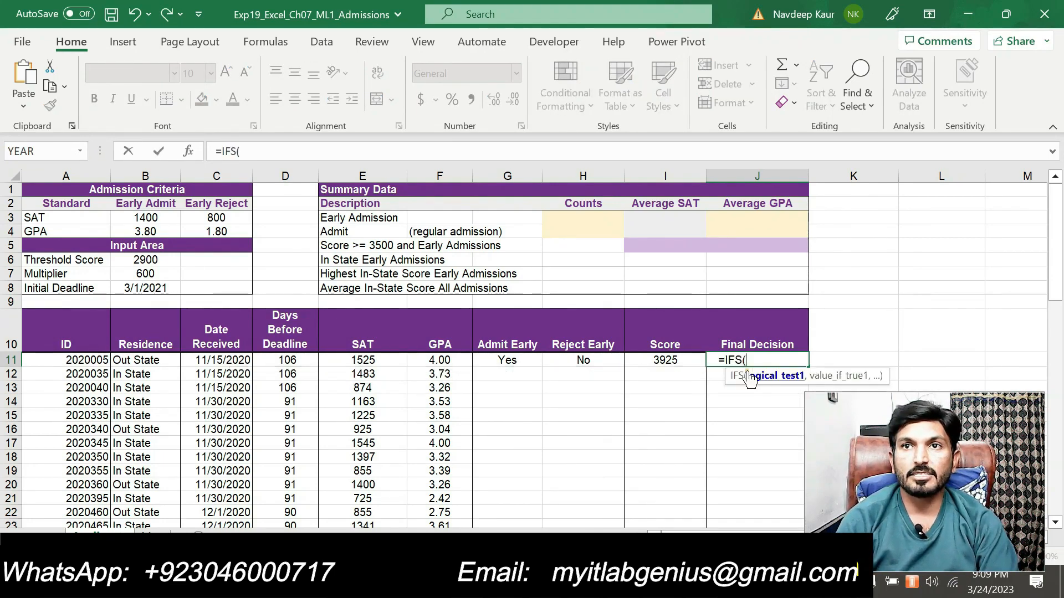
pyautogui.click(189, 152)
pyautogui.moveTo(405, 251); pyautogui.dragTo(534, 190)
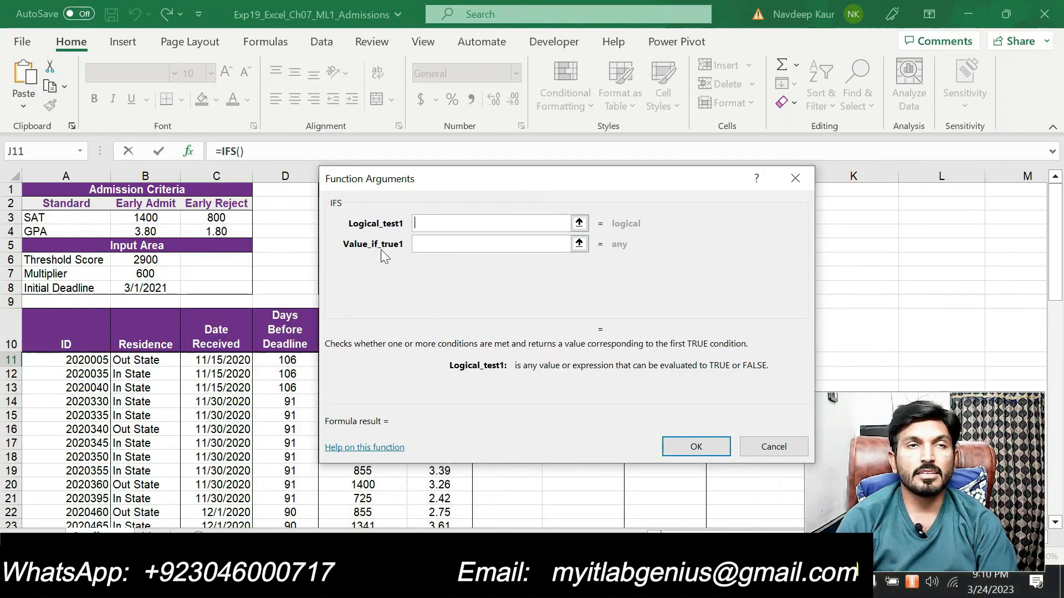
# Step: Set the first logical test of the J11 IFS function to H11="Yes", consulting the Word instructions
pyautogui.click(425, 222)
pyautogui.click(643, 583)
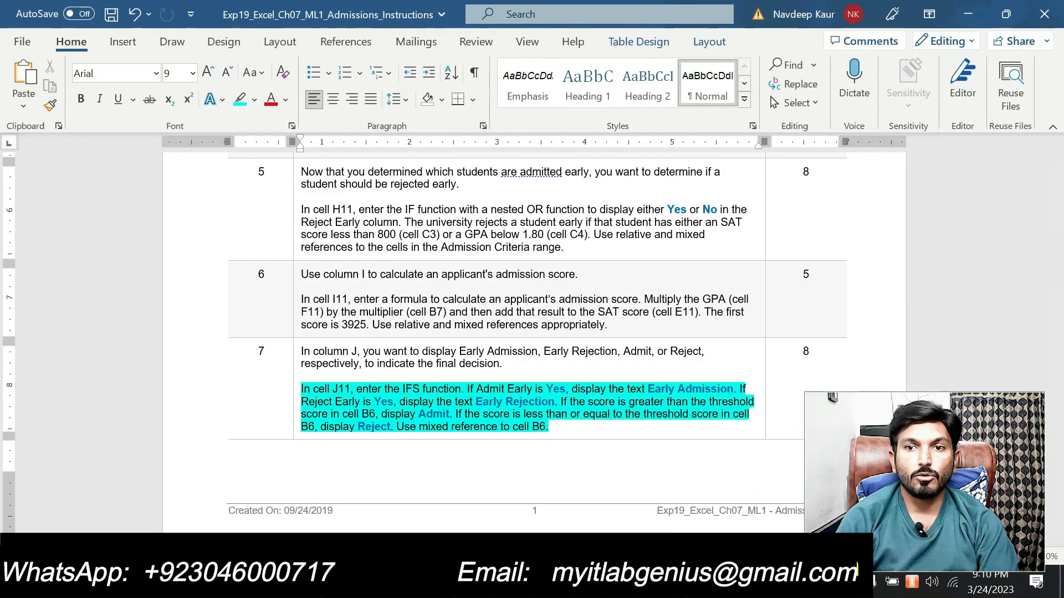
pyautogui.hotkey('alt', 'Tab')
pyautogui.moveTo(485, 177); pyautogui.dragTo(215, 151)
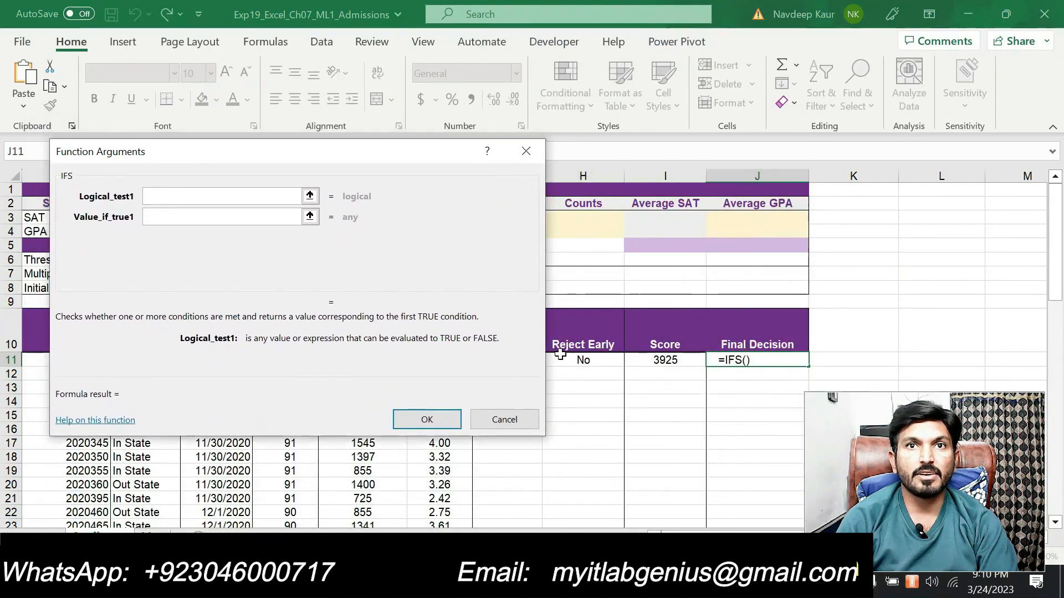
pyautogui.click(576, 362)
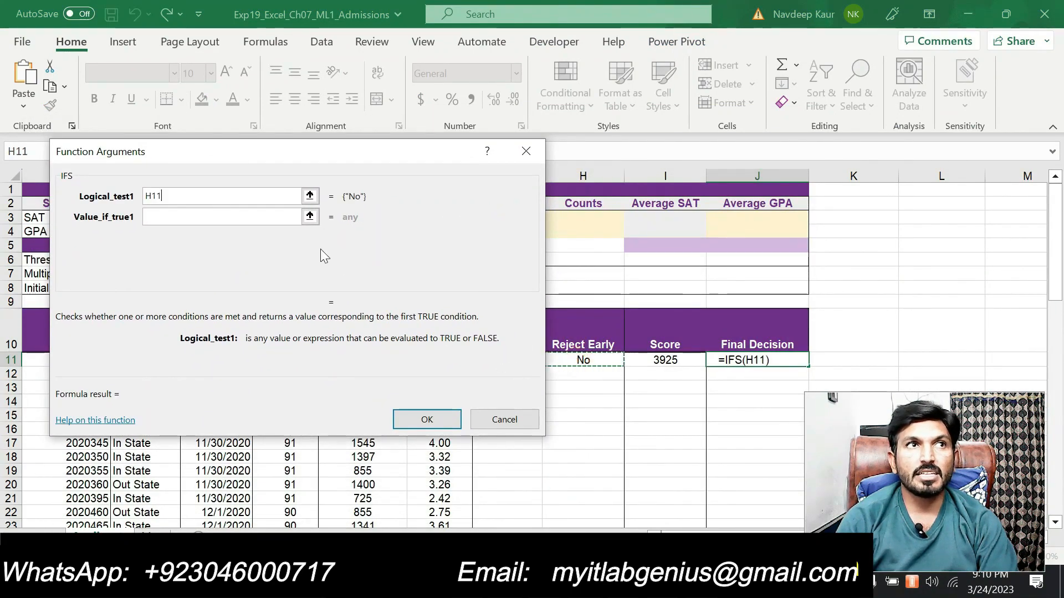
pyautogui.write('=')
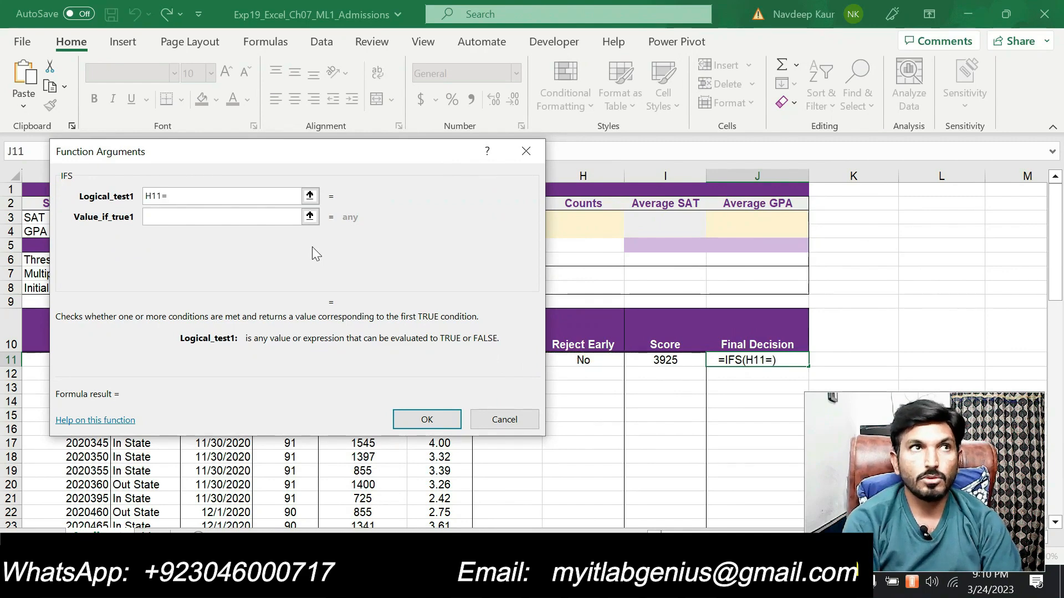
pyautogui.write('"')
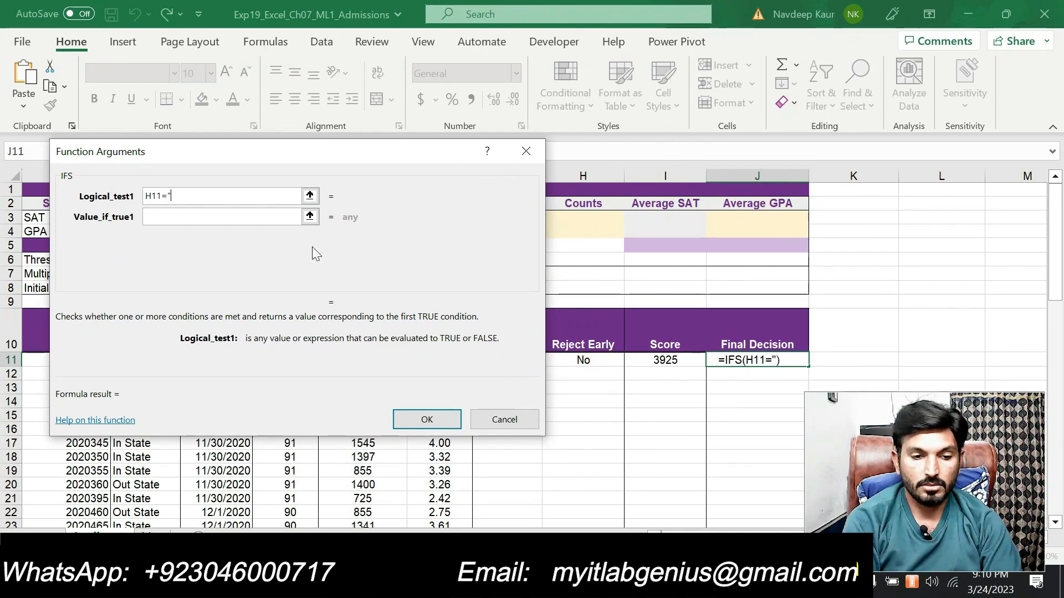
pyautogui.write('Yes"')
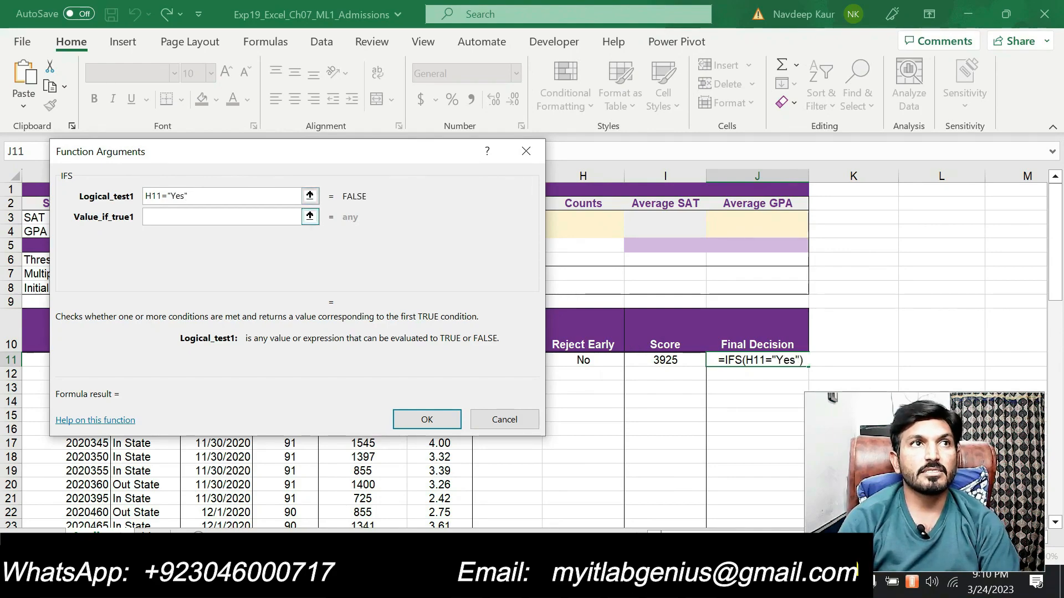
# Step: Check the Word instructions and set the first value-if-true of the J11 IFS function to "Early Admission"
pyautogui.click(237, 216)
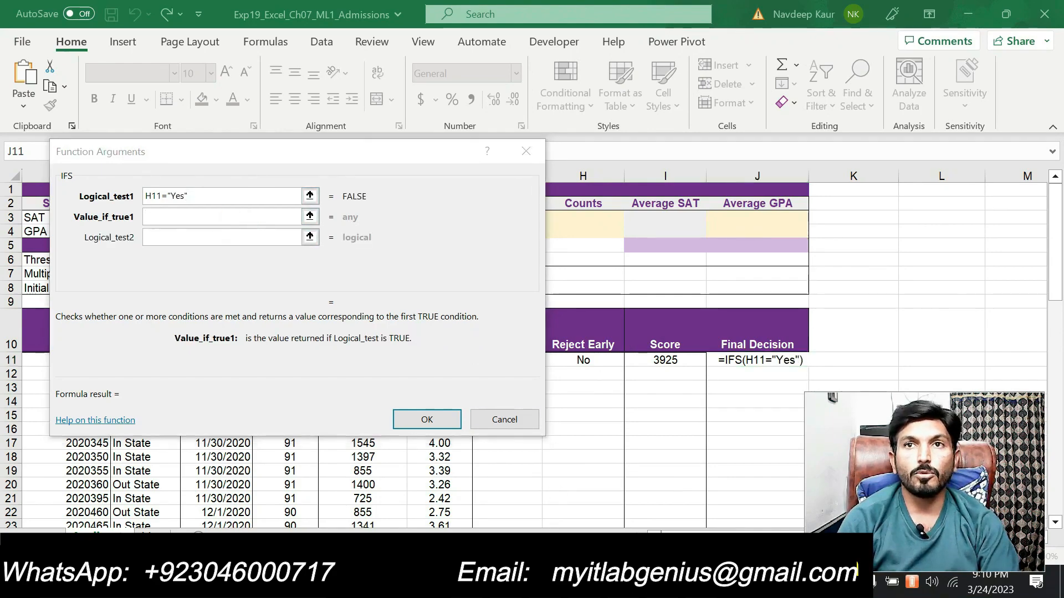
pyautogui.hotkey('alt', 'Tab')
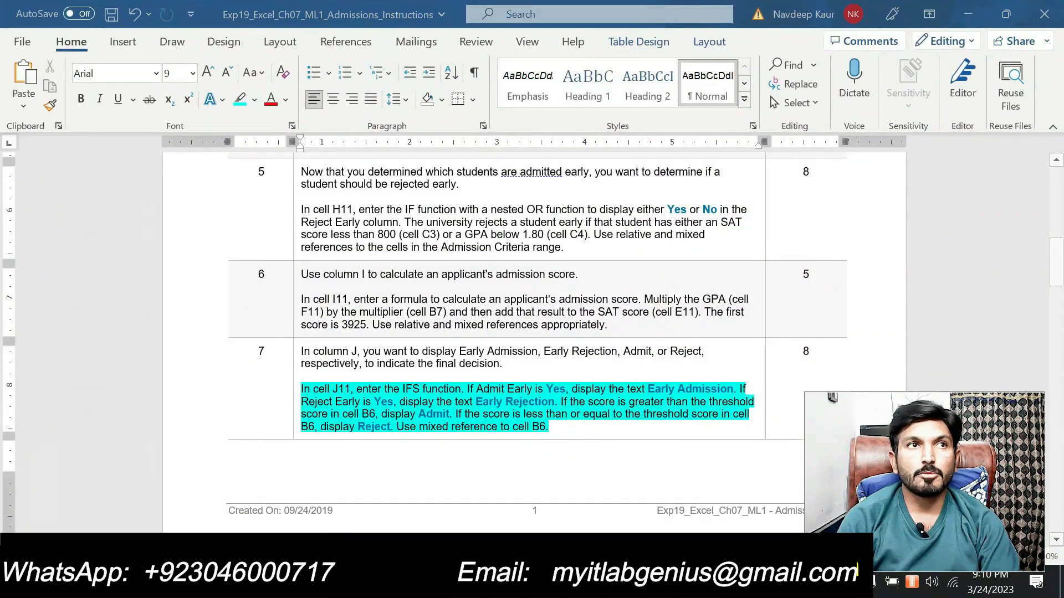
pyautogui.hotkey('alt', 'Tab')
pyautogui.write('"')
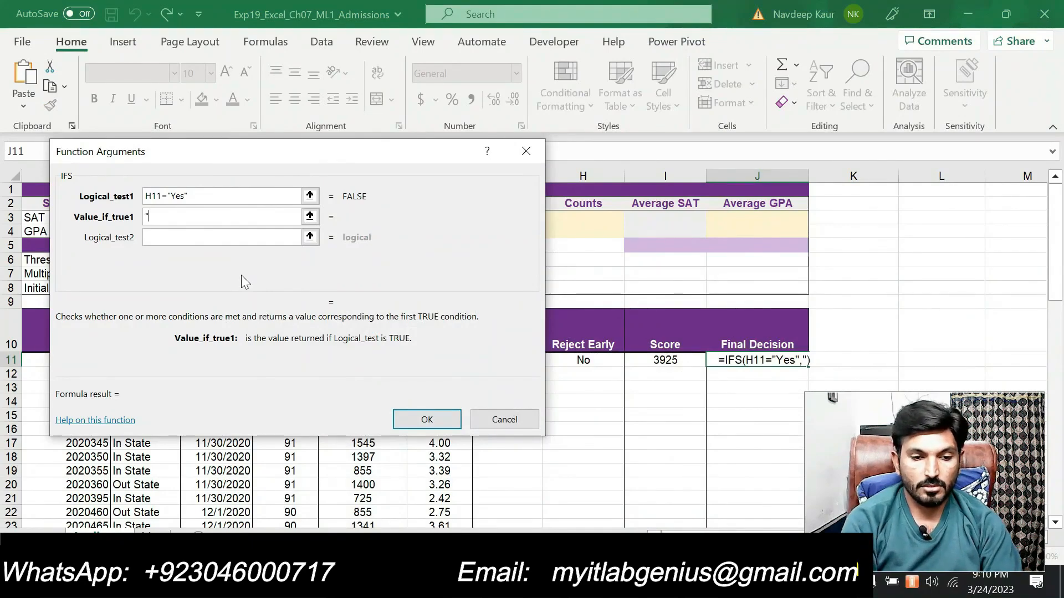
pyautogui.write('Ear')
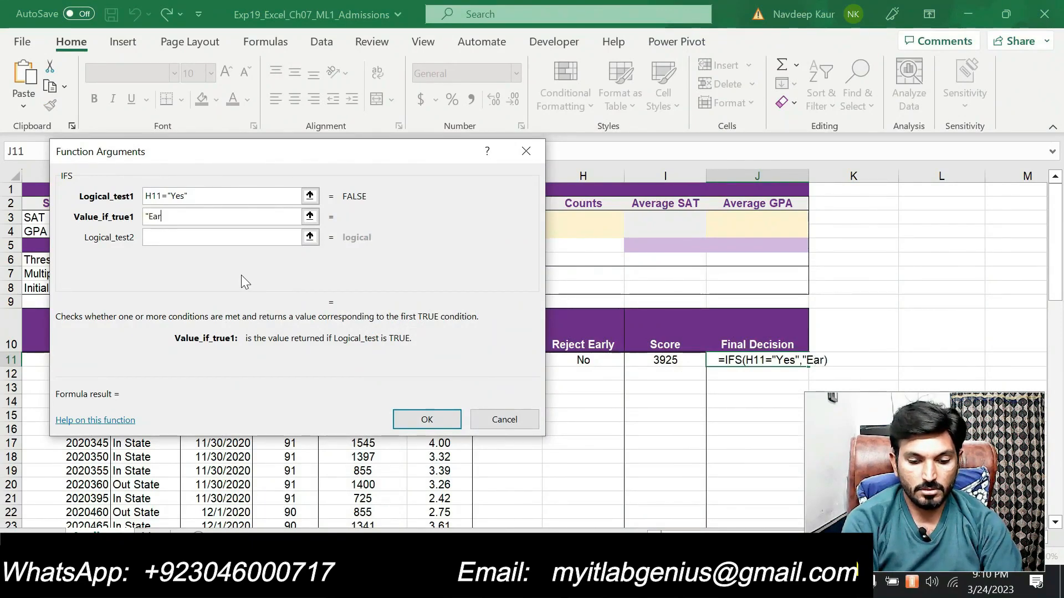
pyautogui.write('ly Ad')
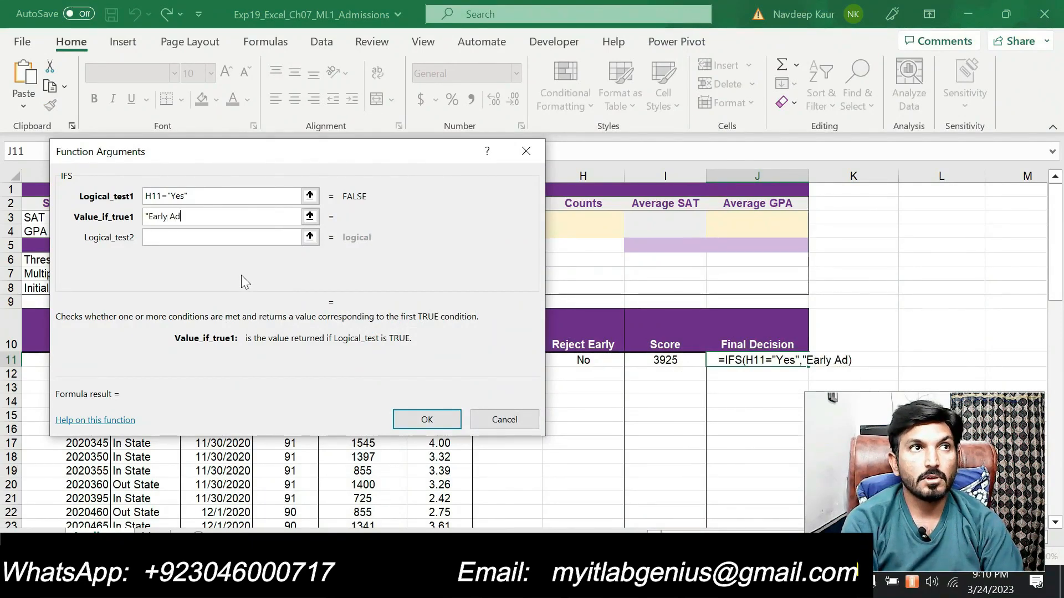
pyautogui.write('missiom')
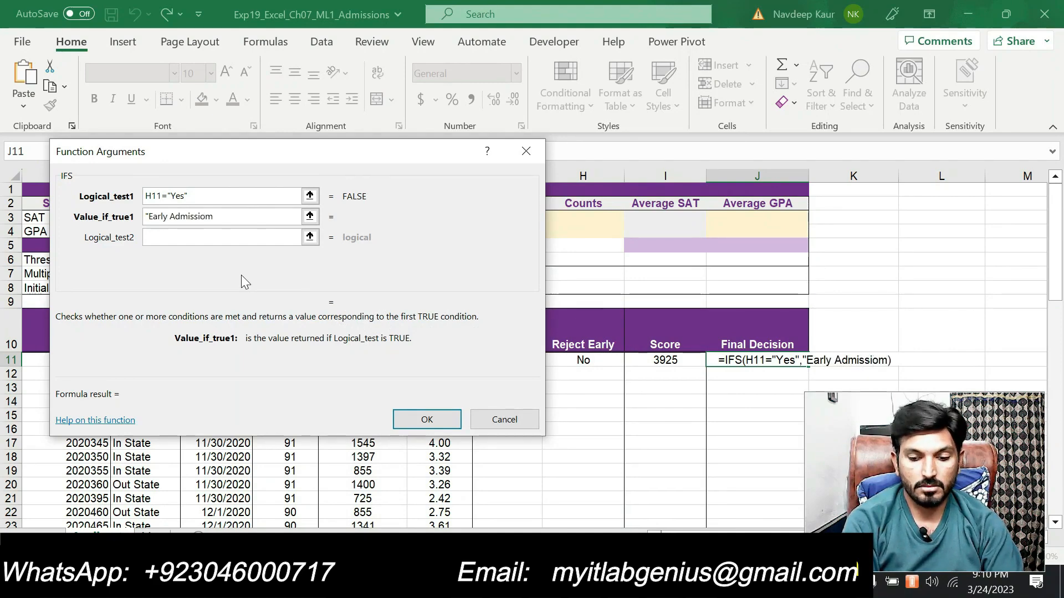
pyautogui.press('BackSpace')
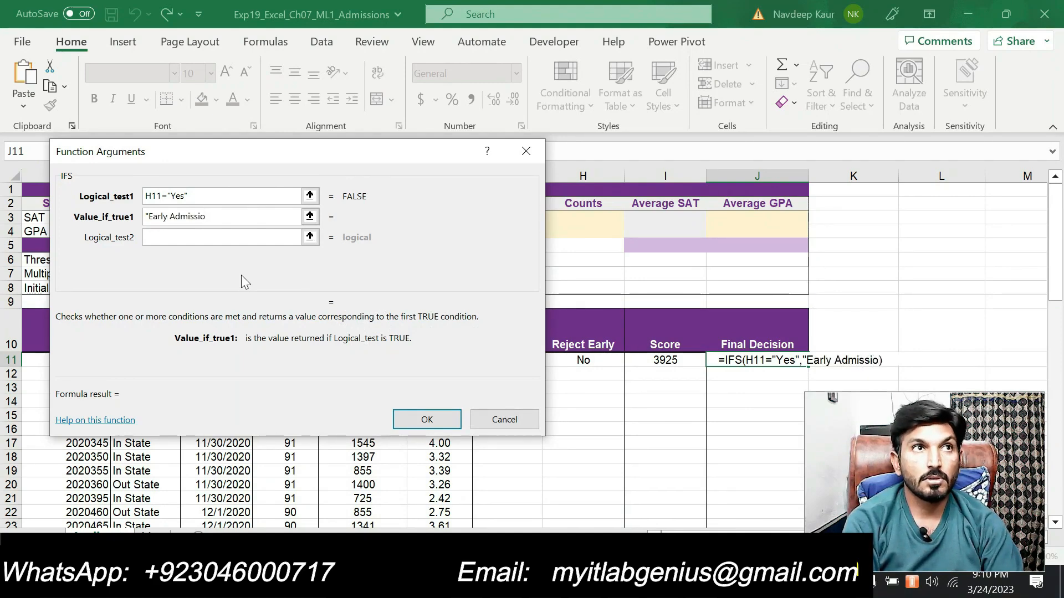
pyautogui.write('m')
pyautogui.press('BackSpace')
pyautogui.write('b')
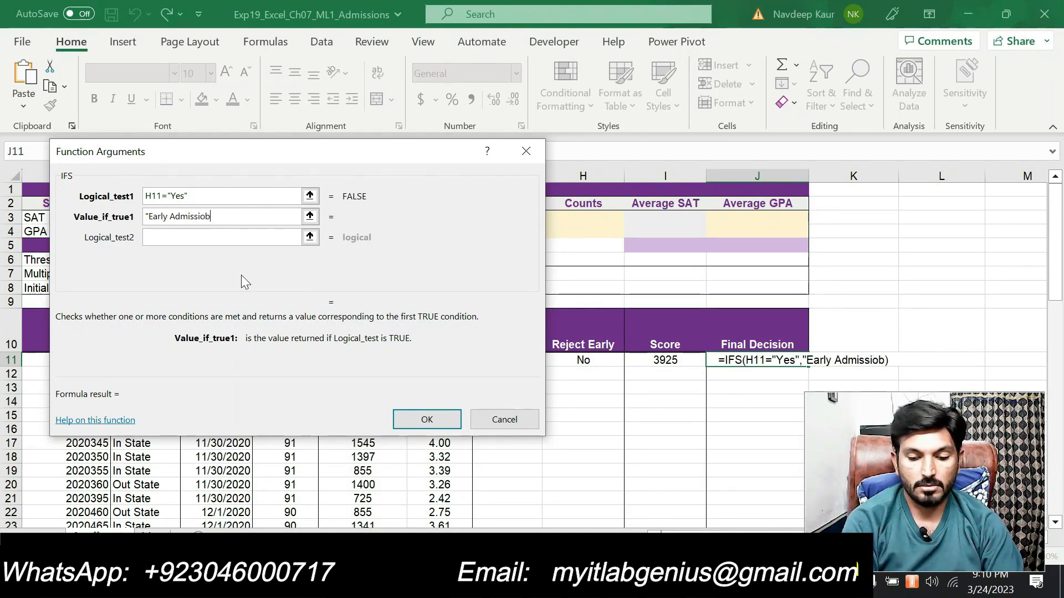
pyautogui.write('"')
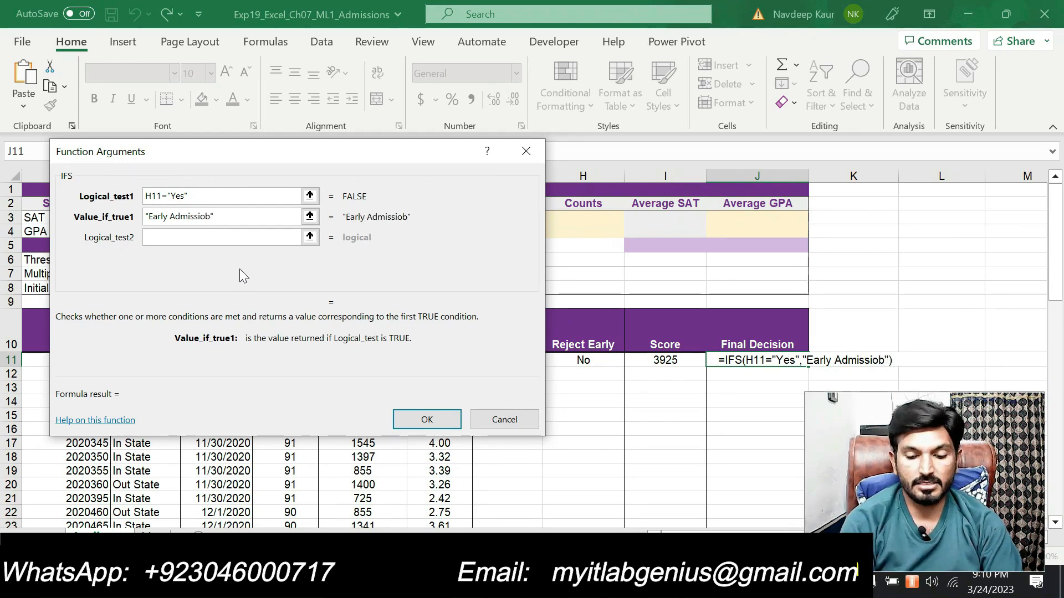
pyautogui.press('BackSpace')
pyautogui.press('BackSpace')
pyautogui.write('n"')
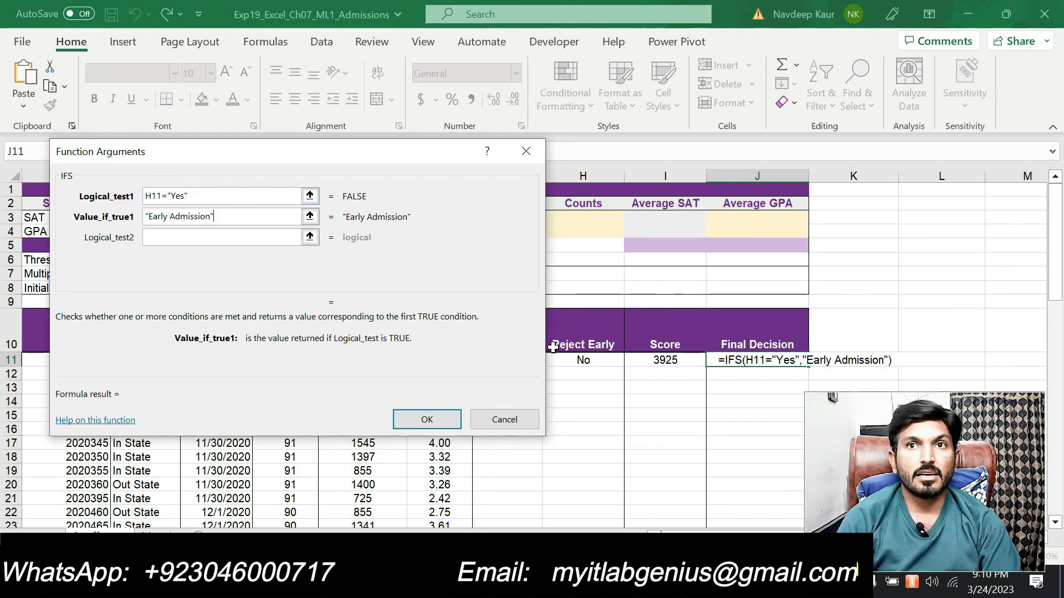
# Step: Recheck the Word instructions and correct the first logical test of the J11 IFS function to G11="Yes"
pyautogui.moveTo(387, 154); pyautogui.dragTo(301, 199)
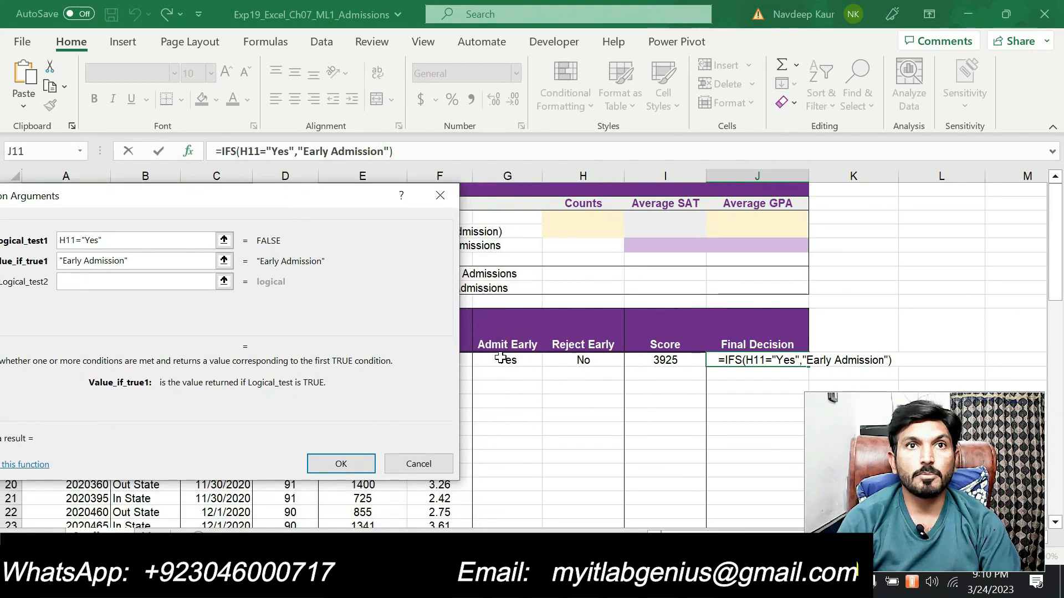
pyautogui.hotkey('alt', 'Tab')
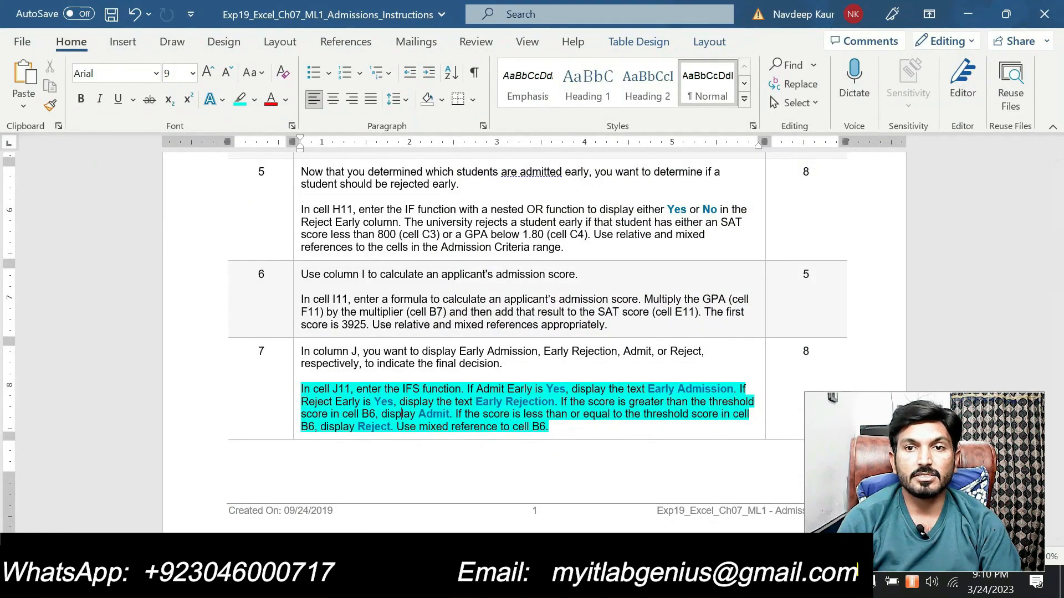
pyautogui.hotkey('alt', 'Tab')
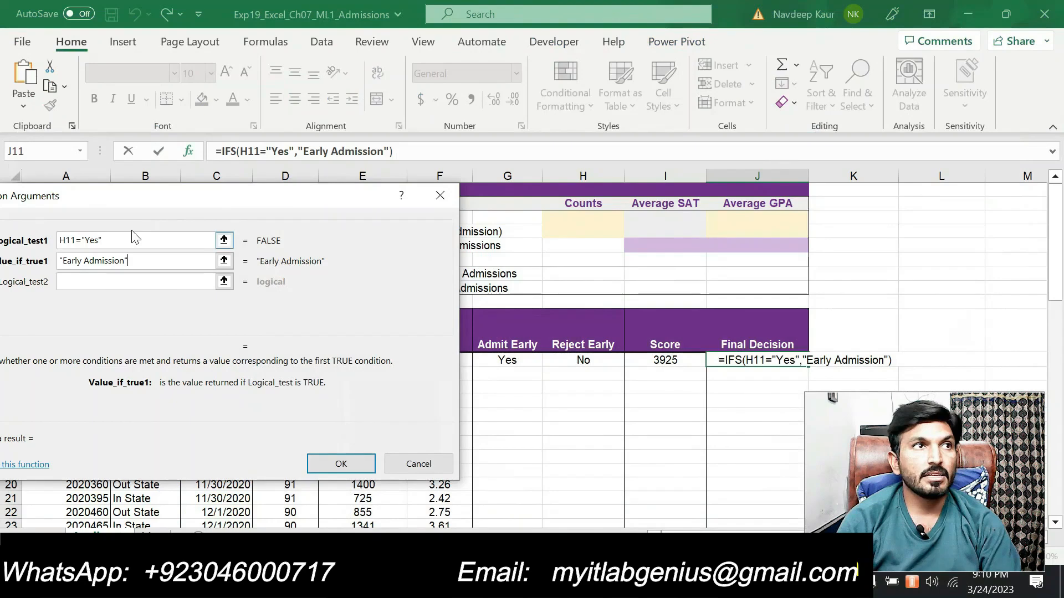
pyautogui.click(59, 240)
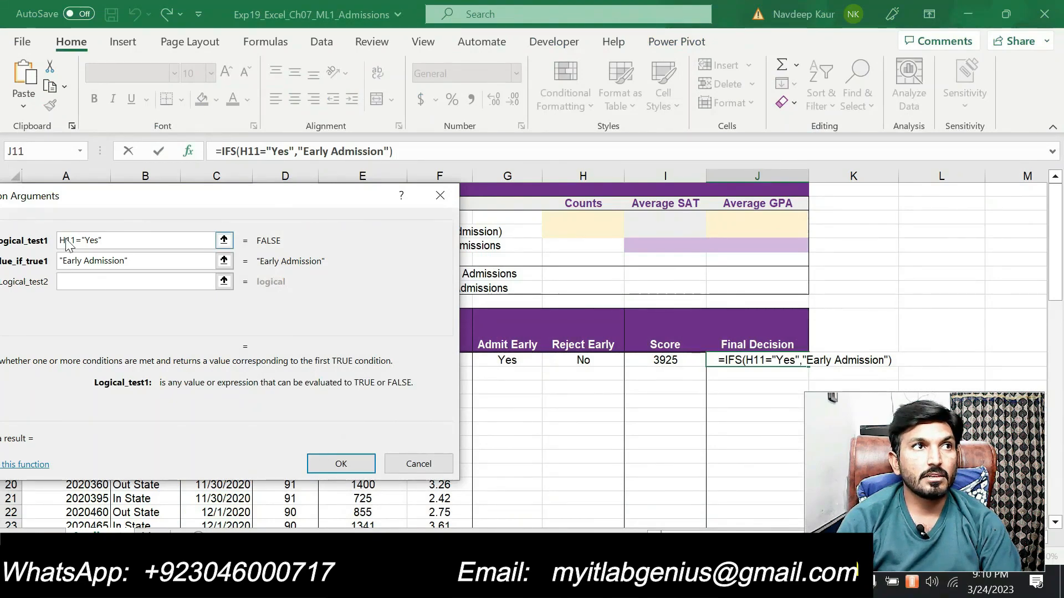
pyautogui.write('G')
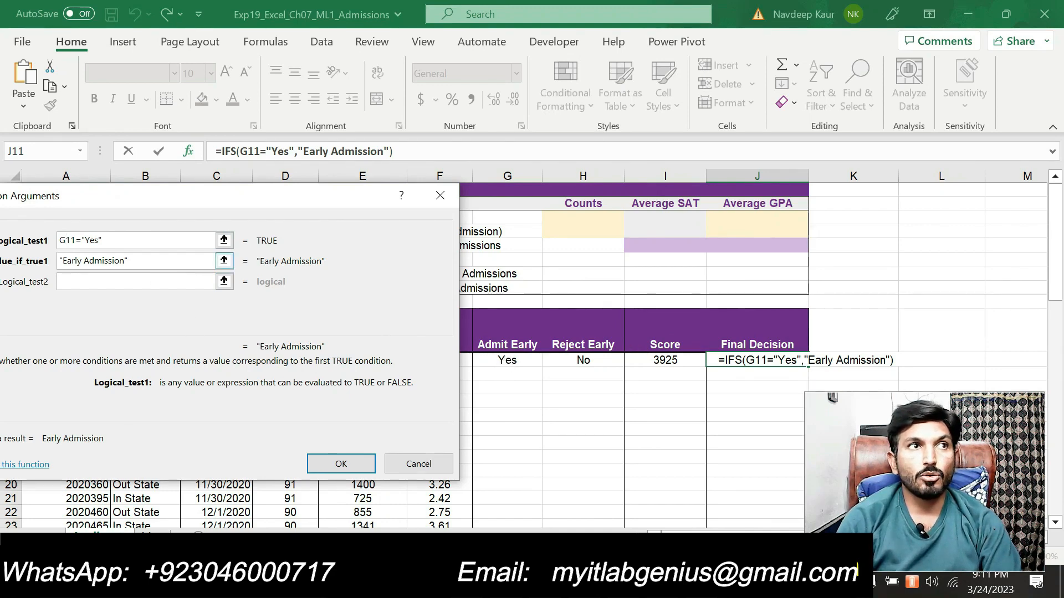
# Step: Consult the Word instructions and set the second logical test of the J11 IFS function to H11="Yes"
pyautogui.moveTo(147, 196); pyautogui.dragTo(186, 178)
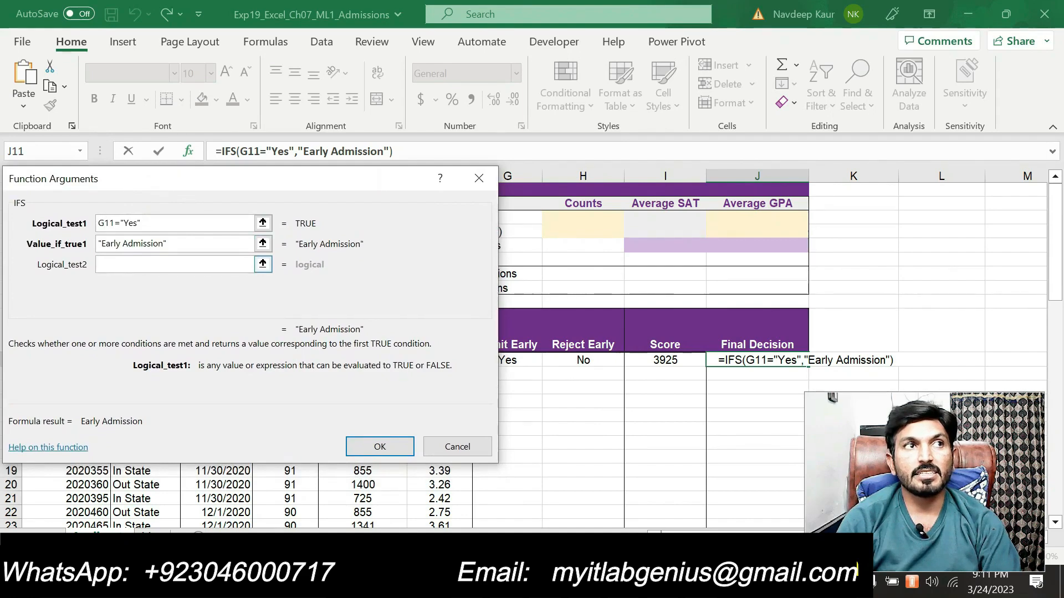
pyautogui.click(137, 266)
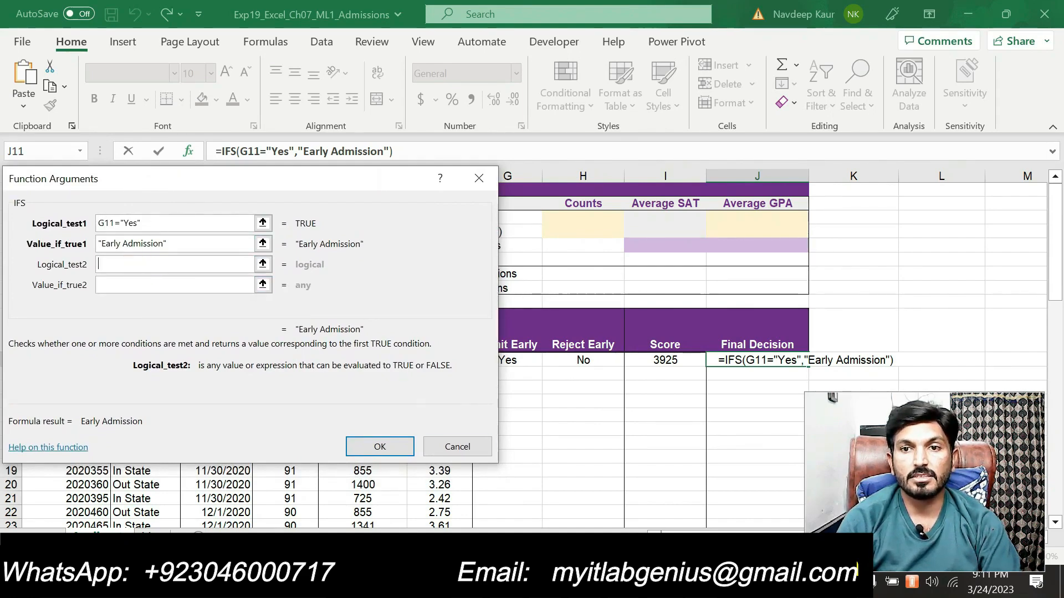
pyautogui.hotkey('alt', 'Tab')
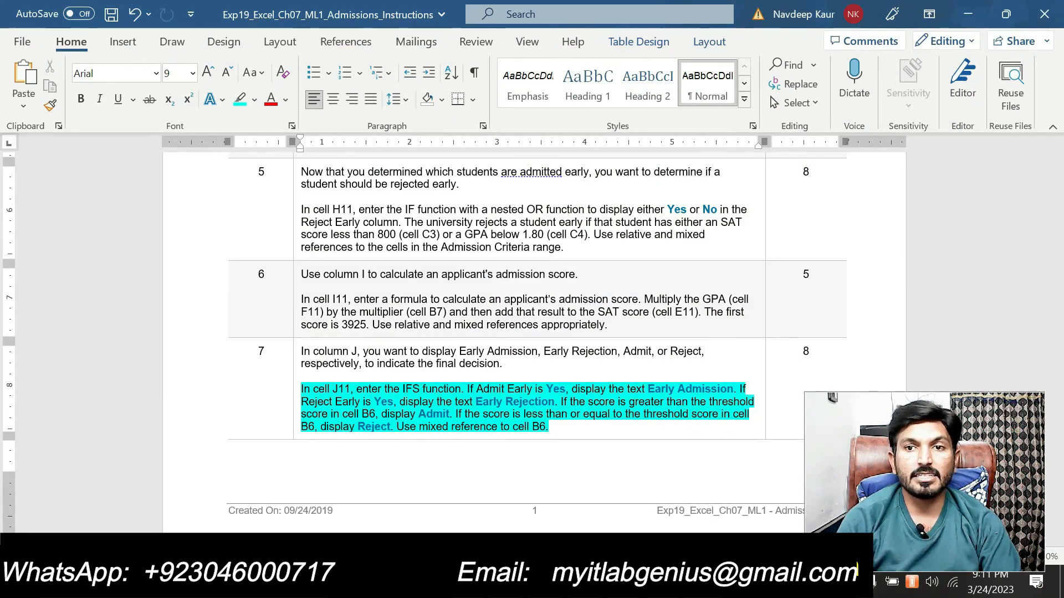
pyautogui.hotkey('alt', 'Tab')
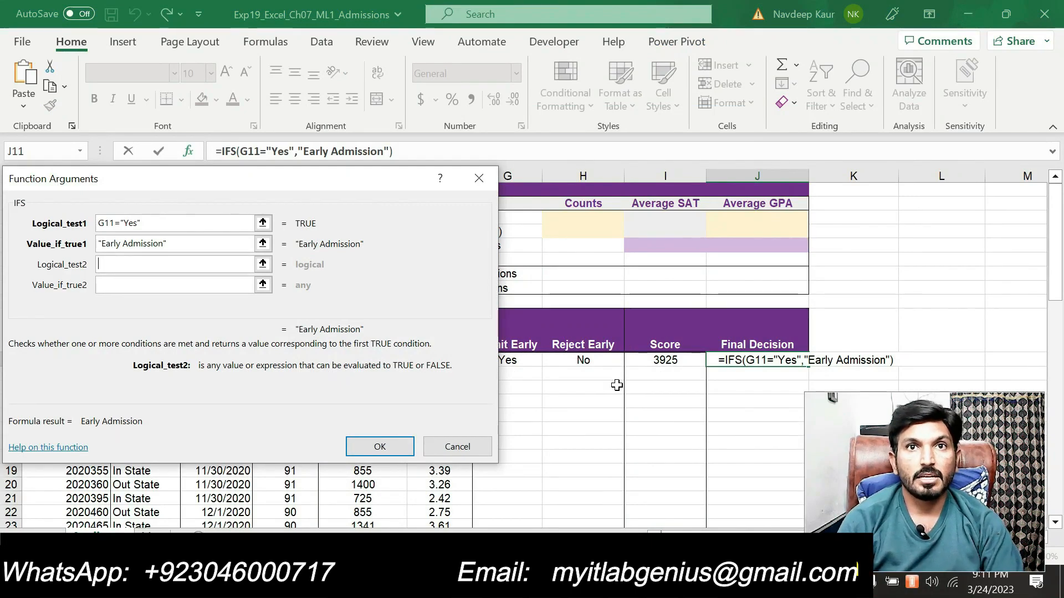
pyautogui.click(585, 360)
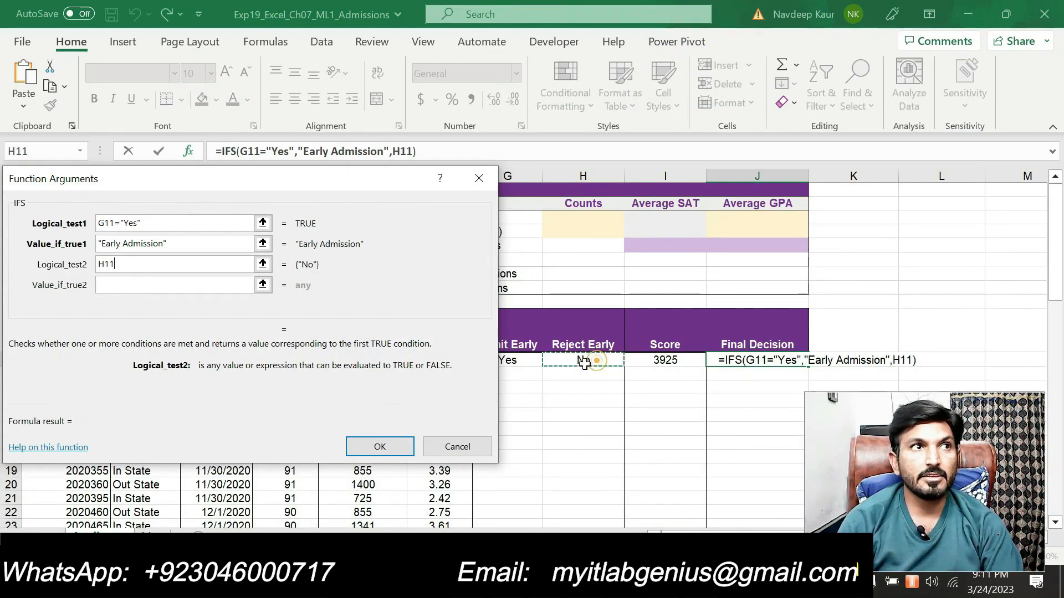
pyautogui.write('="yE')
pyautogui.press('BackSpace')
pyautogui.press('BackSpace')
pyautogui.write('Yes"')
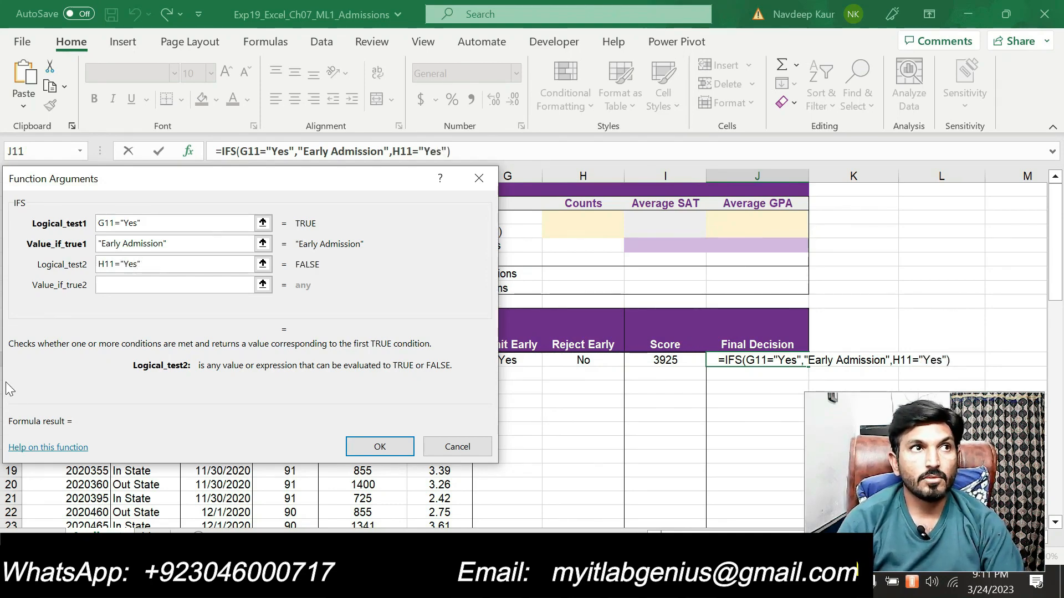
# Step: Check the Word instructions and set the second value-if-true of the J11 IFS function to "Early Rejection"
pyautogui.click(156, 286)
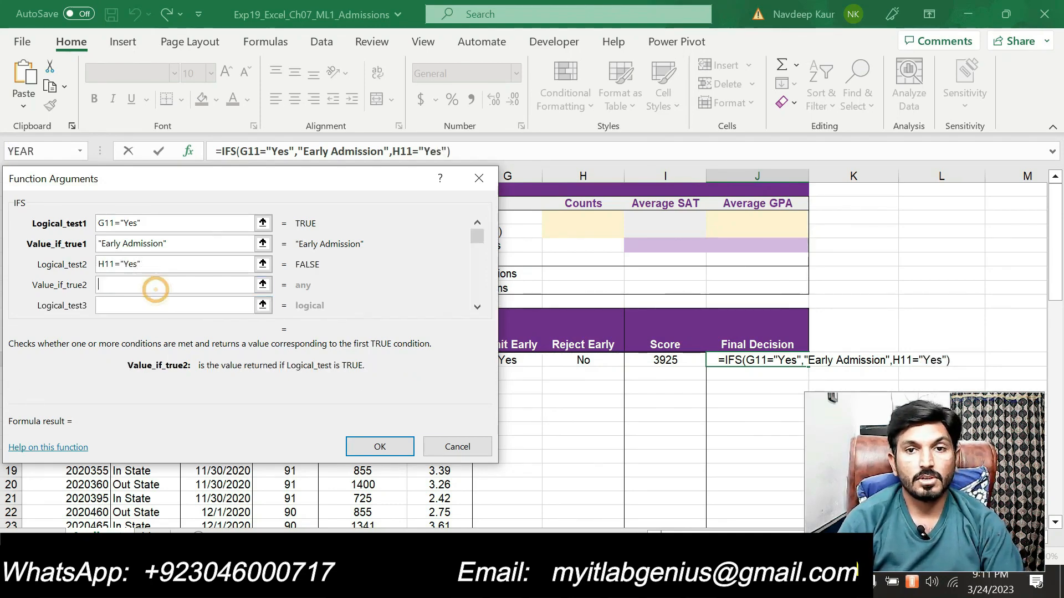
pyautogui.hotkey('alt', 'Tab')
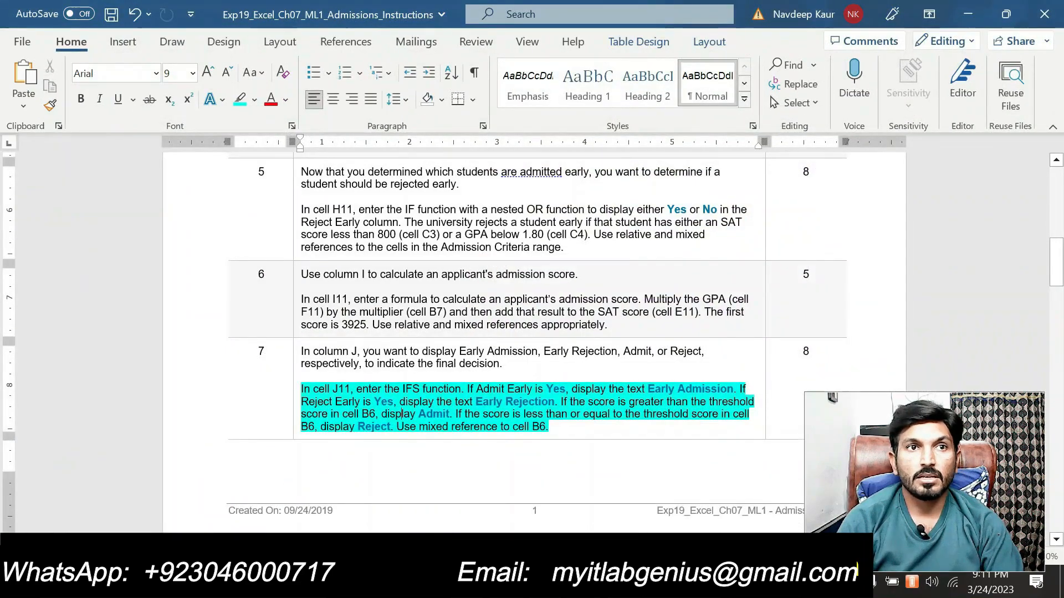
pyautogui.hotkey('alt', 'Tab')
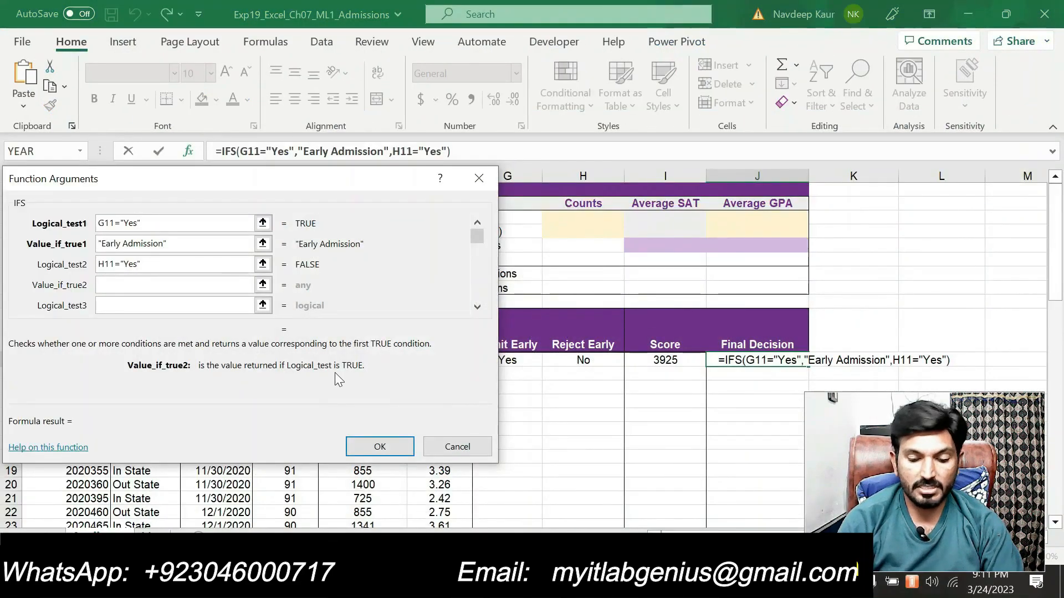
pyautogui.write('"Ea')
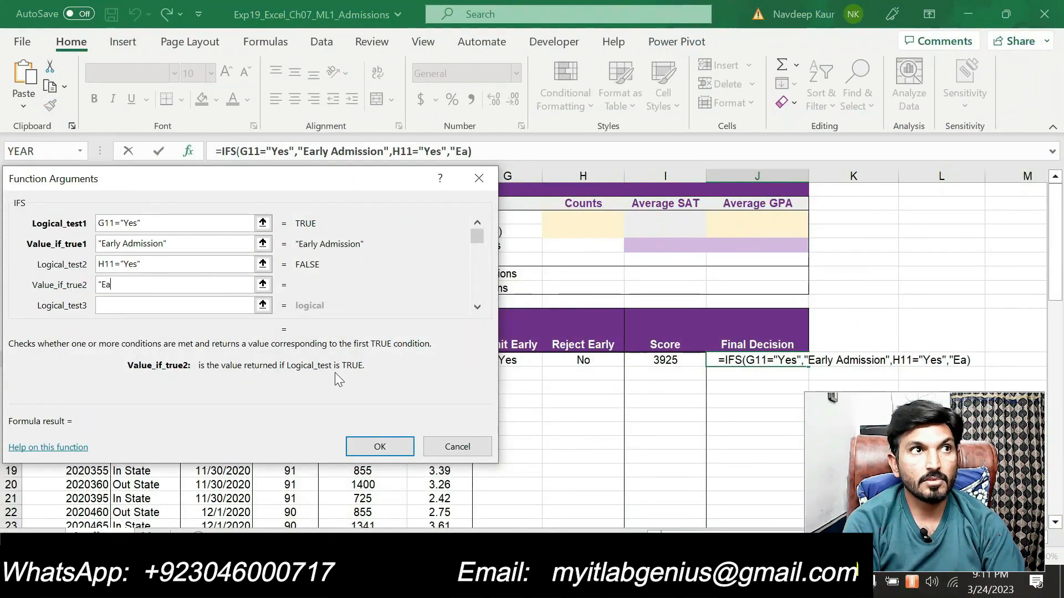
pyautogui.write('rly ')
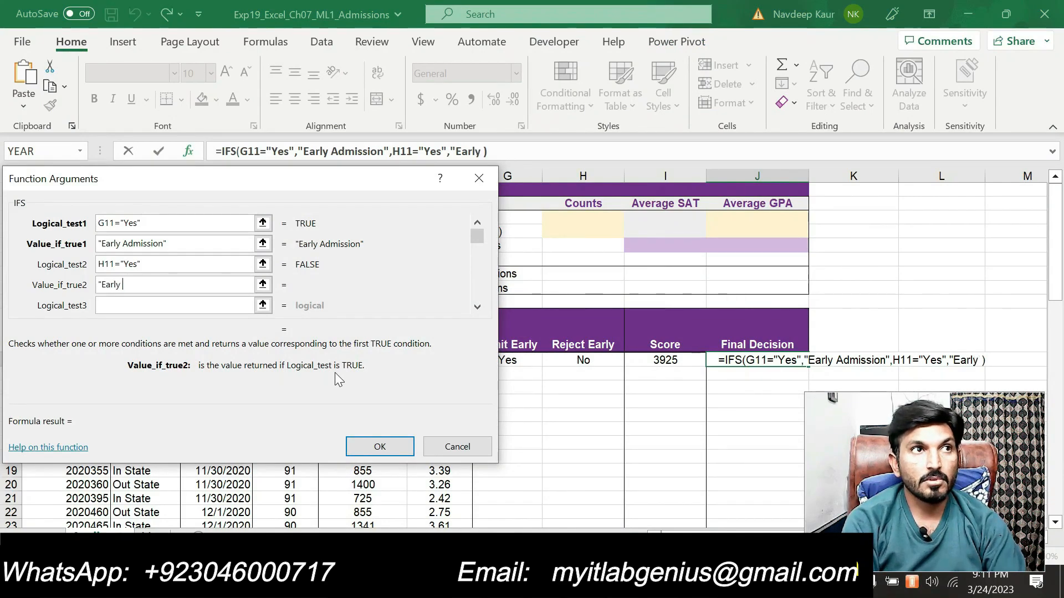
pyautogui.write('Rejection"')
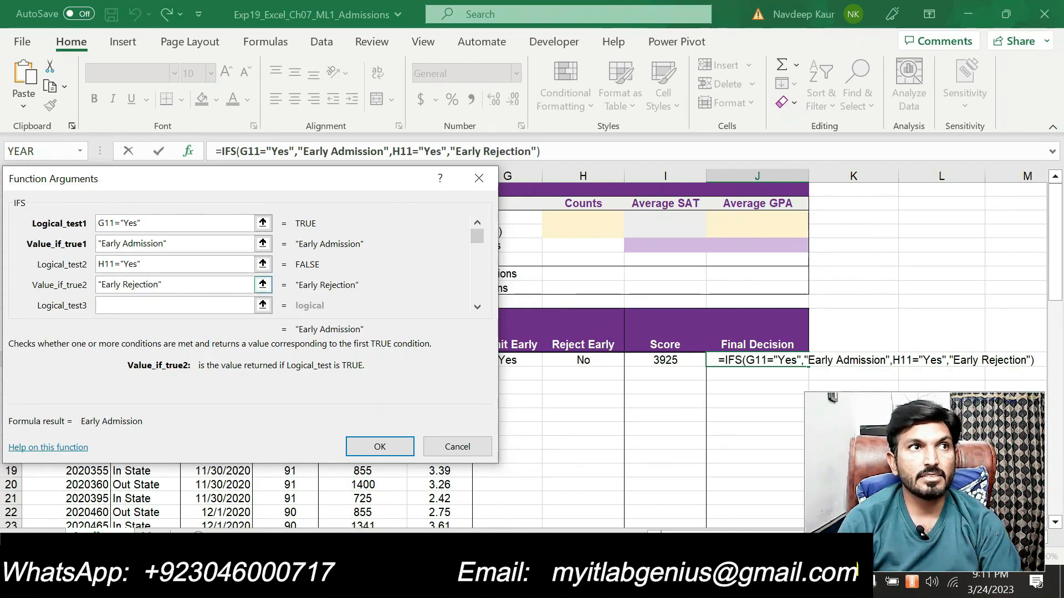
# Step: Consult the Word instructions and set the third logical test of the J11 IFS function to I11>$B$6, comparing the score with the threshold
pyautogui.press('Tab')
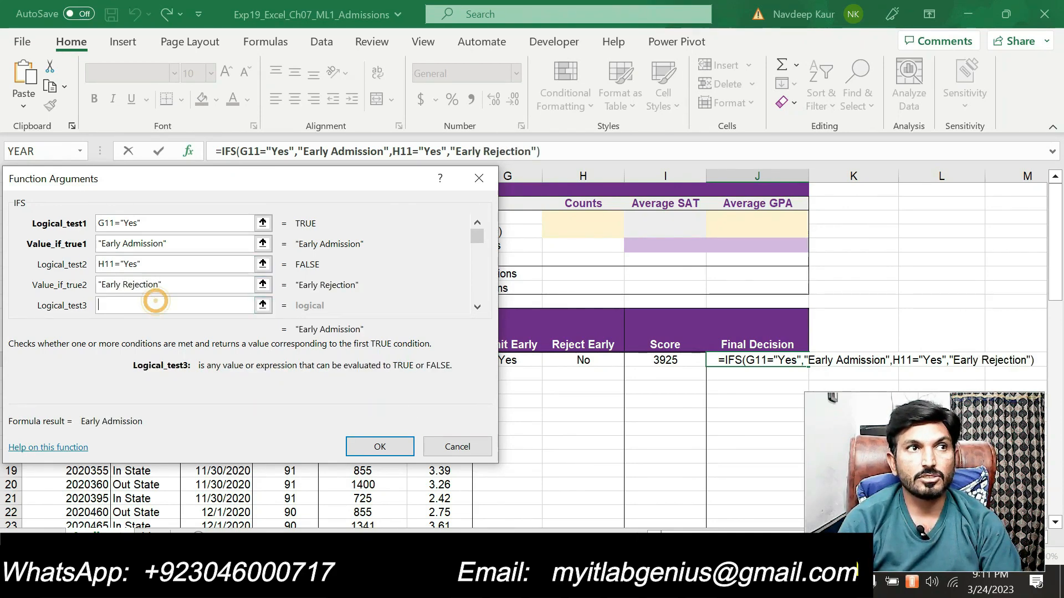
pyautogui.hotkey('alt', 'Tab')
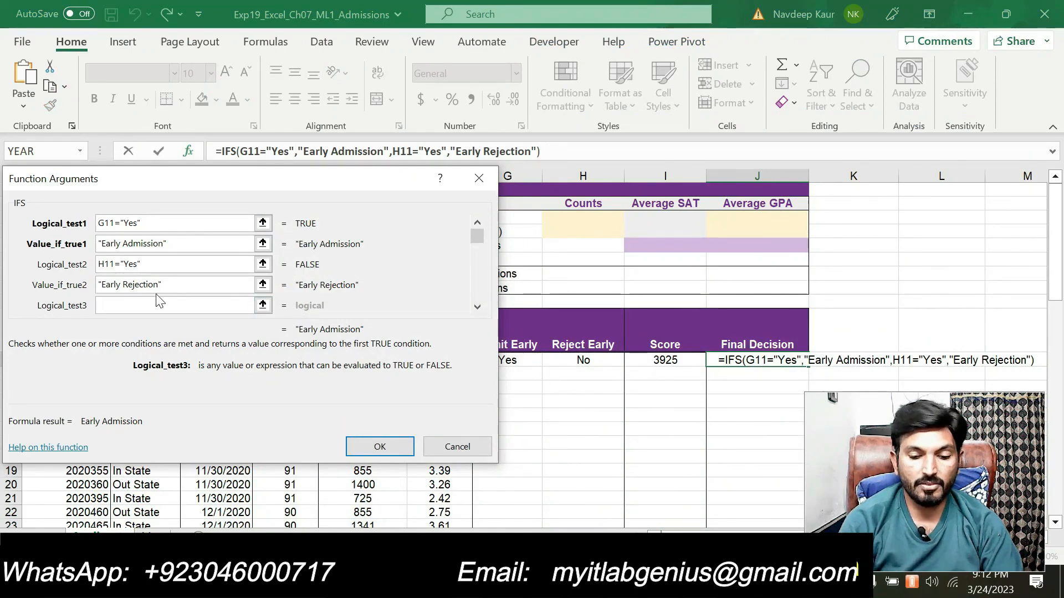
pyautogui.click(656, 362)
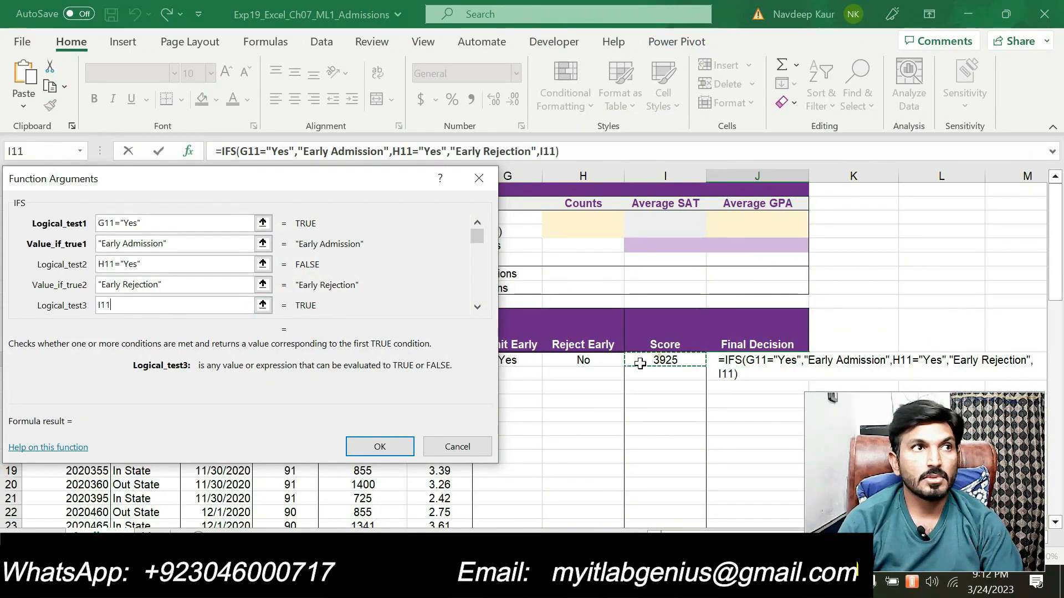
pyautogui.write('>')
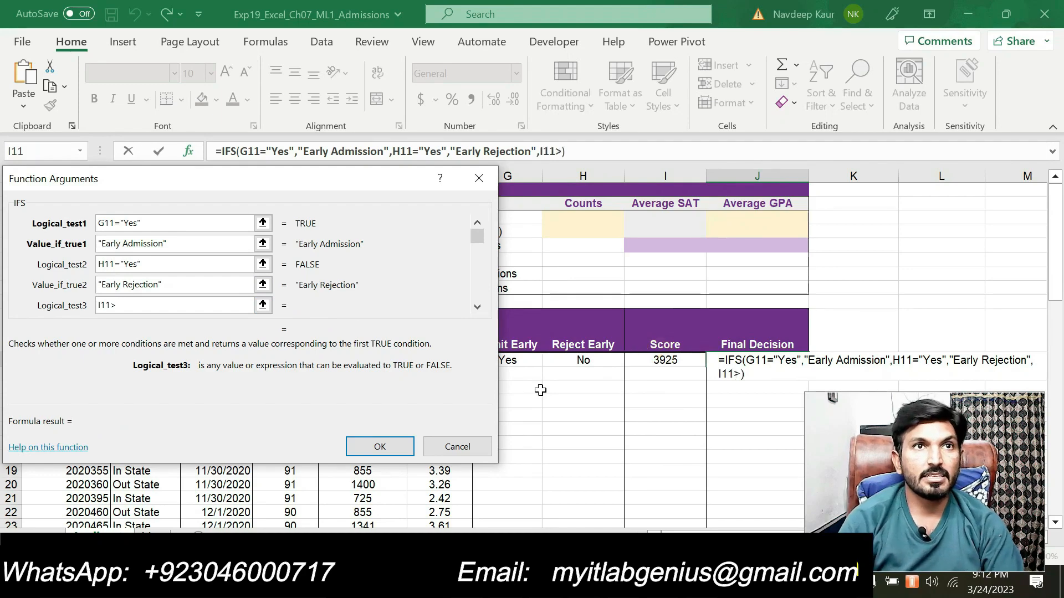
pyautogui.moveTo(325, 183); pyautogui.dragTo(380, 308)
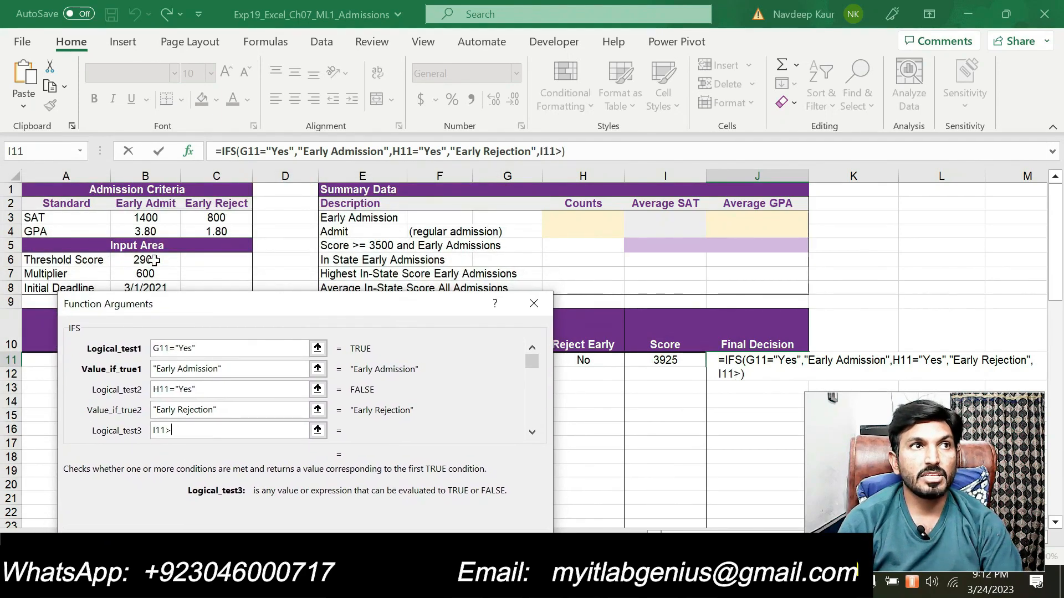
pyautogui.click(153, 260)
pyautogui.press('Left')
pyautogui.press('Left')
pyautogui.write('$')
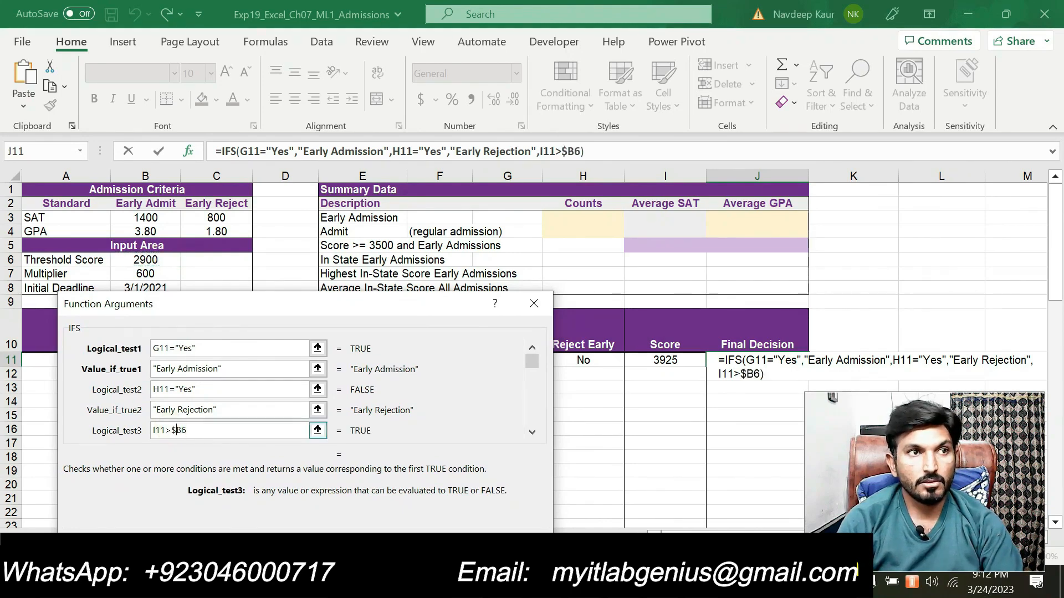
pyautogui.press('Right')
pyautogui.write('$')
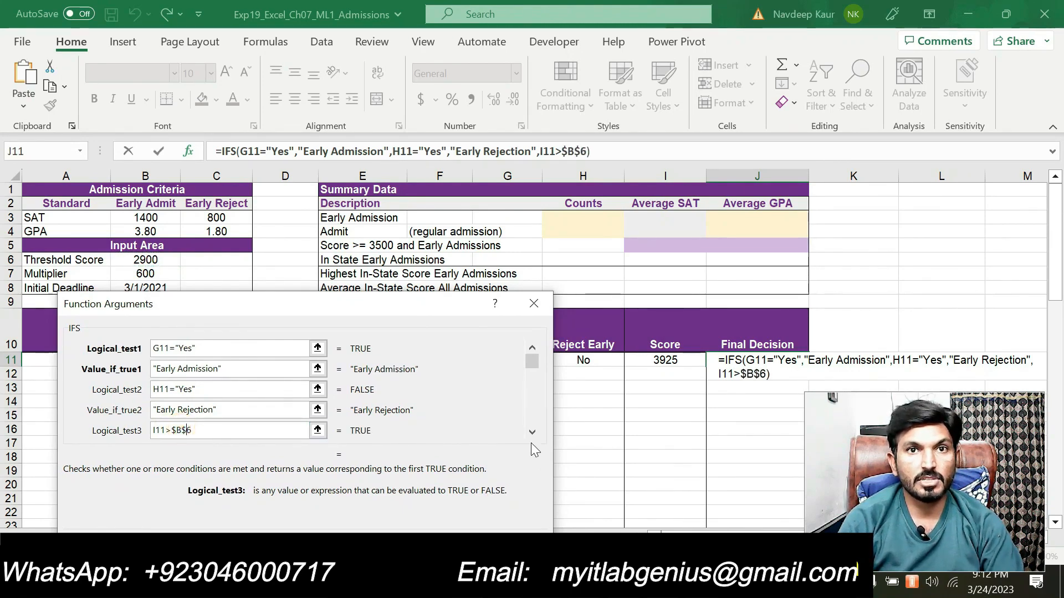
# Step: Set the third value-if-true of the J11 IFS function to "Admit"
pyautogui.click(531, 433)
pyautogui.write('"A')
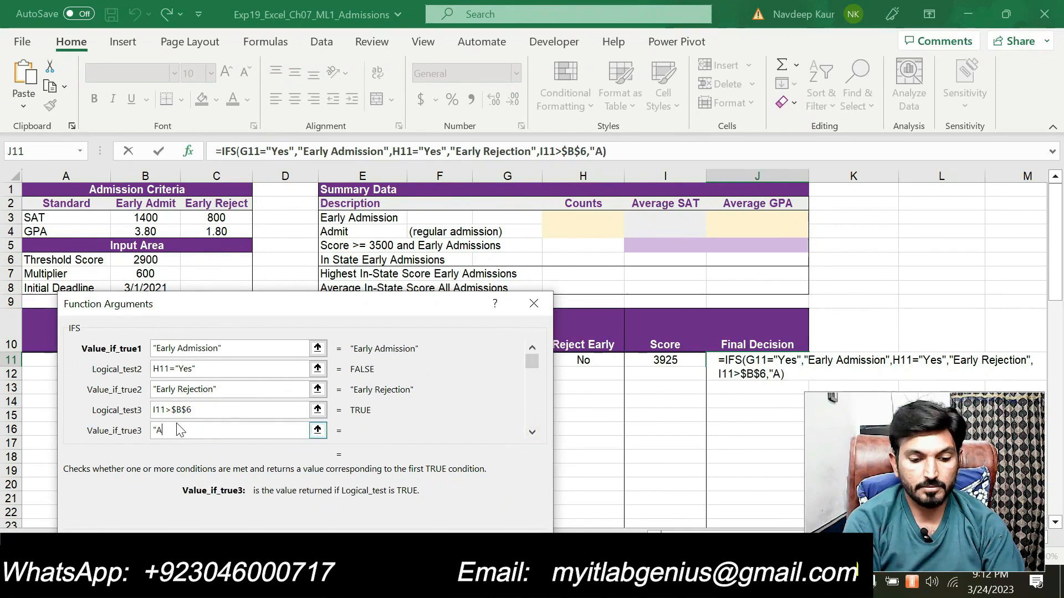
pyautogui.write('dmit"')
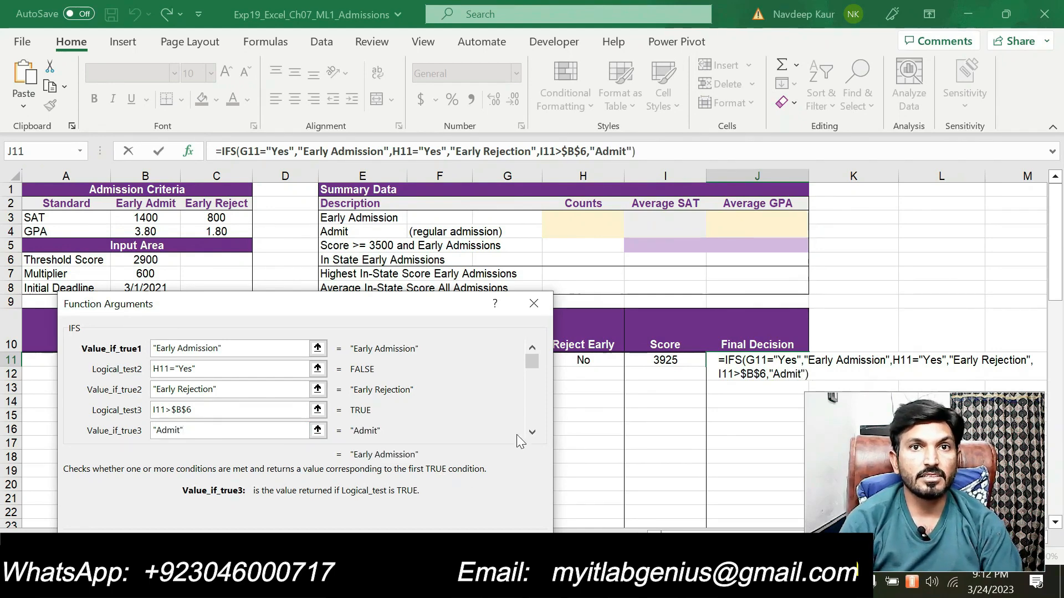
# Step: Set the fourth logical test of the J11 IFS function to I11<=$B$6 with "Reject" as its value-if-true
pyautogui.click(533, 432)
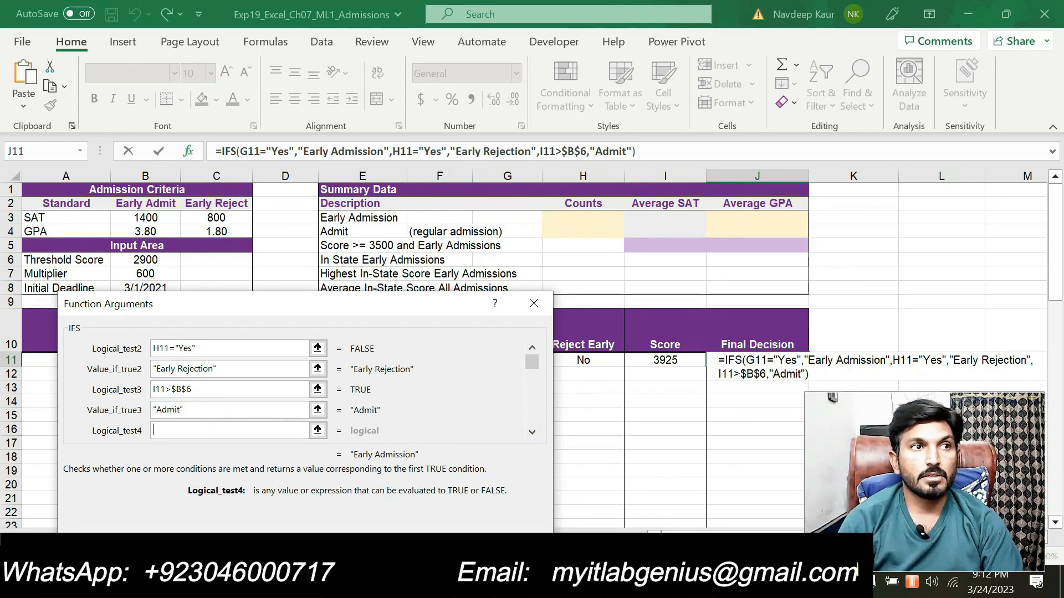
pyautogui.scroll(-1, 195, 442)
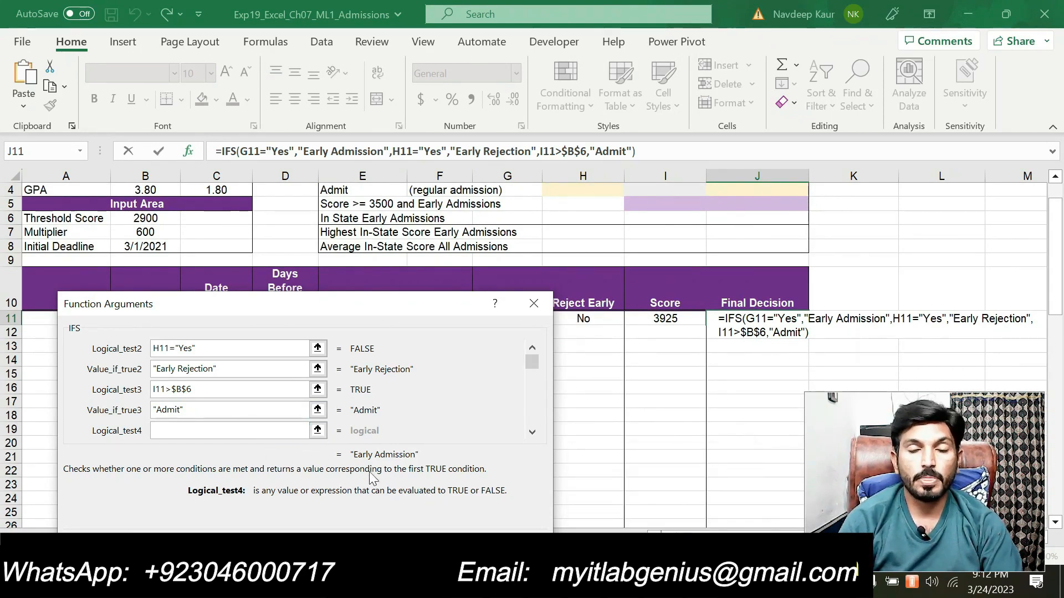
pyautogui.hotkey('alt', 'Tab')
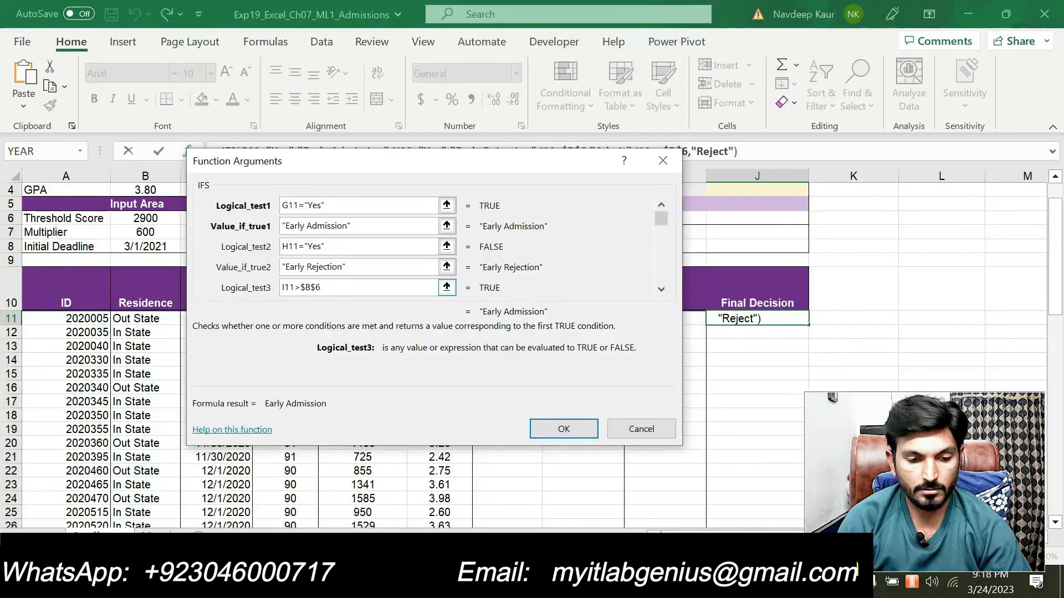
# Step: Review all four test and value pairs of the J11 IFS function against the worksheet data and accept the formula
pyautogui.scroll(-3, 683, 322)
pyautogui.scroll(3, 684, 321)
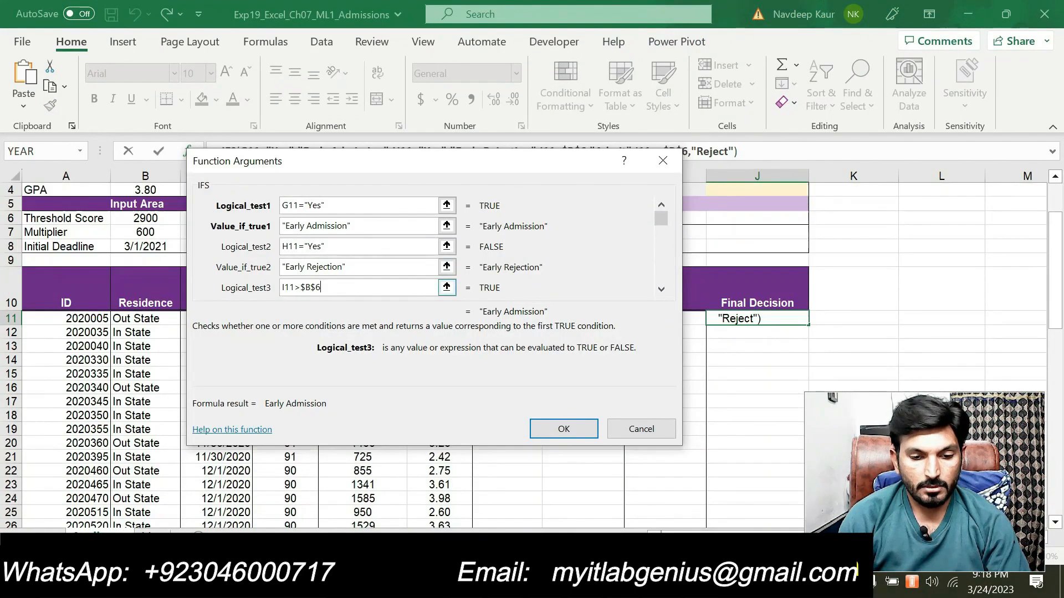
pyautogui.click(659, 288)
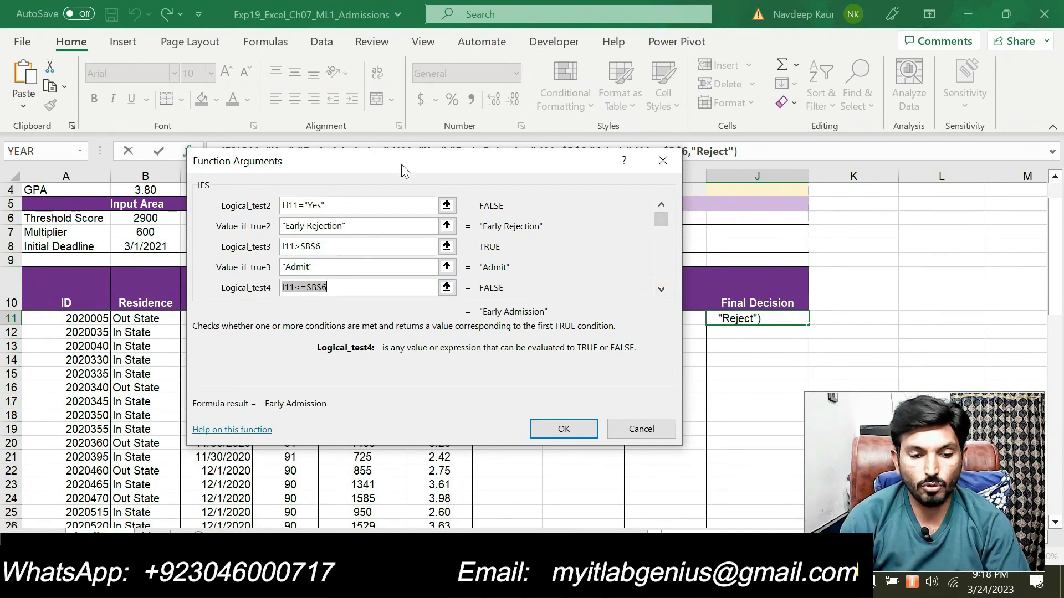
pyautogui.click(659, 294)
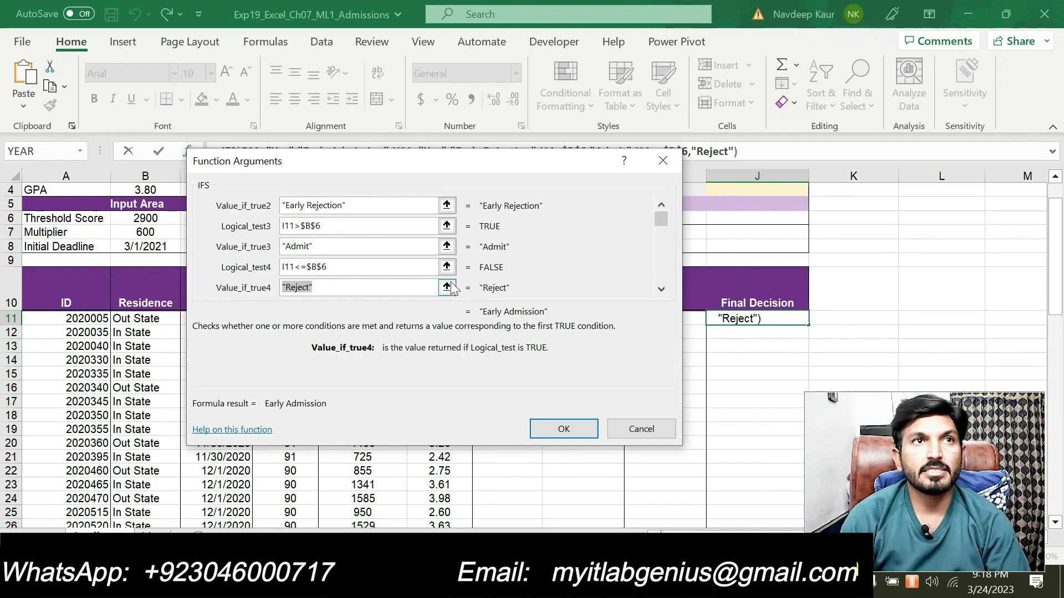
pyautogui.tripleClick(661, 205)
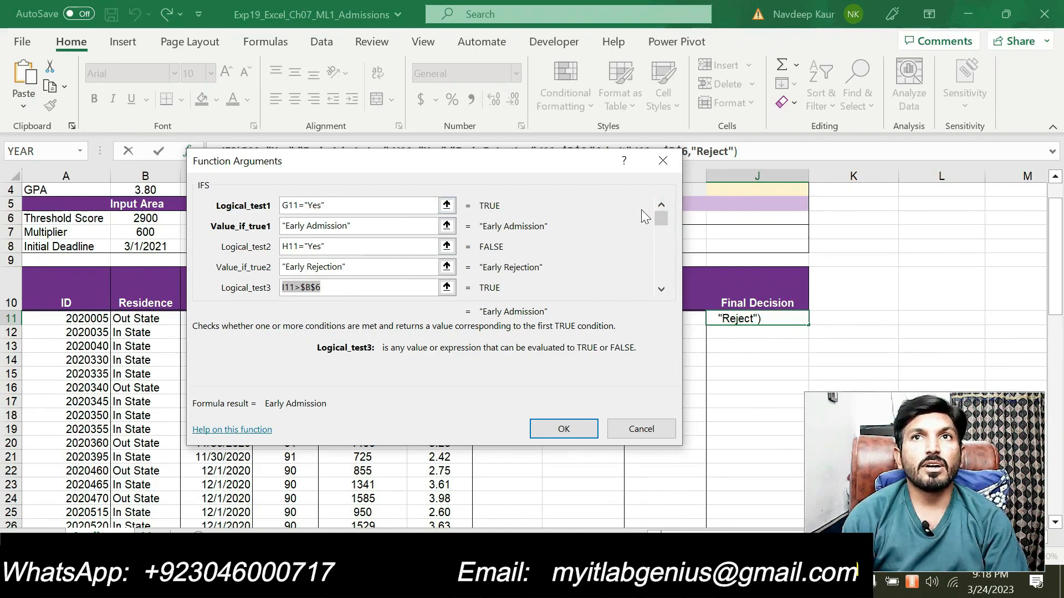
pyautogui.moveTo(350, 168); pyautogui.dragTo(388, 362)
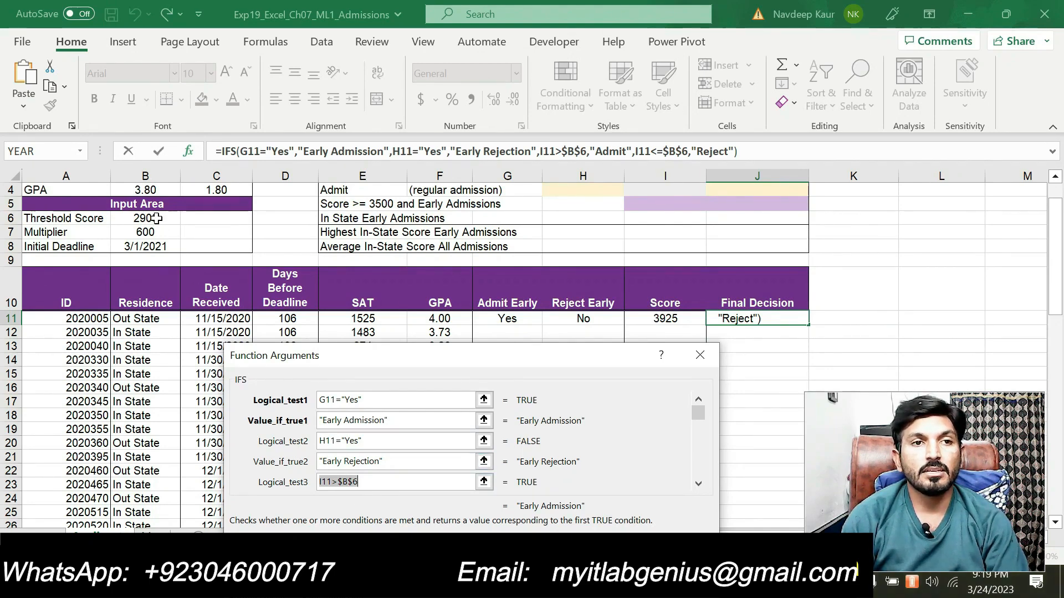
pyautogui.click(698, 484)
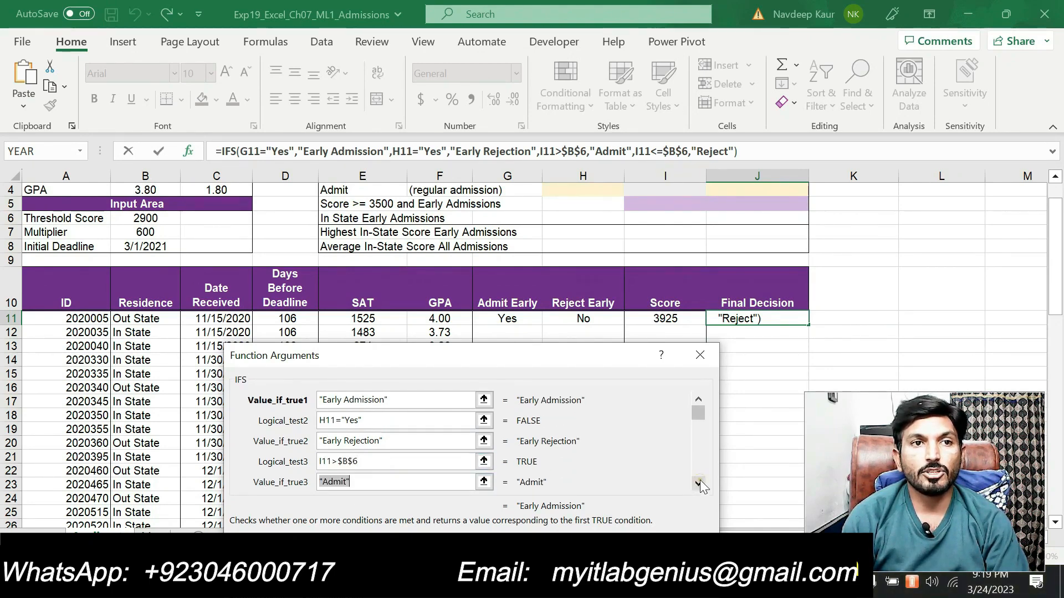
pyautogui.click(698, 483)
pyautogui.click(698, 484)
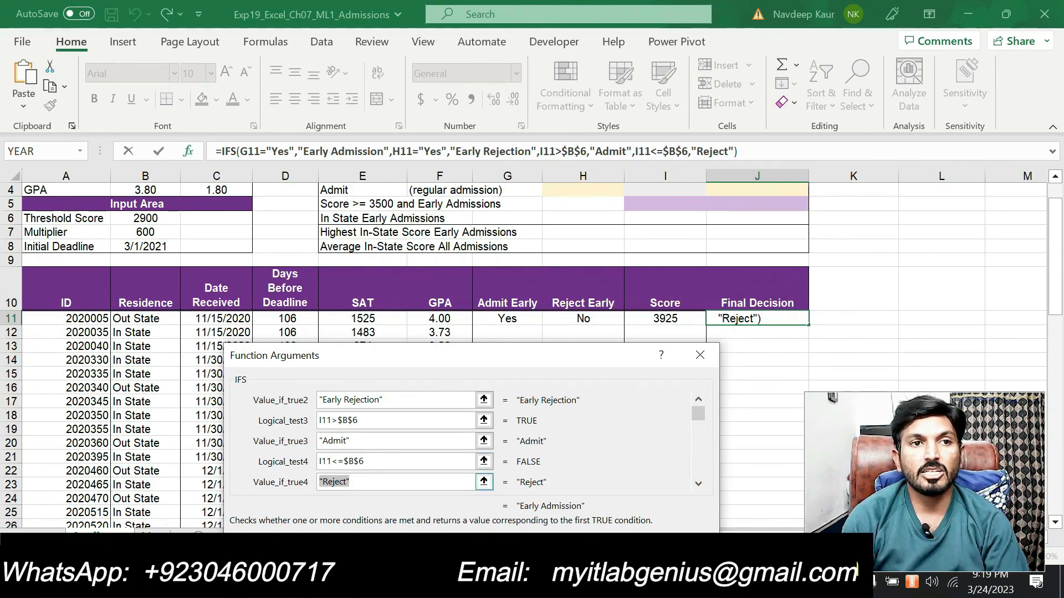
pyautogui.moveTo(424, 355); pyautogui.dragTo(367, 185)
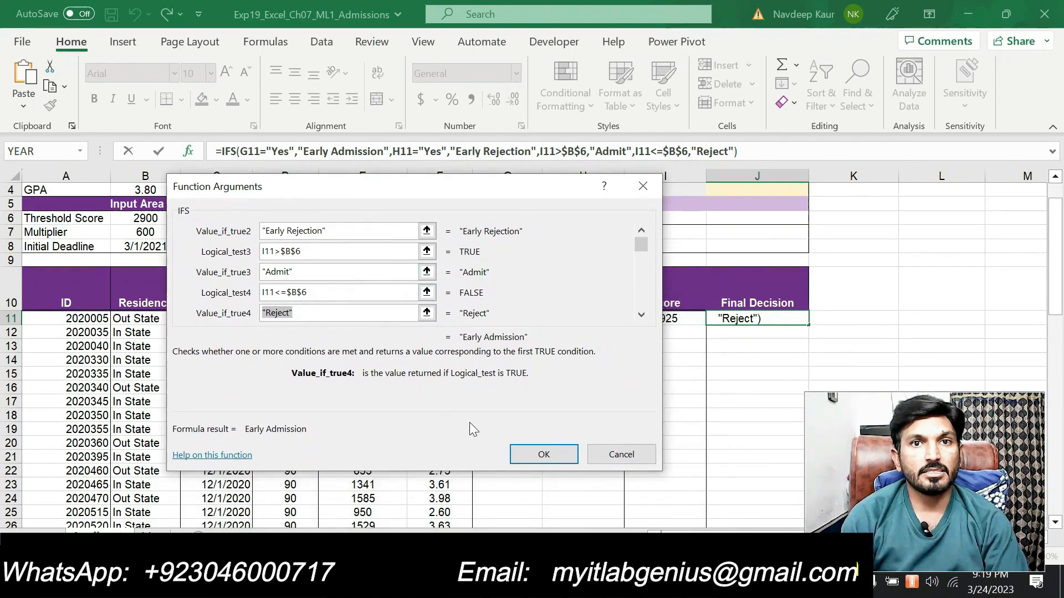
pyautogui.click(530, 454)
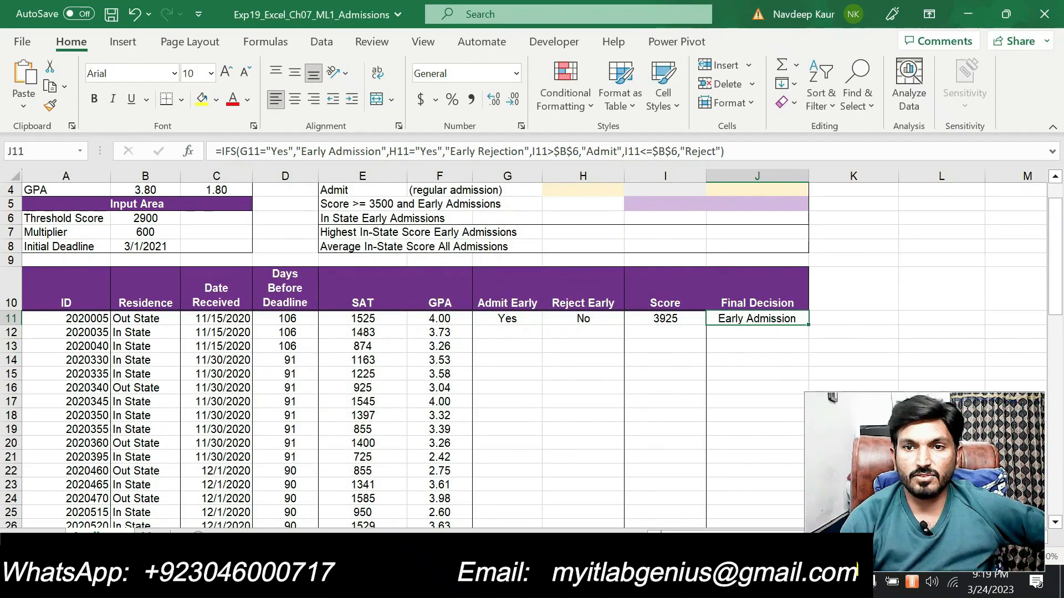
# Step: Switch to the Word instructions and remove the highlight from the step 7 paragraph about the IFS function in J11
pyautogui.hotkey('alt', 'Tab')
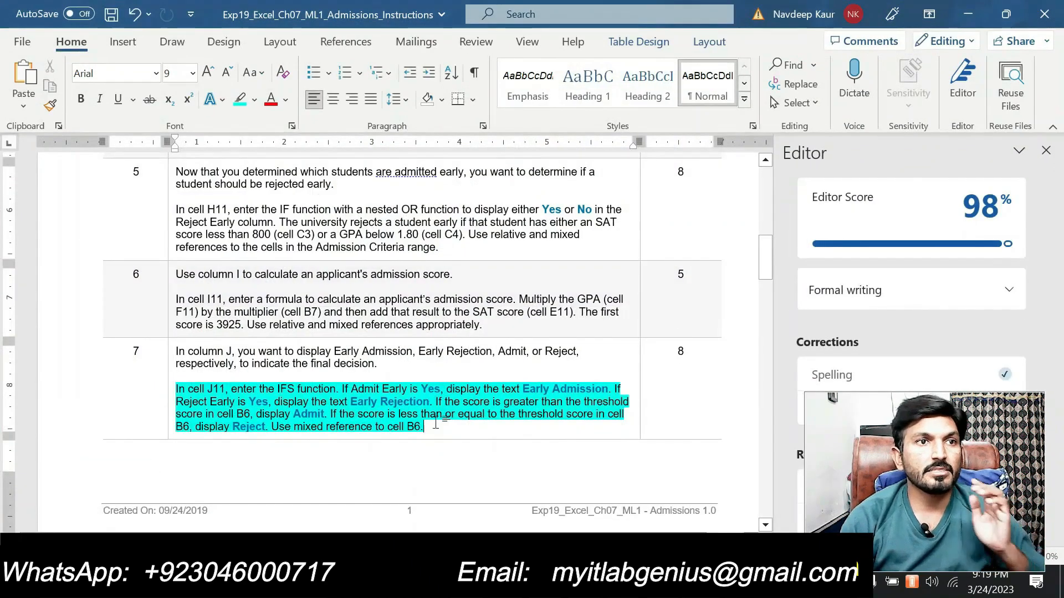
pyautogui.scroll(-1, 430, 405)
pyautogui.moveTo(423, 384); pyautogui.dragTo(176, 346)
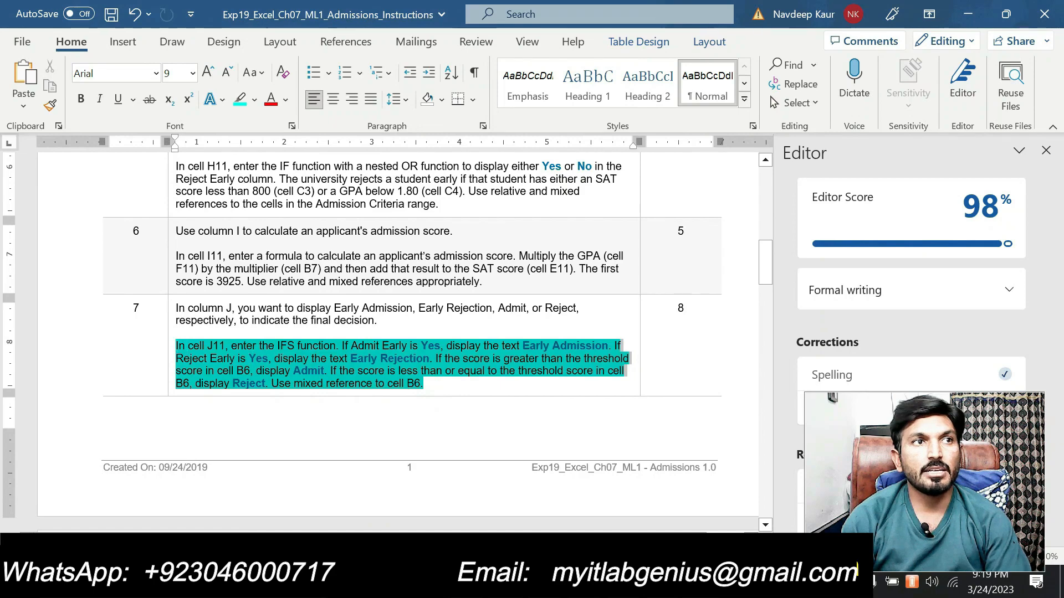
pyautogui.click(247, 325)
# Step: Highlight the step 8 instruction about copying the formulas down their columns in turquoise
pyautogui.scroll(-1, 247, 325)
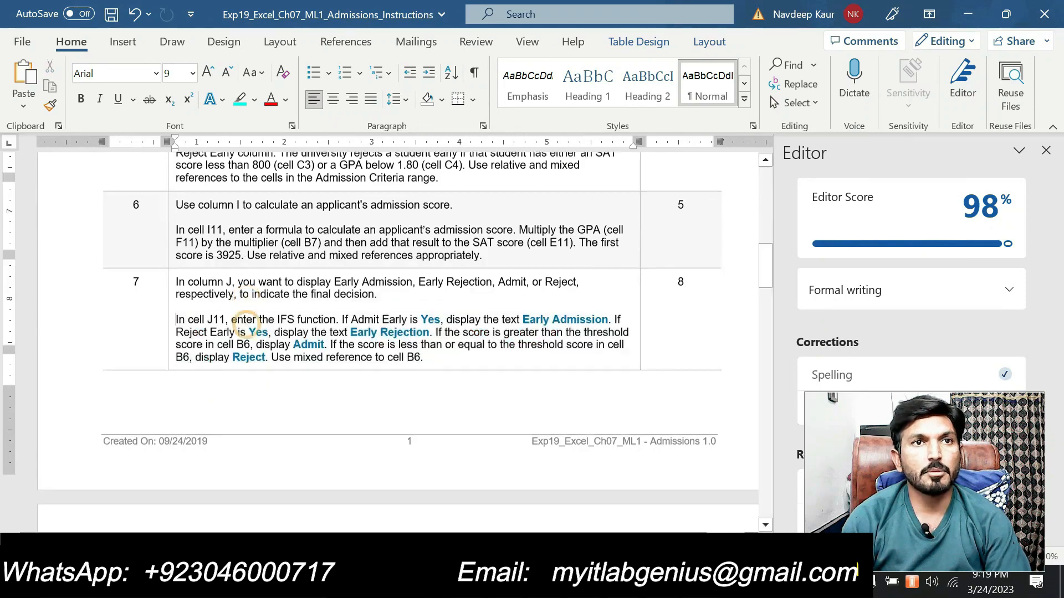
pyautogui.scroll(-8, 247, 325)
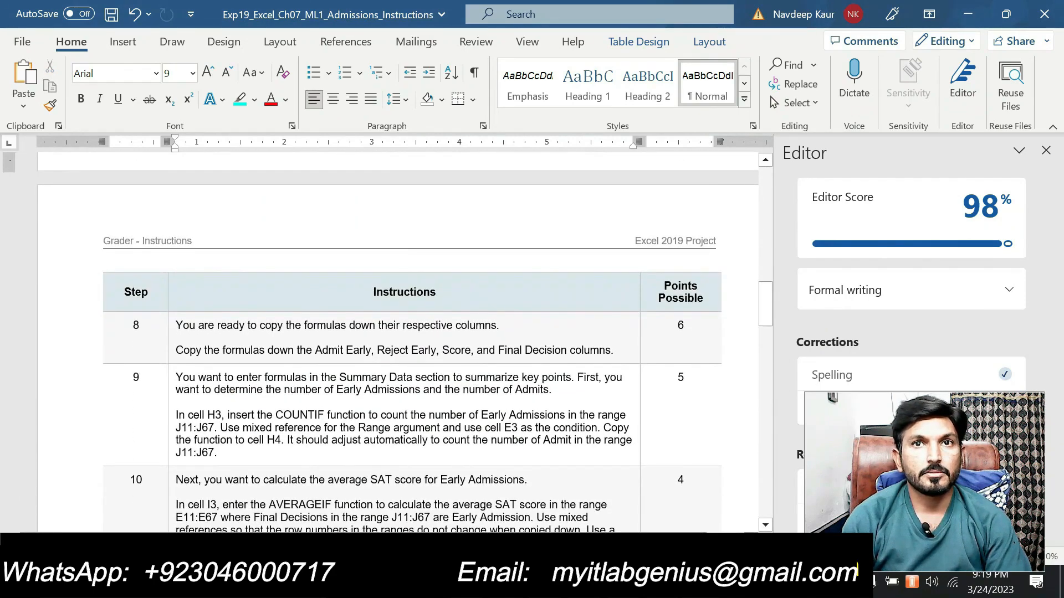
pyautogui.moveTo(616, 350); pyautogui.dragTo(176, 350)
pyautogui.click(247, 323)
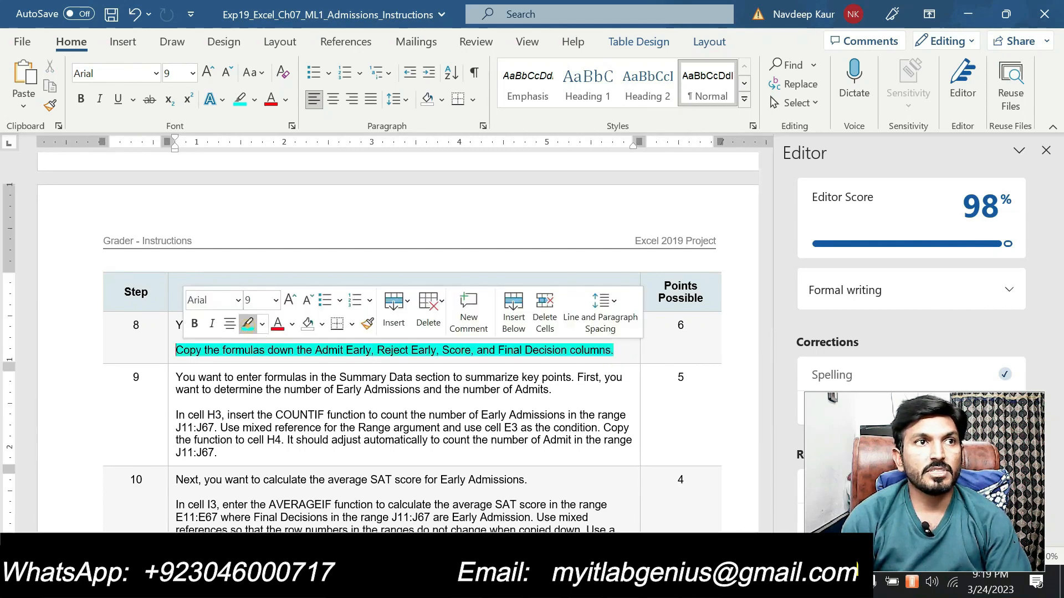
pyautogui.click(220, 350)
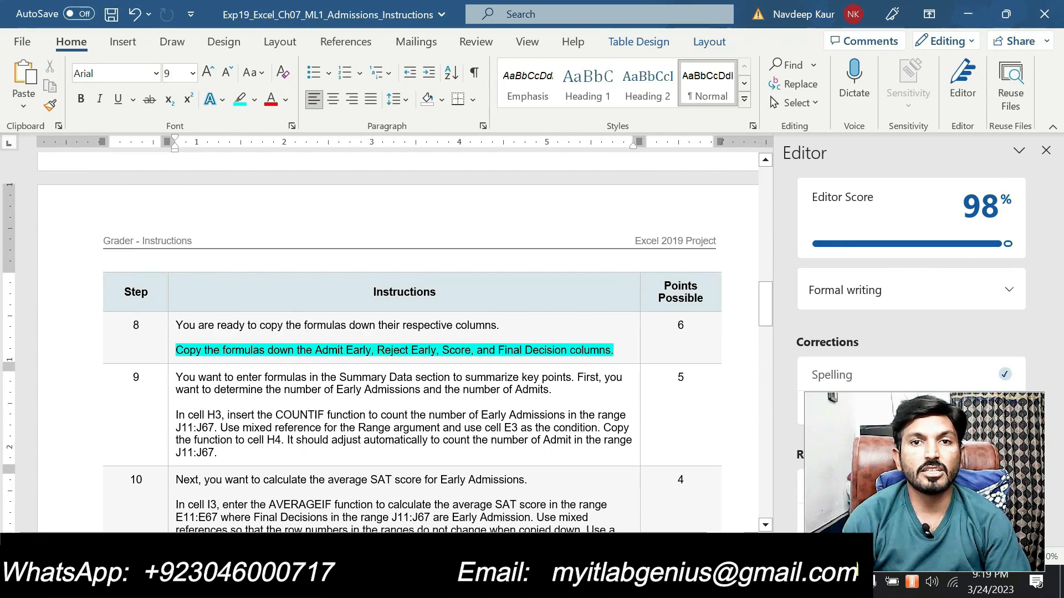
# Step: Switch to the Excel workbook and copy the Admit Early and Reject Early formulas from G11 and H11 down their columns
pyautogui.hotkey('alt', 'Tab')
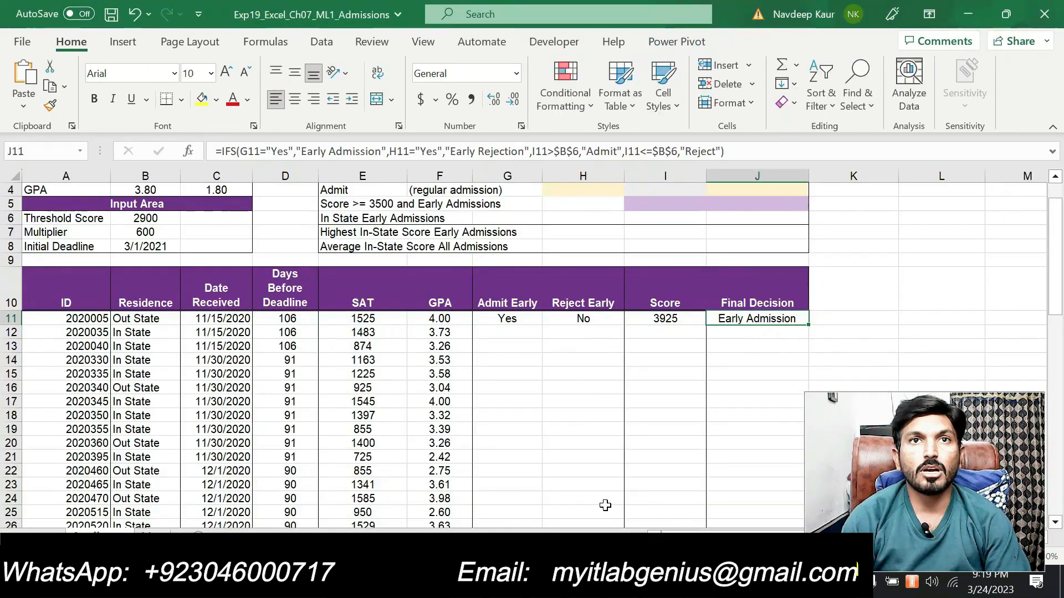
pyautogui.click(516, 320)
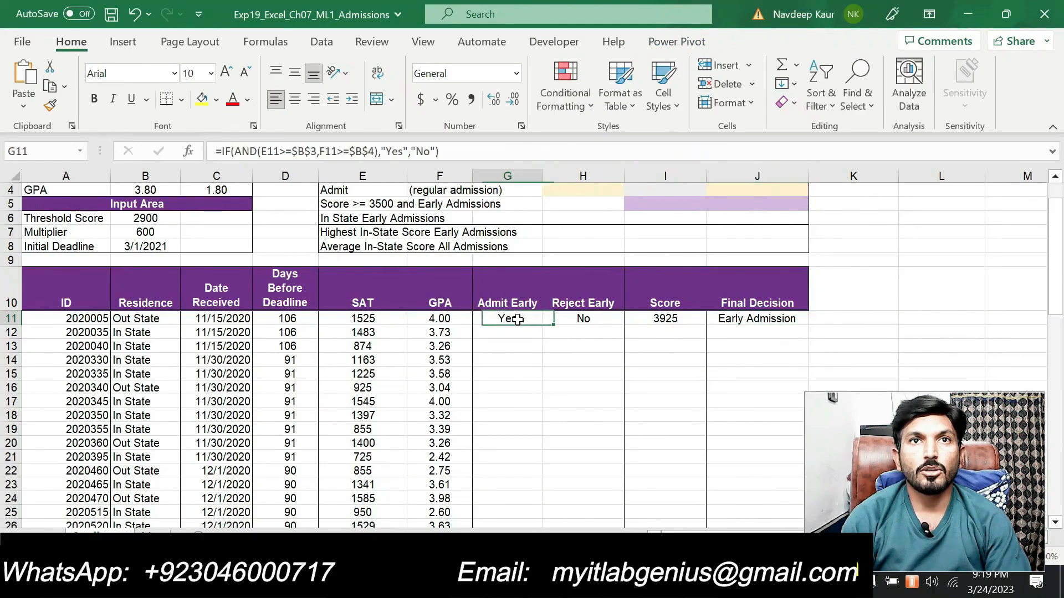
pyautogui.doubleClick(544, 326)
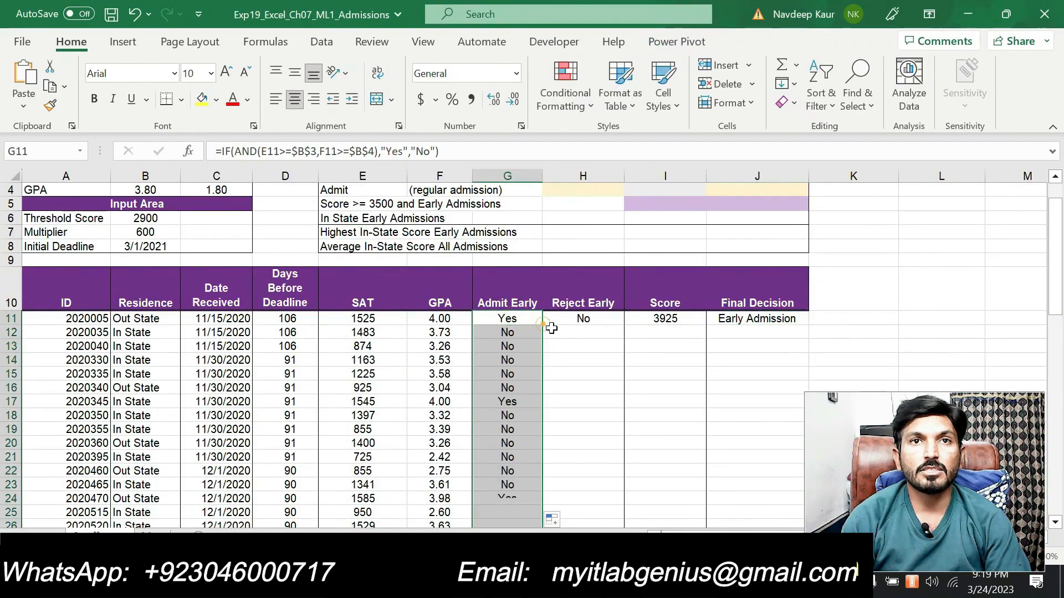
pyautogui.click(610, 318)
pyautogui.doubleClick(624, 326)
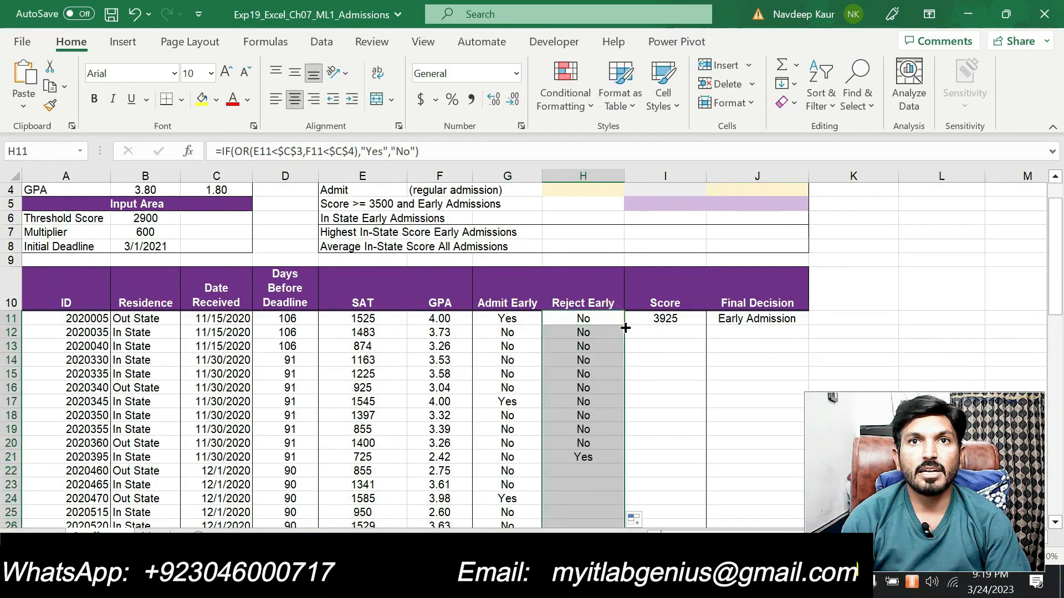
# Step: Copy the Score and Final Decision formulas from I11 and J11 down their columns and look over the filled rows
pyautogui.click(665, 320)
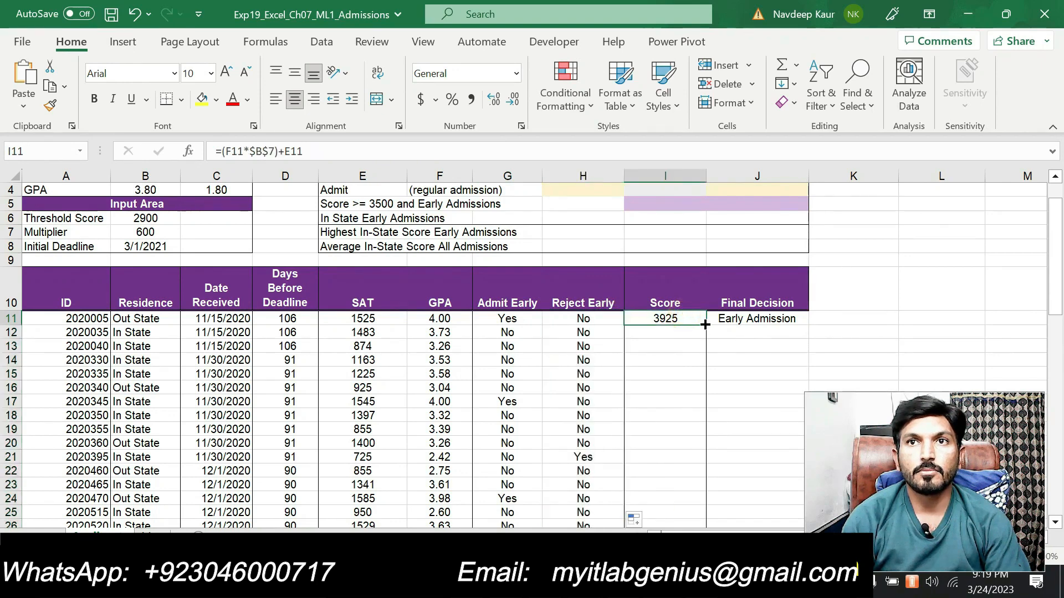
pyautogui.doubleClick(705, 325)
pyautogui.click(757, 320)
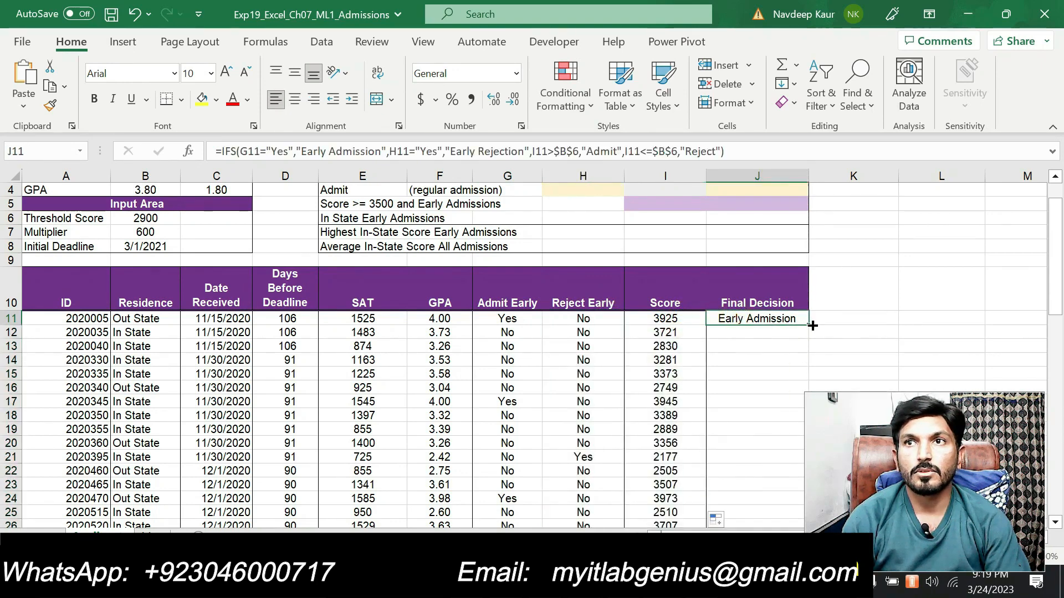
pyautogui.doubleClick(813, 326)
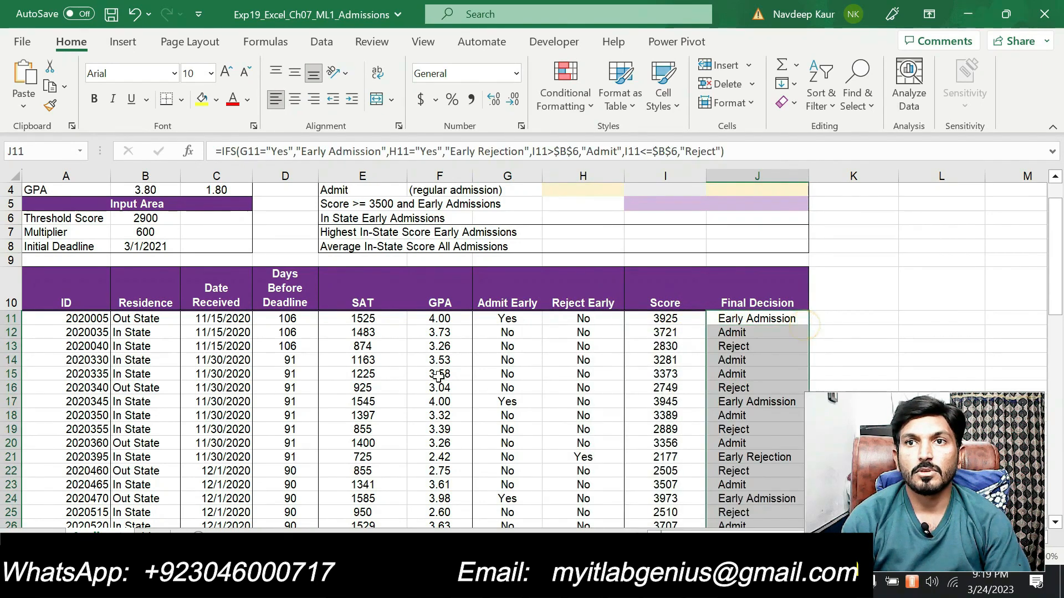
pyautogui.scroll(-3, 452, 382)
pyautogui.scroll(1, 438, 377)
pyautogui.scroll(-1, 436, 377)
pyautogui.scroll(-4, 436, 377)
pyautogui.scroll(2, 436, 376)
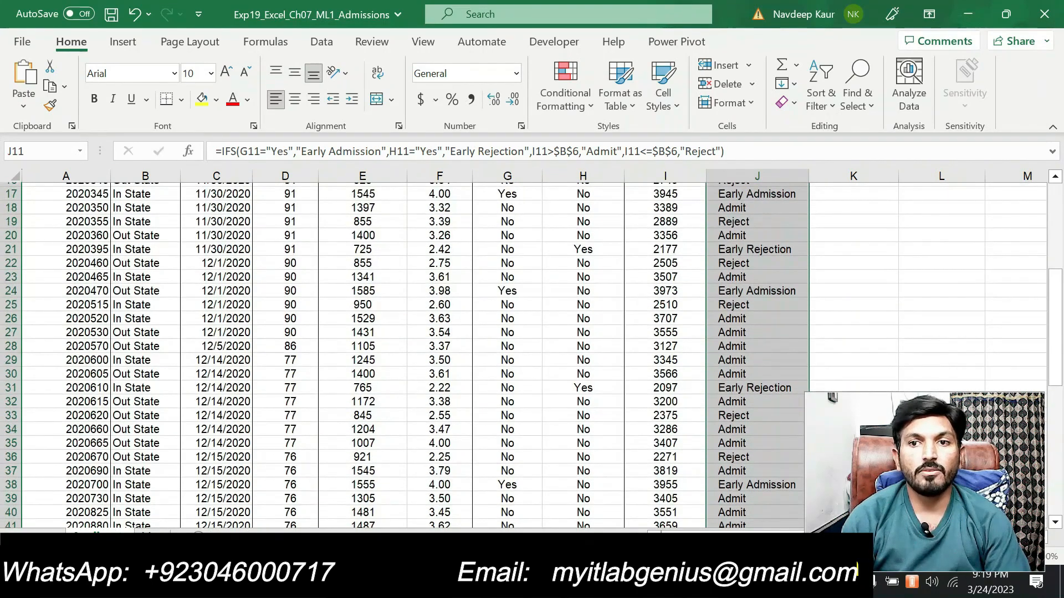
# Step: Return to the Word instructions, look over the upcoming steps, and remove the highlight from the step 8 instruction
pyautogui.hotkey('alt', 'Tab')
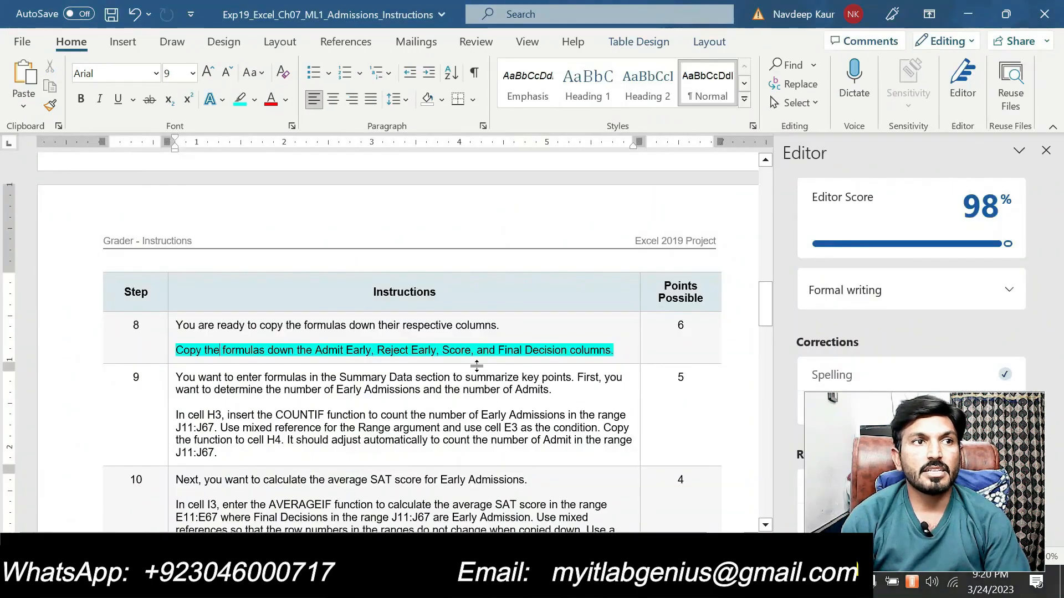
pyautogui.scroll(-5, 477, 365)
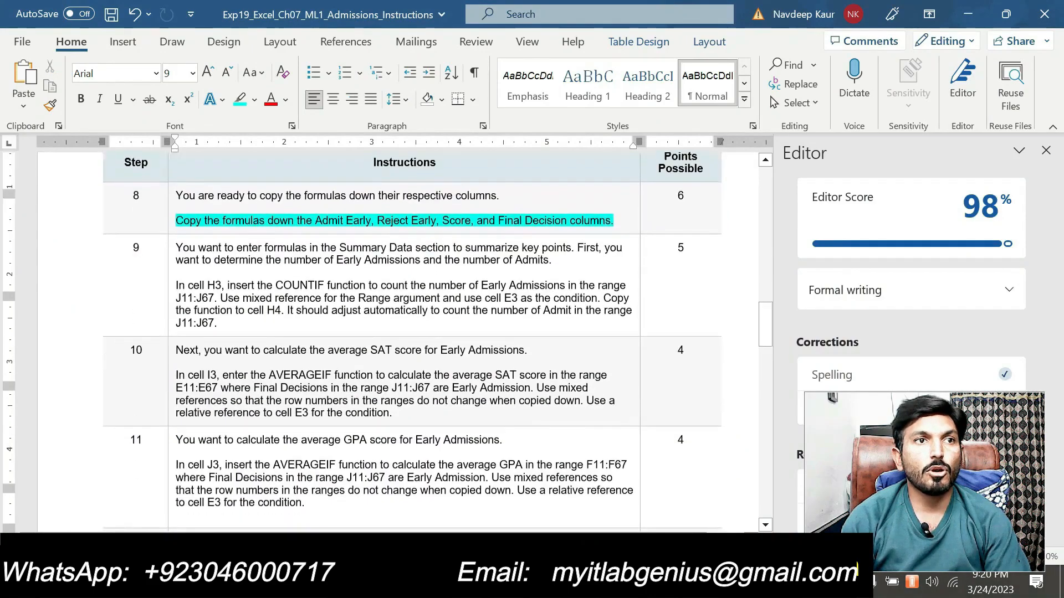
pyautogui.scroll(-11, 412, 341)
pyautogui.scroll(6, 413, 341)
pyautogui.scroll(7, 476, 364)
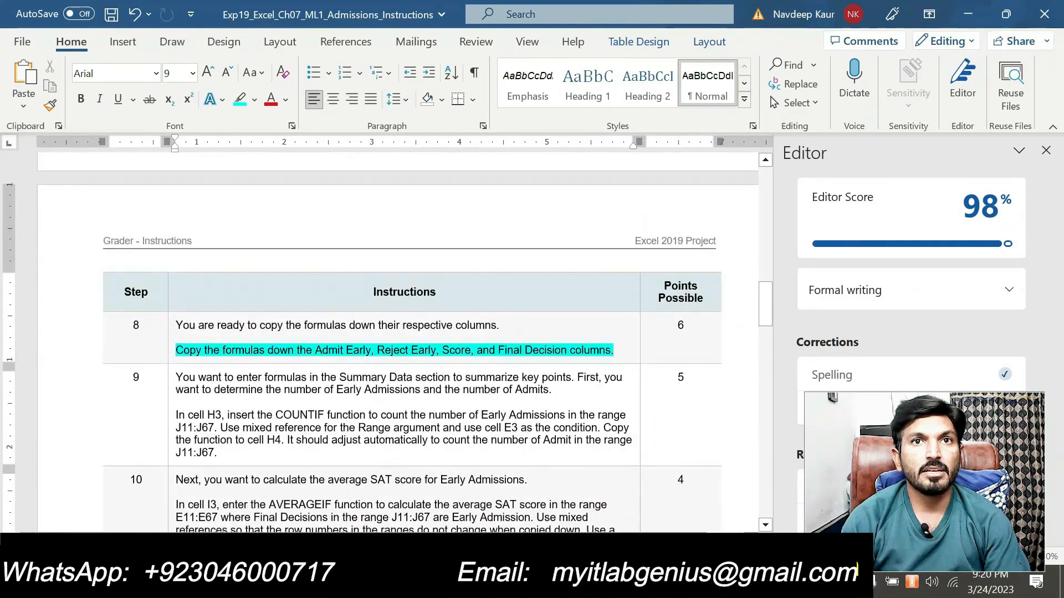
pyautogui.moveTo(220, 350); pyautogui.dragTo(252, 358)
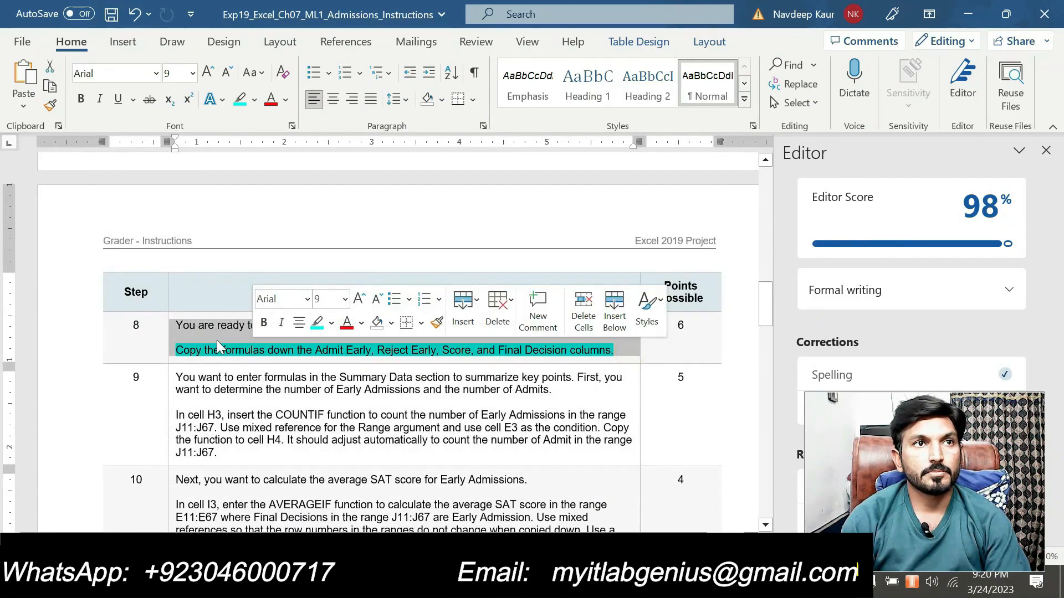
pyautogui.click(250, 351)
pyautogui.moveTo(176, 349); pyautogui.dragTo(611, 350)
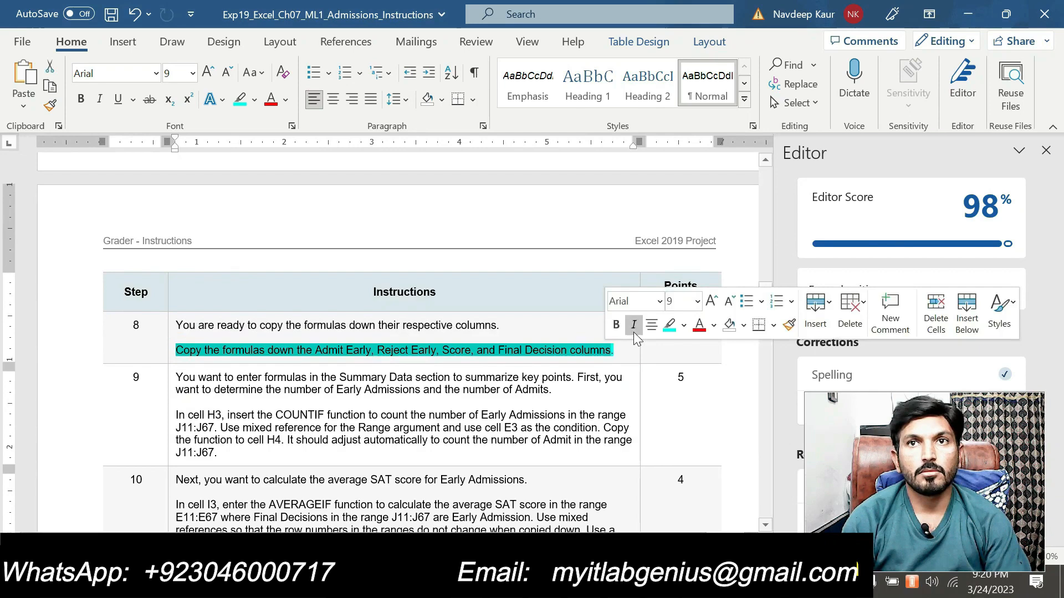
pyautogui.click(669, 326)
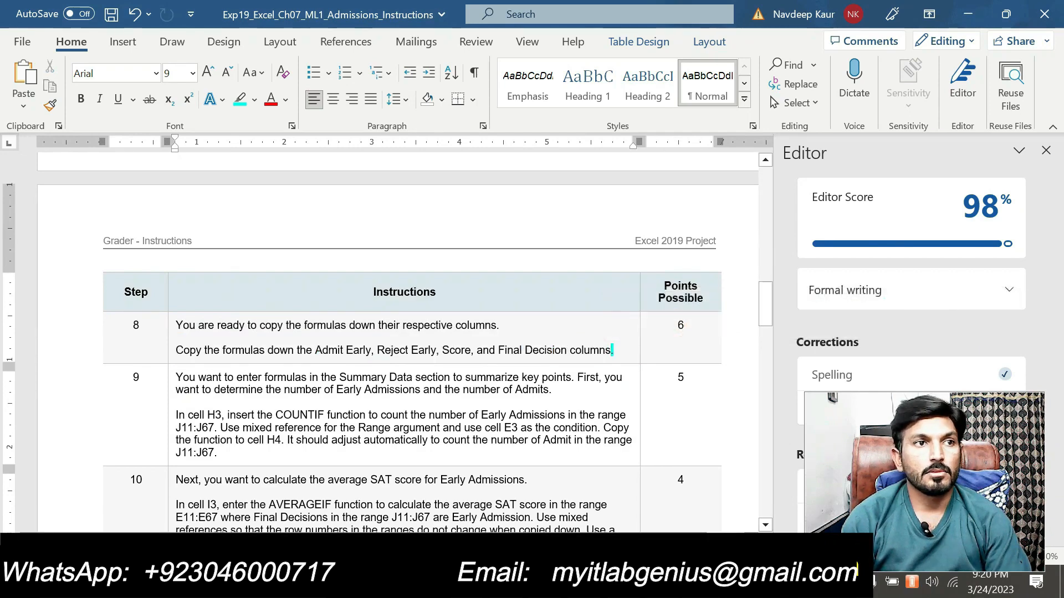
# Step: Highlight the step 9 COUNTIF instruction in turquoise and close the Editor pane
pyautogui.moveTo(283, 441); pyautogui.dragTo(176, 415)
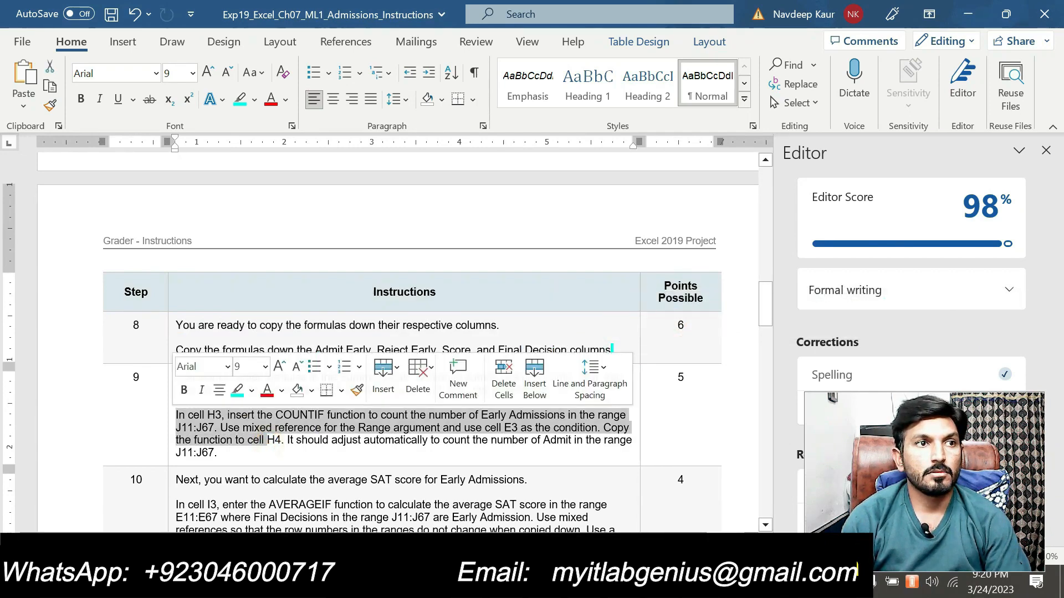
pyautogui.tripleClick(217, 452)
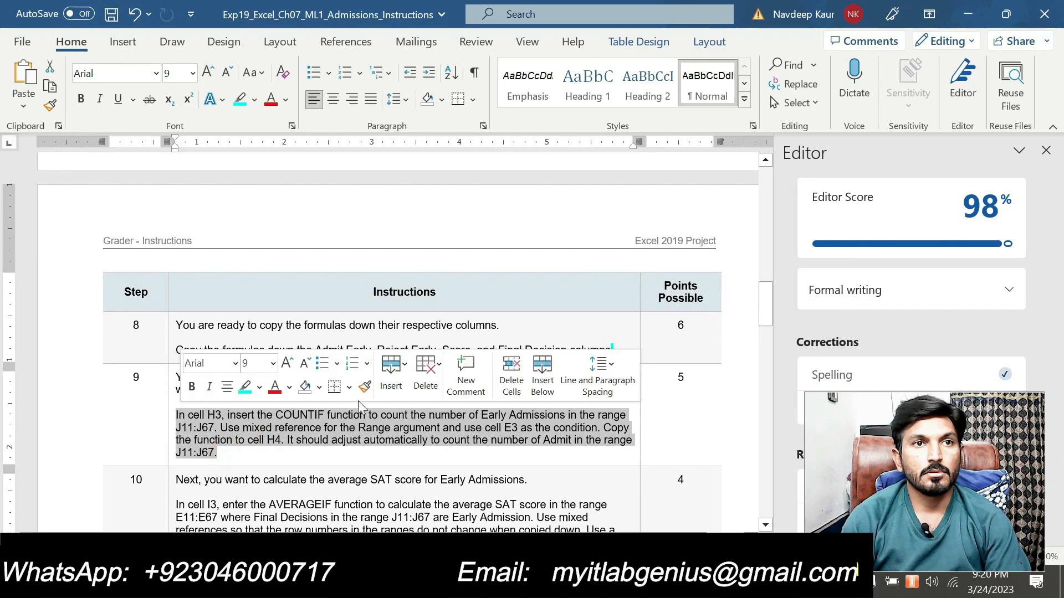
pyautogui.click(244, 386)
pyautogui.scroll(-2, 250, 387)
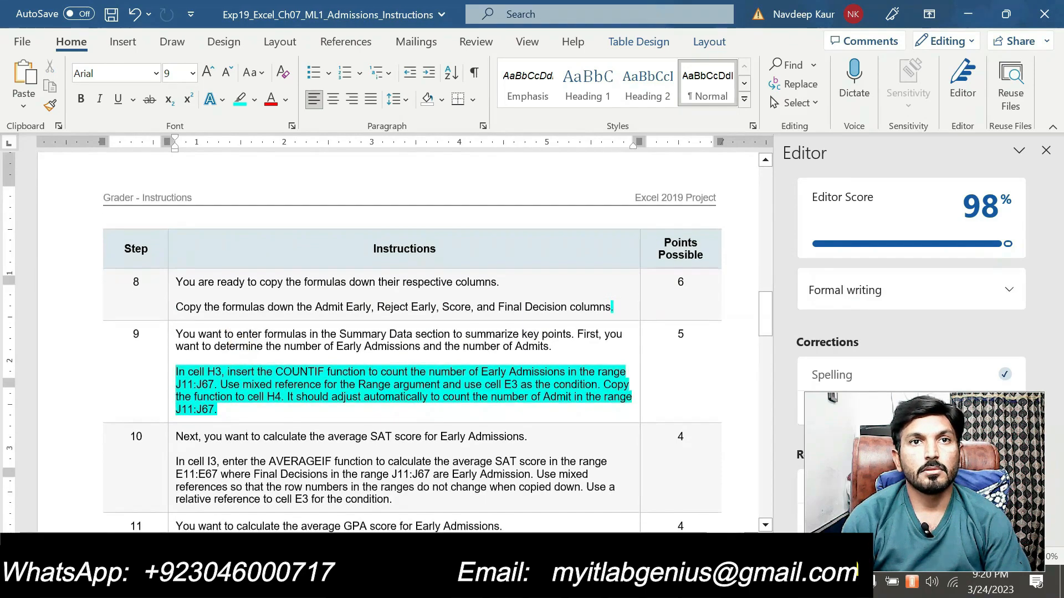
pyautogui.scroll(-1, 413, 343)
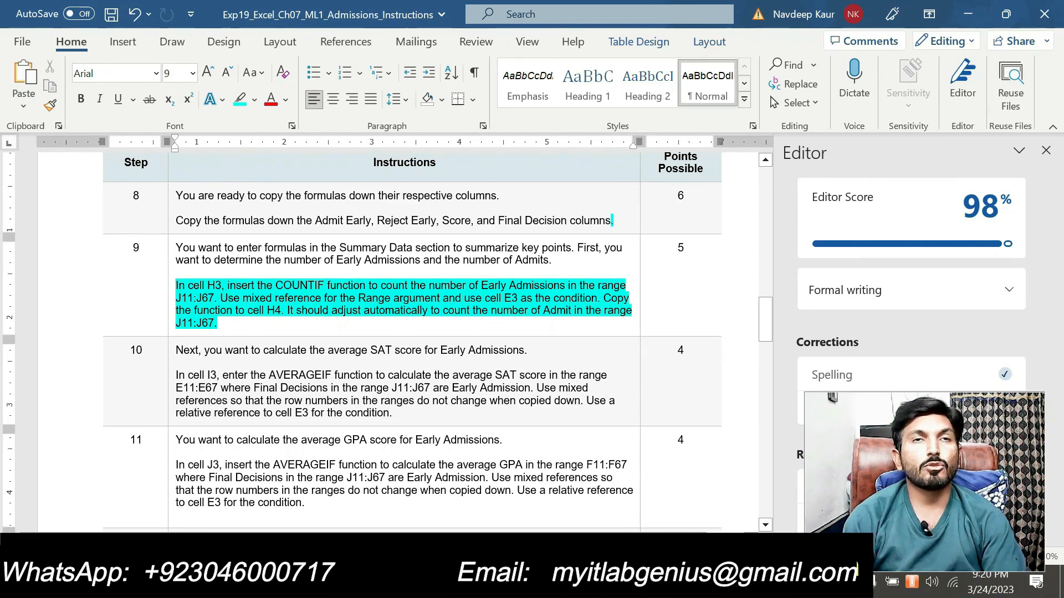
pyautogui.click(1046, 150)
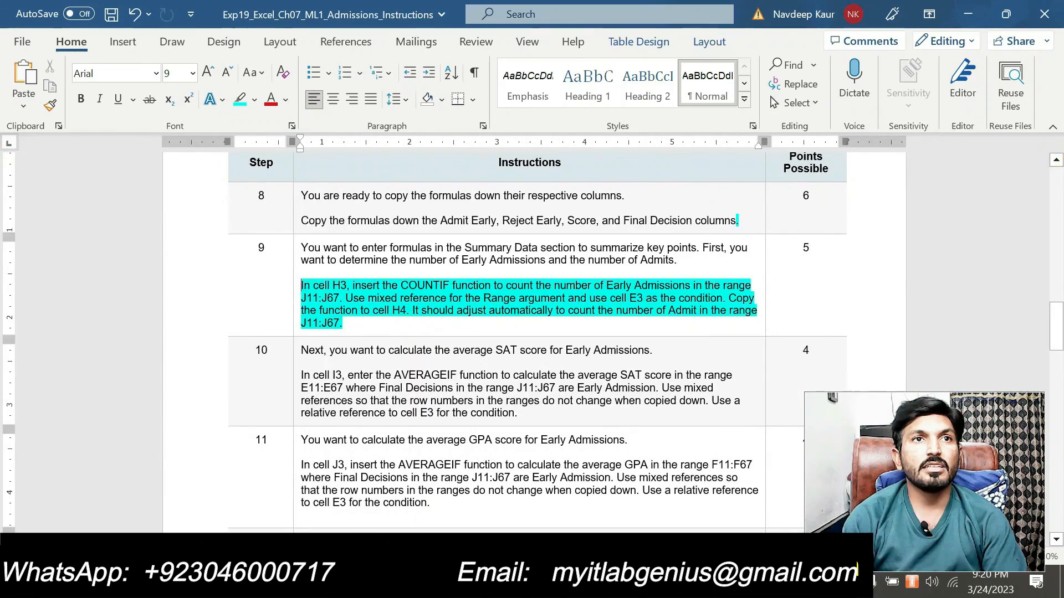
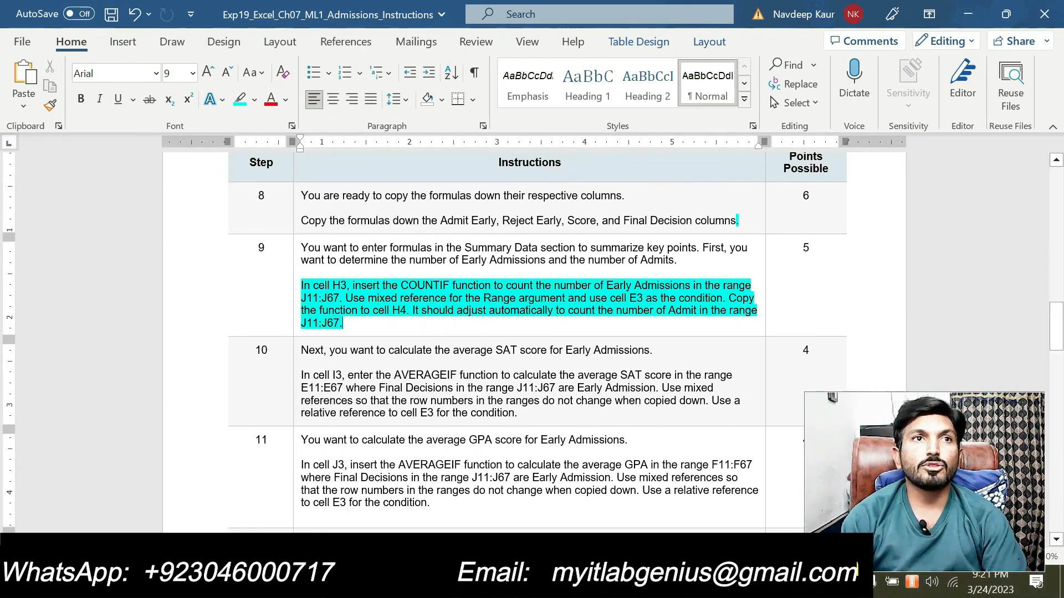
# Step: Examine the J11:J67 range, mixed reference and copy-to-H4 requirements in the step 9 instruction
pyautogui.moveTo(339, 297); pyautogui.dragTo(301, 297)
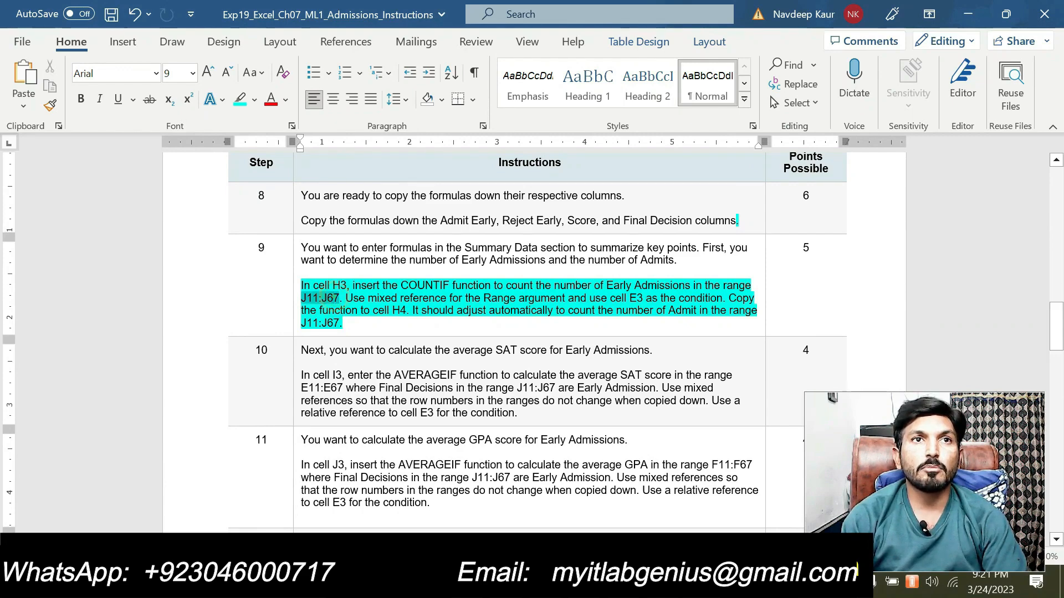
pyautogui.click(403, 310)
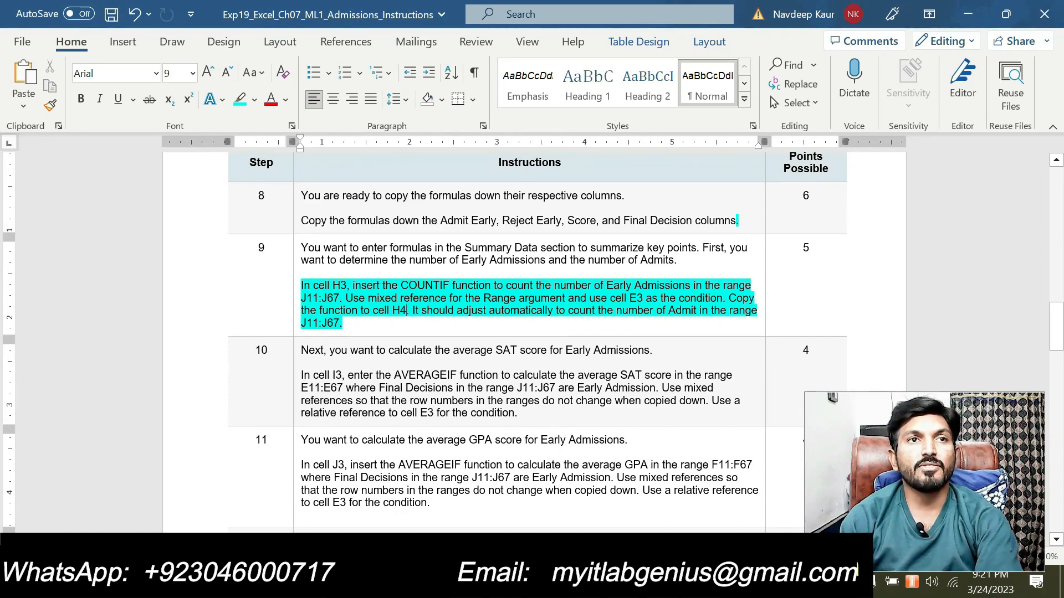
pyautogui.press('F7')
pyautogui.click(1045, 149)
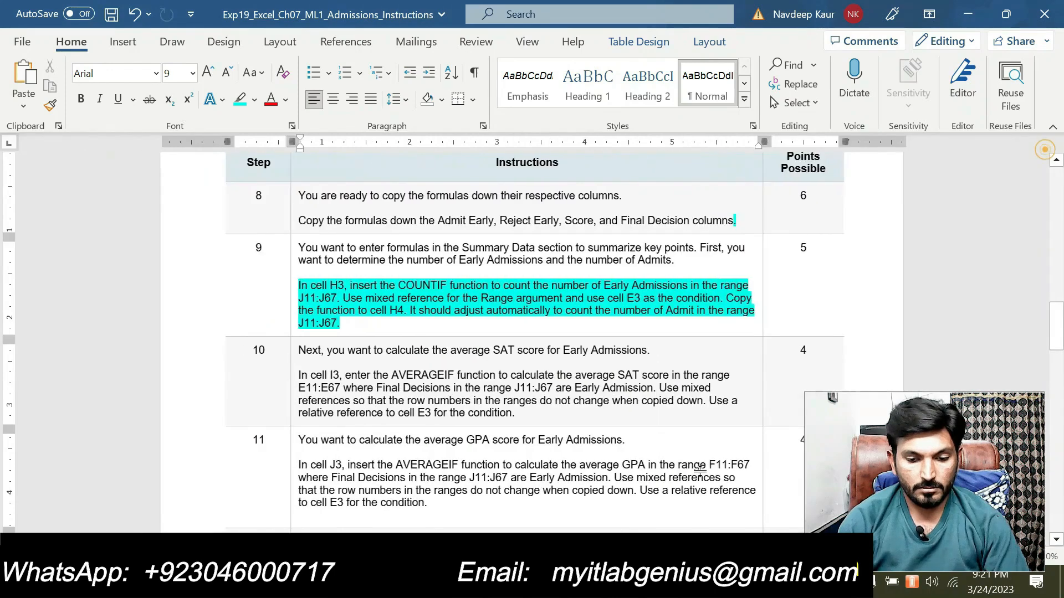
# Step: Switch to the Excel workbook and start a COUNTIF function in H3 with its function arguments open
pyautogui.hotkey('alt', 'Tab')
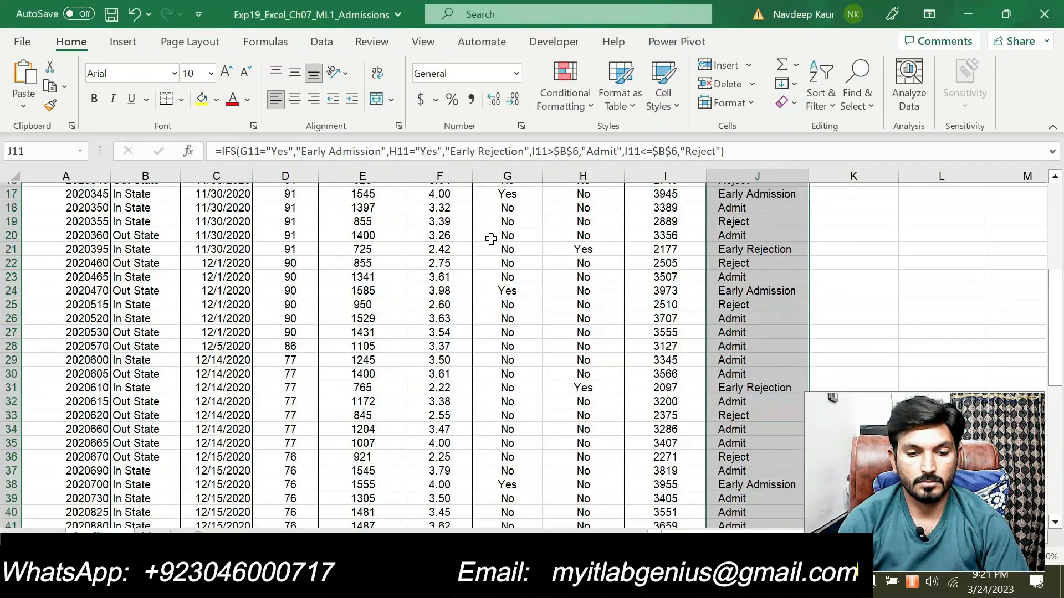
pyautogui.click(590, 216)
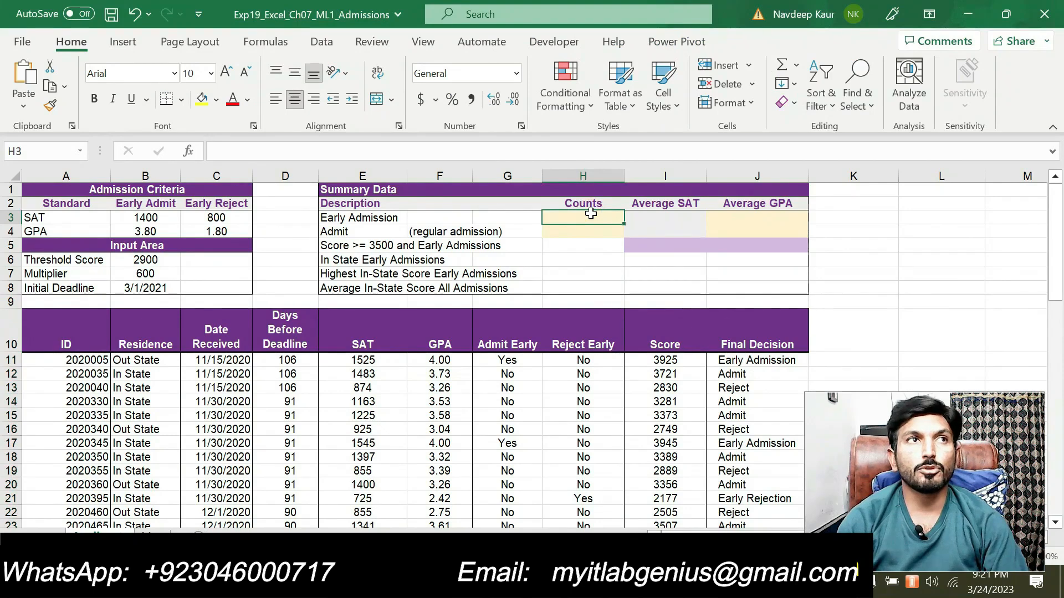
pyautogui.write('=')
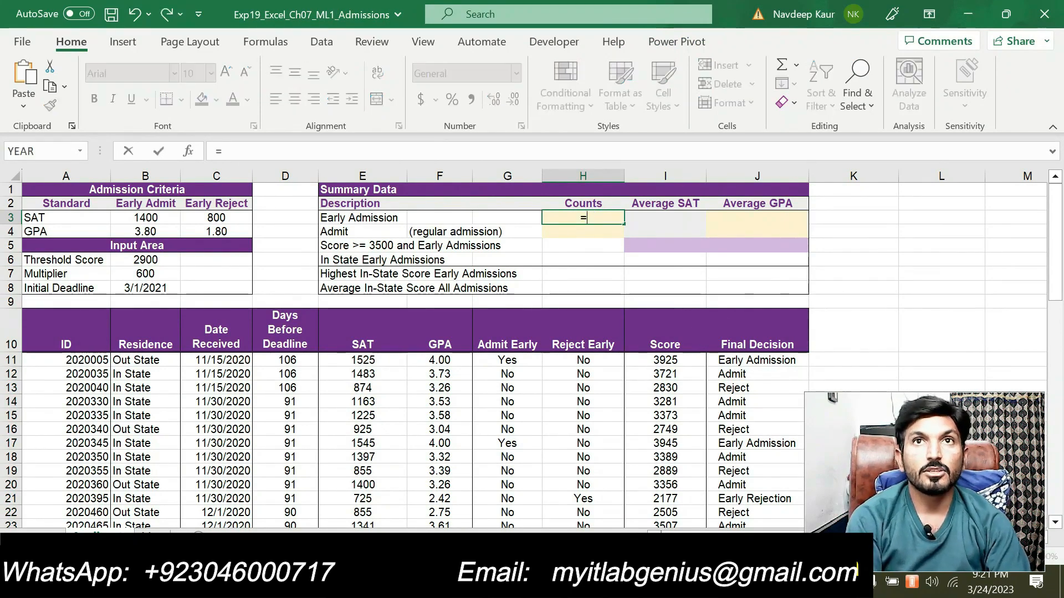
pyautogui.write('coun')
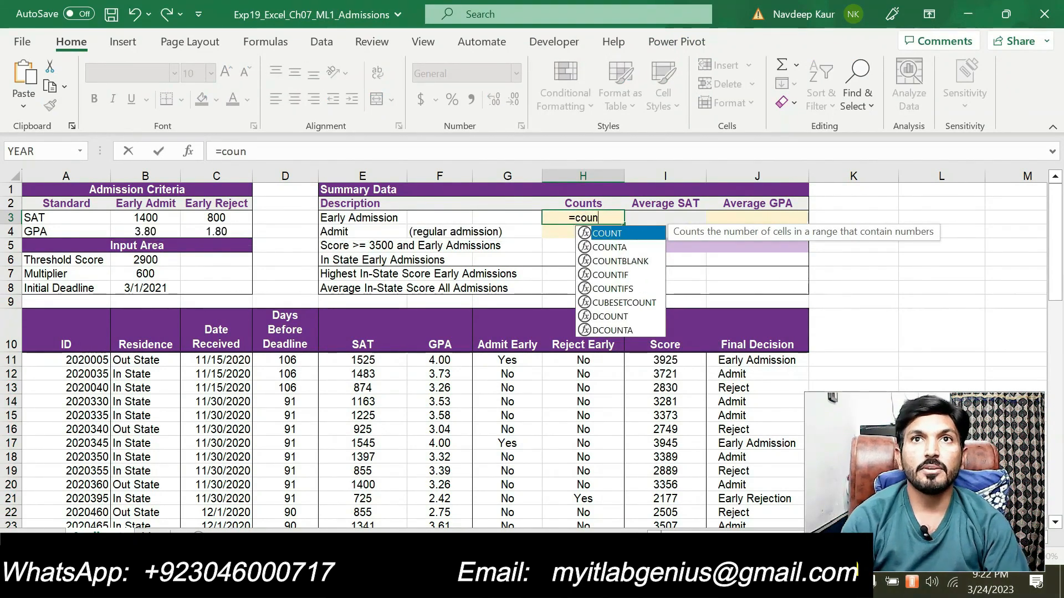
pyautogui.doubleClick(598, 273)
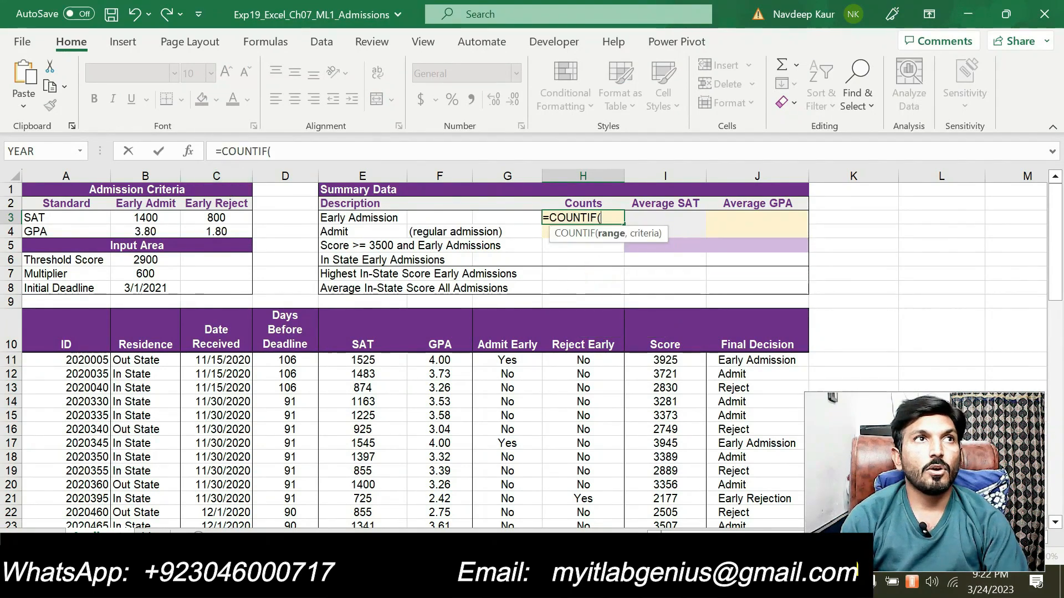
pyautogui.click(189, 153)
pyautogui.moveTo(392, 218); pyautogui.dragTo(325, 134)
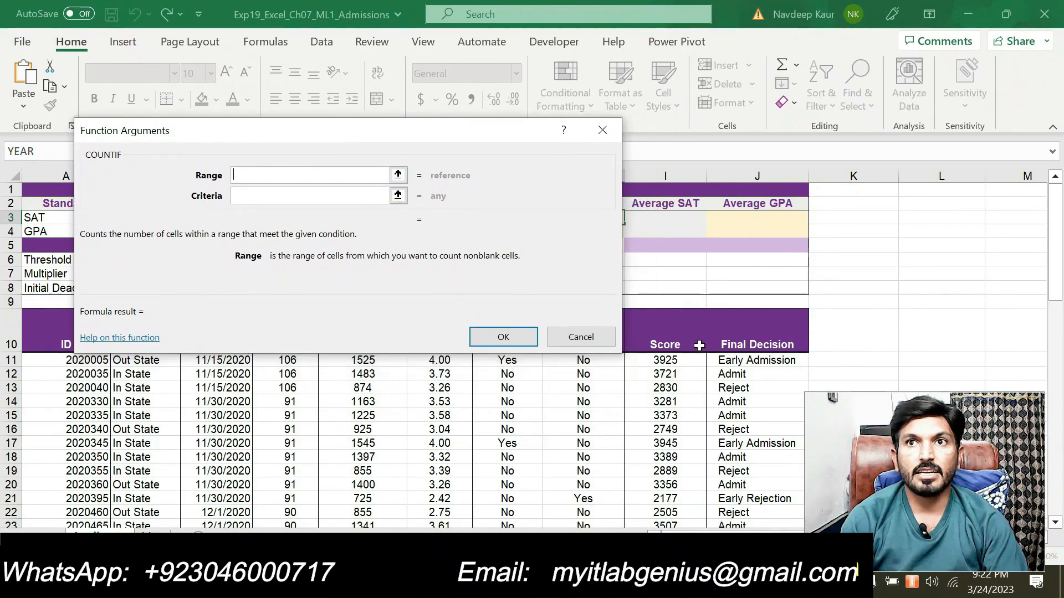
# Step: Set the COUNTIF range to the Final Decision cells as $J$11:$J$67
pyautogui.moveTo(733, 359); pyautogui.dragTo(736, 496)
pyautogui.scroll(5, 619, 456)
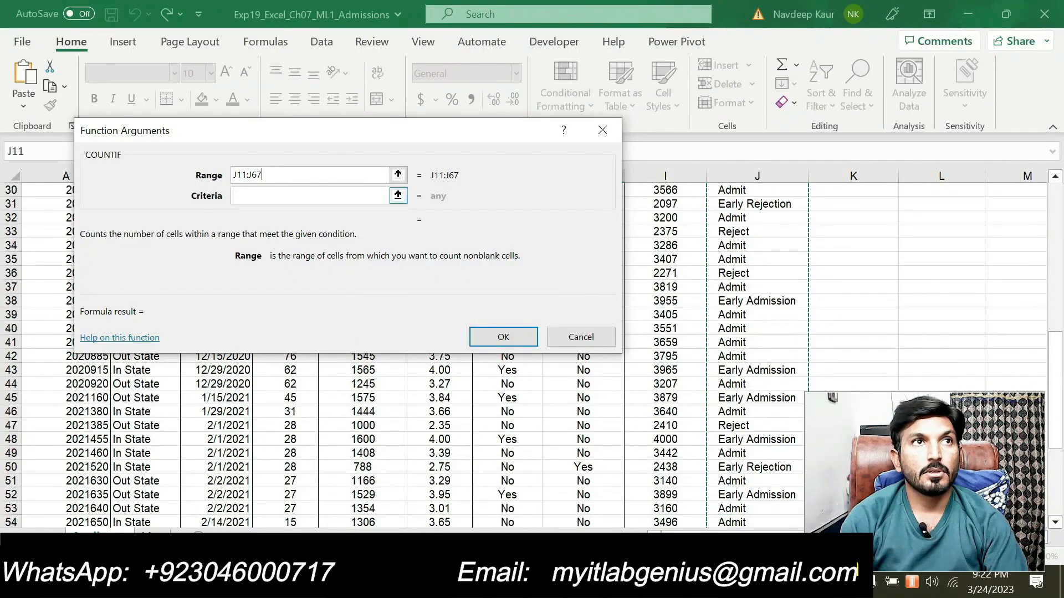
pyautogui.click(266, 181)
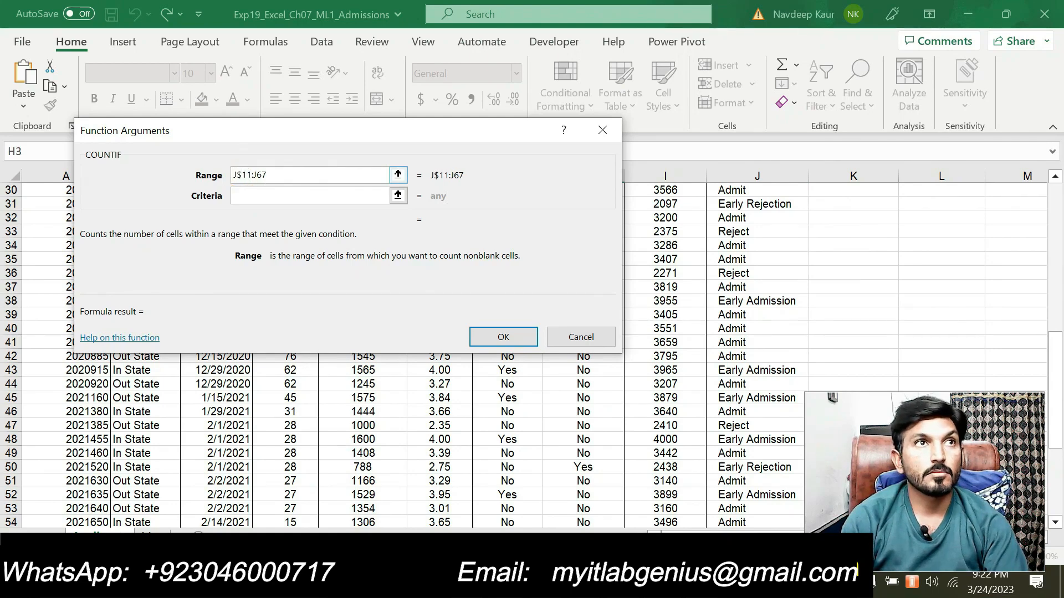
pyautogui.click(256, 175)
pyautogui.write('$J')
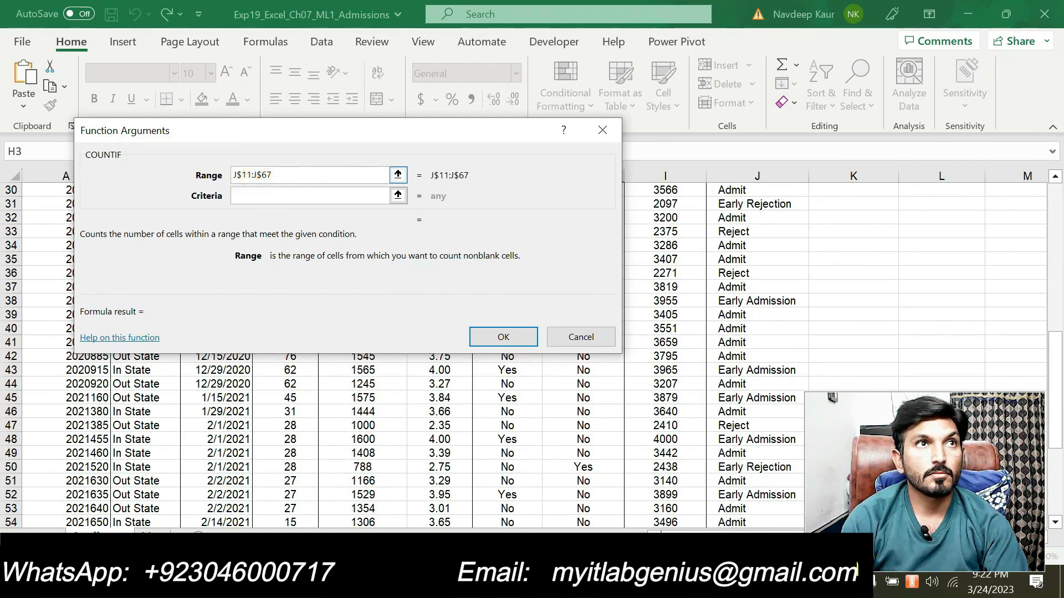
pyautogui.write('$')
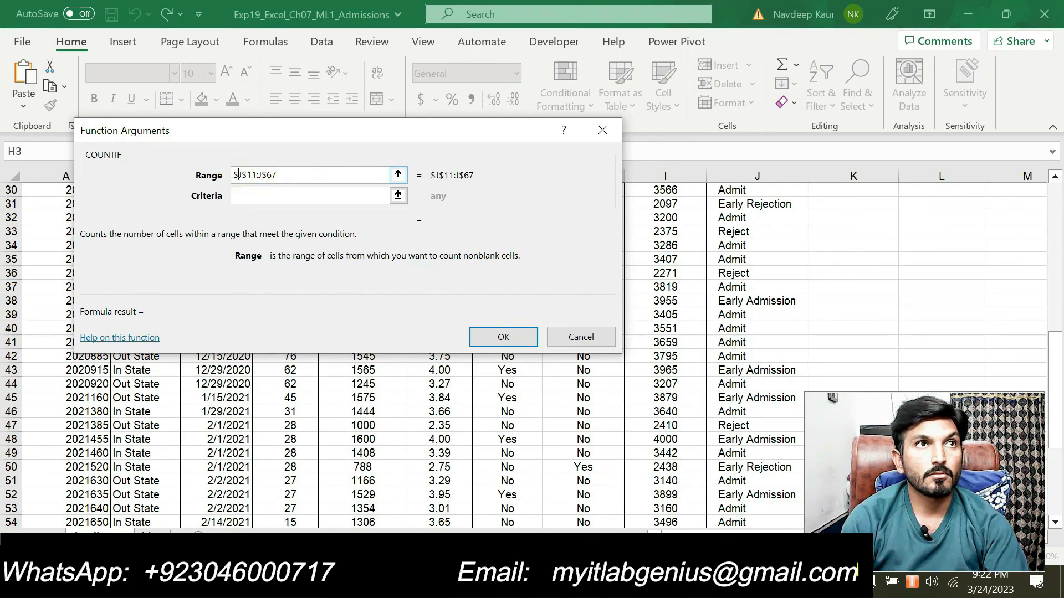
# Step: Set the COUNTIF criteria to E3 and insert the function in H3
pyautogui.click(273, 193)
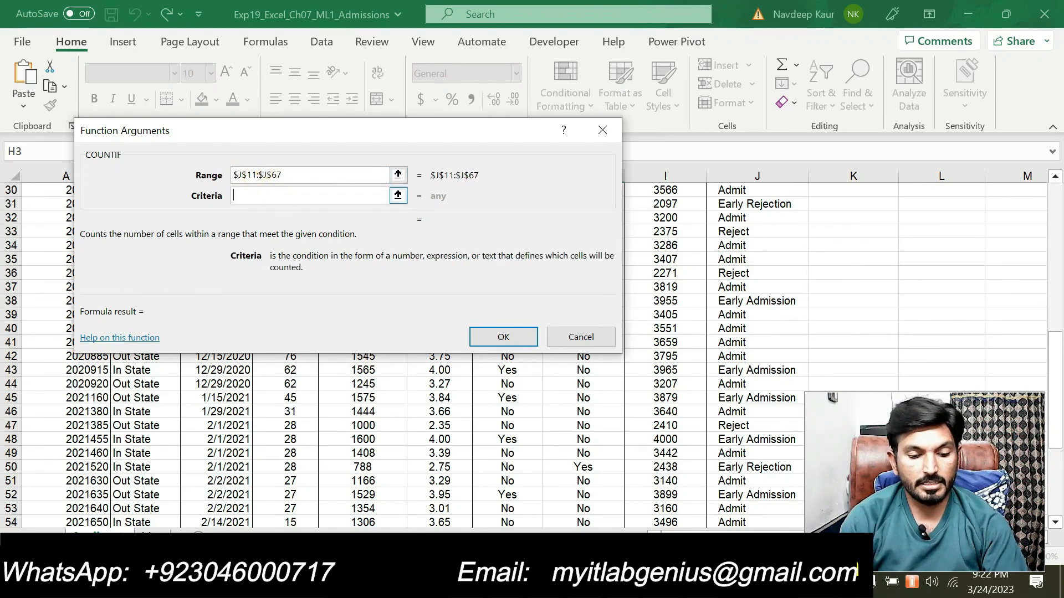
pyautogui.write('e3')
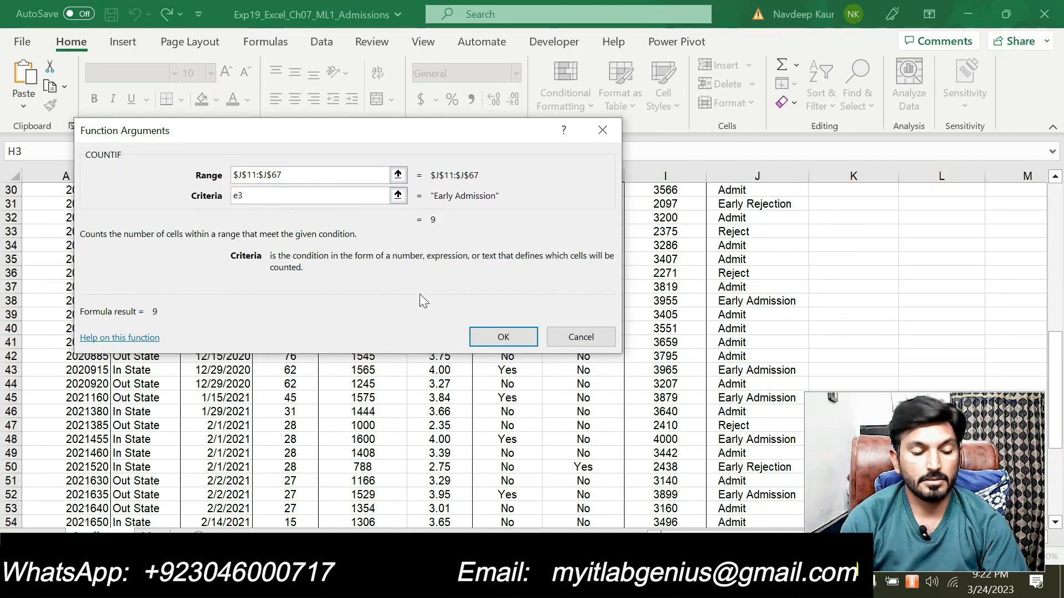
pyautogui.press('BackSpace')
pyautogui.press('BackSpace')
pyautogui.write('E3')
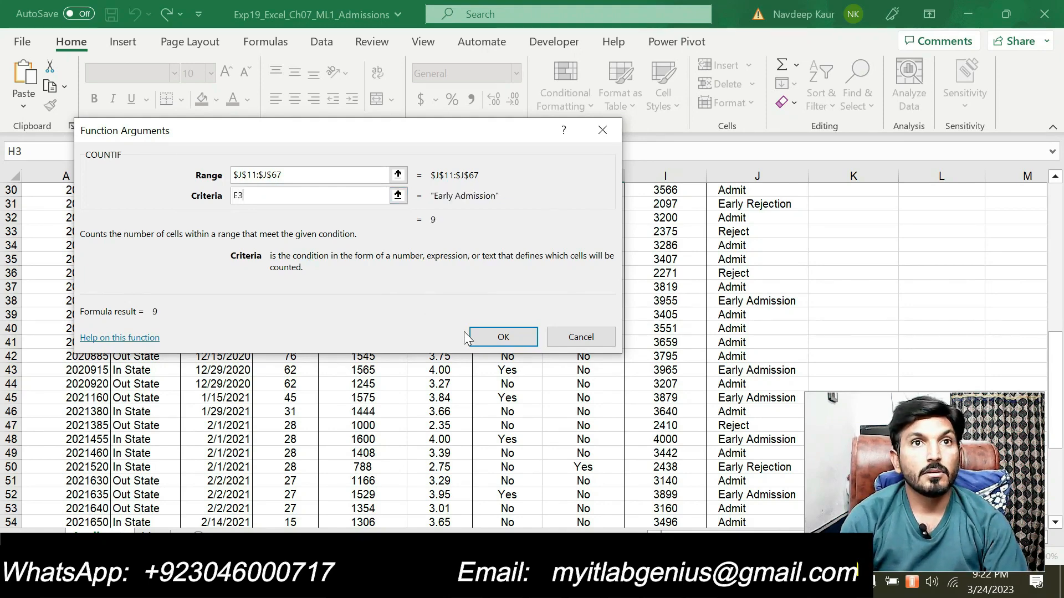
pyautogui.click(476, 338)
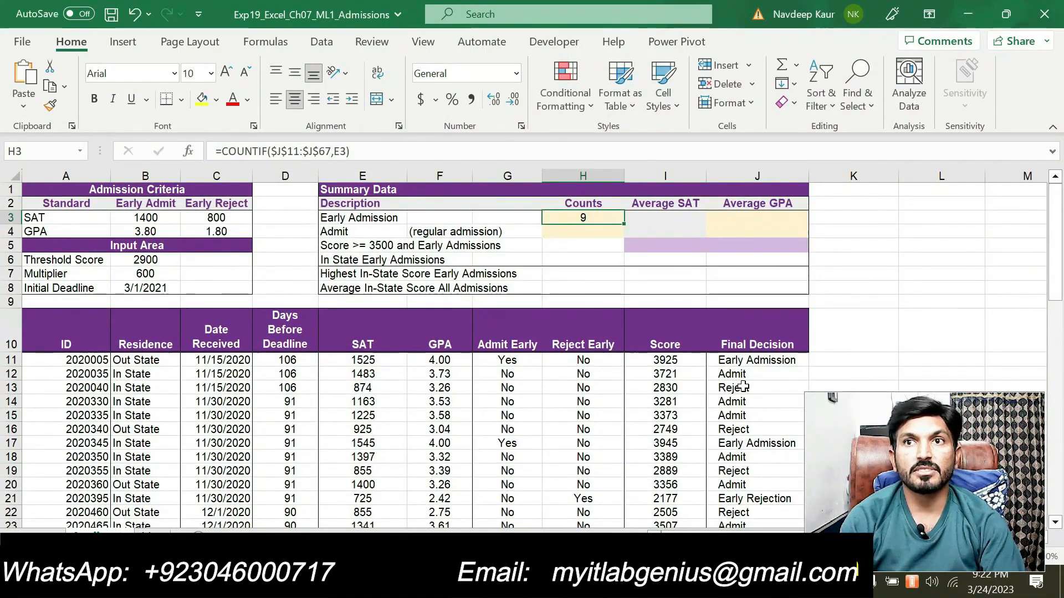
# Step: Look through the Final Decision column to check the Early Admission entries against the count in H3
pyautogui.scroll(-2, 735, 380)
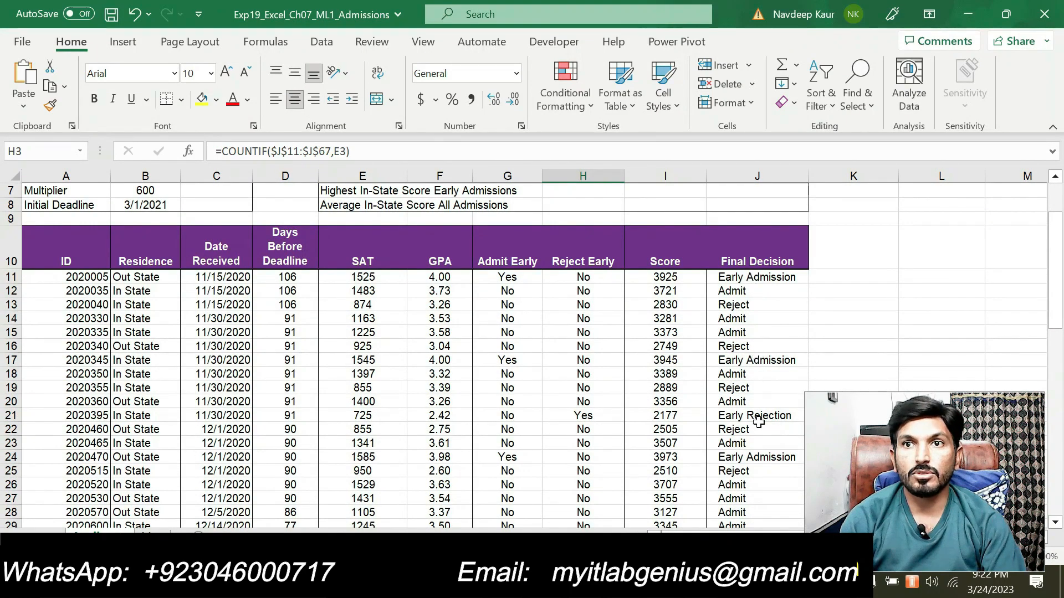
pyautogui.scroll(-5, 707, 374)
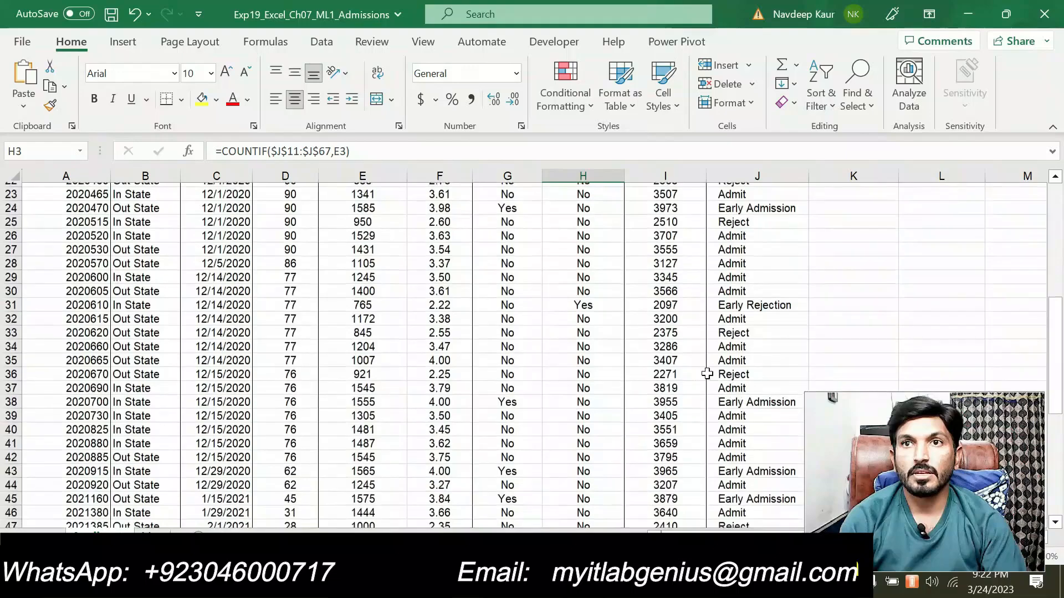
pyautogui.scroll(-4, 650, 385)
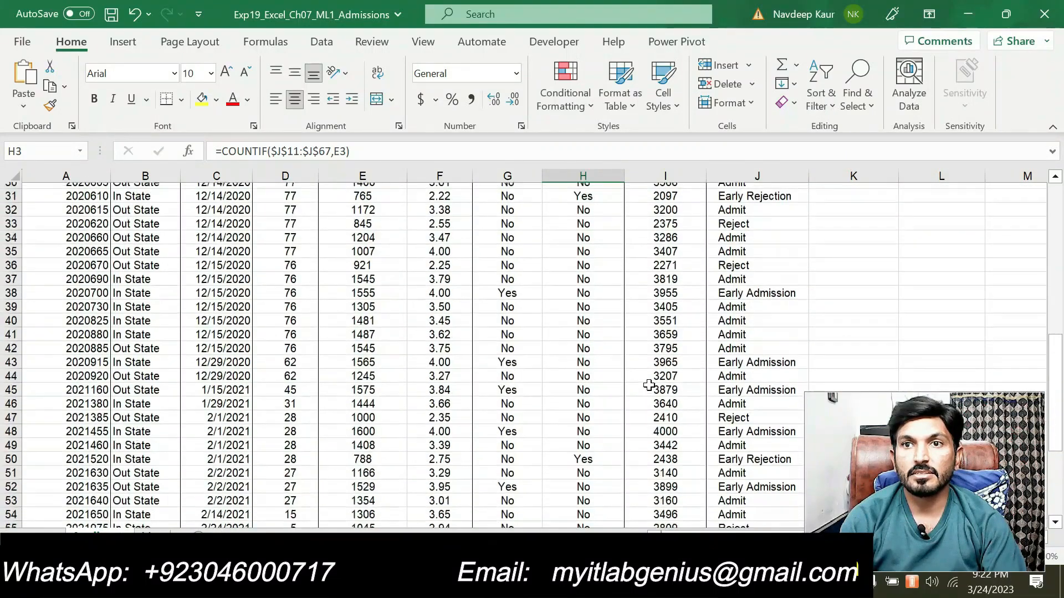
pyautogui.scroll(-3, 649, 386)
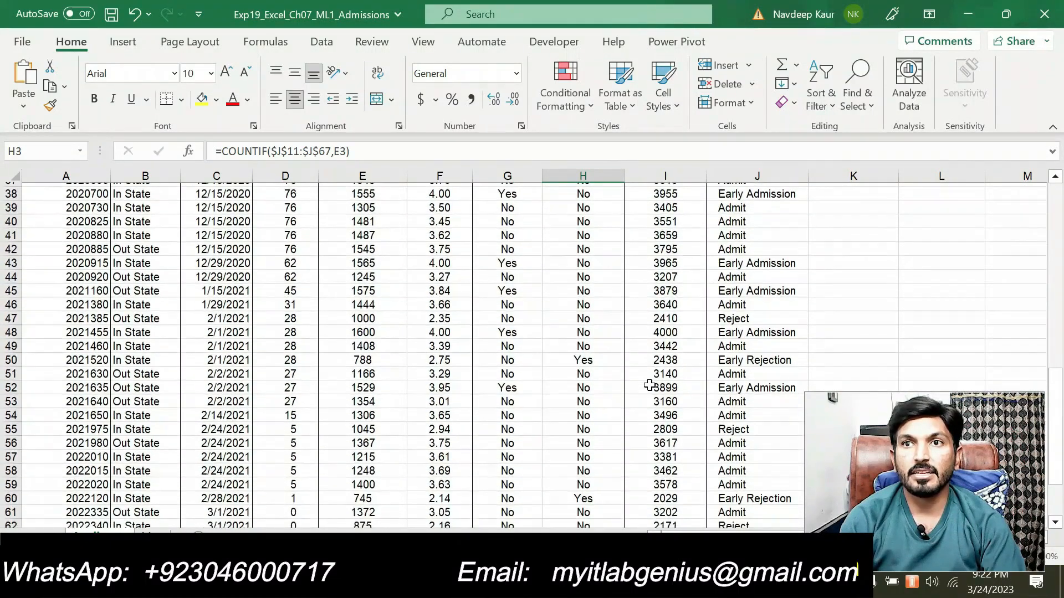
pyautogui.scroll(5, 650, 386)
pyautogui.scroll(-6, 649, 386)
pyautogui.scroll(15, 649, 386)
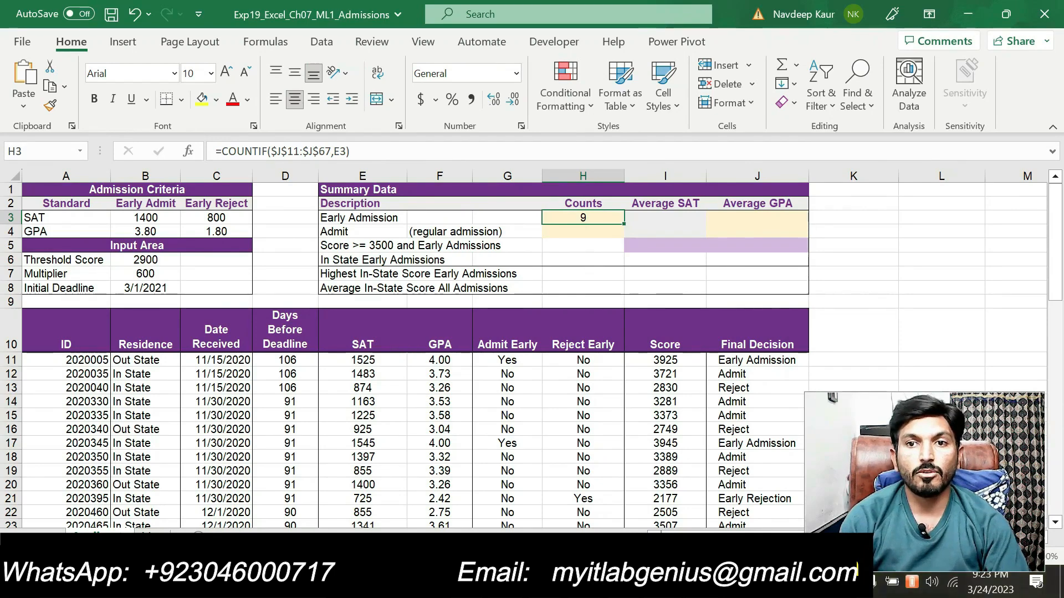
# Step: Return to the Word instructions, remove the highlight from the step 9 instruction and close the Editor pane
pyautogui.hotkey('alt', 'Tab')
pyautogui.moveTo(373, 323); pyautogui.dragTo(343, 289)
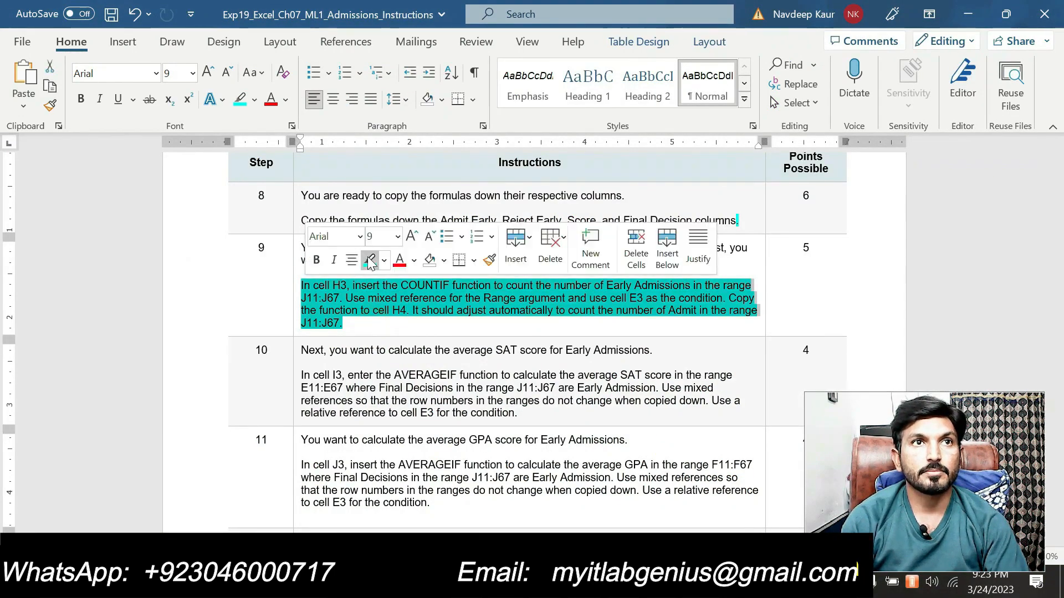
pyautogui.click(370, 261)
pyautogui.press('F7')
pyautogui.click(1043, 149)
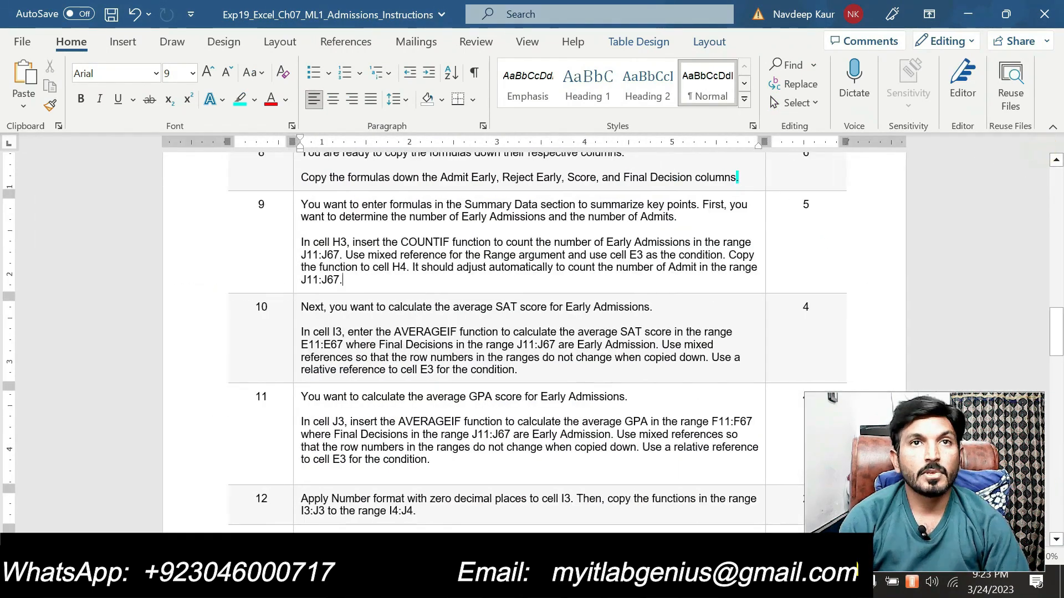
# Step: Highlight the step 10 AVERAGEIF instruction in turquoise and review its E11:E67 average range
pyautogui.moveTo(530, 370); pyautogui.dragTo(302, 331)
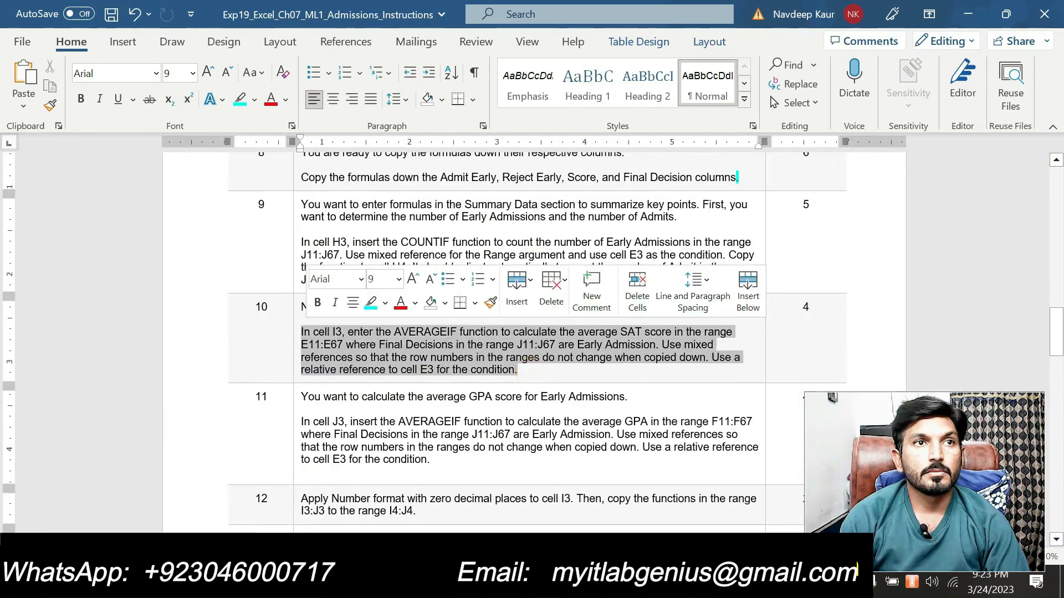
pyautogui.click(359, 306)
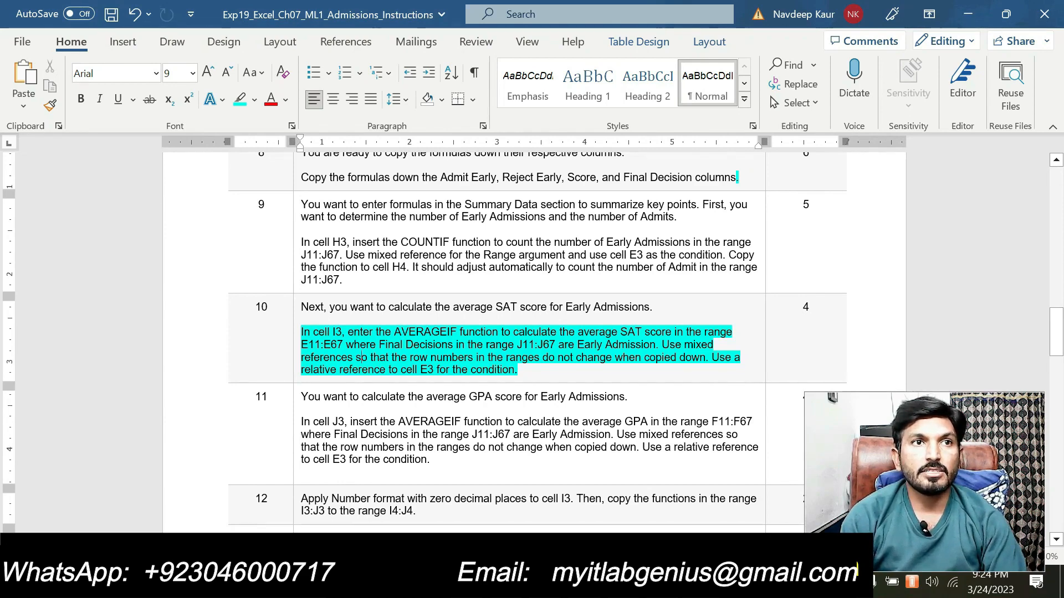
pyautogui.moveTo(300, 344); pyautogui.dragTo(344, 345)
pyautogui.click(424, 346)
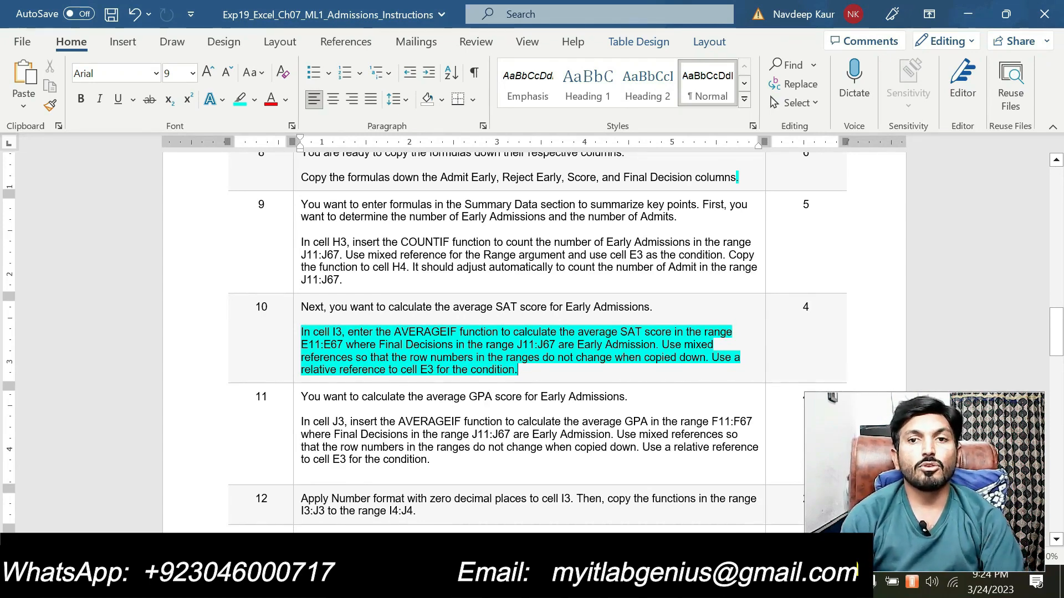
# Step: Switch to the Admissions workbook and start an AVERAGEIF function in I3 with its function arguments dialog open
pyautogui.hotkey('alt', 'Tab')
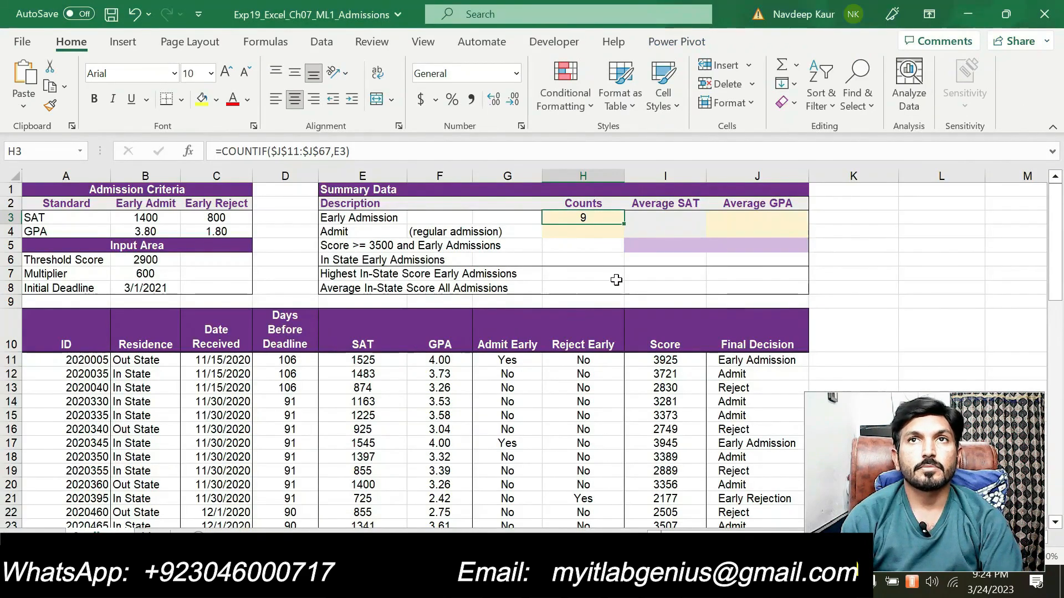
pyautogui.click(631, 221)
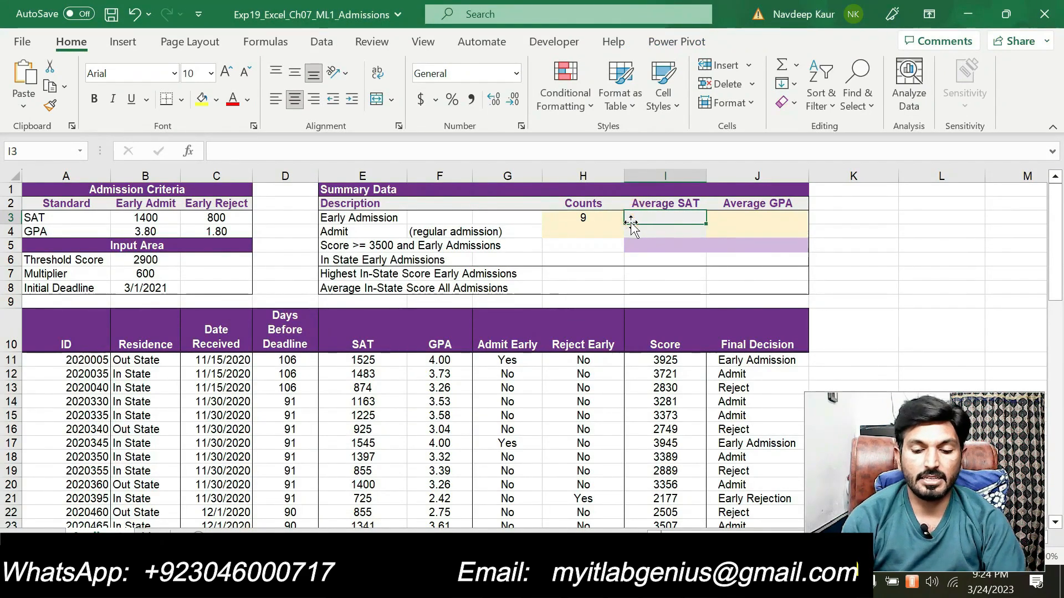
pyautogui.write('=AVER')
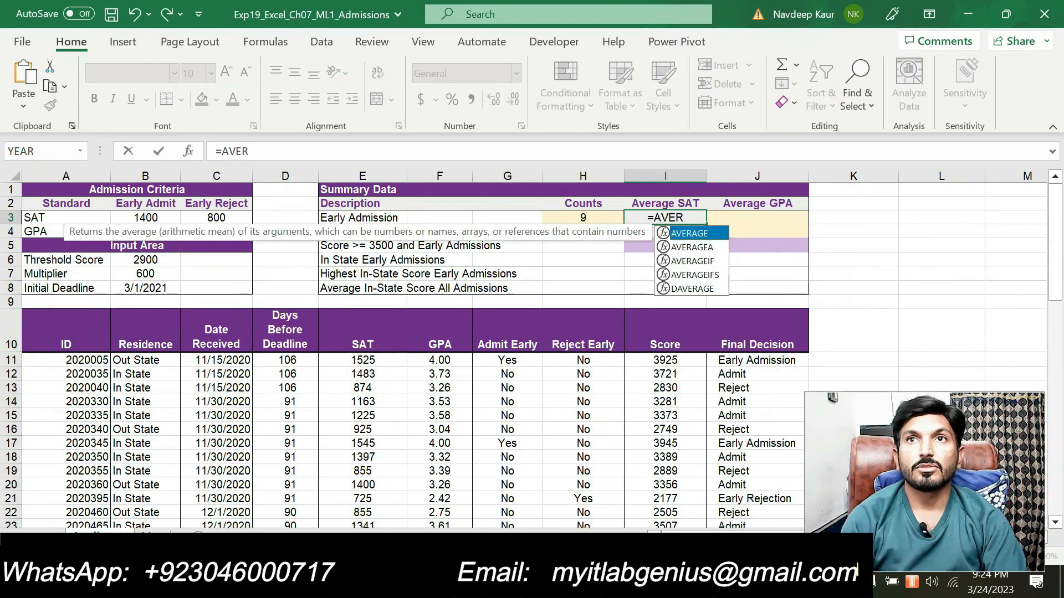
pyautogui.doubleClick(692, 261)
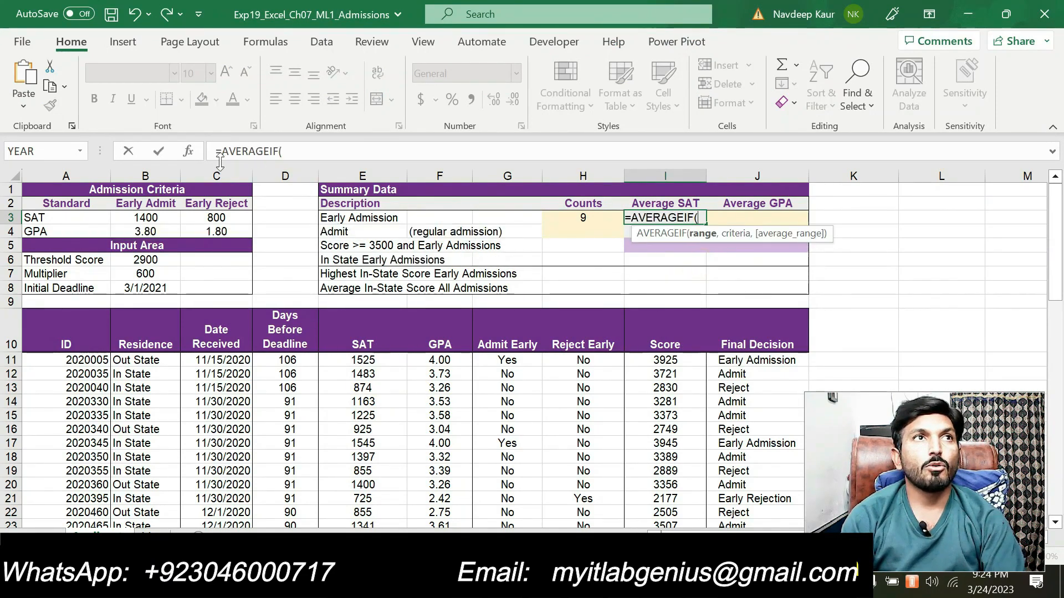
pyautogui.click(188, 154)
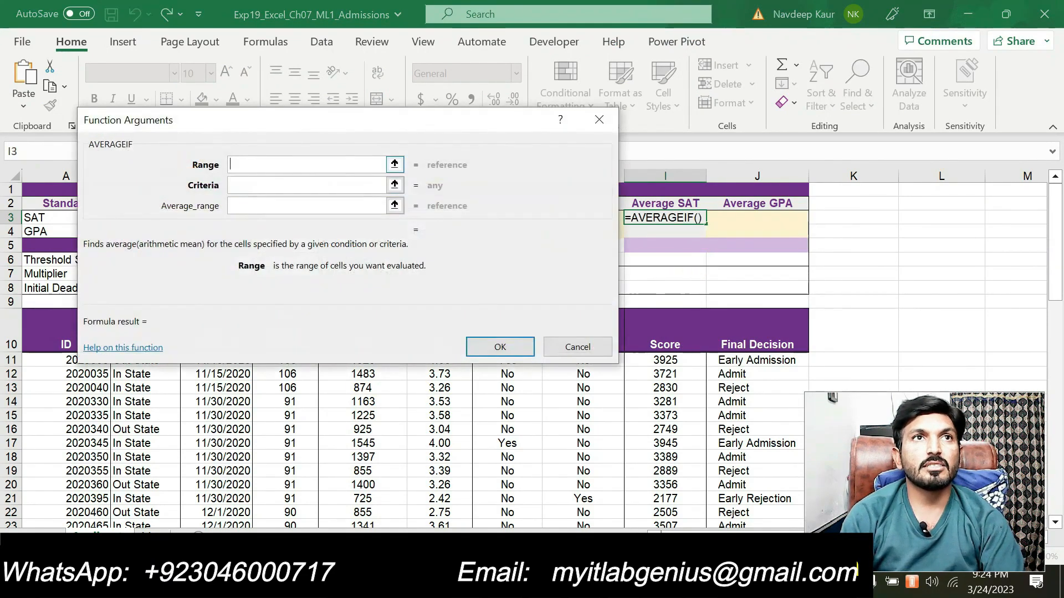
# Step: Set the AVERAGEIF range to the Final Decision cells with fixed references, $J$11:$J$67
pyautogui.moveTo(348, 135); pyautogui.dragTo(379, 141)
pyautogui.moveTo(737, 360); pyautogui.dragTo(739, 483)
pyautogui.scroll(5, 367, 323)
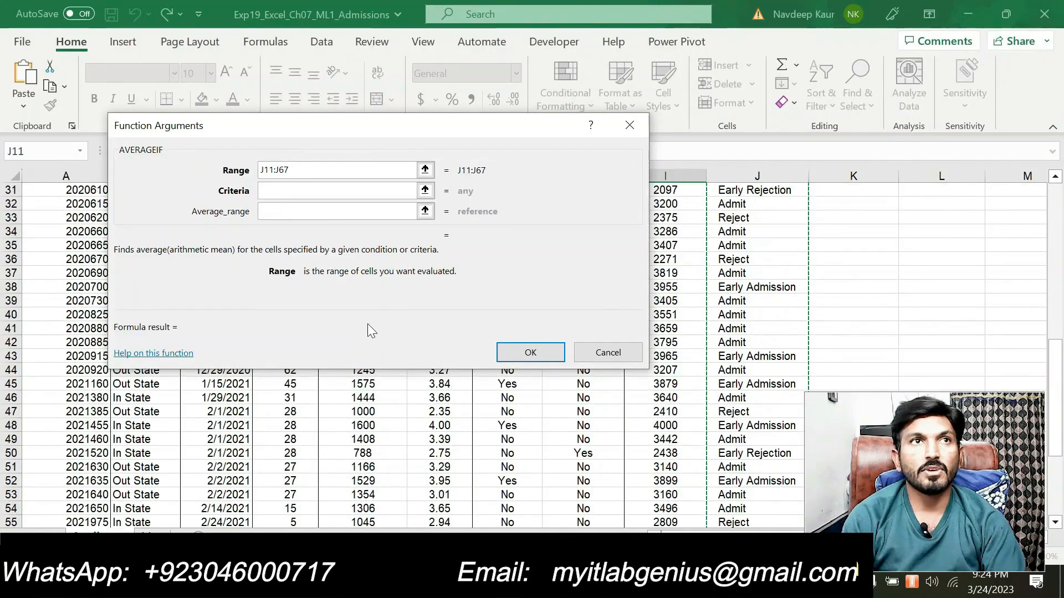
pyautogui.click(260, 168)
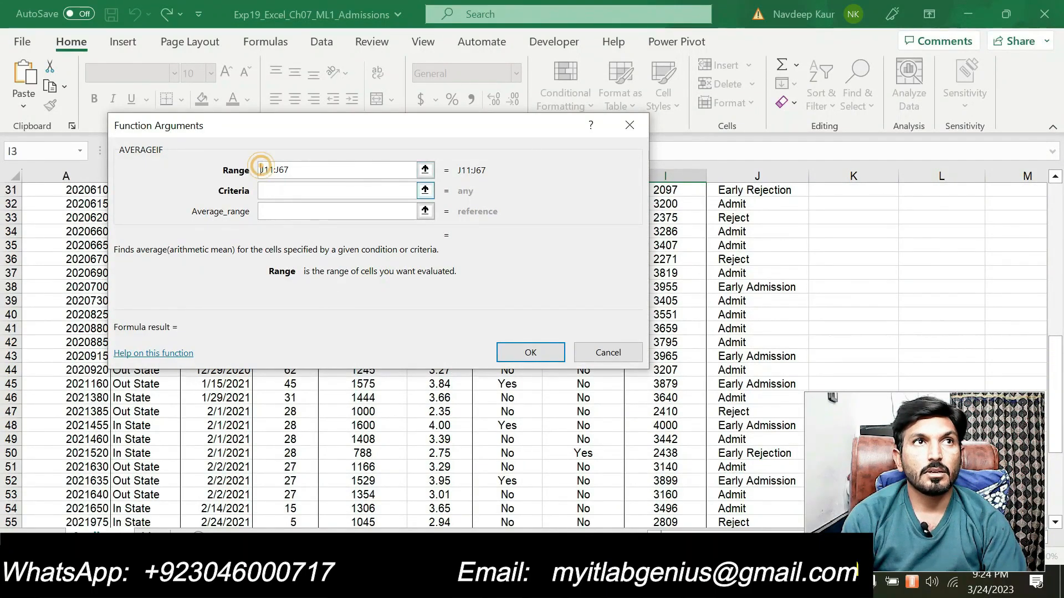
pyautogui.write('$')
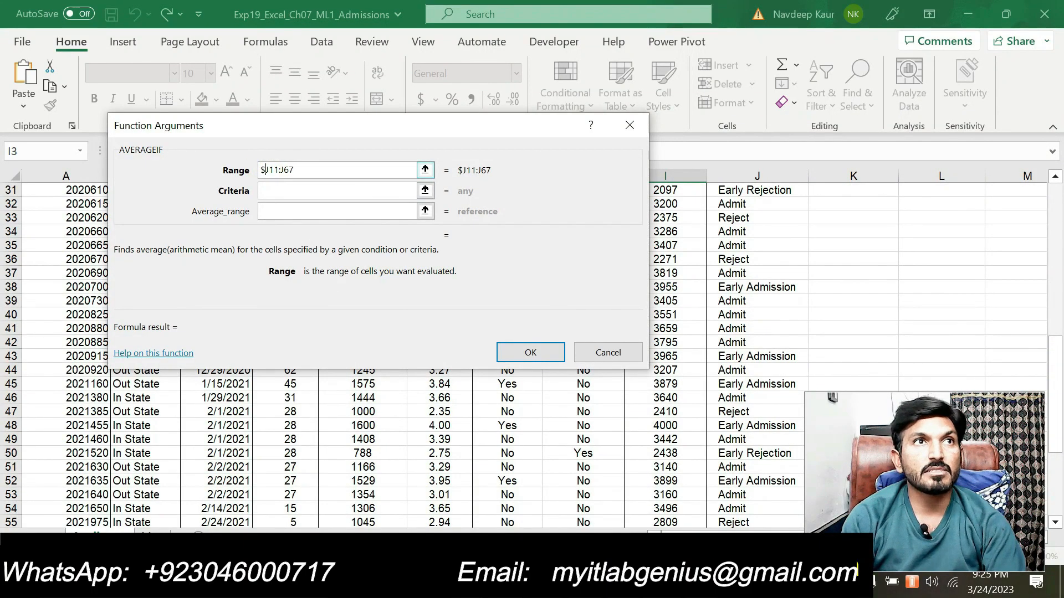
pyautogui.click(270, 168)
pyautogui.write('$')
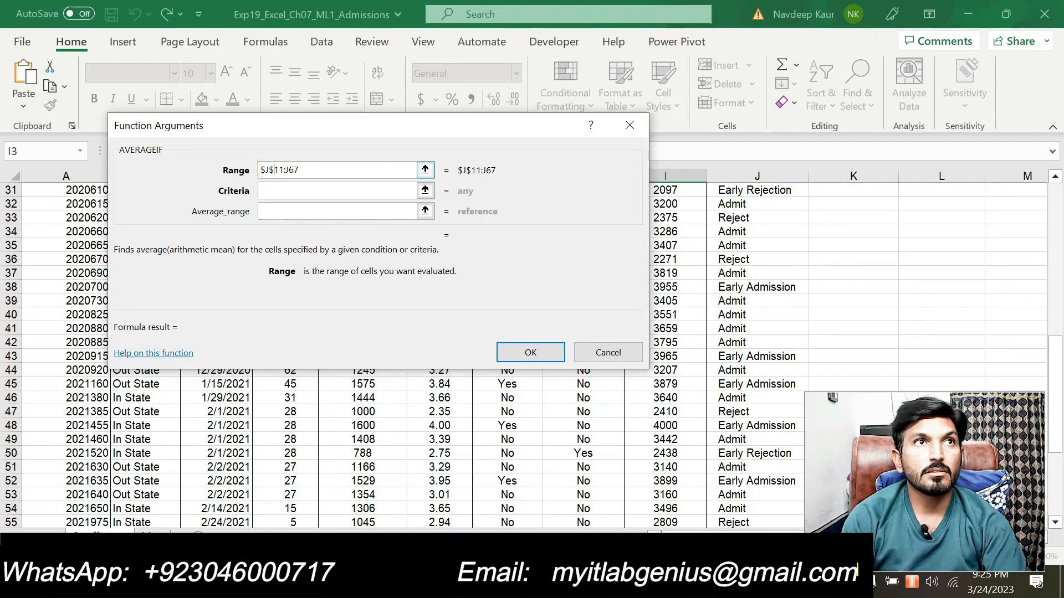
pyautogui.click(283, 169)
pyautogui.write('$J$')
# Step: Set the AVERAGEIF criteria to the relative reference E3 and move on to the average range argument
pyautogui.click(303, 191)
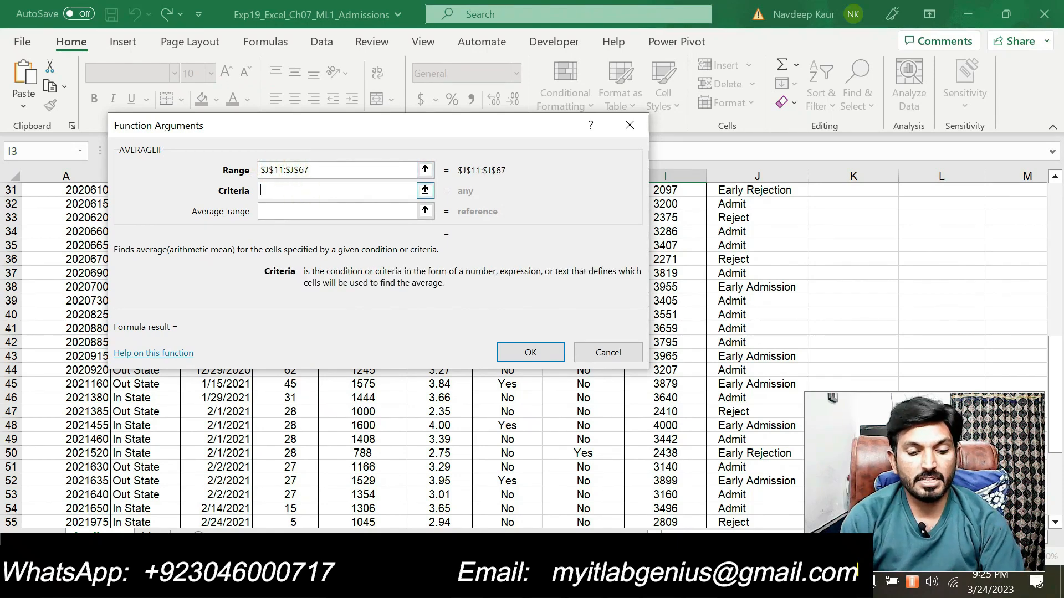
pyautogui.write('E3')
pyautogui.press('Tab')
pyautogui.click(287, 210)
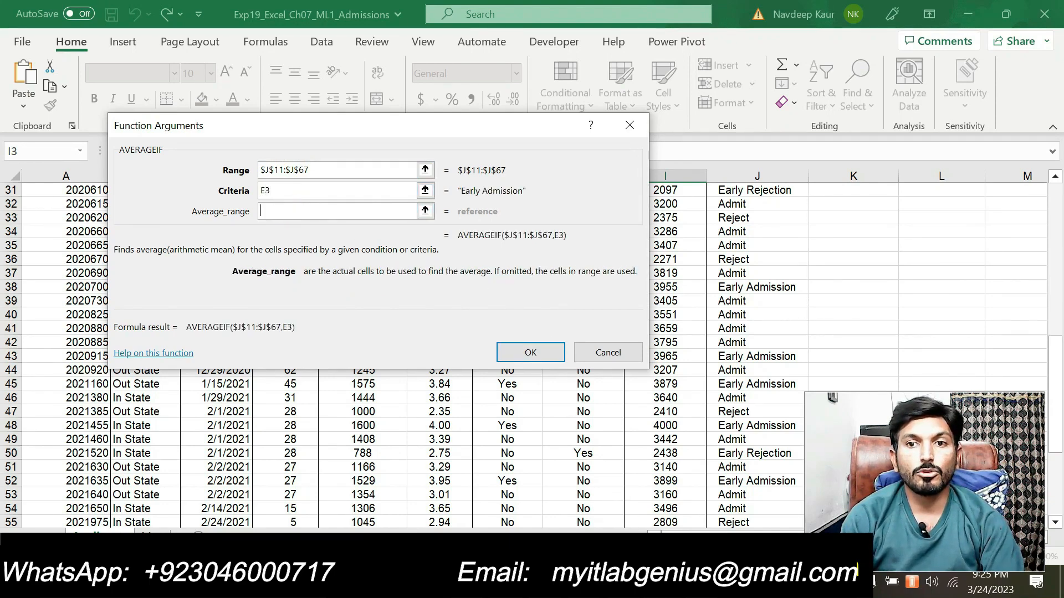
# Step: Recheck the step 10 instruction, select the SAT cells E11:E67 as the average range and dismiss the Internet Download Manager notice
pyautogui.hotkey('alt', 'Tab')
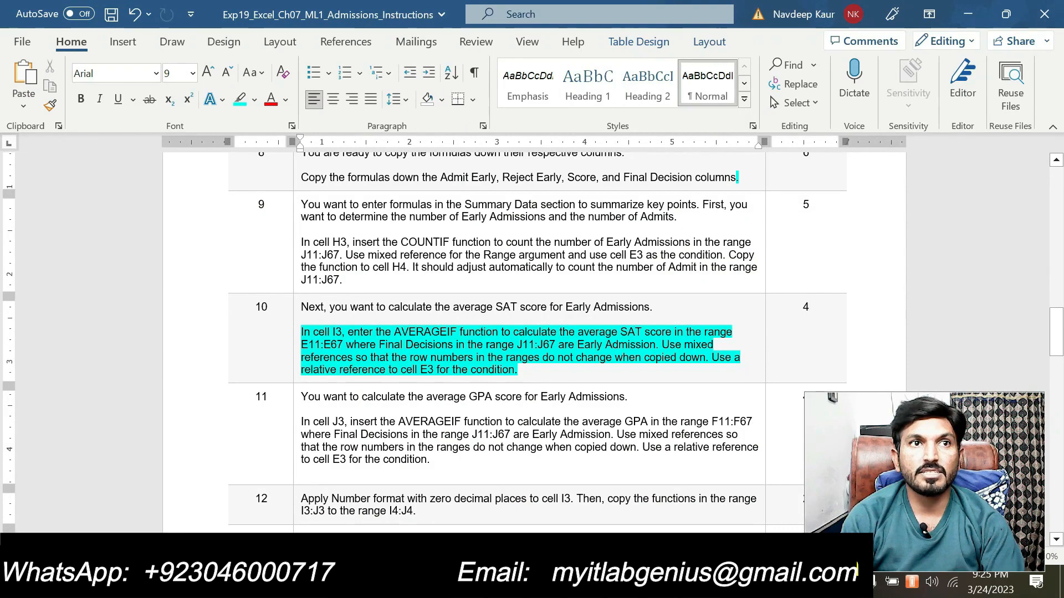
pyautogui.hotkey('alt', 'Tab')
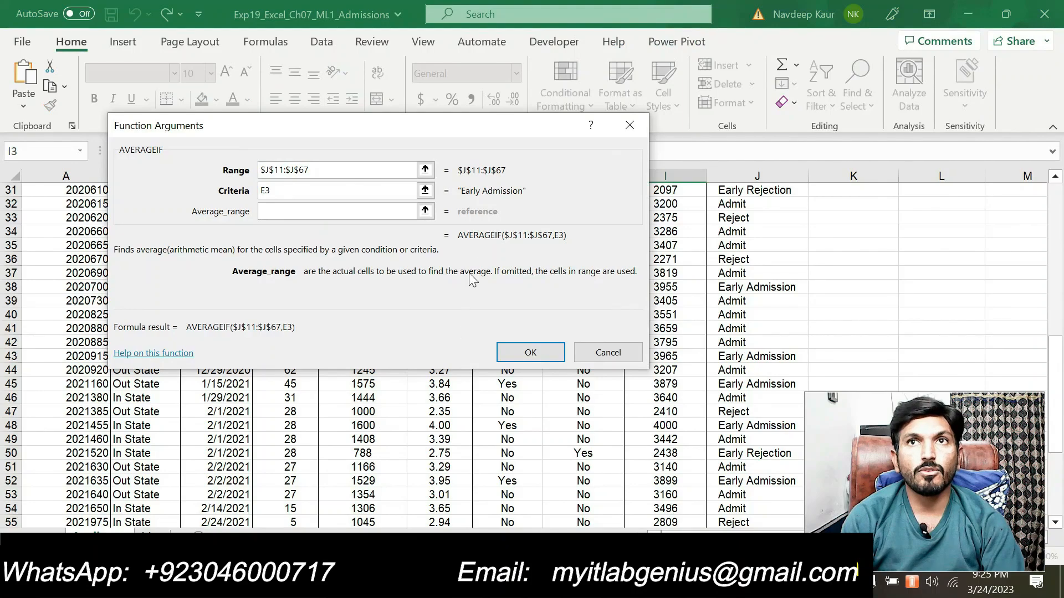
pyautogui.moveTo(441, 134); pyautogui.dragTo(759, 210)
pyautogui.scroll(10, 363, 297)
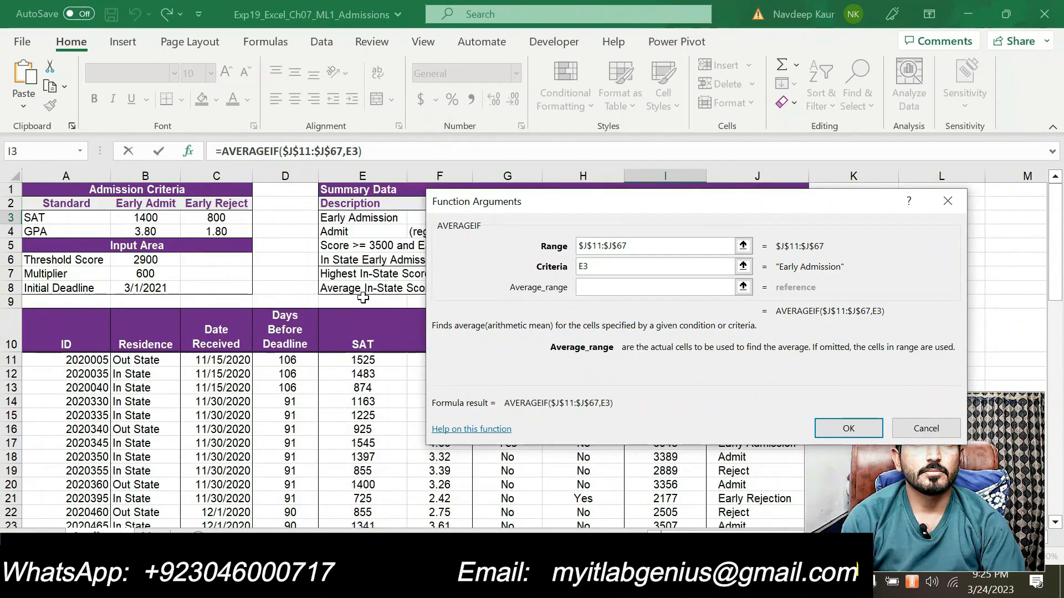
pyautogui.moveTo(378, 360); pyautogui.dragTo(387, 481)
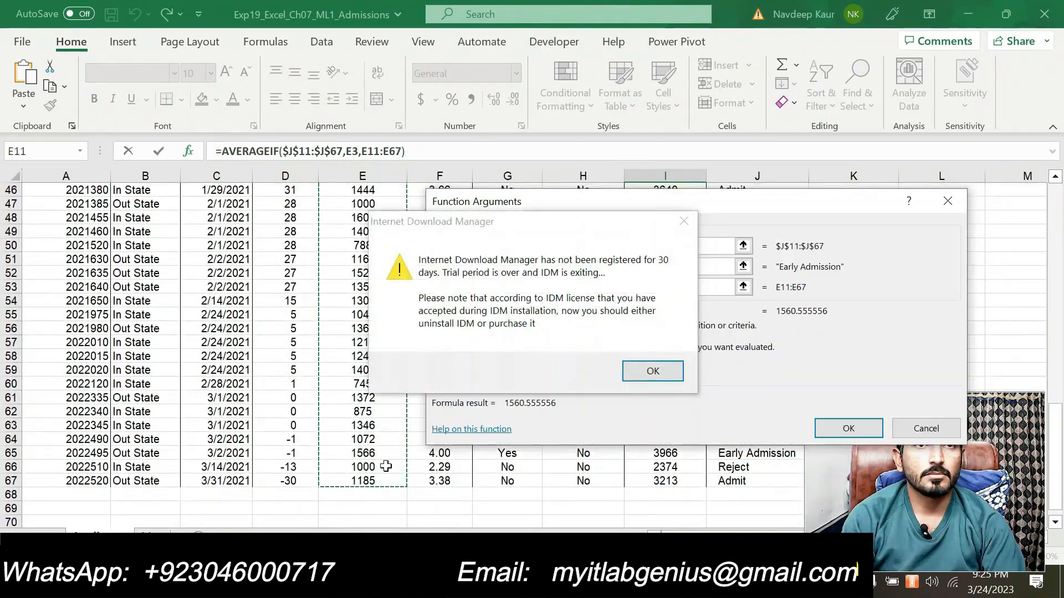
pyautogui.click(683, 221)
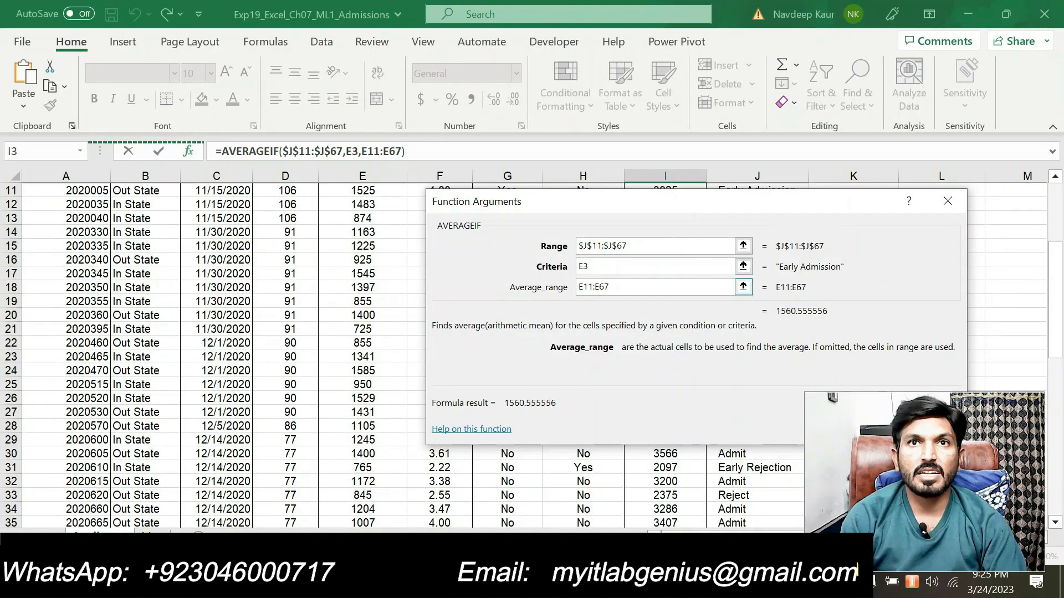
# Step: Fix the average range as $E$11:$E$67, closing the Internet Download Manager registration window, and insert the function in I3
pyautogui.write('$')
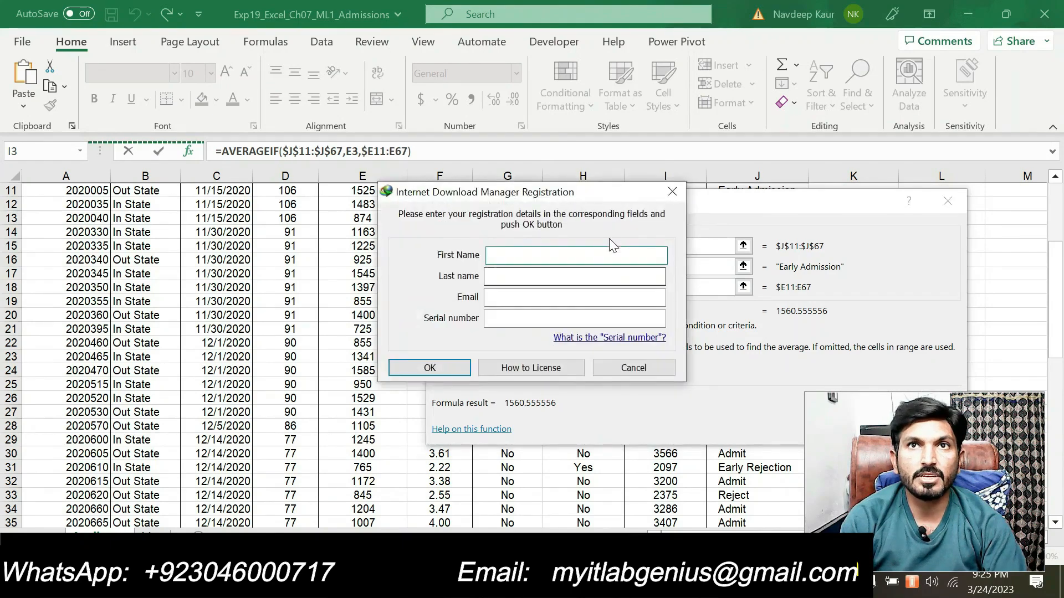
pyautogui.click(672, 191)
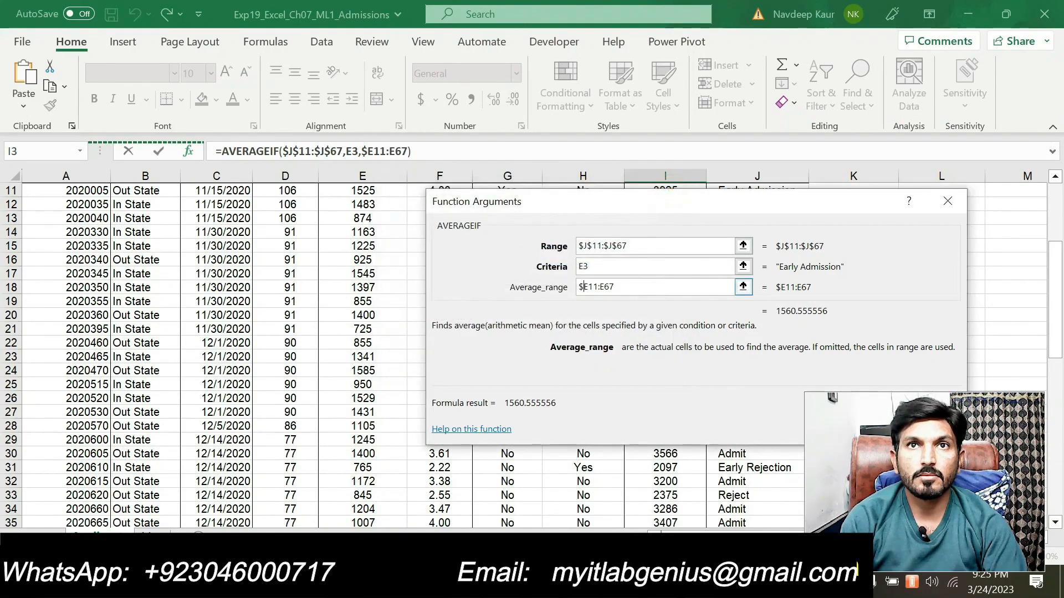
pyautogui.write('$')
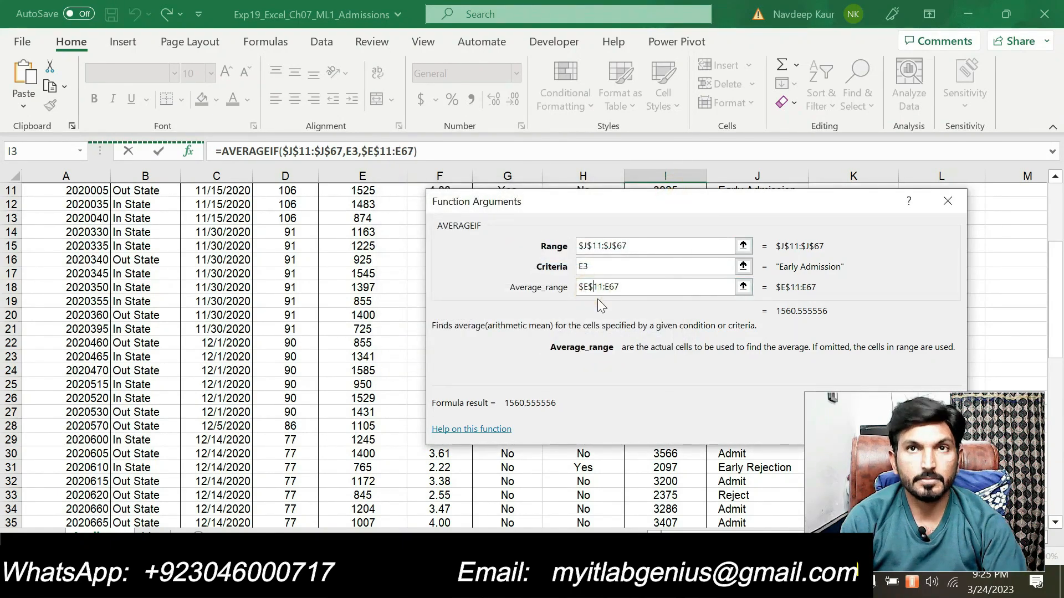
pyautogui.click(603, 286)
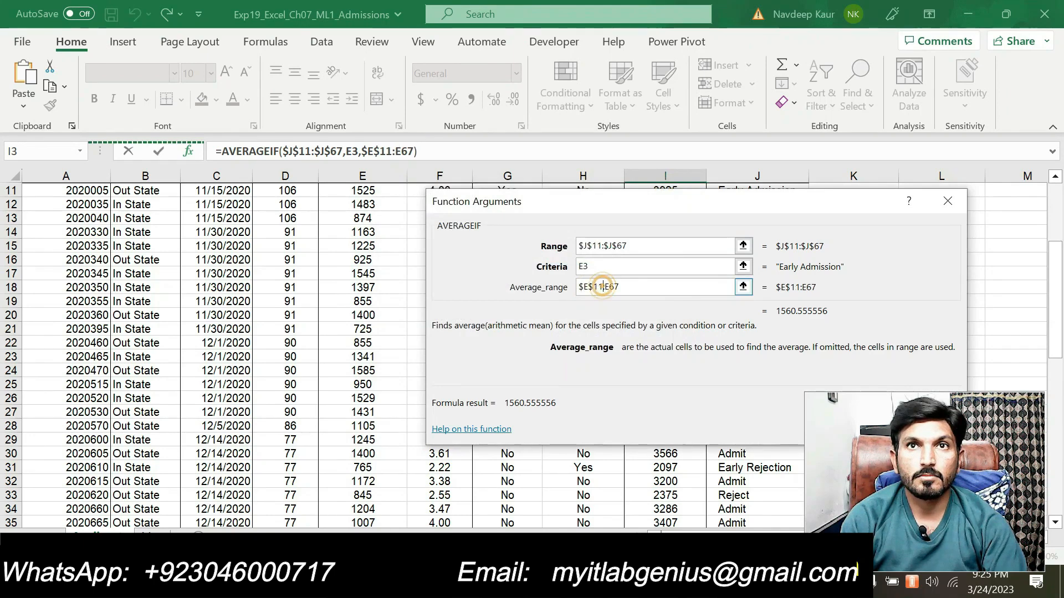
pyautogui.click(604, 286)
pyautogui.write('$E')
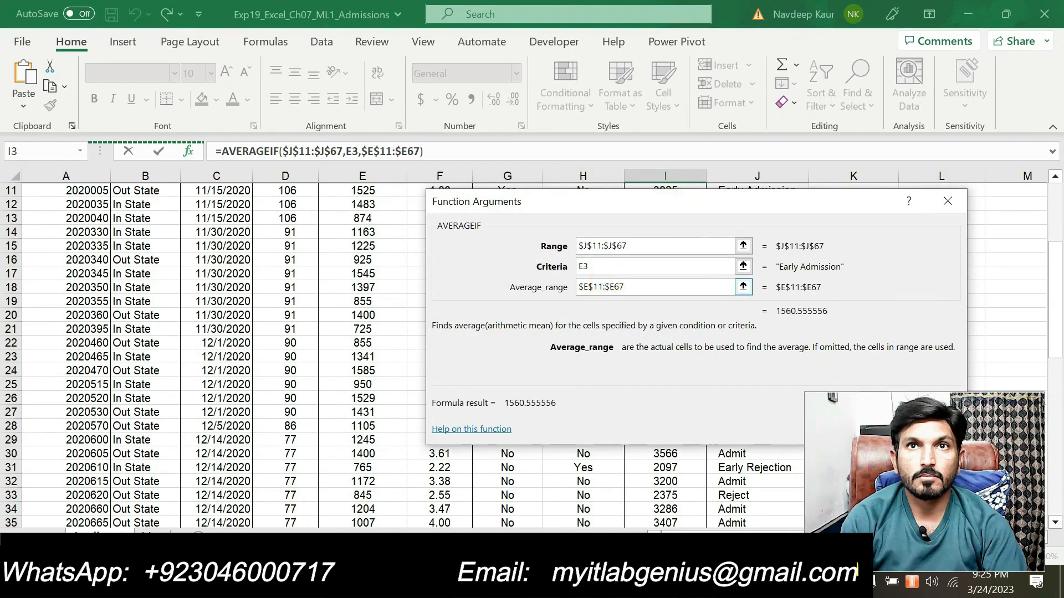
pyautogui.write('$')
pyautogui.moveTo(633, 209); pyautogui.dragTo(337, 227)
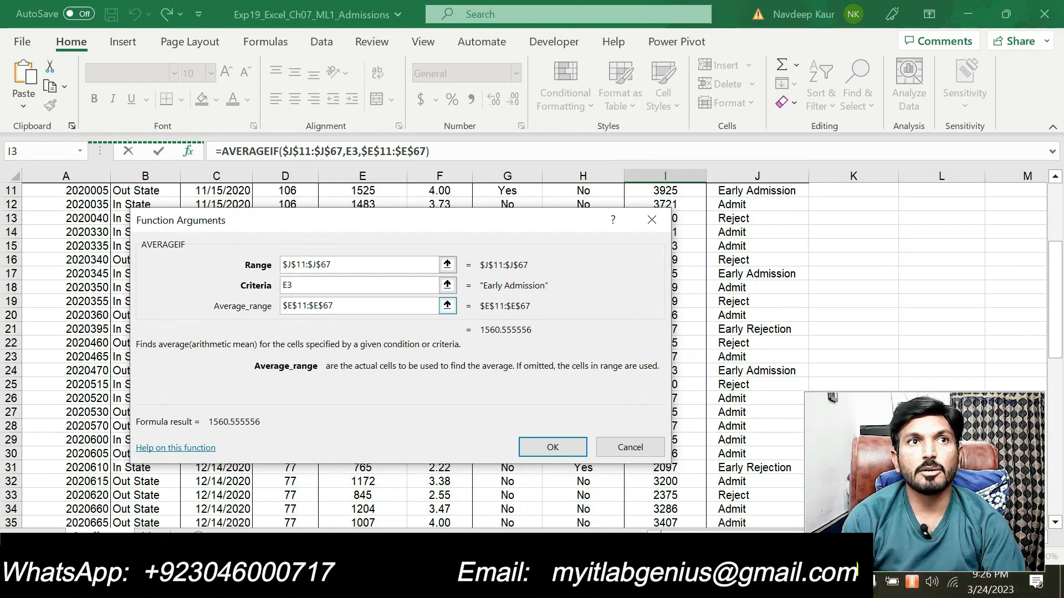
pyautogui.click(540, 448)
pyautogui.scroll(4, 536, 442)
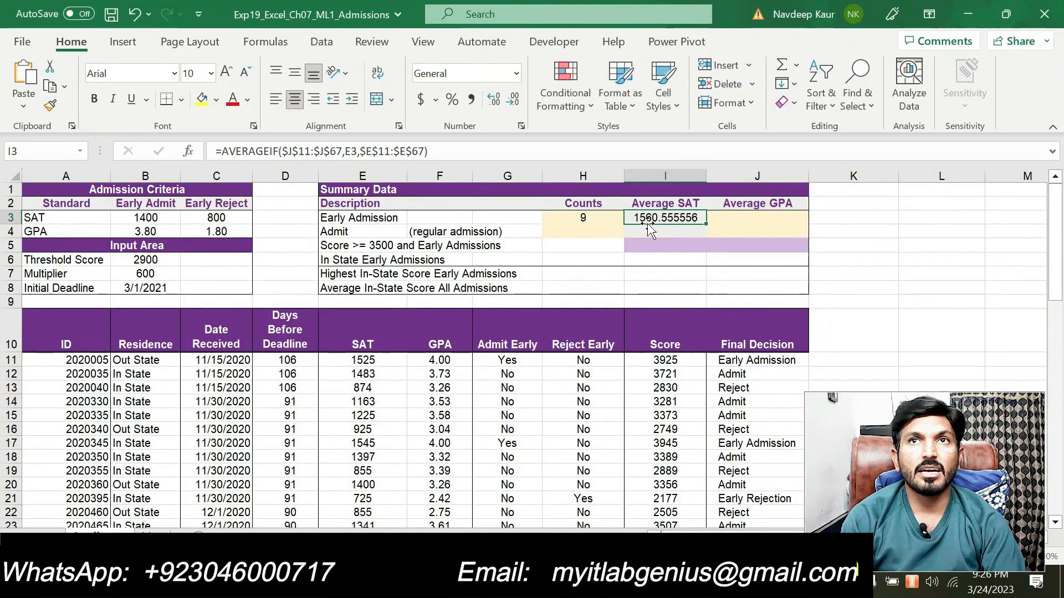
# Step: Look through the remaining steps of the Word instructions and return to steps 10 and 11
pyautogui.hotkey('alt', 'Tab')
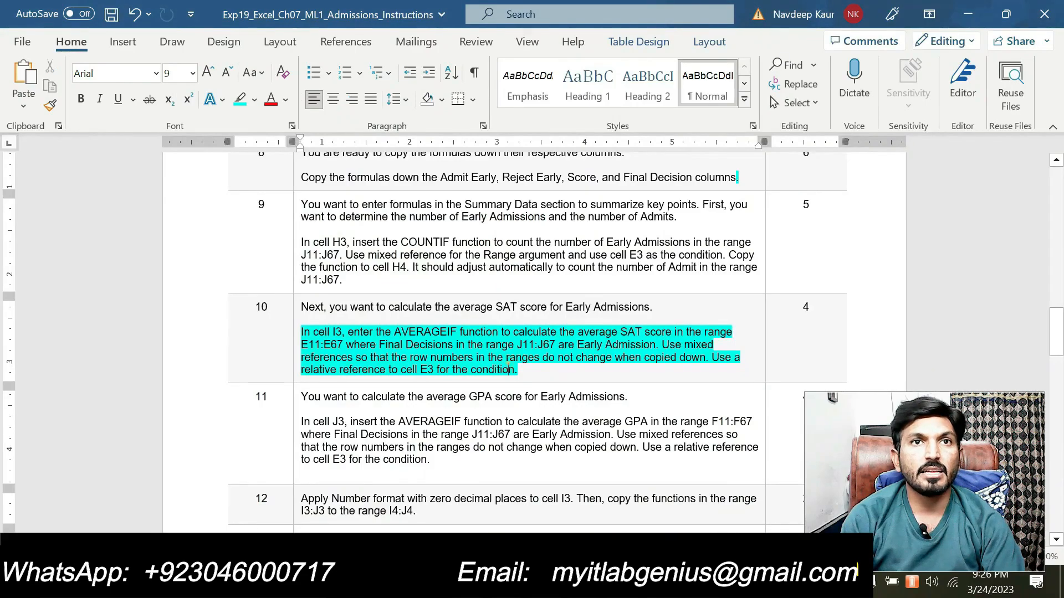
pyautogui.scroll(-10, 508, 368)
pyautogui.scroll(-5, 507, 365)
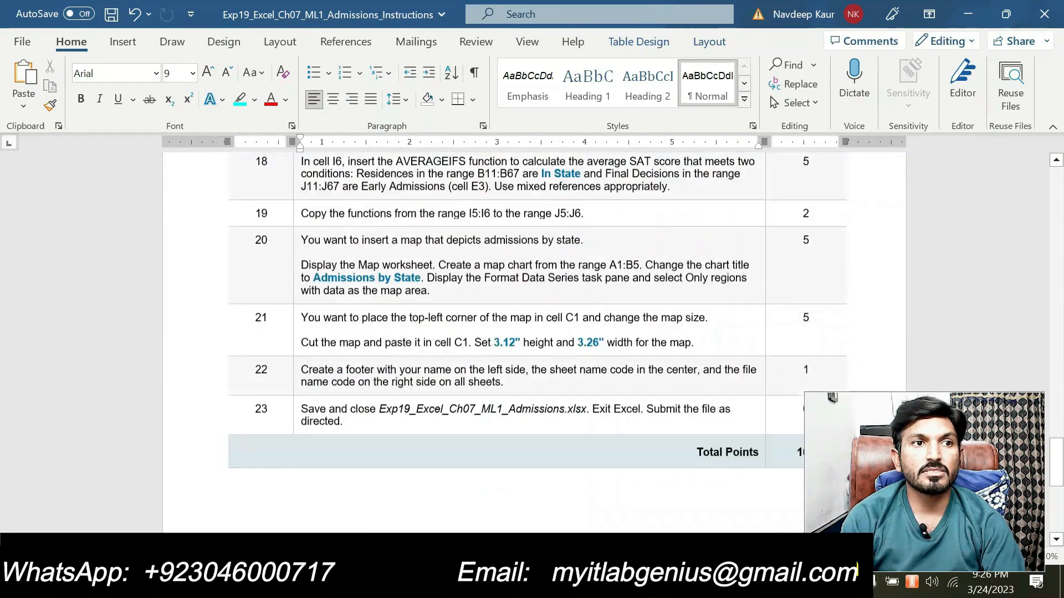
pyautogui.scroll(5, 507, 365)
pyautogui.scroll(15, 510, 370)
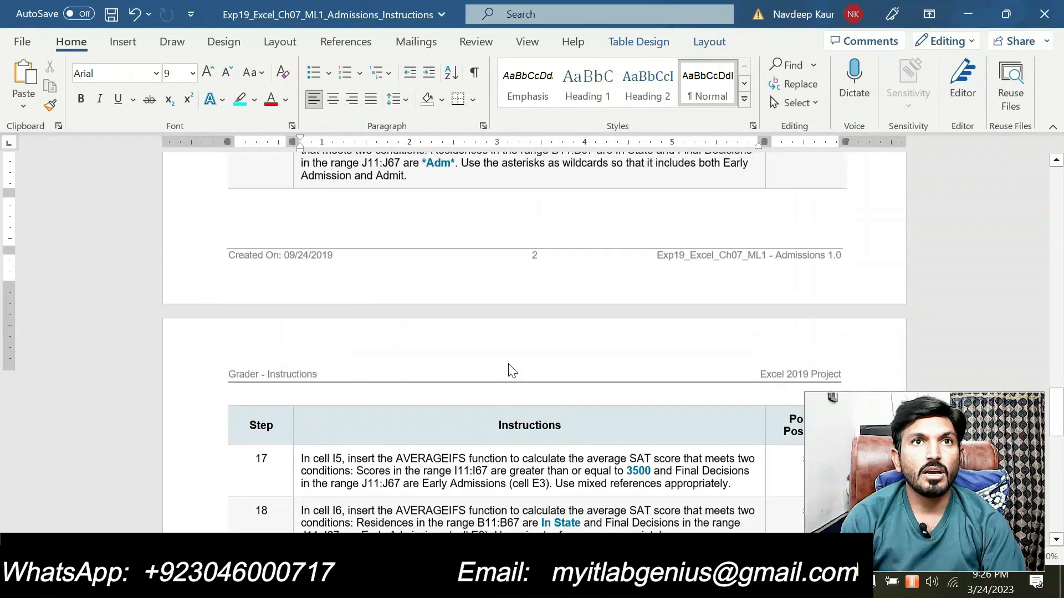
pyautogui.scroll(2, 510, 332)
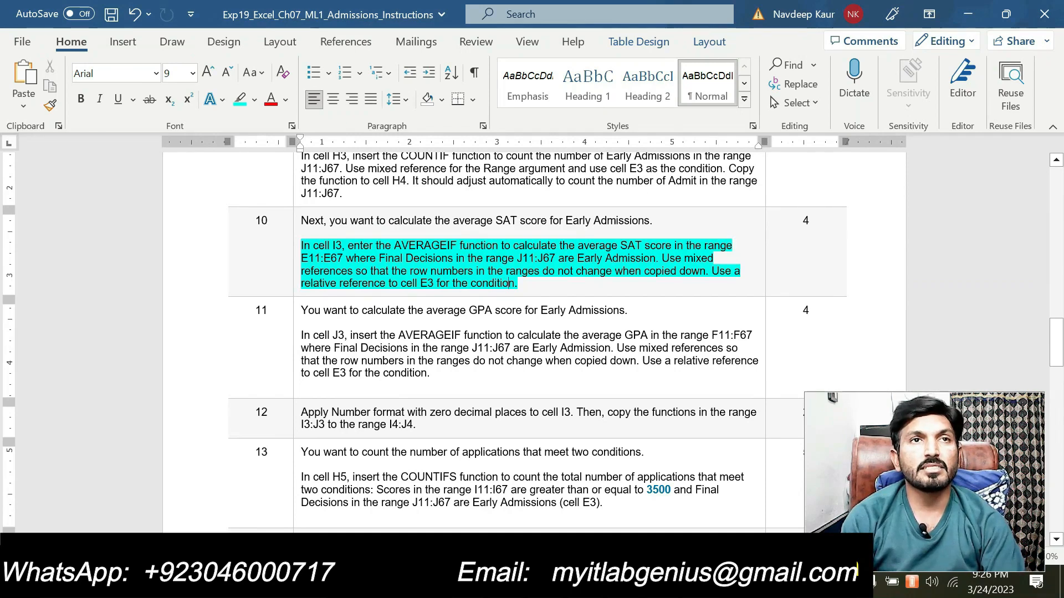
pyautogui.scroll(2, 535, 286)
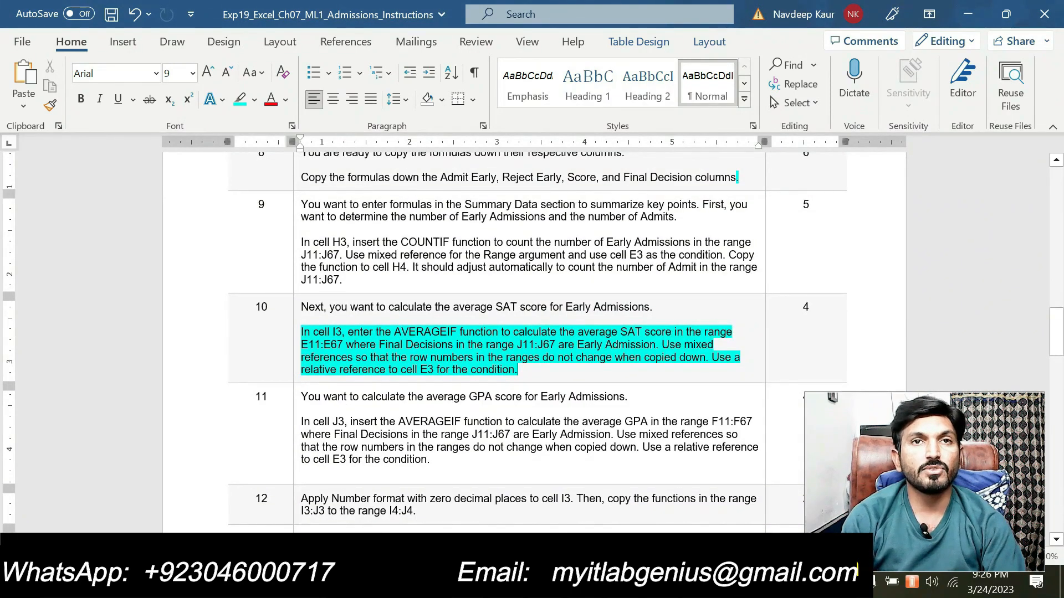
pyautogui.scroll(-2, 536, 286)
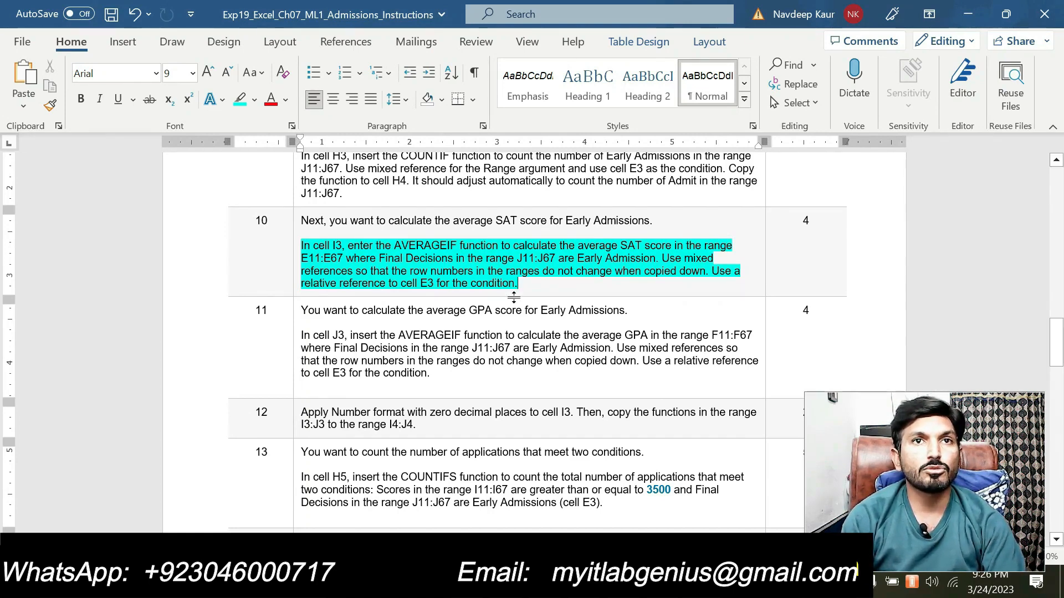
# Step: Remove the highlight from the step 10 instruction and dismiss the spelling check prompt in the solution workbook
pyautogui.moveTo(521, 283); pyautogui.dragTo(299, 246)
pyautogui.click(524, 284)
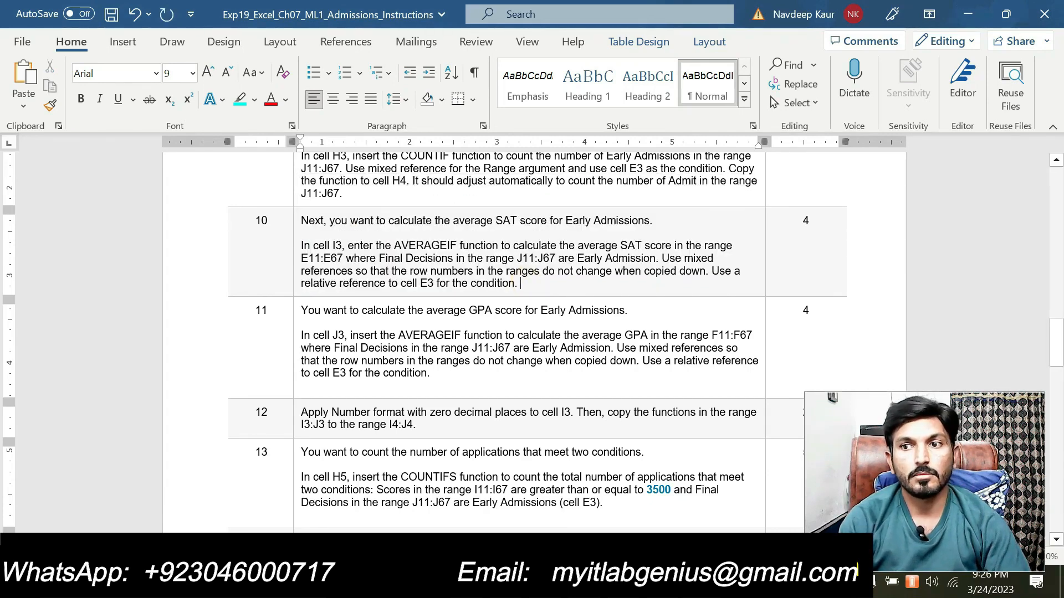
pyautogui.press('F7')
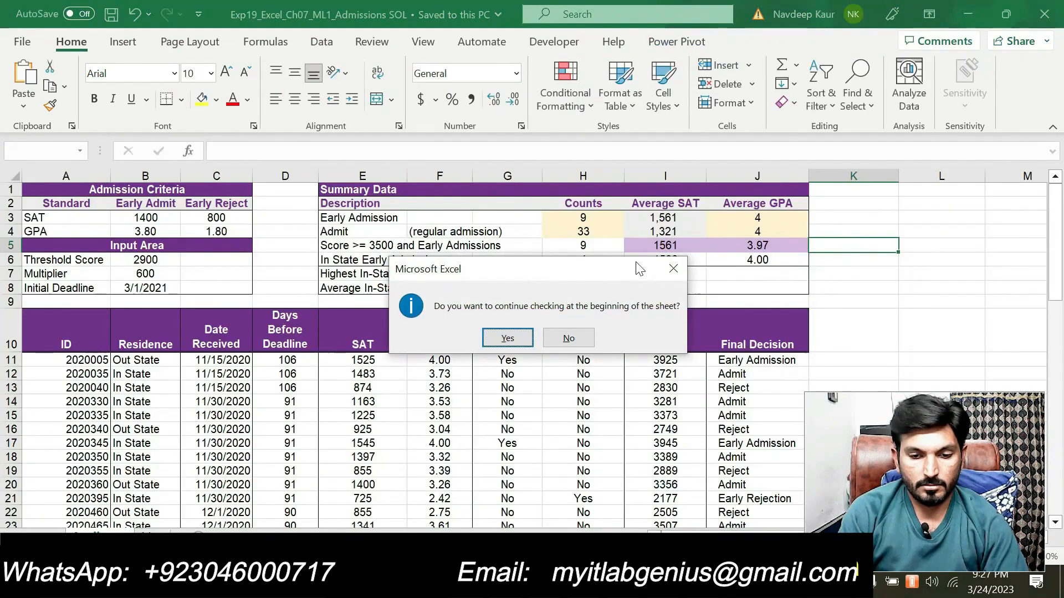
pyautogui.click(664, 266)
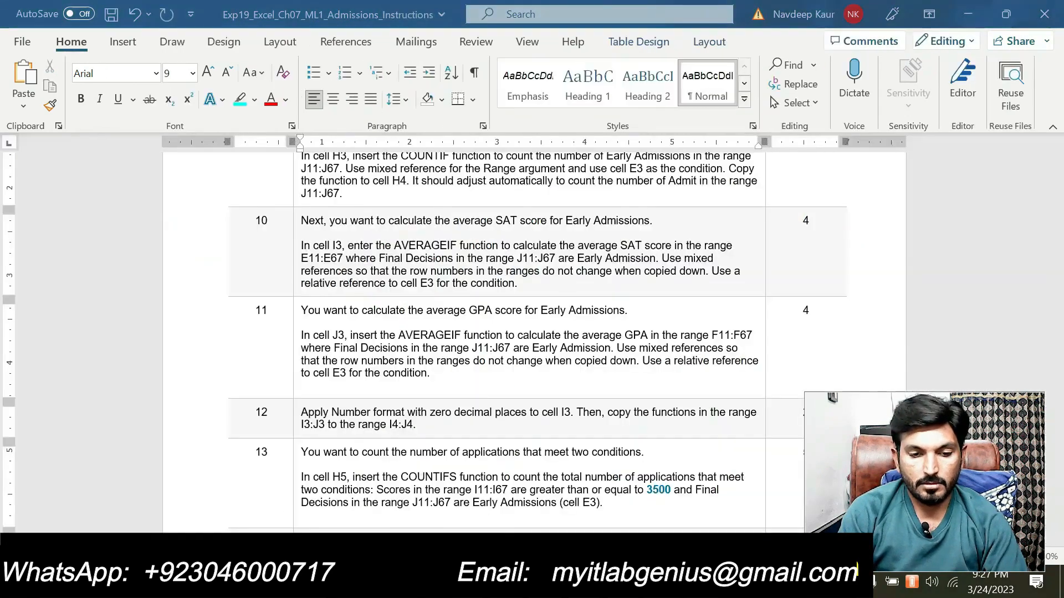
pyautogui.hotkey('alt', 'Tab')
# Step: Highlight the step 11 AVERAGEIF instruction in turquoise and review its F11:F67 average range
pyautogui.scroll(-2, 527, 332)
pyautogui.moveTo(440, 287); pyautogui.dragTo(301, 249)
pyautogui.click(359, 226)
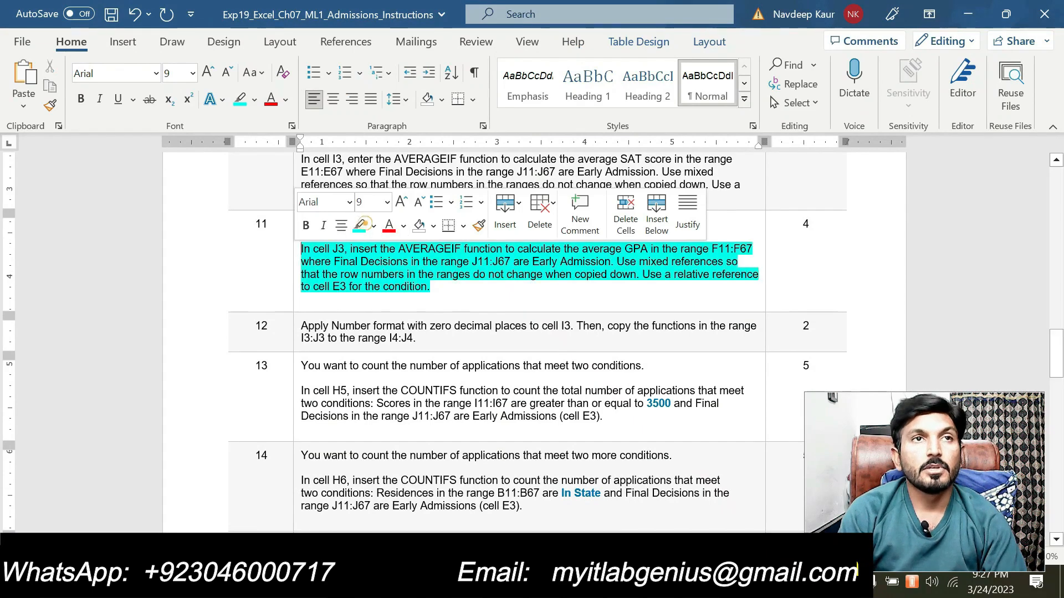
pyautogui.click(398, 303)
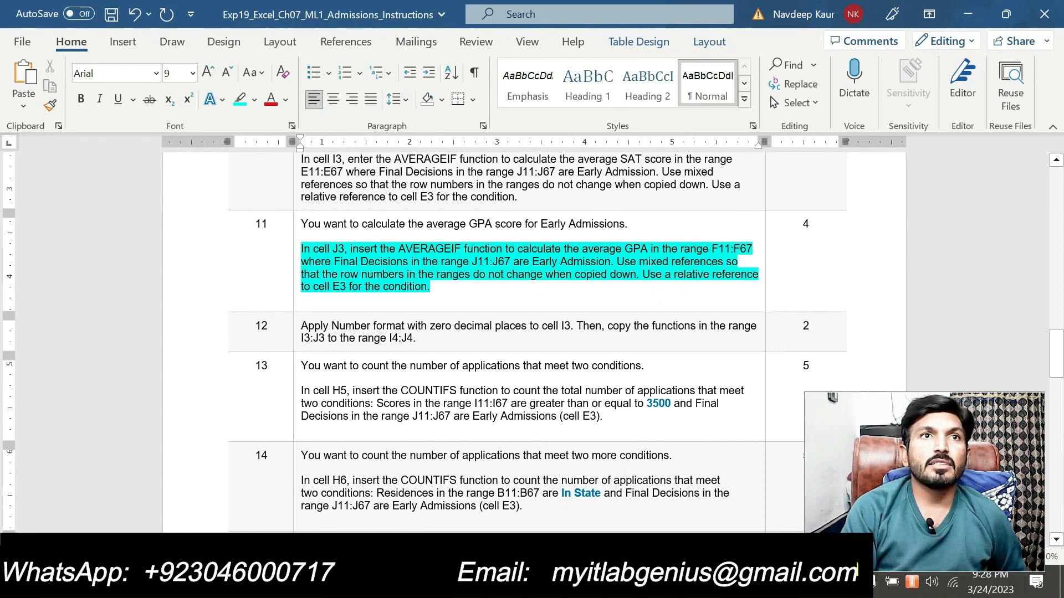
pyautogui.moveTo(711, 249); pyautogui.dragTo(753, 250)
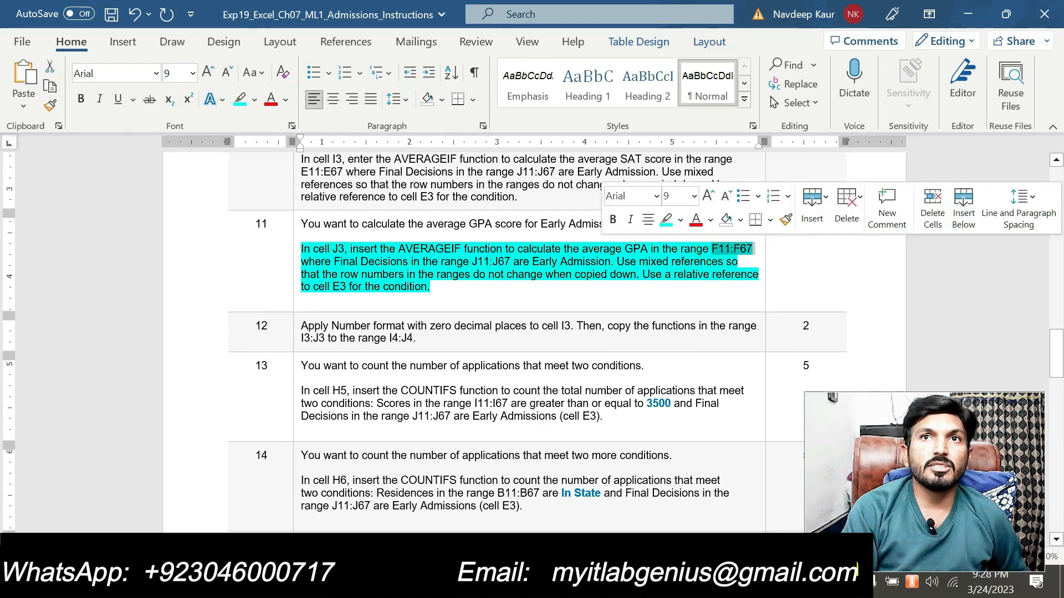
# Step: Compare the step 11 AVERAGEIF instruction in Word with the GPA column starting at F11 in the solution workbook
pyautogui.hotkey('alt', 'Tab')
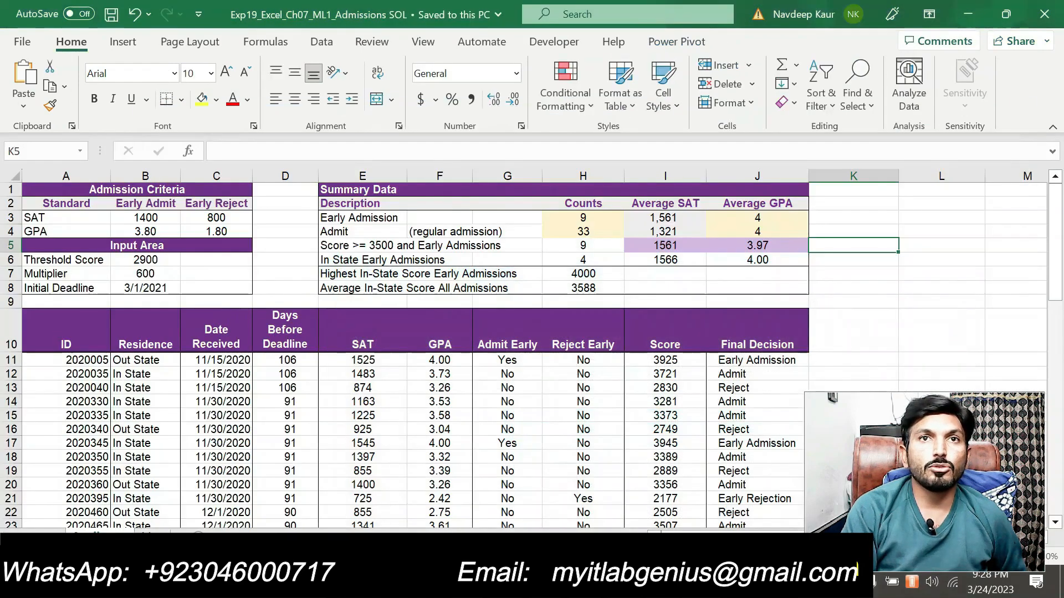
pyautogui.click(456, 362)
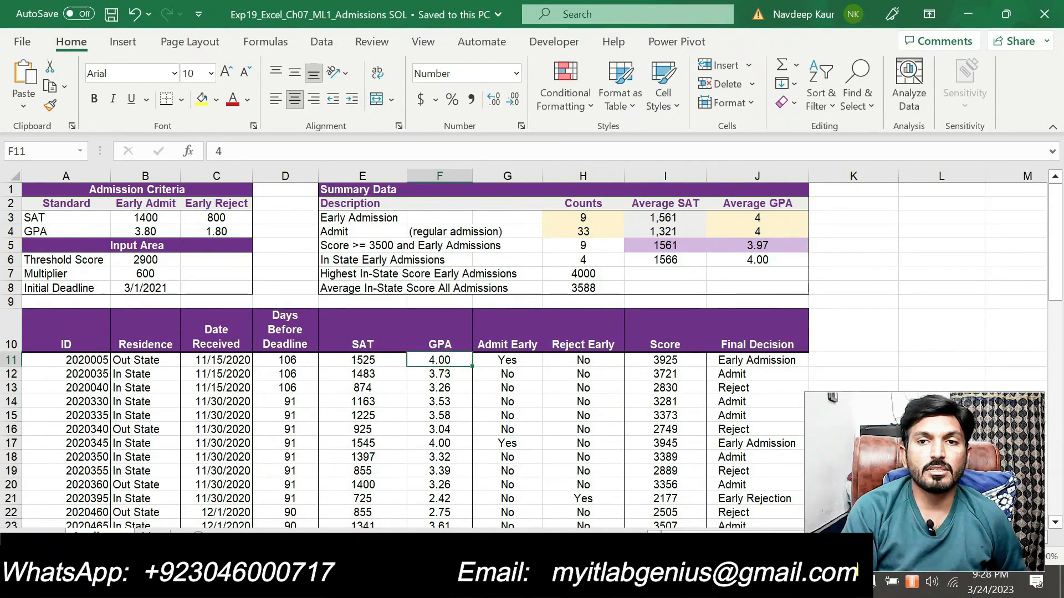
pyautogui.hotkey('alt', 'Tab')
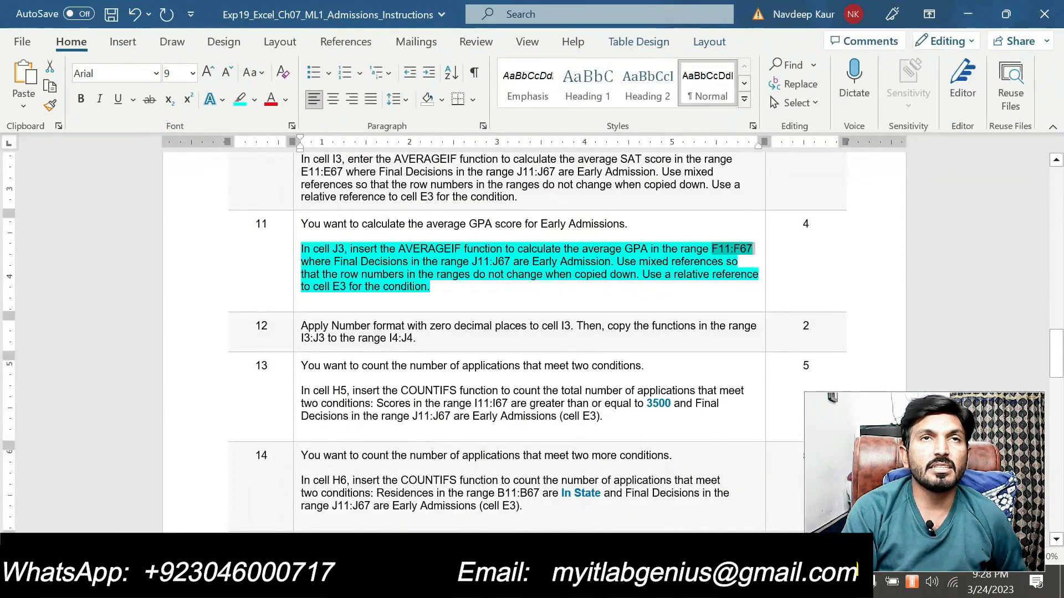
pyautogui.scroll(1, 707, 493)
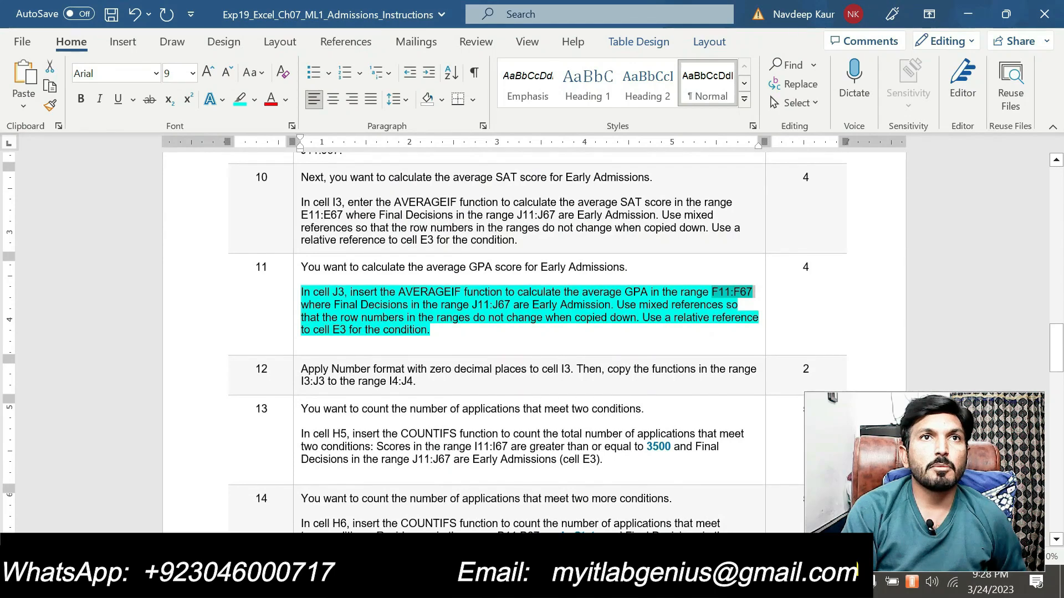
pyautogui.hotkey('alt', 'Tab')
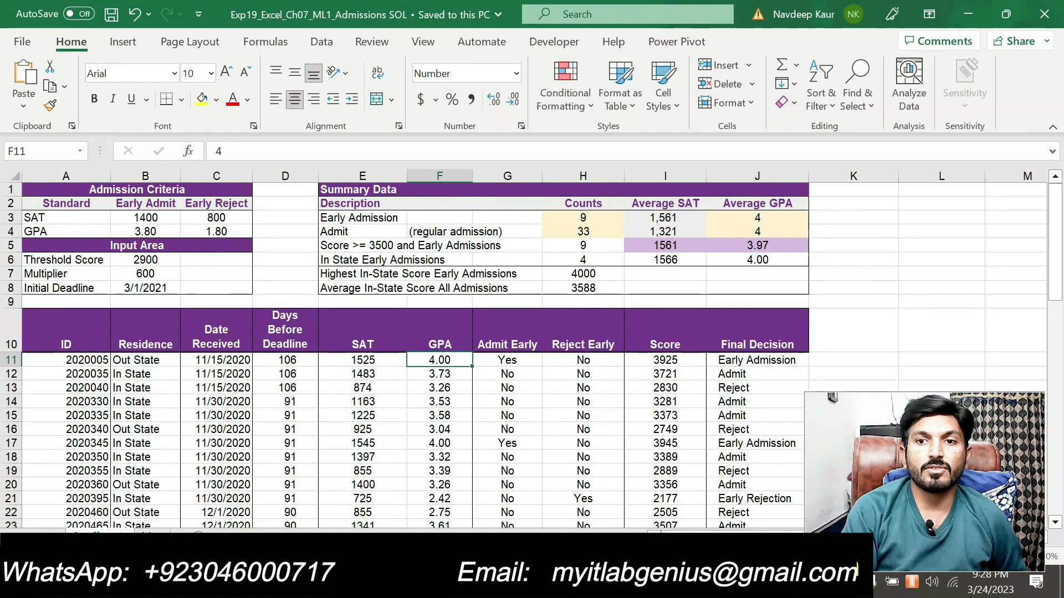
pyautogui.hotkey('alt', 'Tab')
pyautogui.scroll(-2, 463, 293)
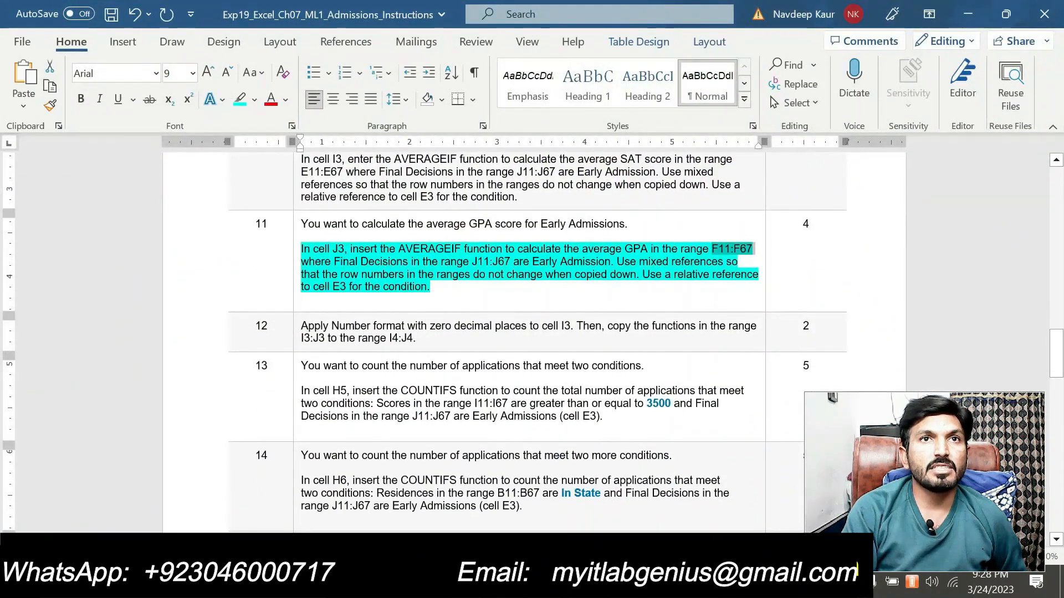
# Step: Move the turquoise highlight from the step 11 instruction to the step 12 instruction on Number format and copying I3:J3
pyautogui.tripleClick(464, 288)
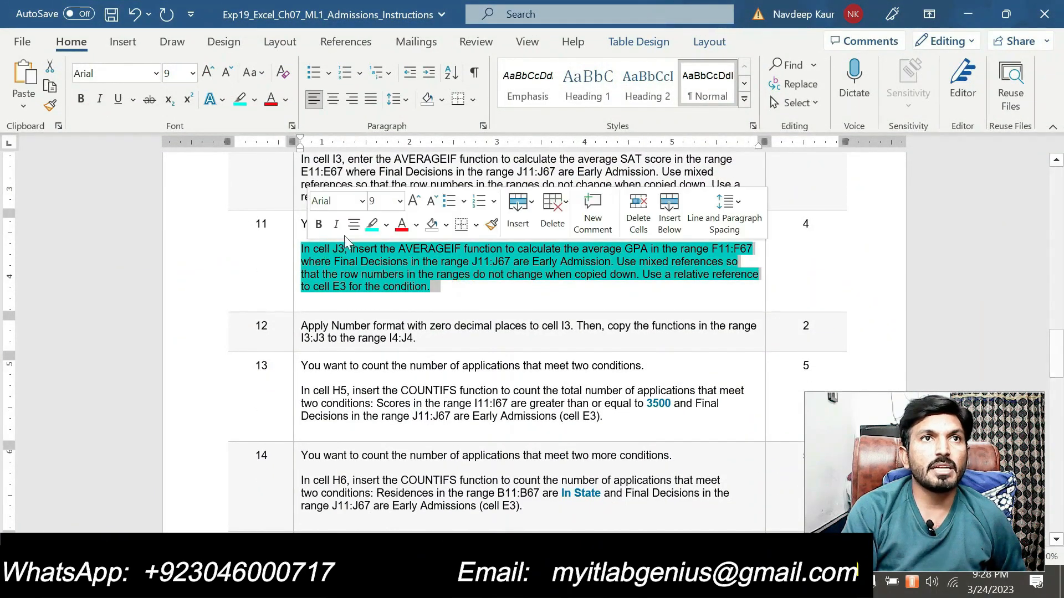
pyautogui.click(371, 224)
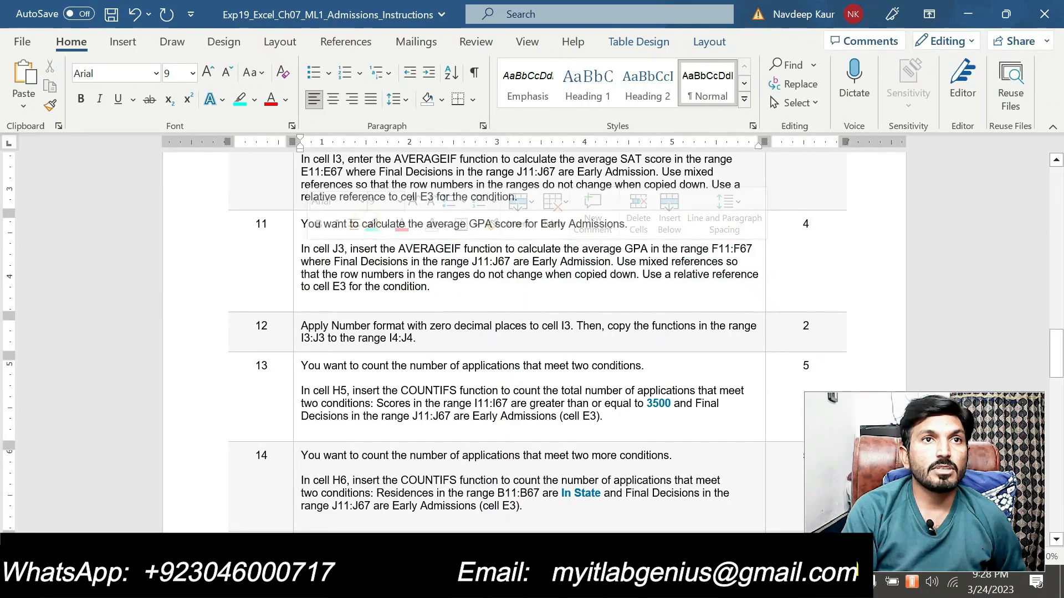
pyautogui.tripleClick(452, 339)
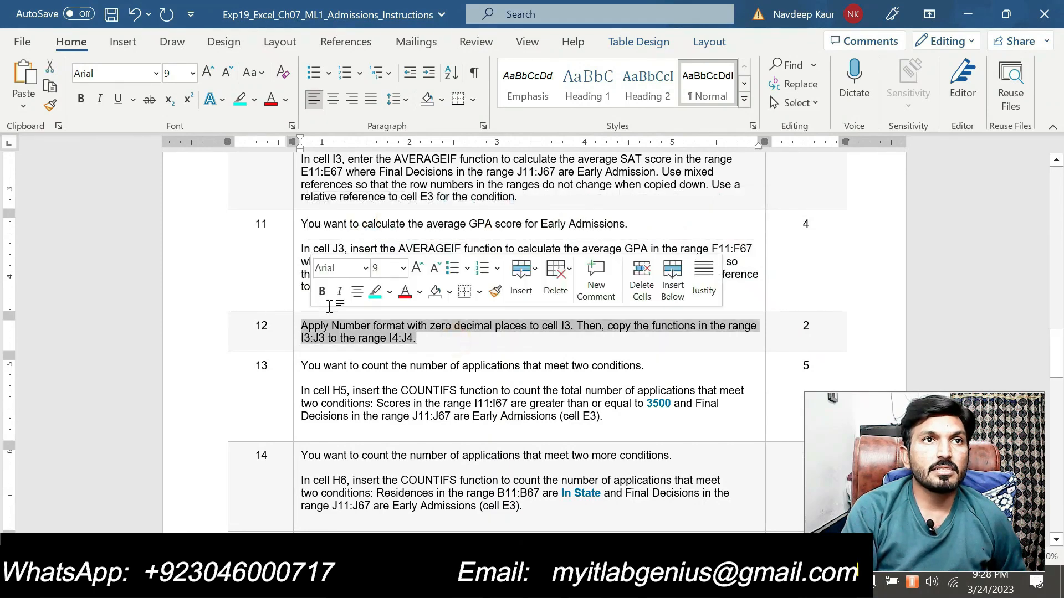
pyautogui.click(377, 290)
pyautogui.click(367, 322)
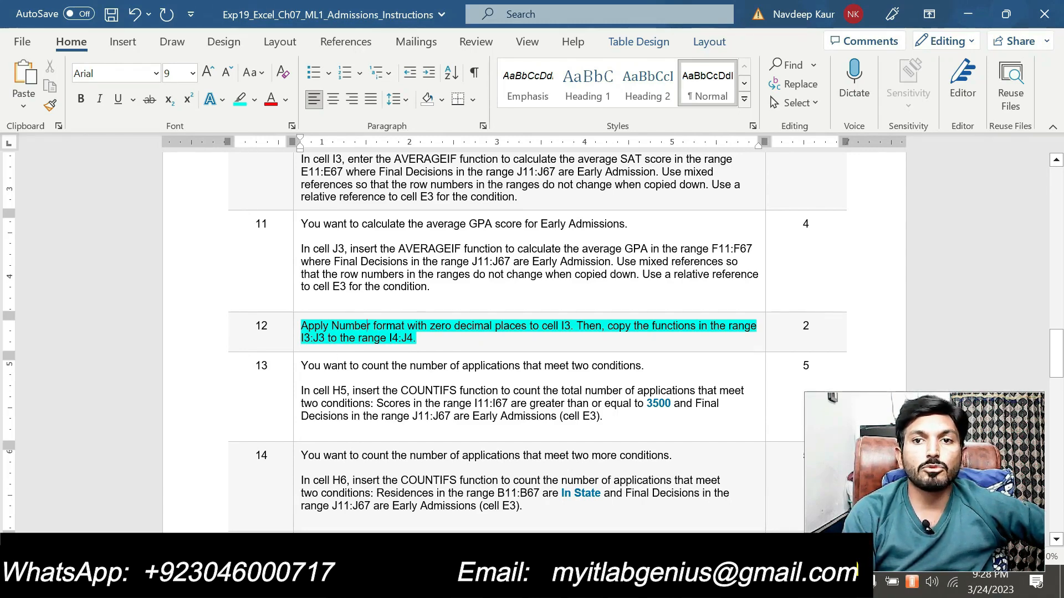
# Step: Check step 12 against the solution workbook and move the turquoise highlight to the step 13 COUNTIFS instruction in Word
pyautogui.hotkey('alt', 'Tab')
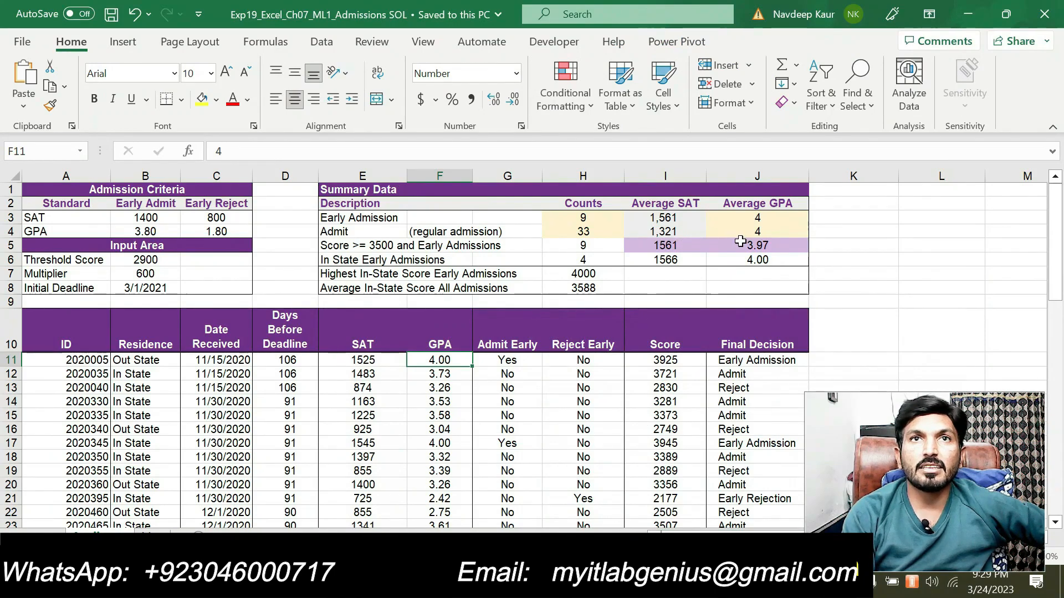
pyautogui.hotkey('alt', 'Tab')
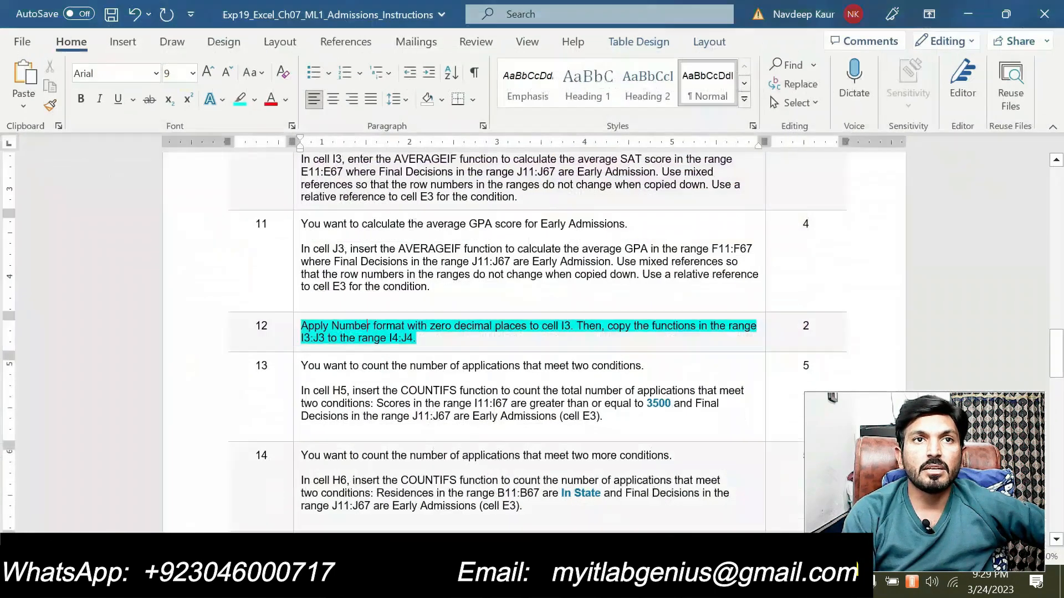
pyautogui.scroll(-2, 368, 239)
pyautogui.moveTo(368, 240); pyautogui.dragTo(327, 247)
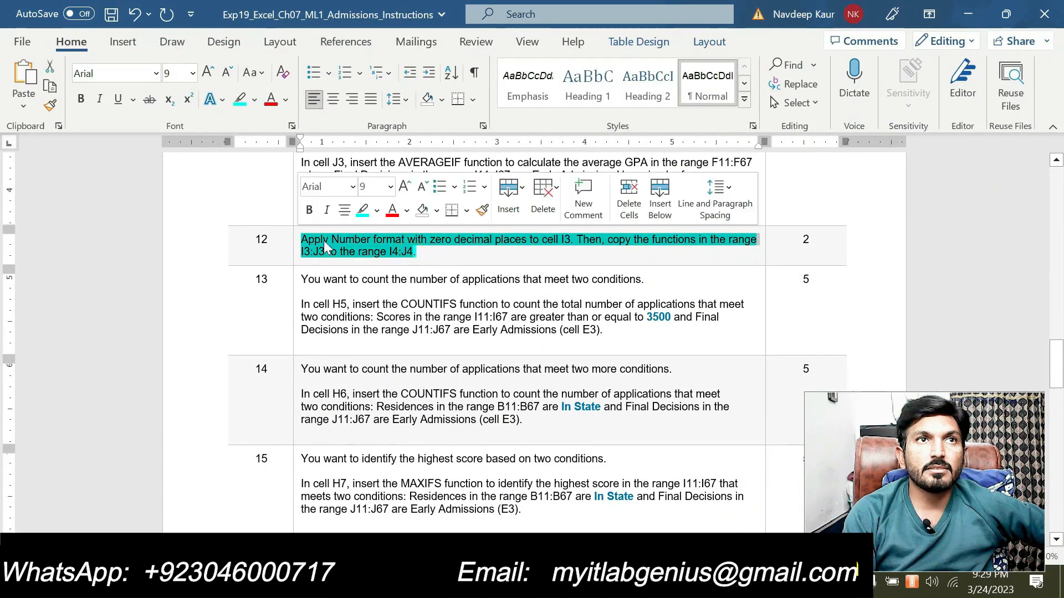
pyautogui.click(362, 209)
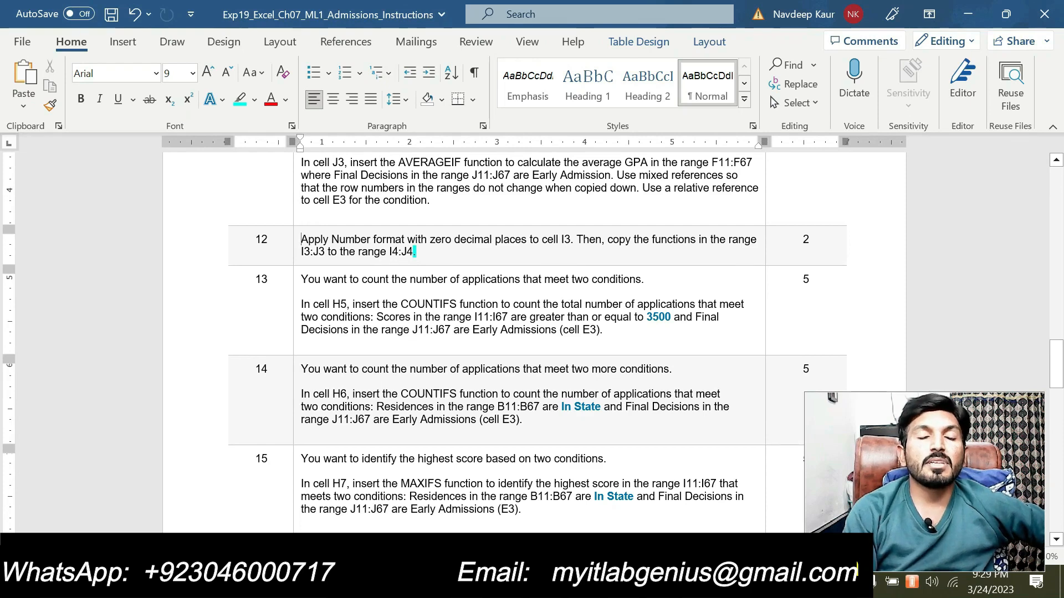
pyautogui.moveTo(603, 331); pyautogui.dragTo(301, 305)
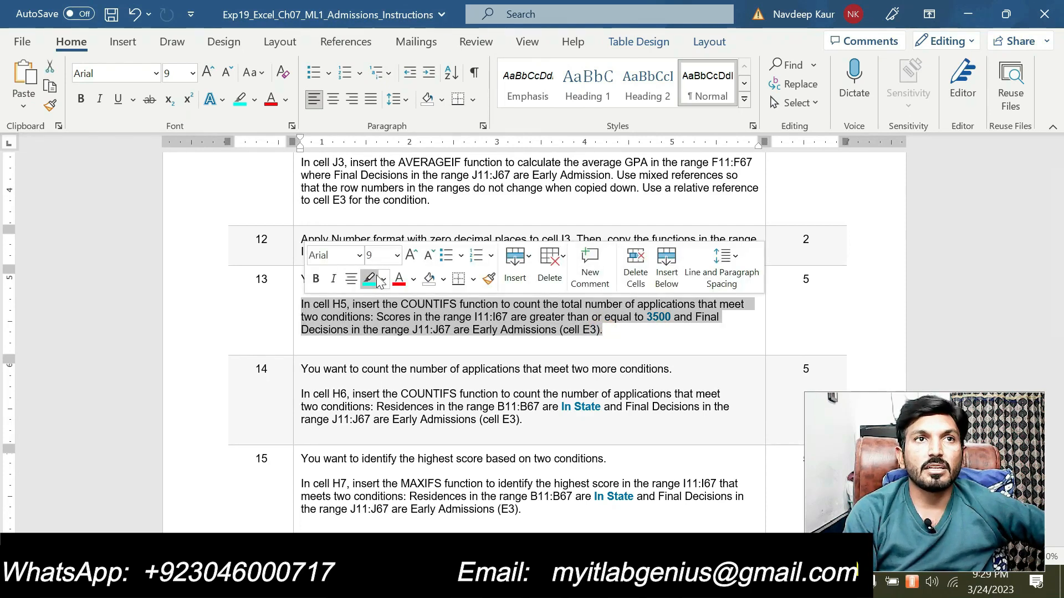
pyautogui.click(369, 278)
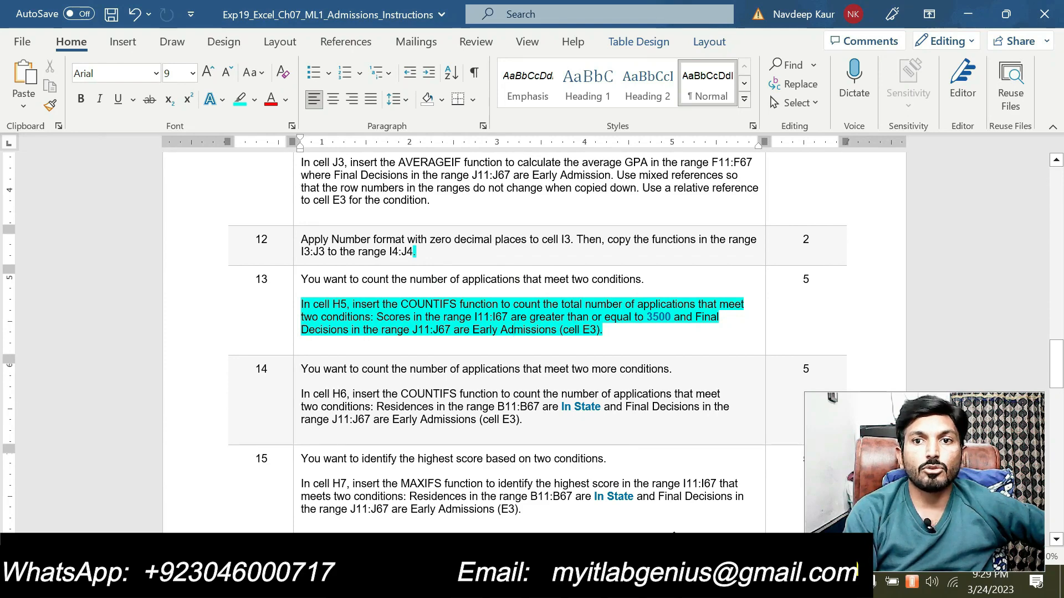
# Step: Check cell H5 in the solution workbook and move the turquoise highlight from step 13 to the step 14 COUNTIFS instruction
pyautogui.hotkey('alt', 'Tab')
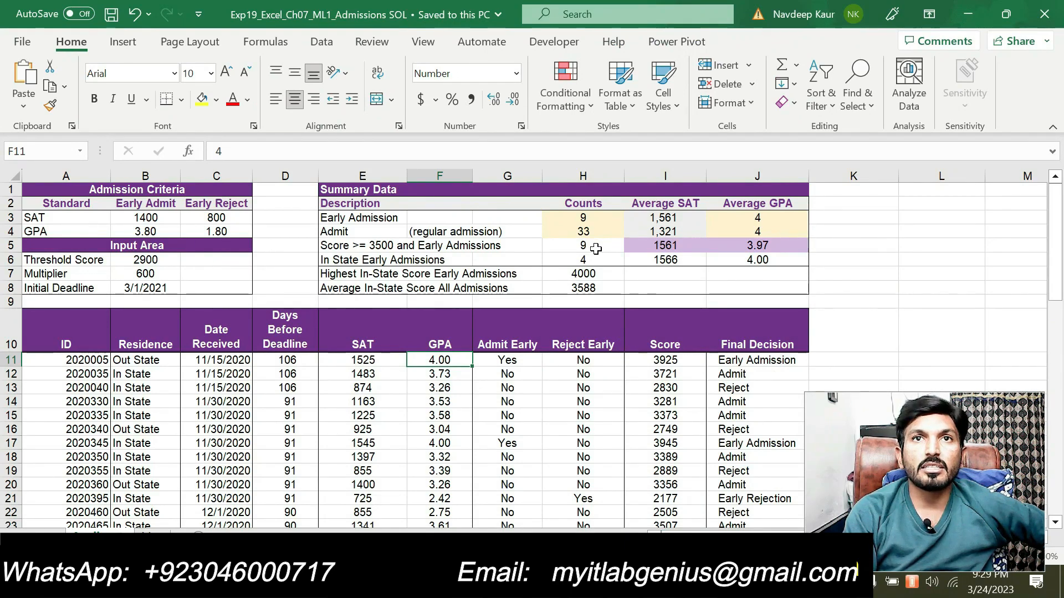
pyautogui.hotkey('alt', 'Tab')
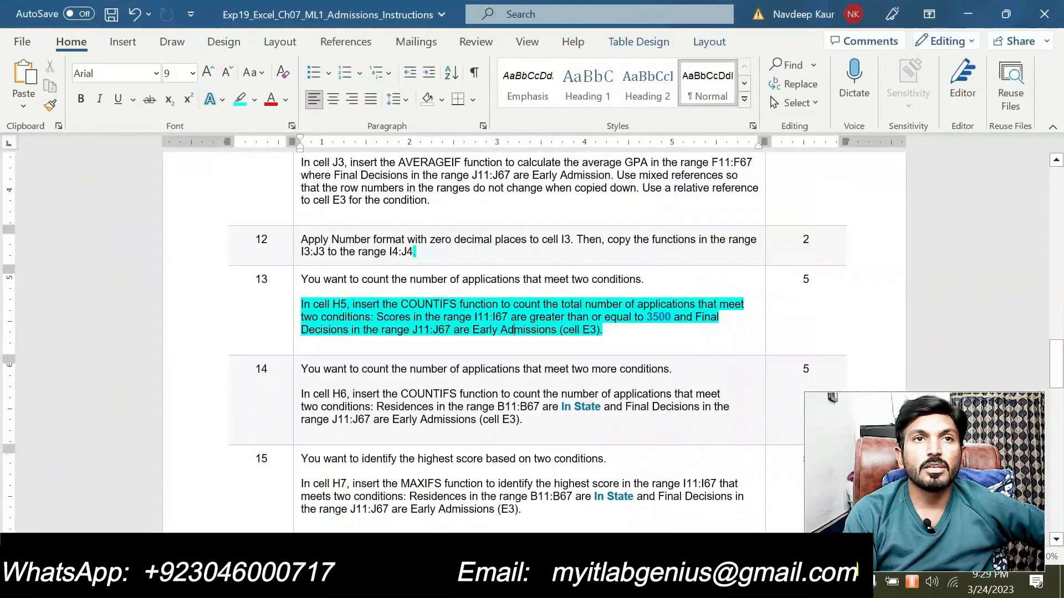
pyautogui.moveTo(604, 330); pyautogui.dragTo(337, 284)
pyautogui.click(366, 275)
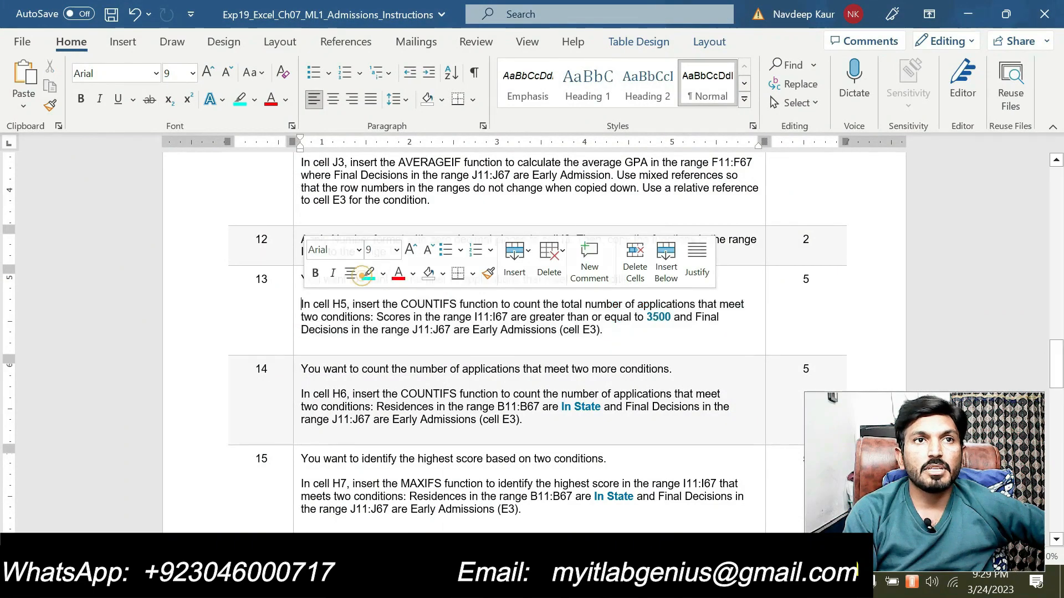
pyautogui.scroll(-2, 494, 363)
pyautogui.moveTo(523, 333); pyautogui.dragTo(303, 305)
pyautogui.click(375, 281)
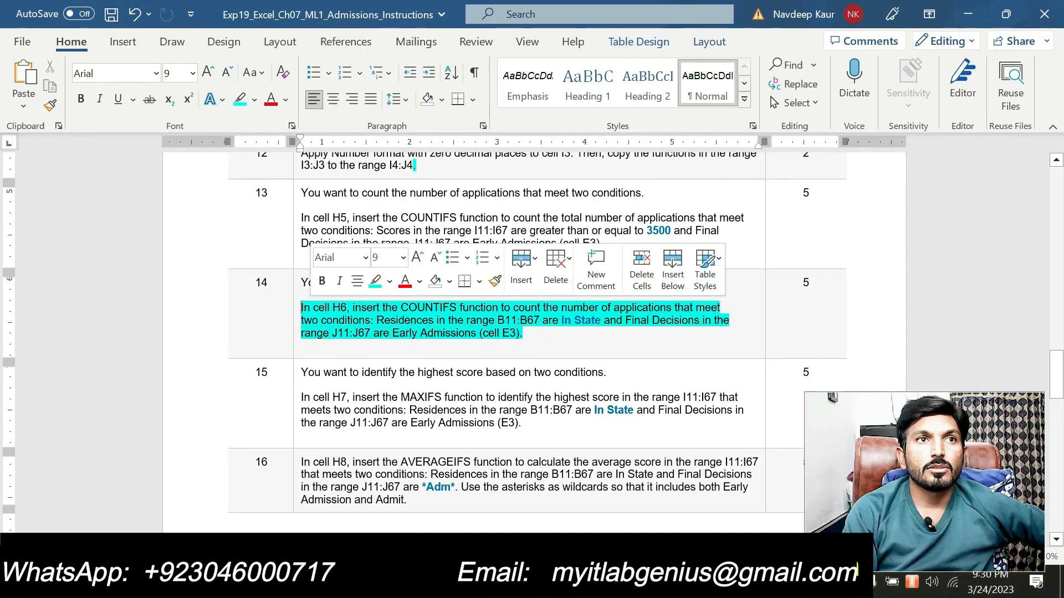
pyautogui.click(359, 341)
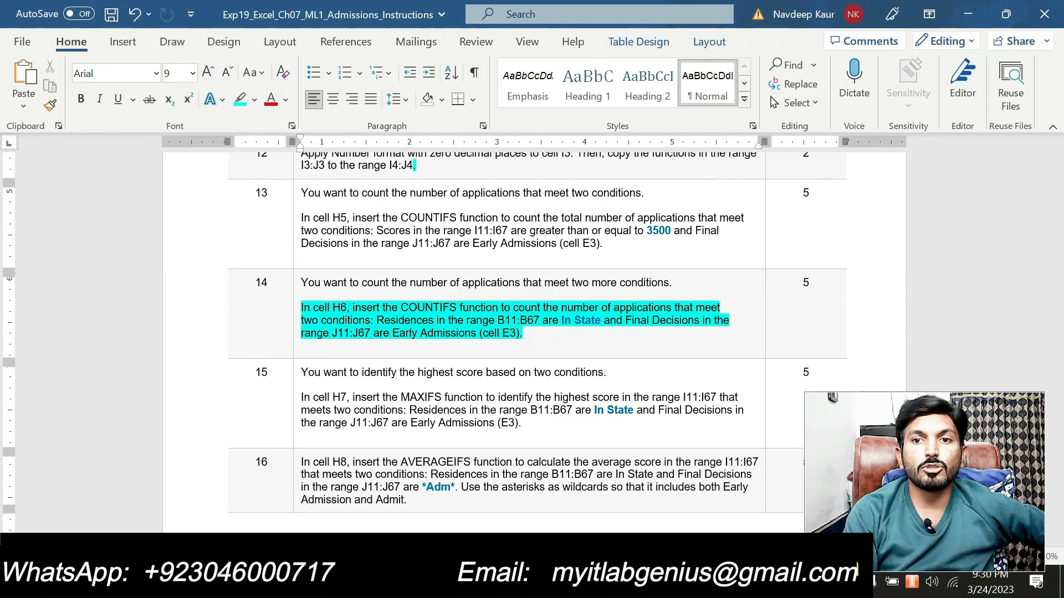
# Step: Check the solution workbook for step 14 and move the turquoise highlight to the step 15 MAXIFS instruction in Word
pyautogui.hotkey('alt', 'Tab')
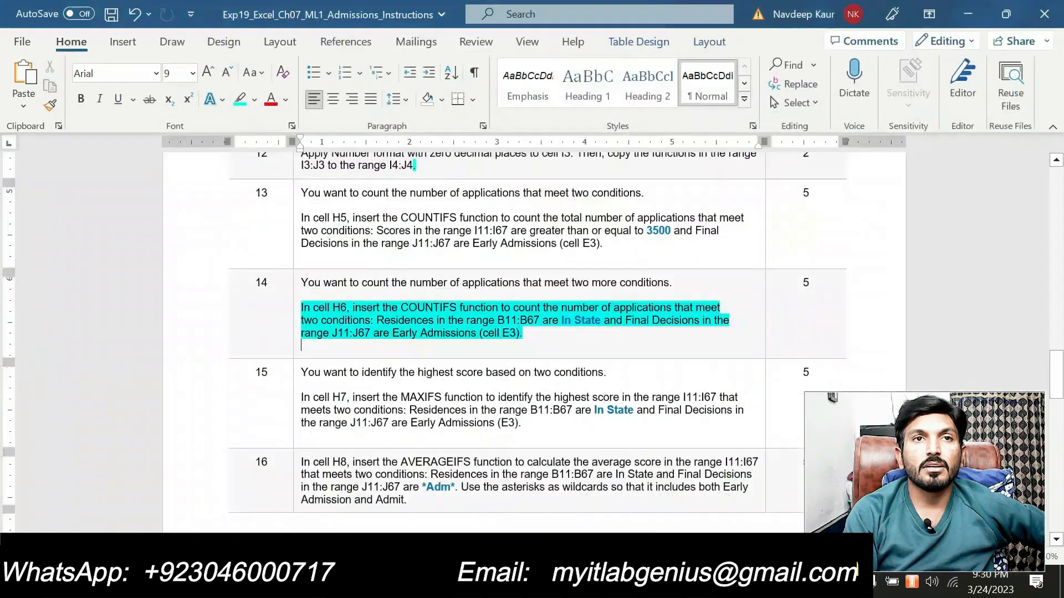
pyautogui.hotkey('alt', 'Tab')
pyautogui.moveTo(523, 336); pyautogui.dragTo(301, 308)
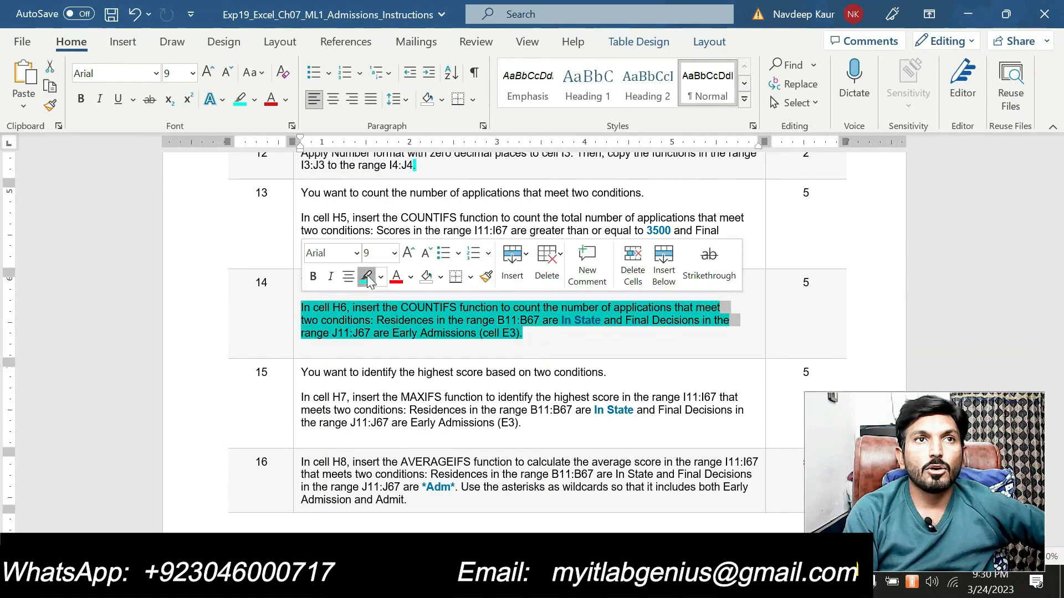
pyautogui.press('Left')
pyautogui.scroll(-3, 367, 275)
pyautogui.moveTo(527, 336); pyautogui.dragTo(300, 311)
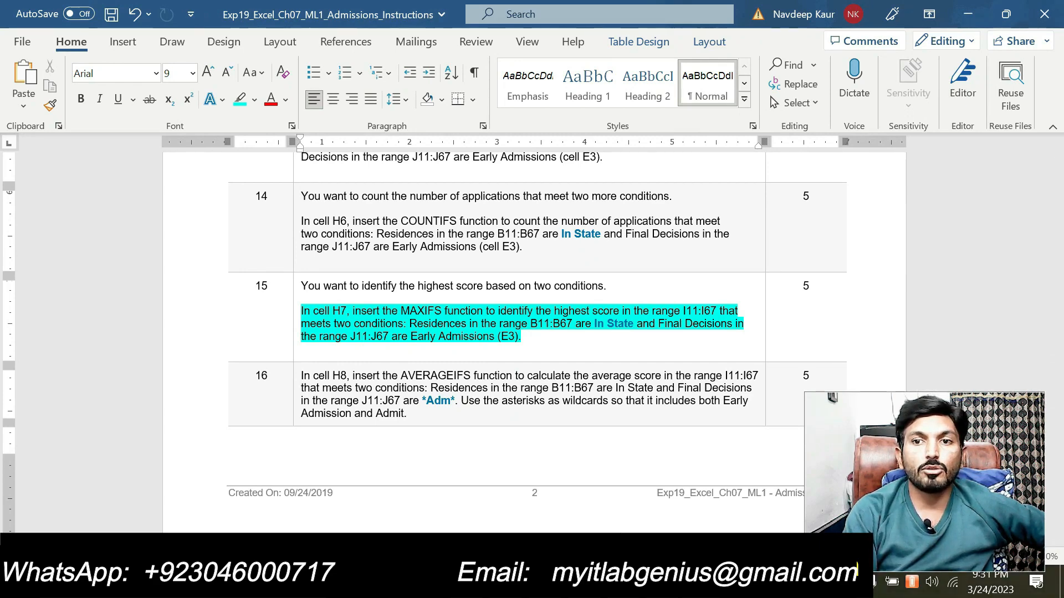
# Step: Check cell H7 in the solution workbook and move the turquoise highlight from step 15 to the step 16 AVERAGEIFS instruction
pyautogui.hotkey('alt', 'Tab')
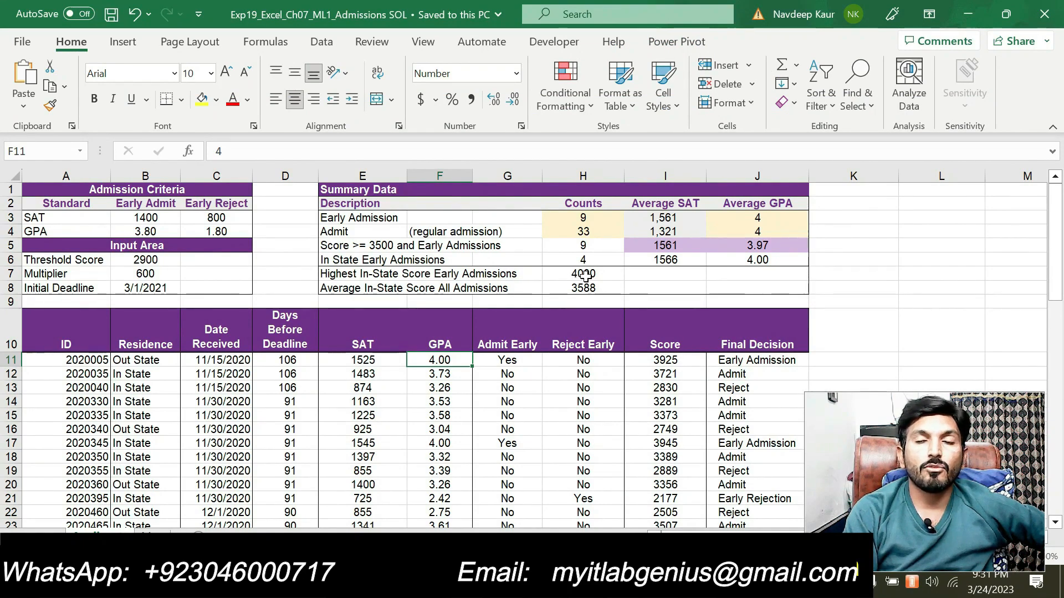
pyautogui.hotkey('alt', 'Tab')
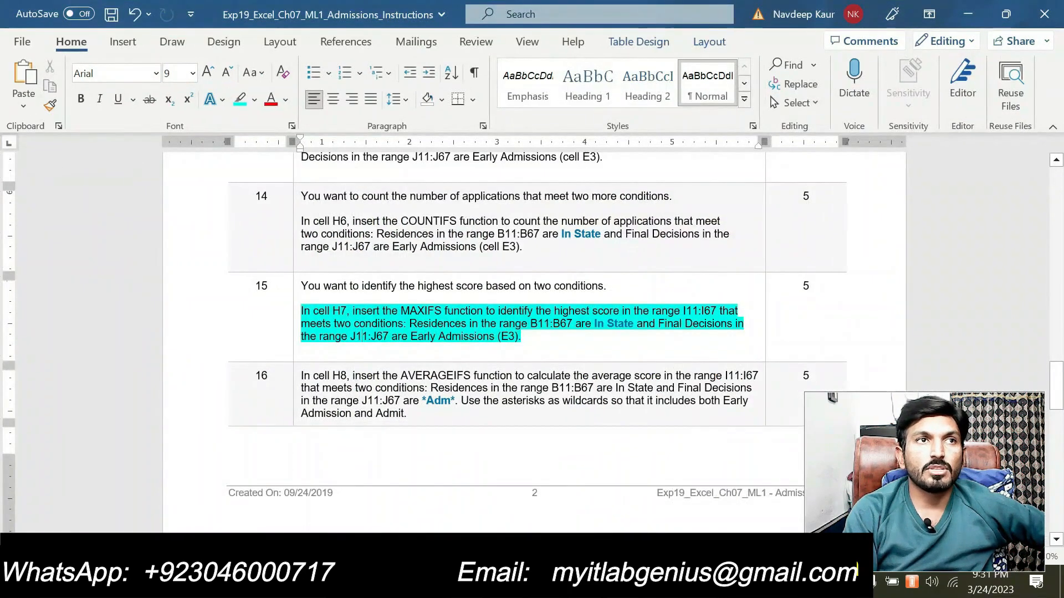
pyautogui.moveTo(522, 336); pyautogui.dragTo(301, 310)
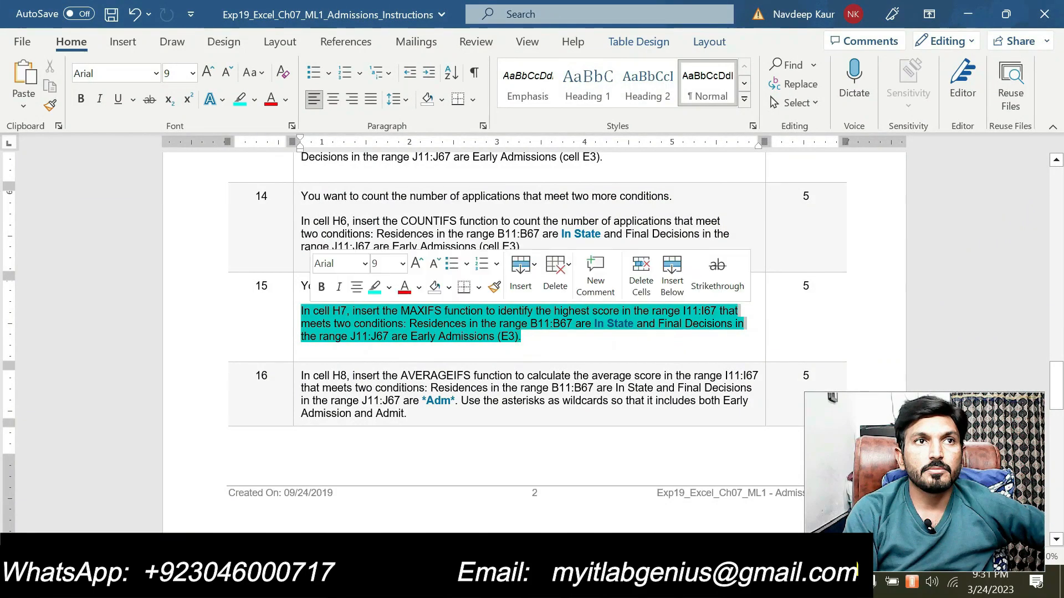
pyautogui.click(375, 287)
pyautogui.moveTo(432, 405); pyautogui.dragTo(303, 388)
pyautogui.moveTo(415, 416); pyautogui.dragTo(301, 375)
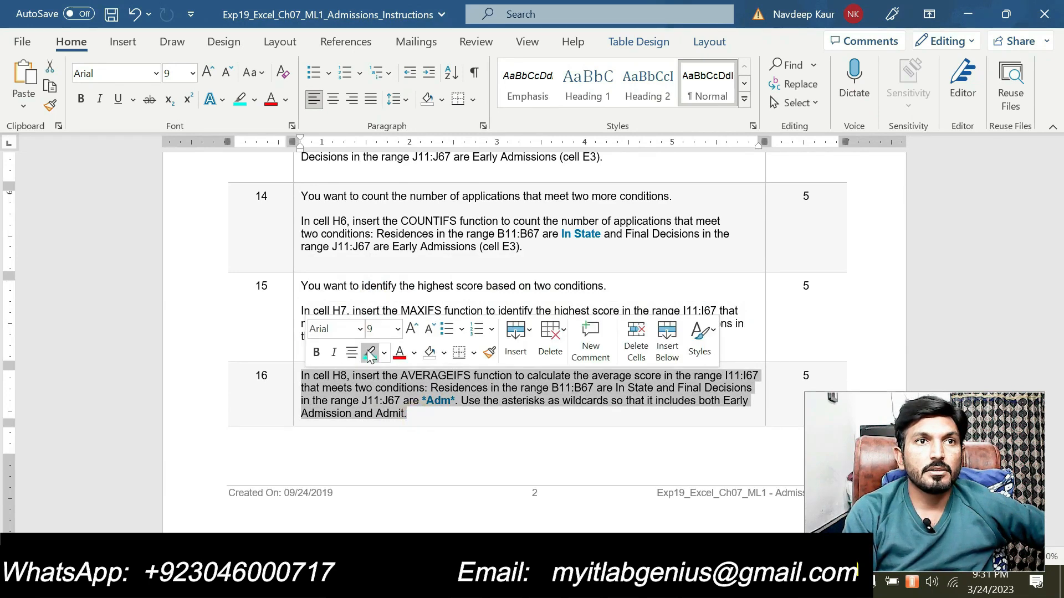
pyautogui.click(368, 350)
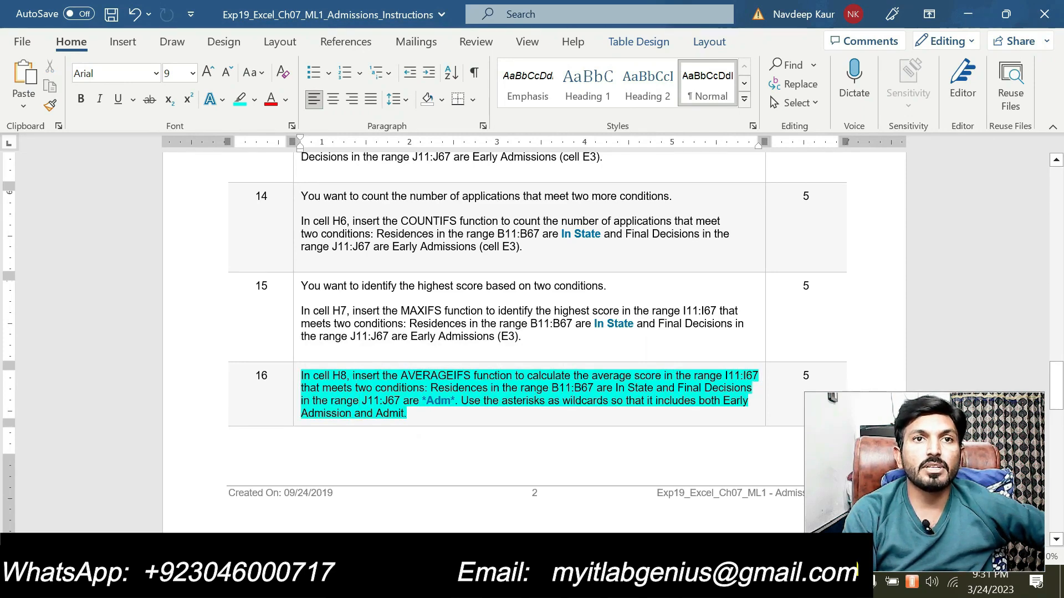
# Step: Compare the step 16 AVERAGEIFS instruction with cell H8 in the solution workbook and return to the Word instructions
pyautogui.scroll(-2, 532, 332)
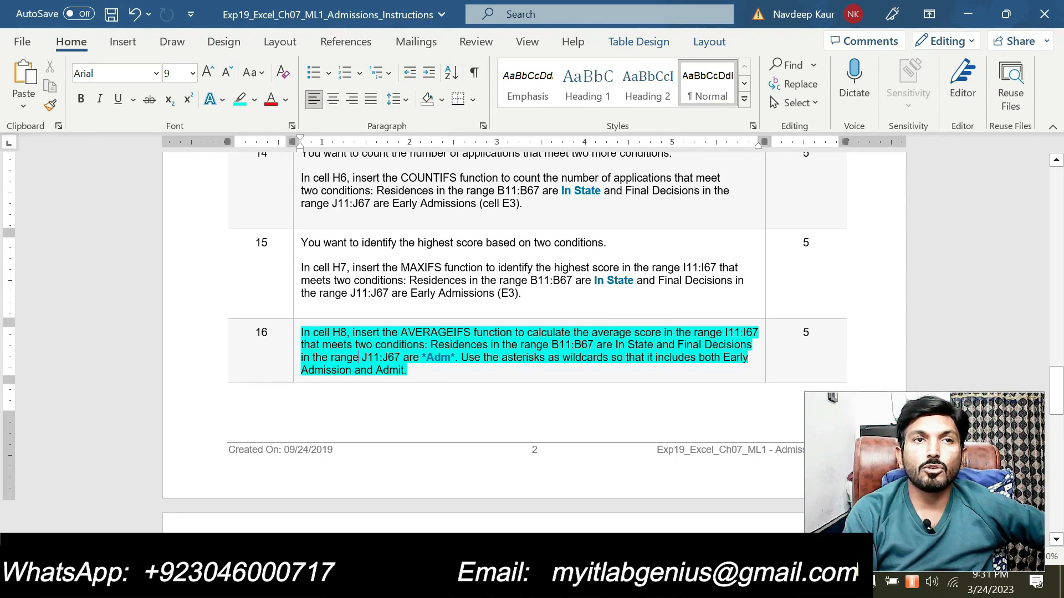
pyautogui.hotkey('alt', 'Tab')
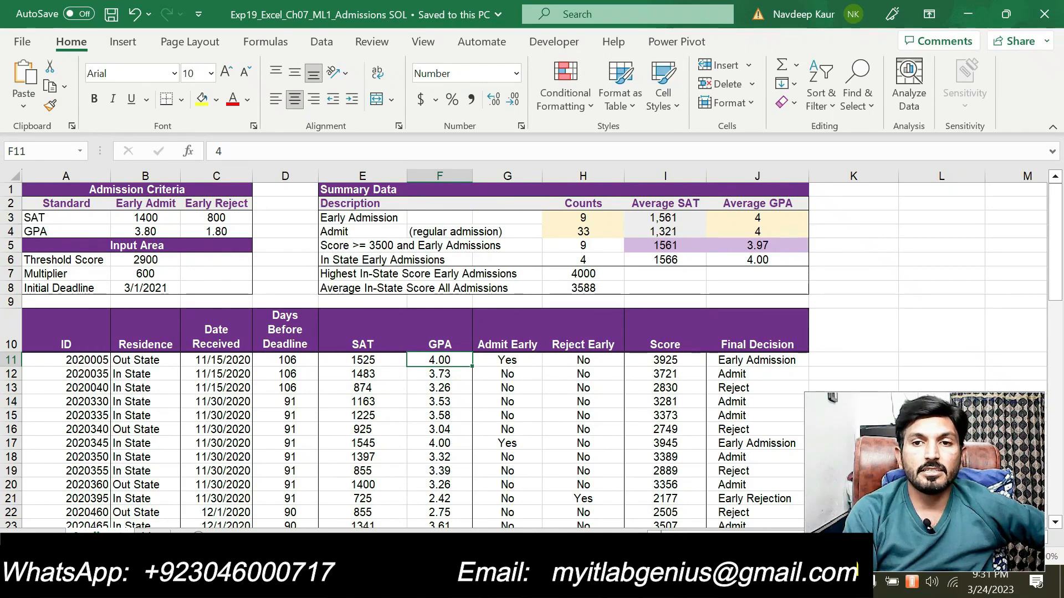
pyautogui.hotkey('alt', 'Tab')
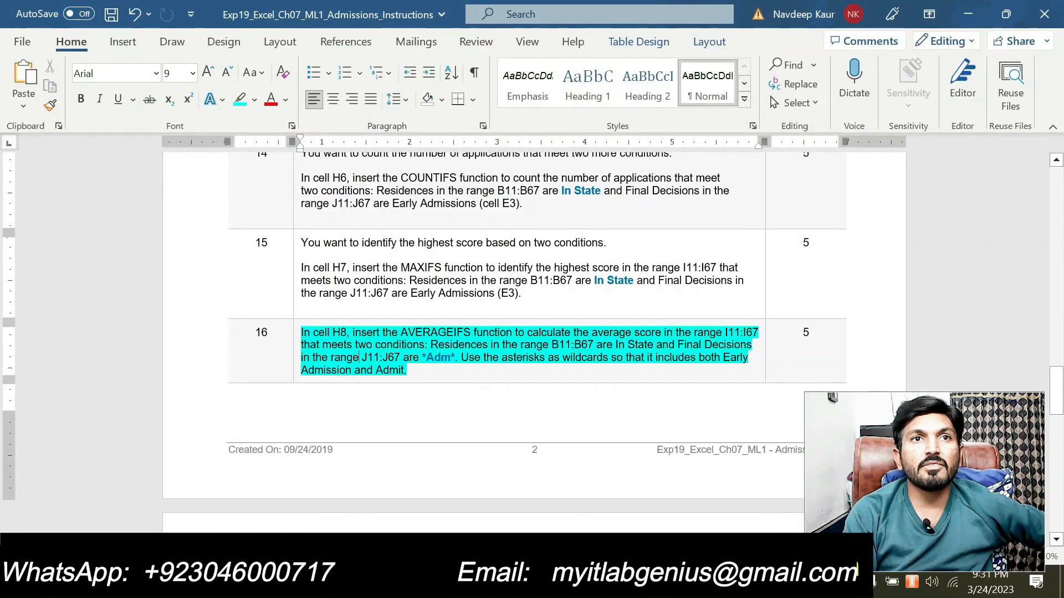
# Step: Highlight the step 17 instruction about the AVERAGEIFS function in cell I5 in turquoise
pyautogui.scroll(-10, 532, 333)
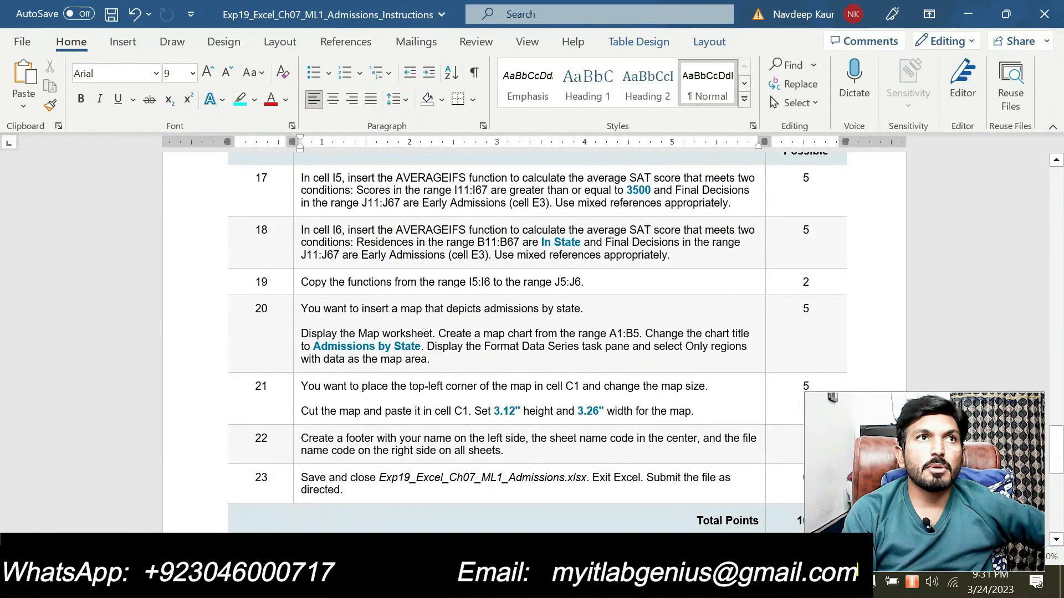
pyautogui.moveTo(363, 190); pyautogui.dragTo(309, 178)
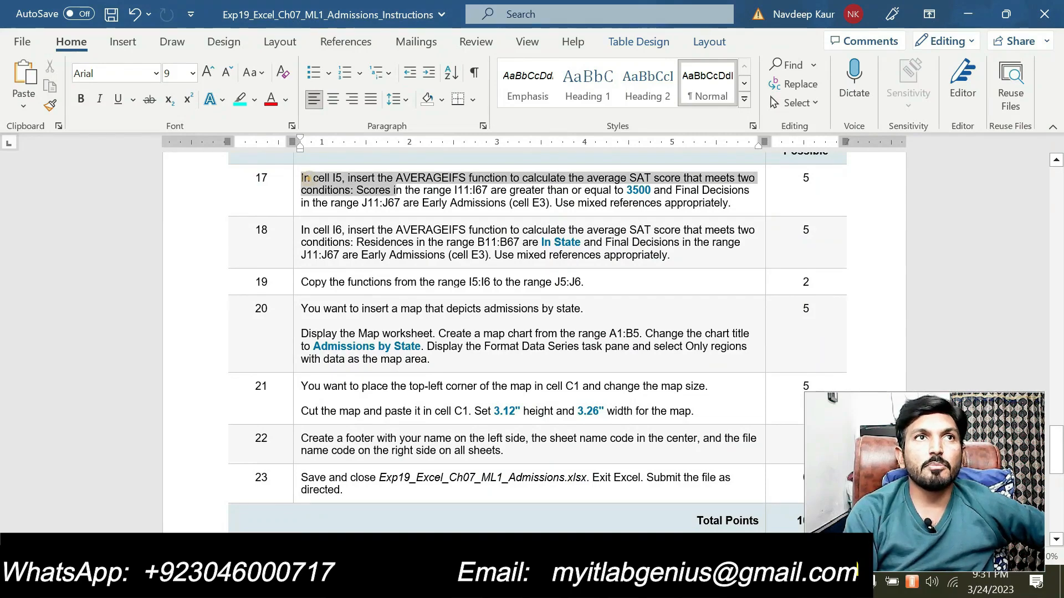
pyautogui.hotkey('shift', 'Down')
pyautogui.hotkey('ctrl', 'shift', 'Right')
pyautogui.hotkey('ctrl', 'shift', 'Right')
pyautogui.hotkey('ctrl', 'shift', 'Right')
pyautogui.hotkey('ctrl', 'shift', 'Right')
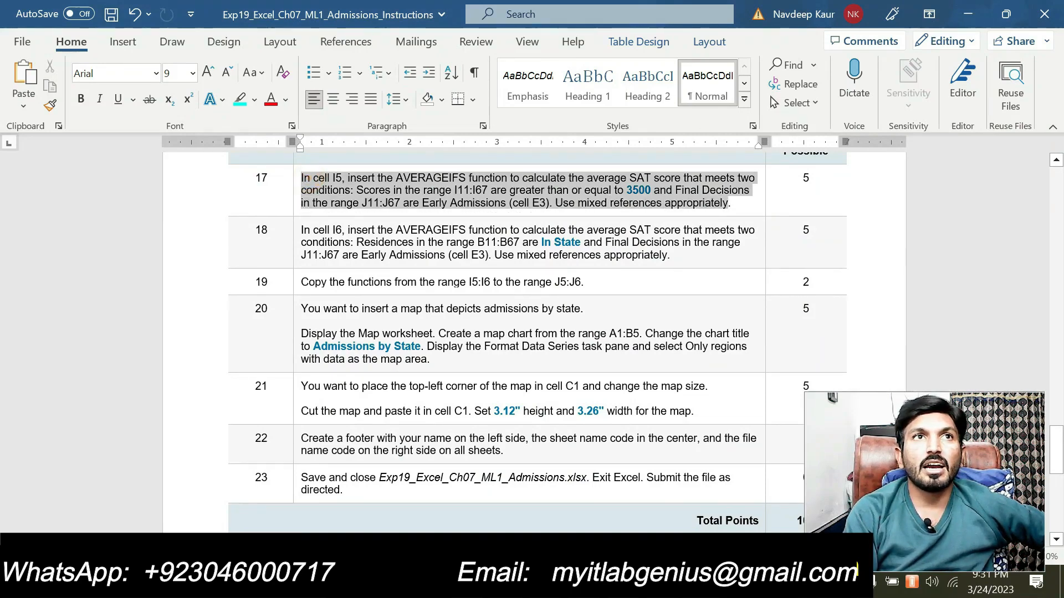
pyautogui.click(713, 181)
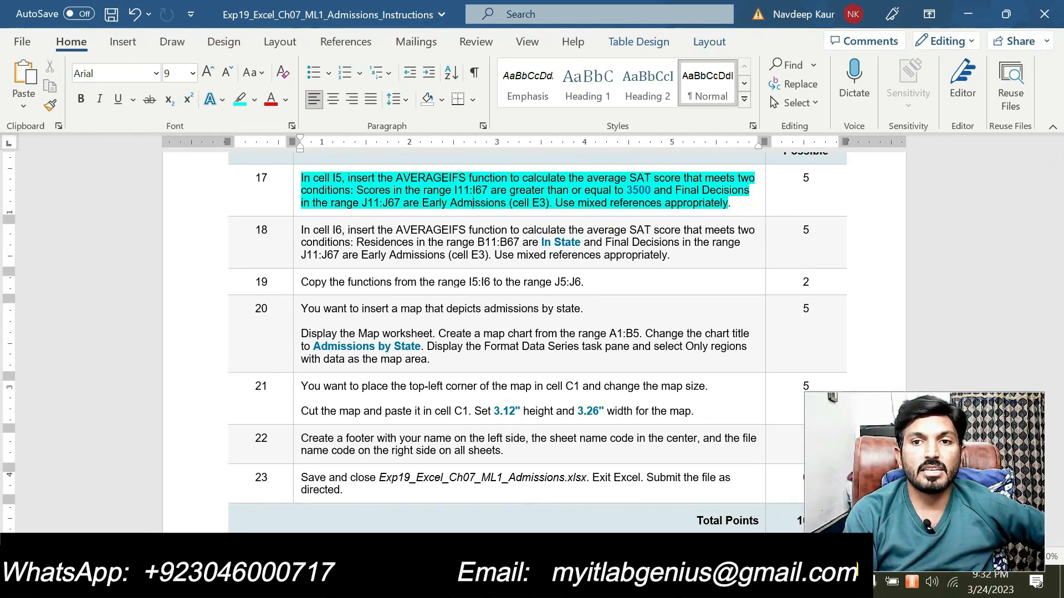
# Step: Compare the step 17 AVERAGEIFS instruction with the Excel solution workbook, and clear its turquoise highlight in the Word instructions
pyautogui.click(649, 584)
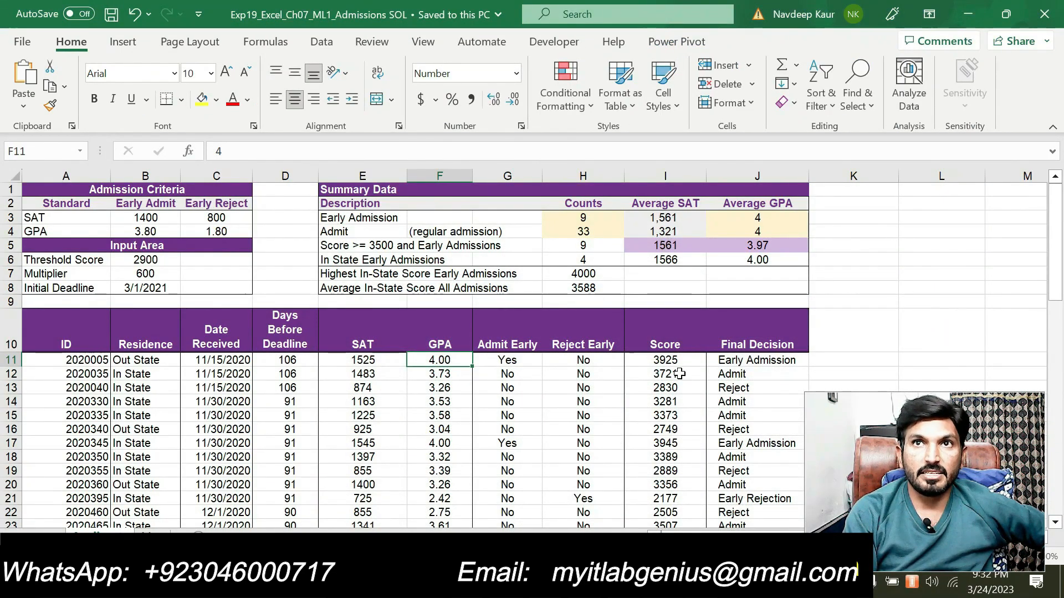
pyautogui.hotkey('alt', 'Tab')
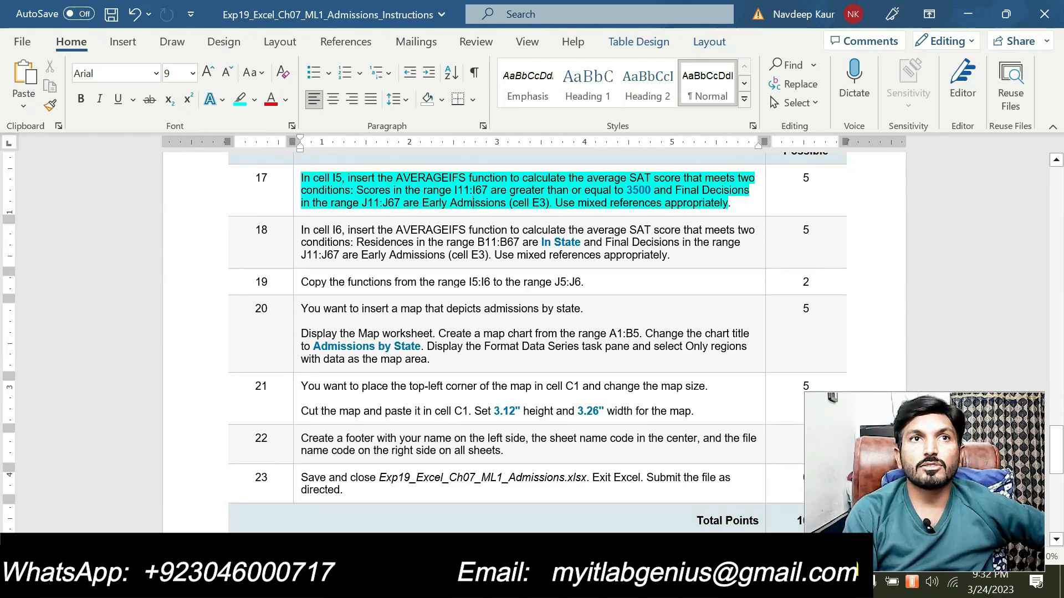
pyautogui.hotkey('alt', 'Tab')
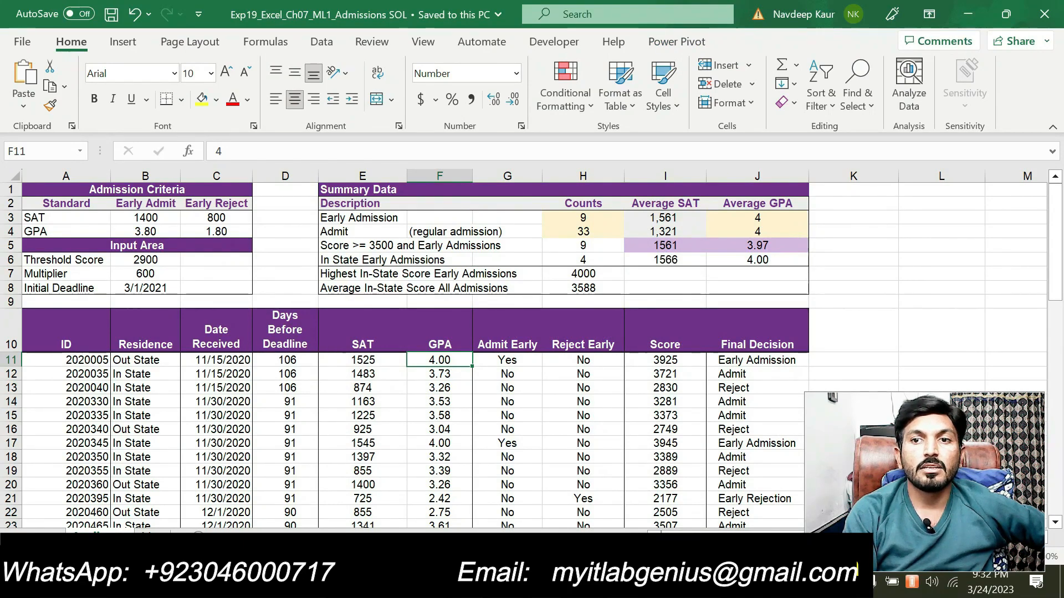
pyautogui.hotkey('alt', 'Tab')
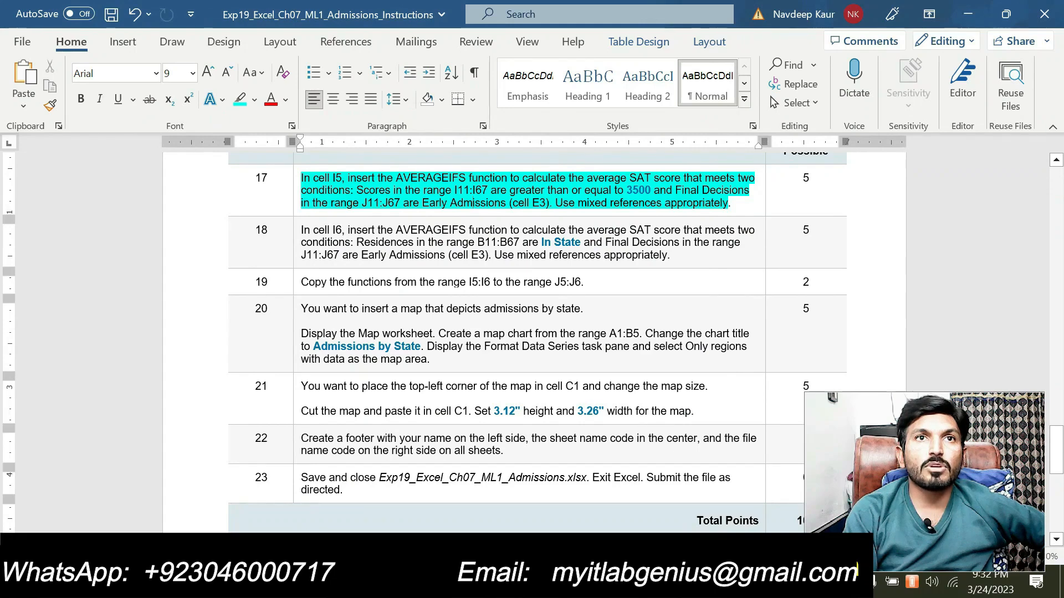
pyautogui.moveTo(732, 204); pyautogui.dragTo(304, 178)
pyautogui.click(384, 155)
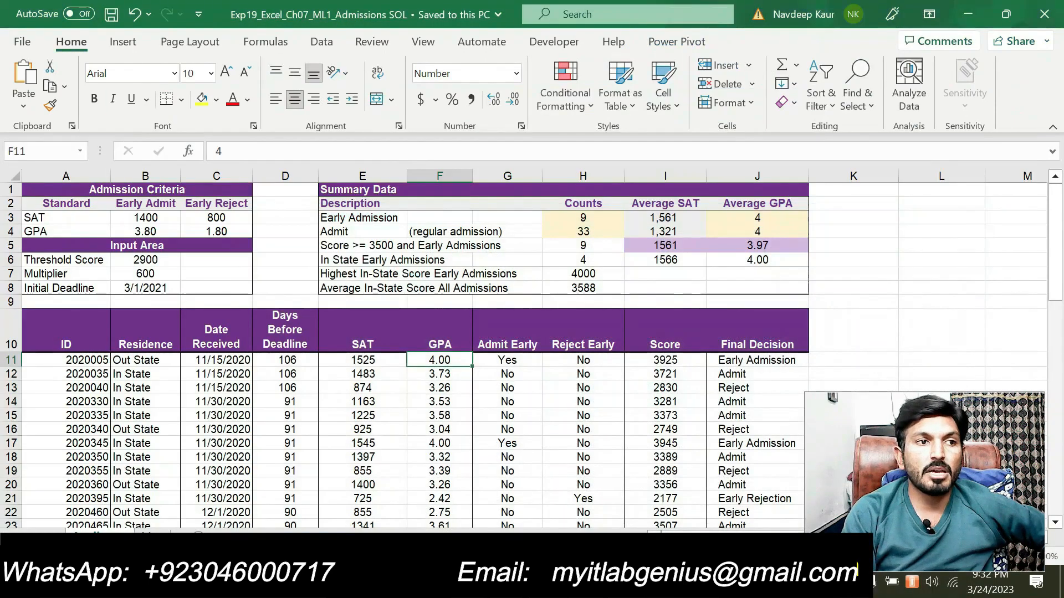
pyautogui.click(152, 532)
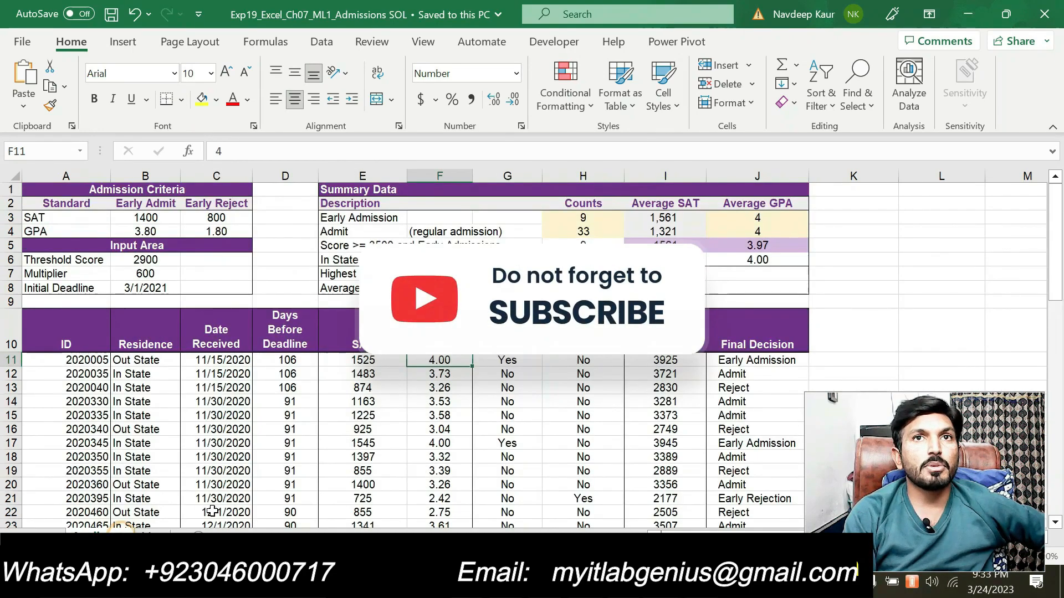
pyautogui.scroll(-3, 363, 468)
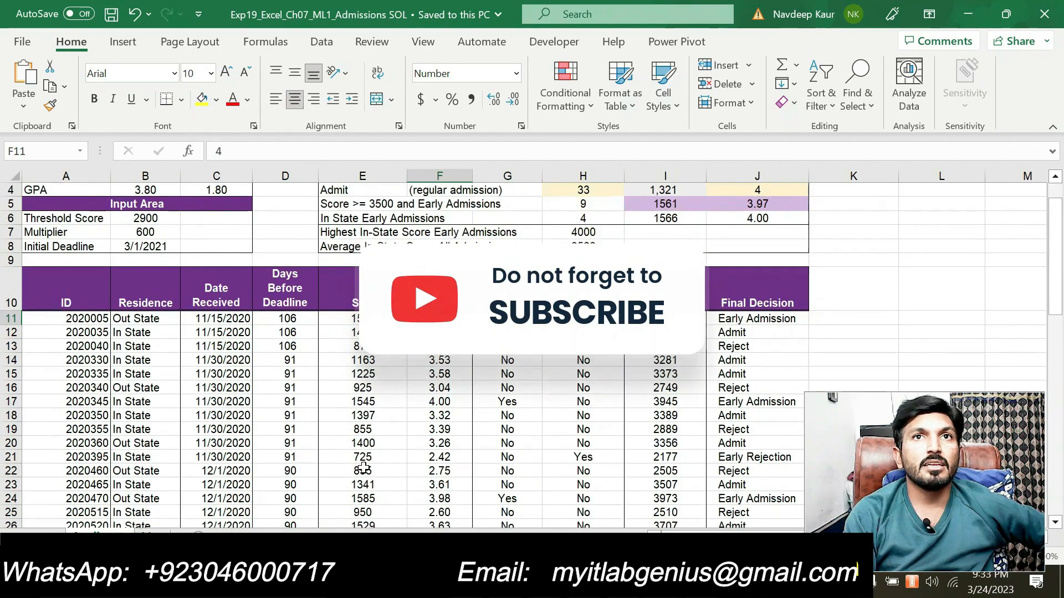
pyautogui.scroll(3, 363, 468)
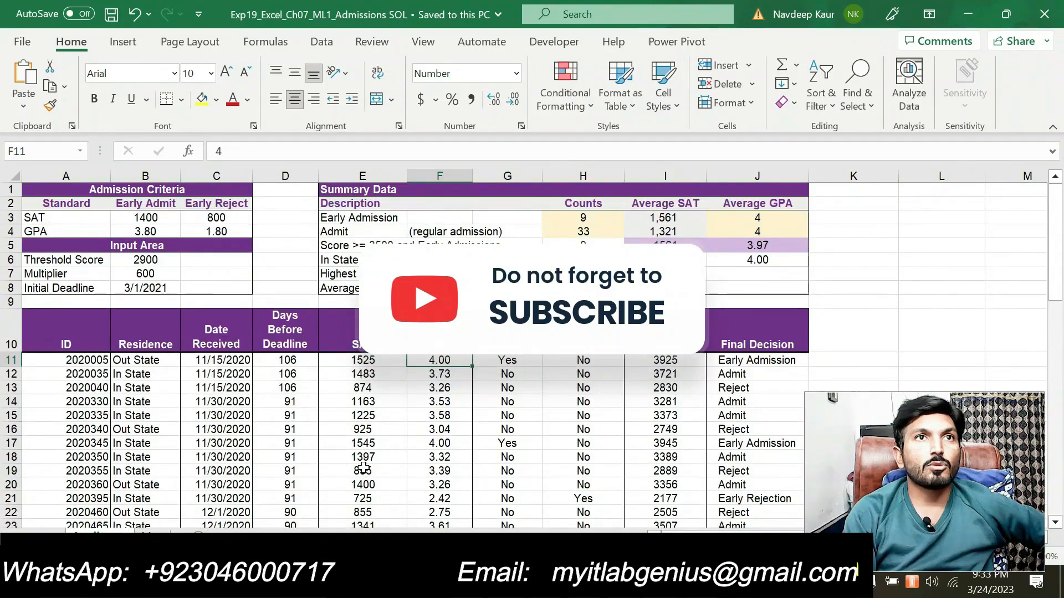